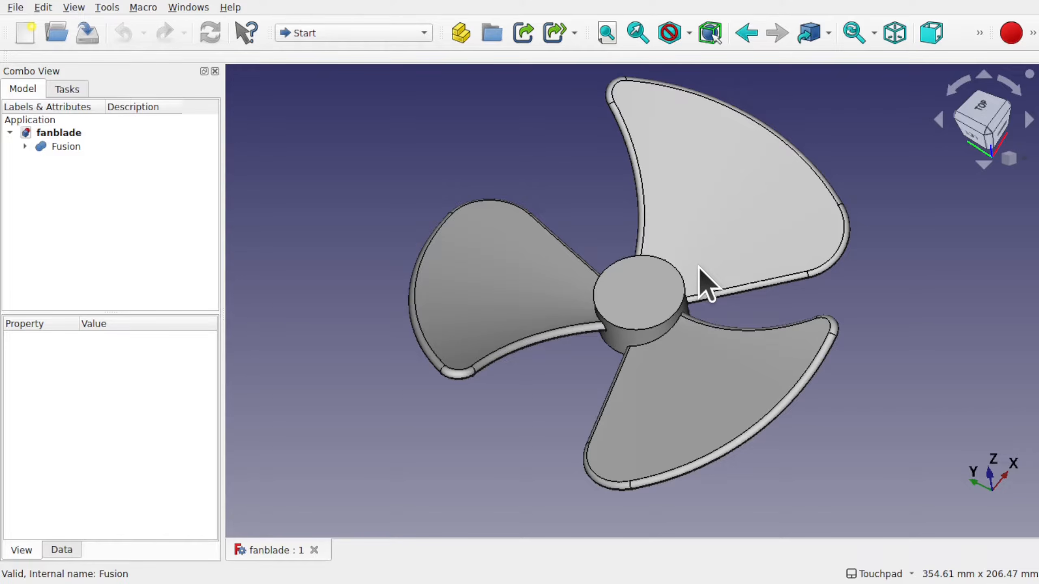
{"action": "left_click_drag", "start_coordinate": [659, 292], "coordinate": [562, 301], "text": "alt"}
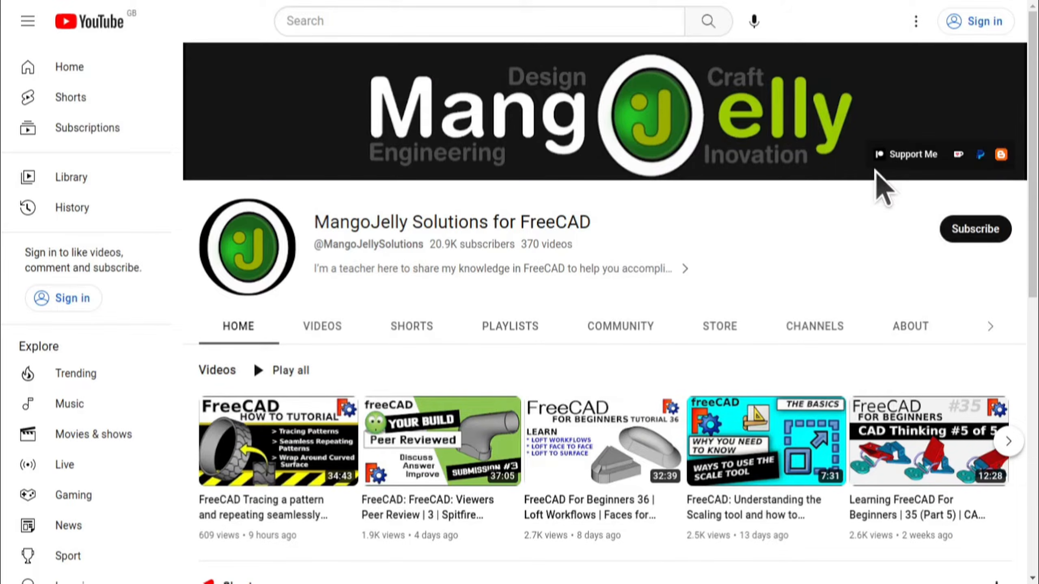
Open the About section of the MangoJelly Solutions channel and view its description and donation links
{"action": "left_click", "coordinate": [908, 326]}
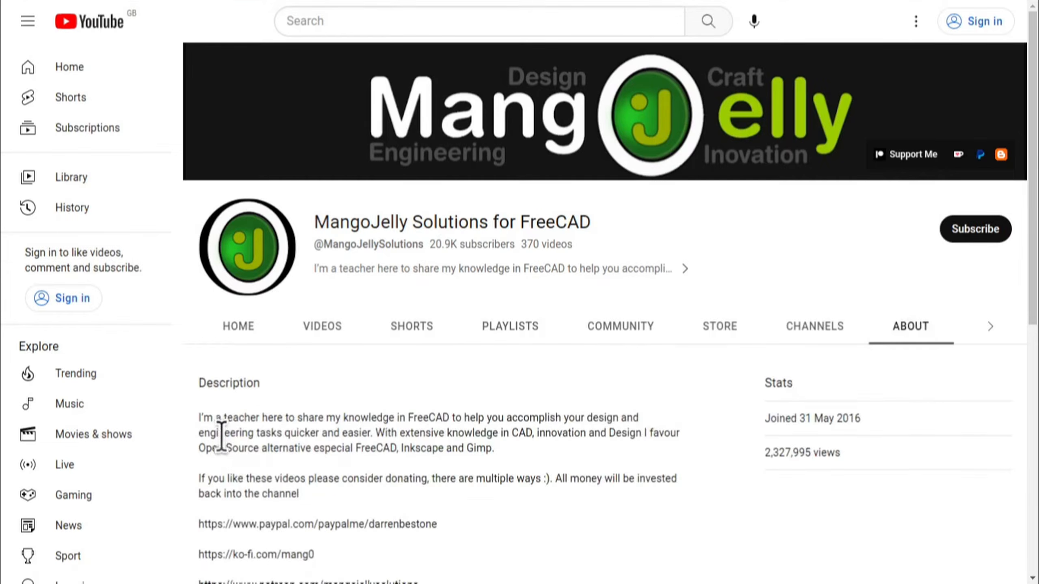
{"action": "scroll", "coordinate": [223, 436], "scroll_direction": "down", "scroll_amount": 4}
{"action": "left_click_drag", "start_coordinate": [434, 405], "coordinate": [298, 370]}
{"action": "left_click_drag", "start_coordinate": [297, 370], "coordinate": [429, 343]}
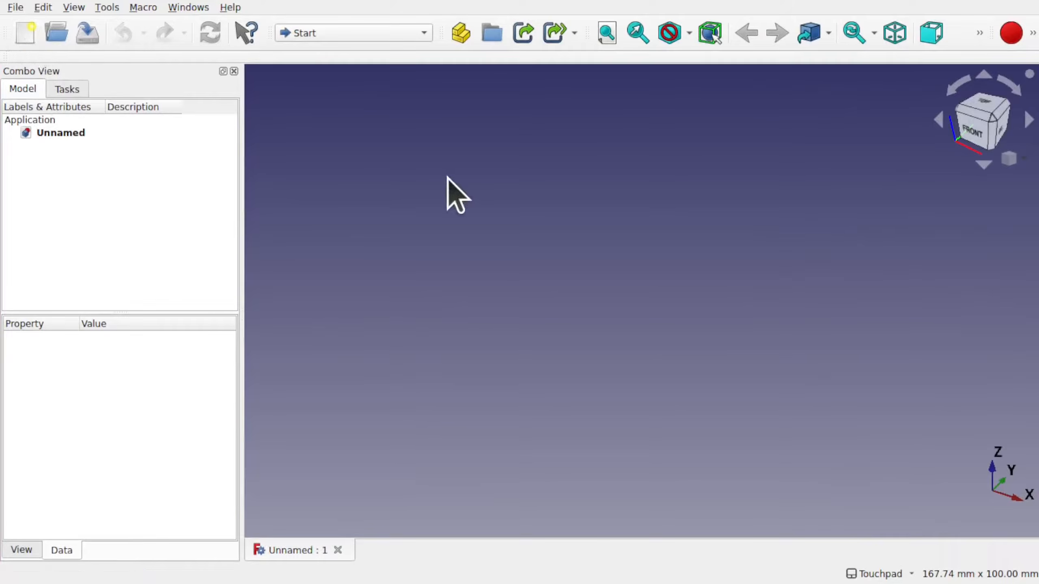
Switch the empty document to the Sketcher workbench and turn on the axis cross
{"action": "left_click", "coordinate": [373, 37]}
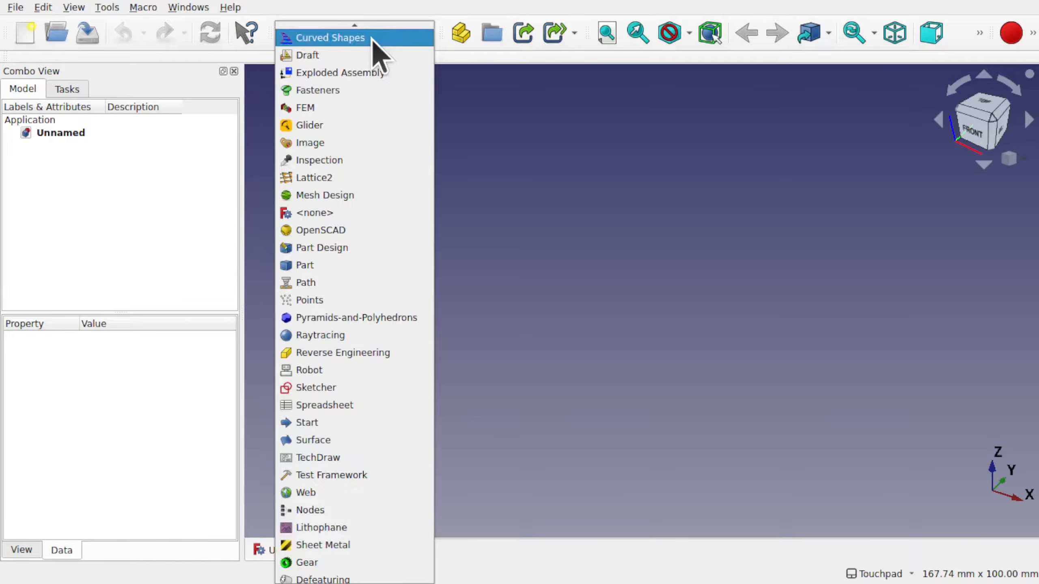
{"action": "left_click", "coordinate": [323, 387]}
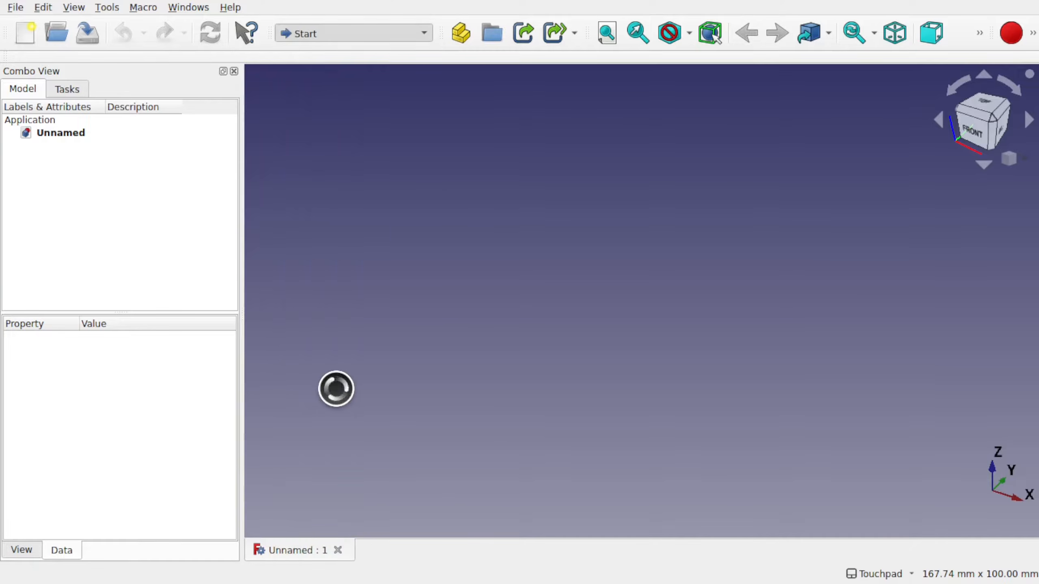
{"action": "left_click", "coordinate": [74, 9]}
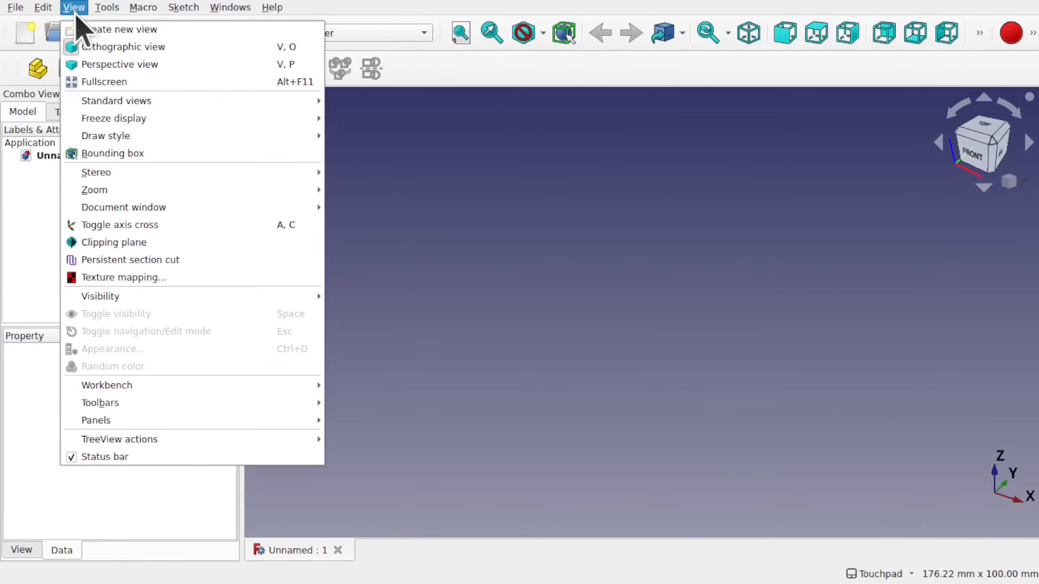
{"action": "left_click", "coordinate": [141, 229]}
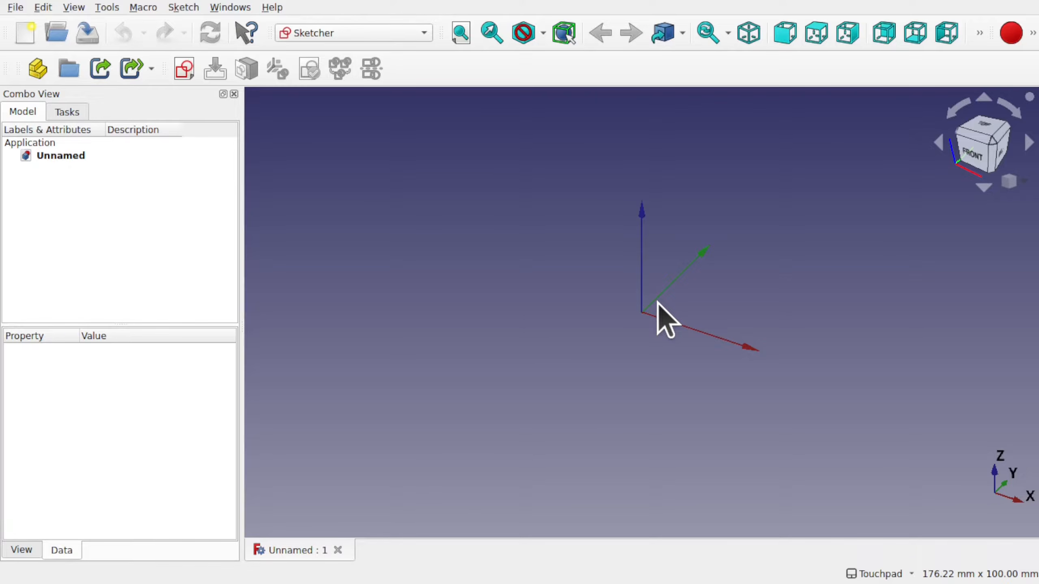
Create a sketch on the XY-Plane and draw a quarter arc of about 29 mm radius, centred on the origin, from the vertical to the horizontal axis
{"action": "left_click", "coordinate": [185, 69]}
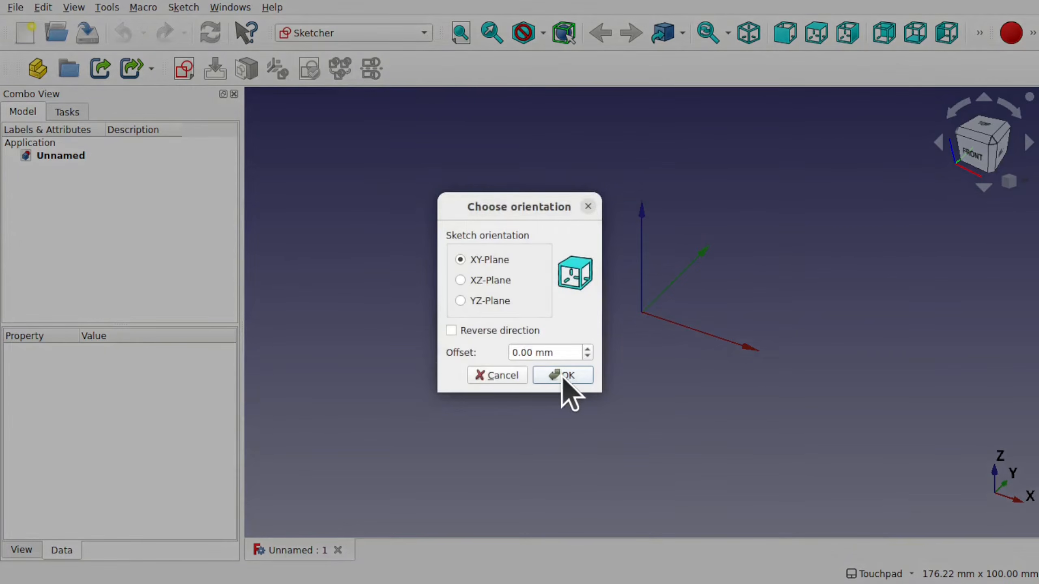
{"action": "left_click", "coordinate": [562, 378]}
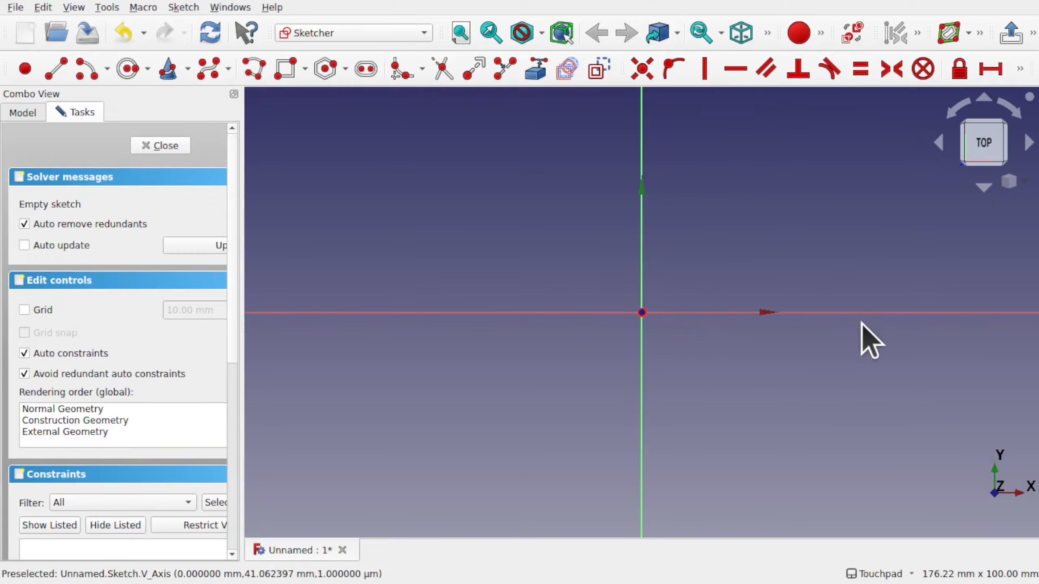
{"action": "left_click_drag", "start_coordinate": [742, 282], "coordinate": [562, 359], "text": "shift"}
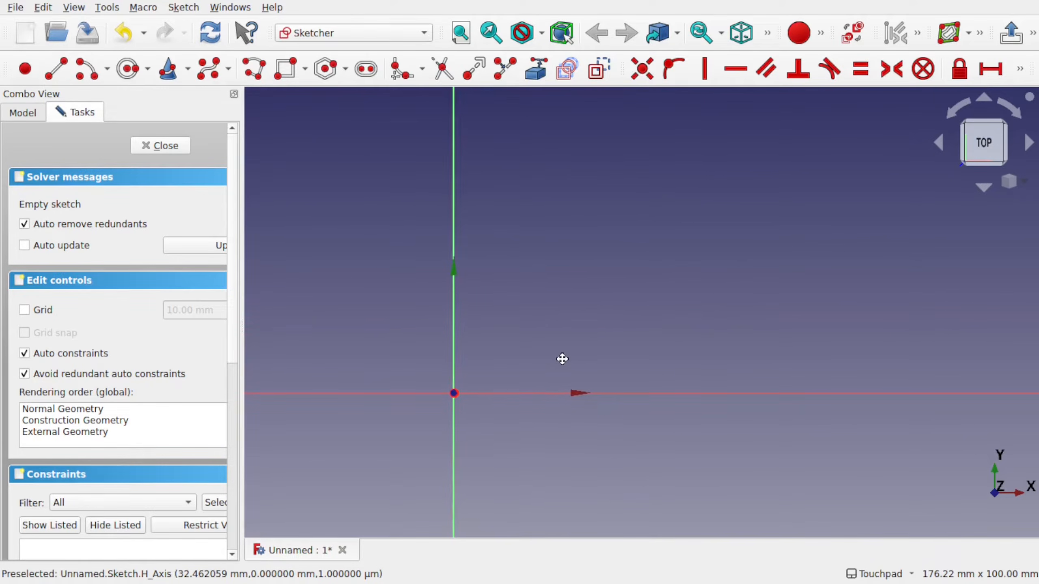
{"action": "left_click", "coordinate": [108, 70]}
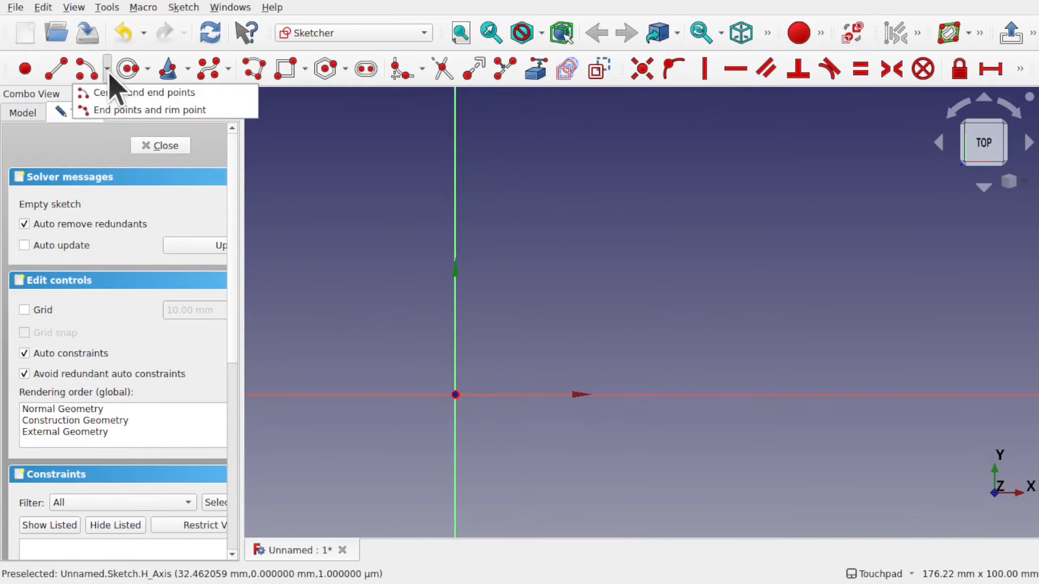
{"action": "left_click", "coordinate": [145, 93]}
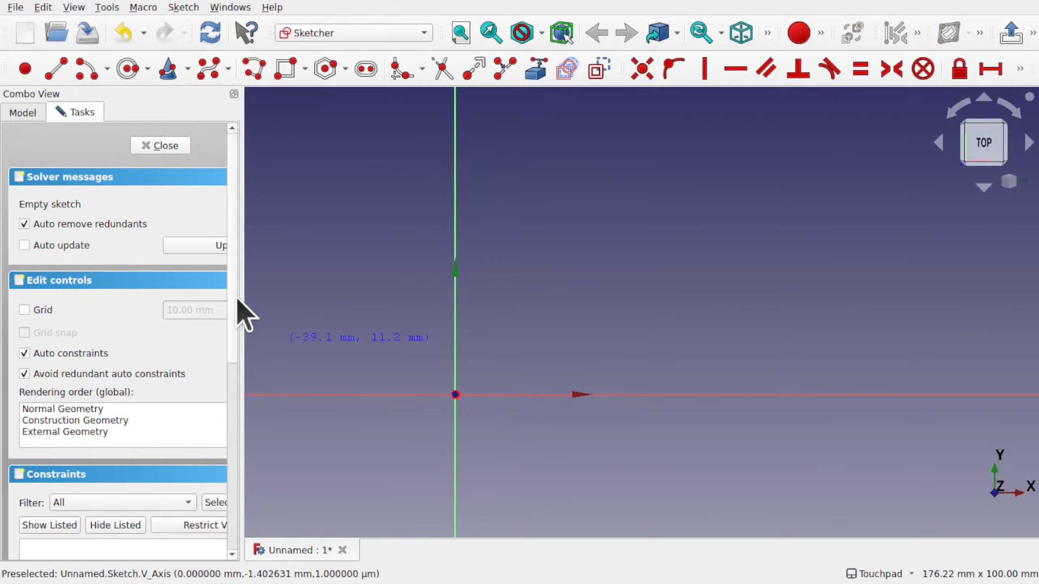
{"action": "left_click_drag", "start_coordinate": [244, 297], "coordinate": [327, 300]}
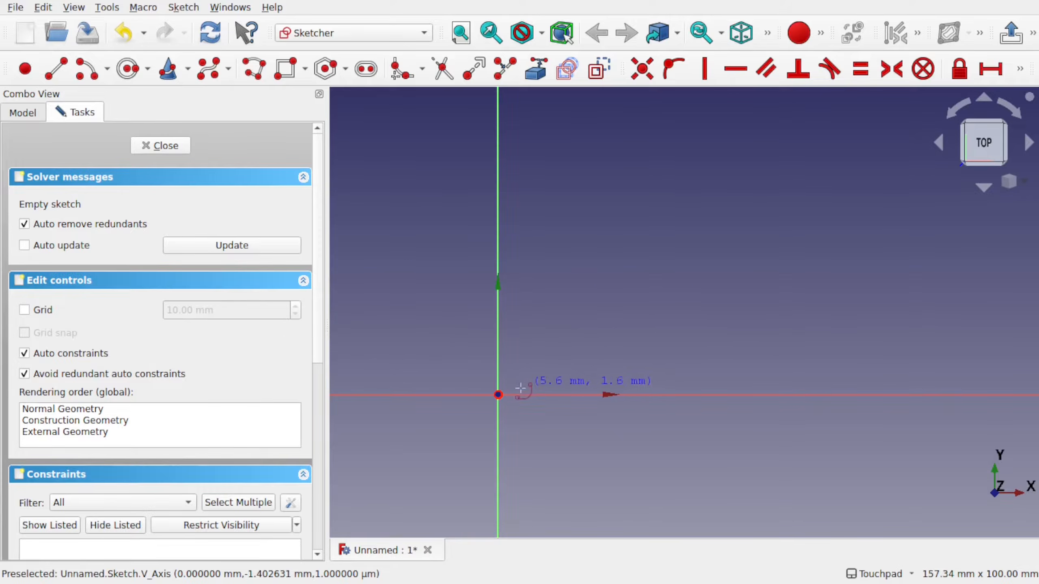
{"action": "left_click", "coordinate": [498, 394]}
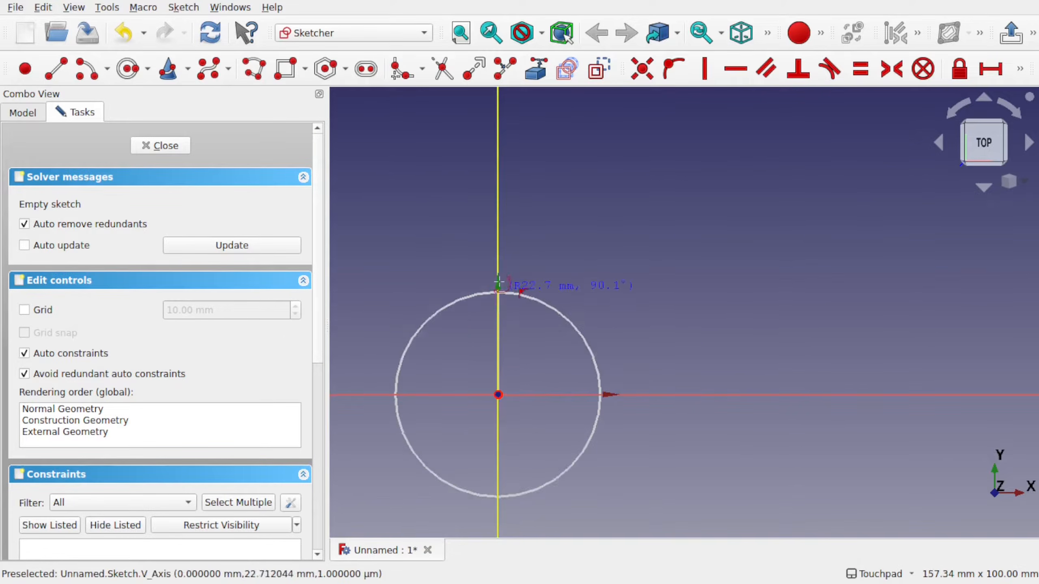
{"action": "left_click", "coordinate": [498, 264]}
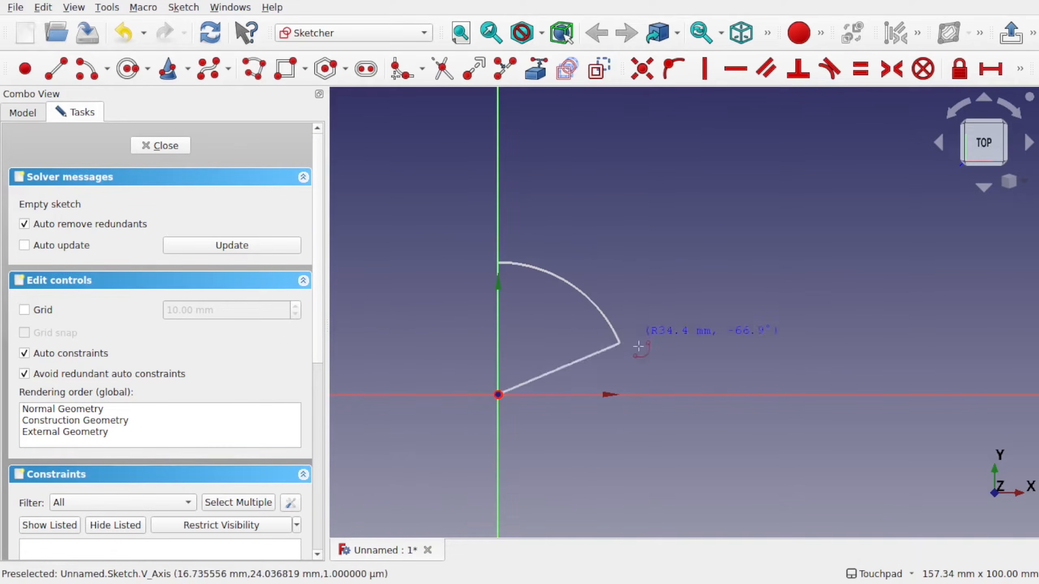
{"action": "left_click", "coordinate": [652, 394]}
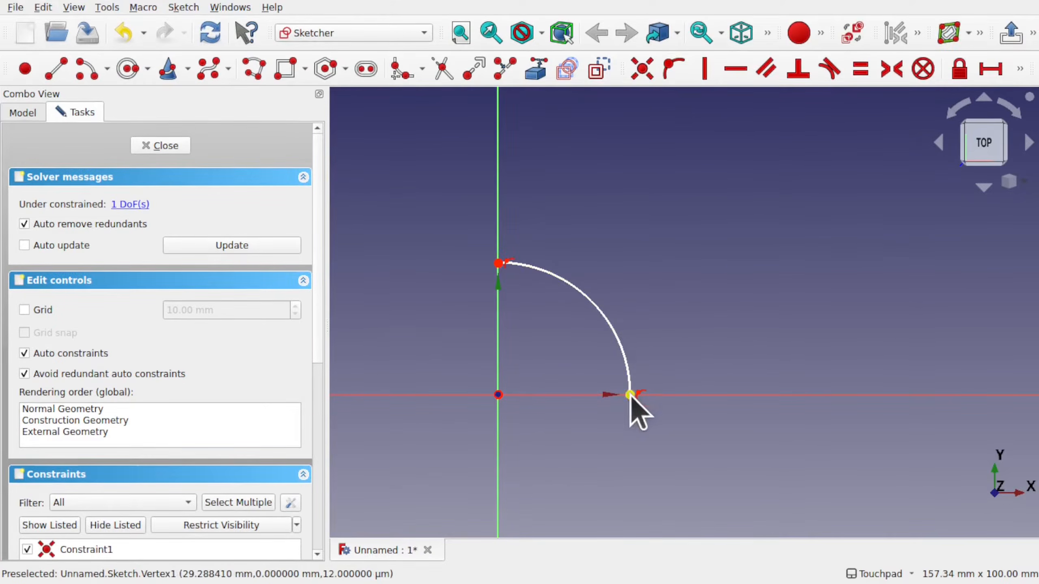
Constrain the radius of the quarter arc to 20 mm
{"action": "left_click", "coordinate": [601, 318]}
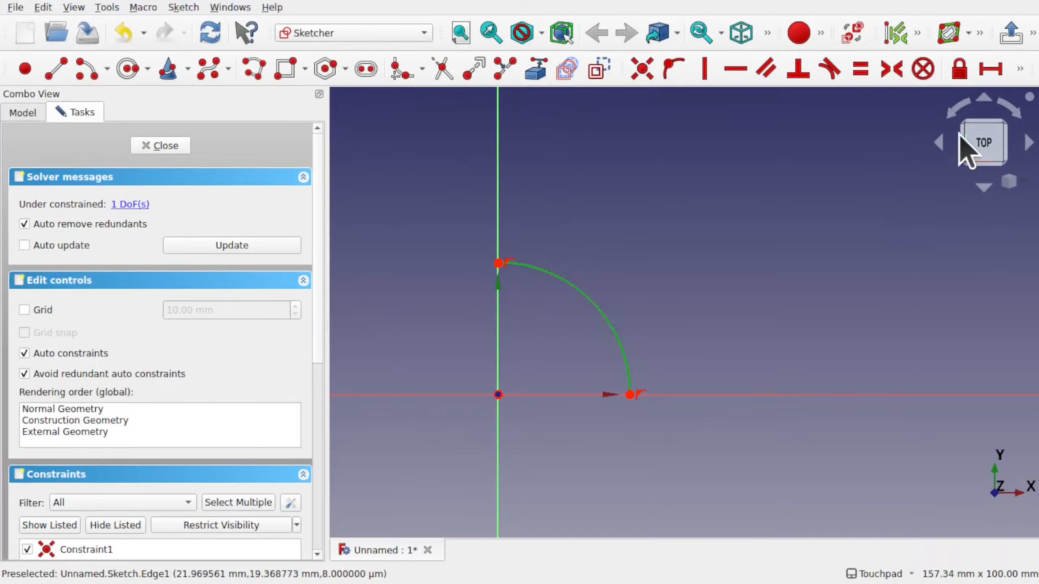
{"action": "left_click", "coordinate": [1020, 69]}
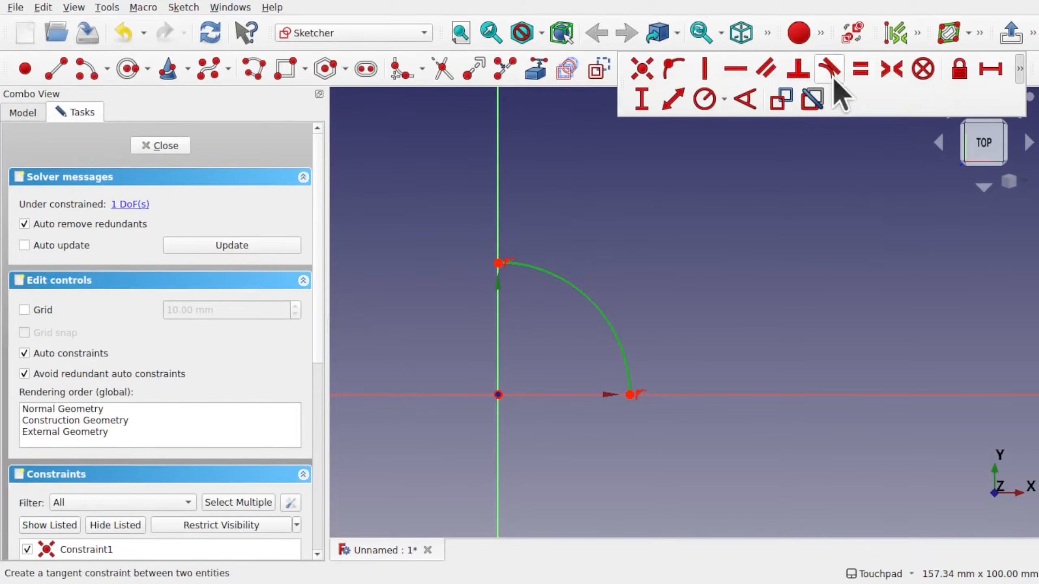
{"action": "left_click", "coordinate": [705, 100]}
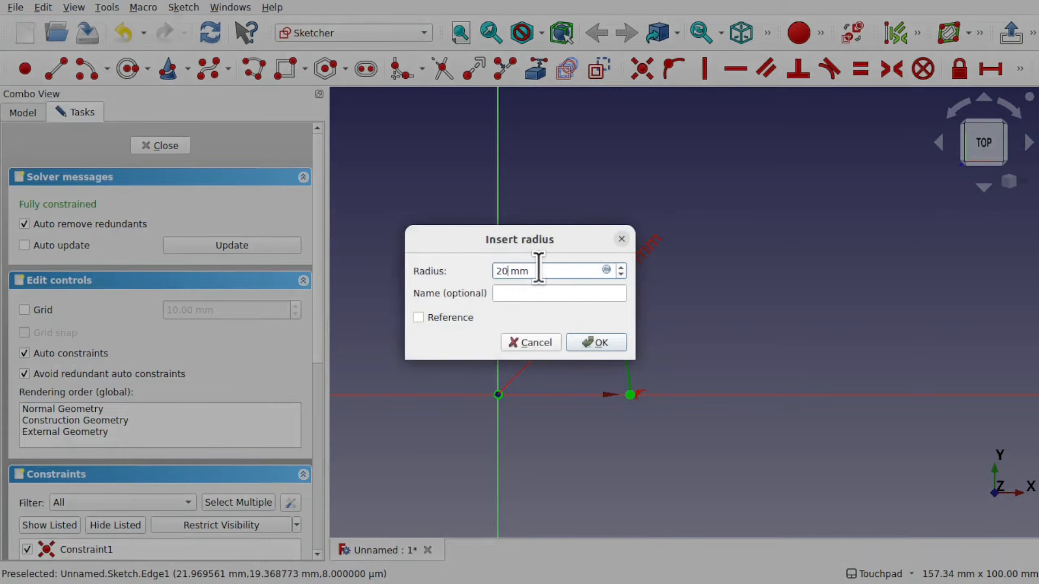
{"action": "key", "text": "Return"}
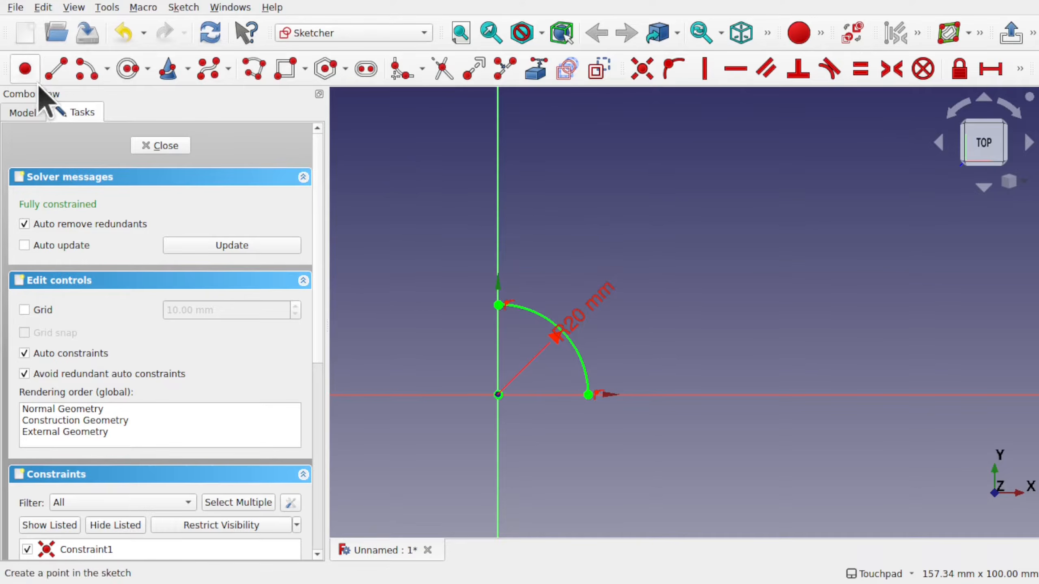
{"action": "left_click", "coordinate": [49, 69]}
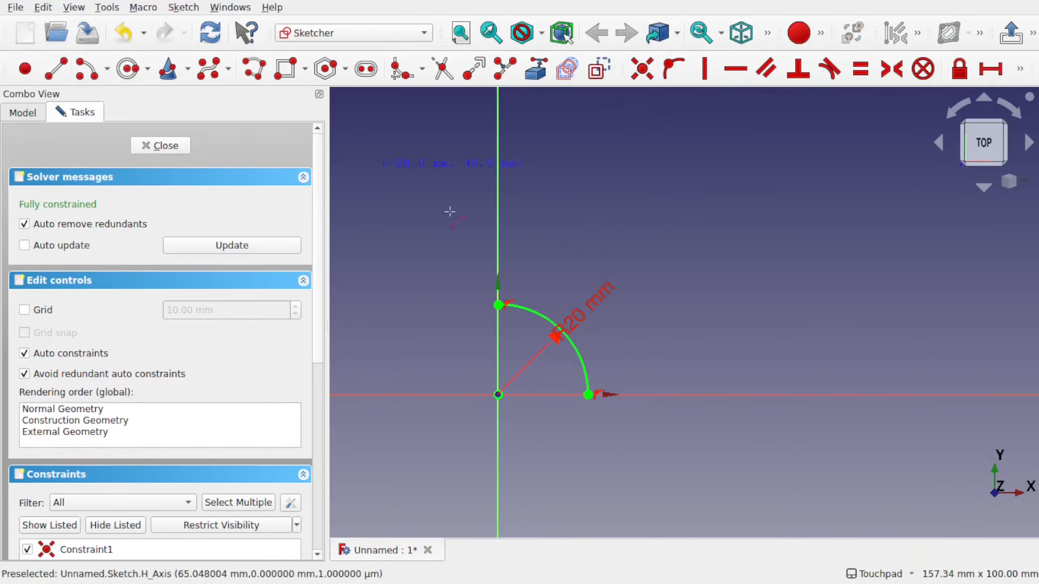
{"action": "left_click", "coordinate": [498, 395]}
{"action": "left_click", "coordinate": [588, 183]}
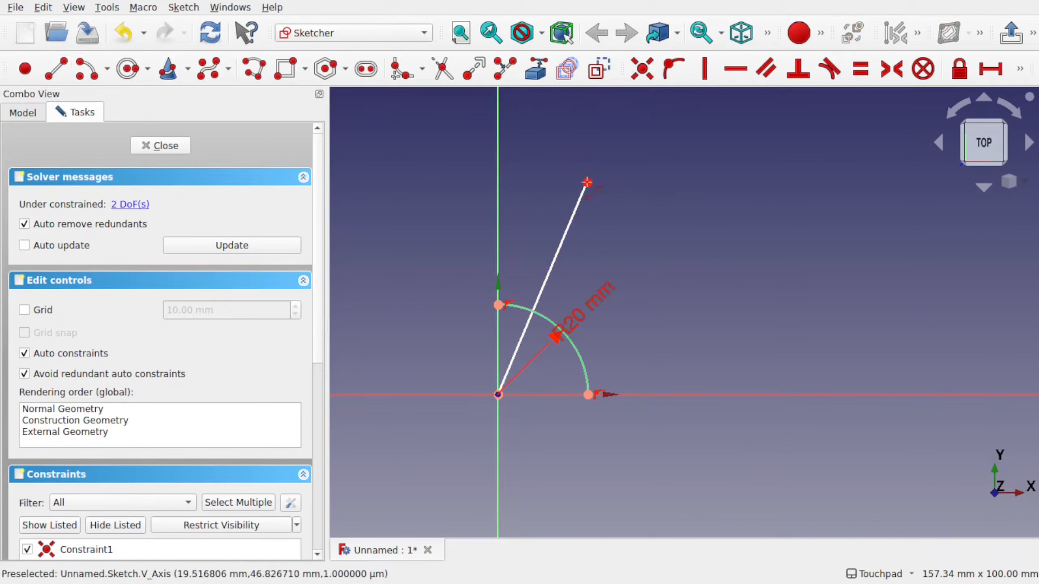
{"action": "right_click", "coordinate": [568, 246]}
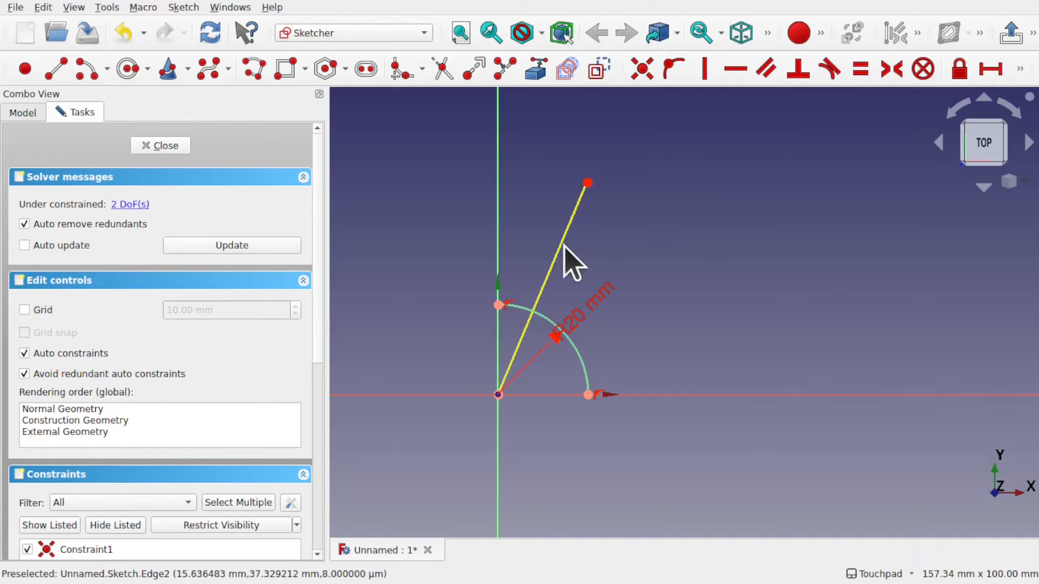
{"action": "left_click", "coordinate": [559, 251]}
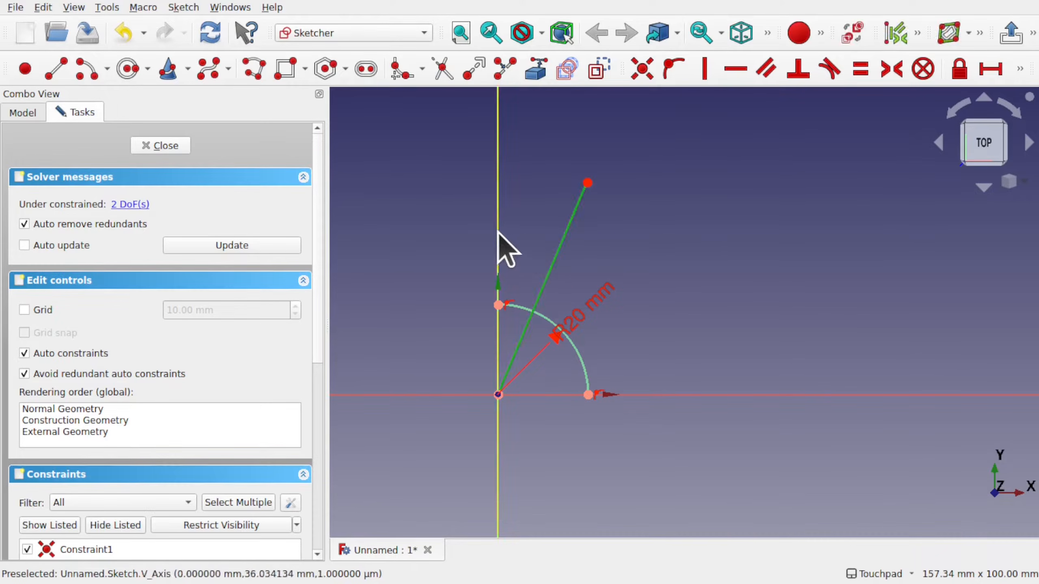
{"action": "left_click", "coordinate": [1020, 69]}
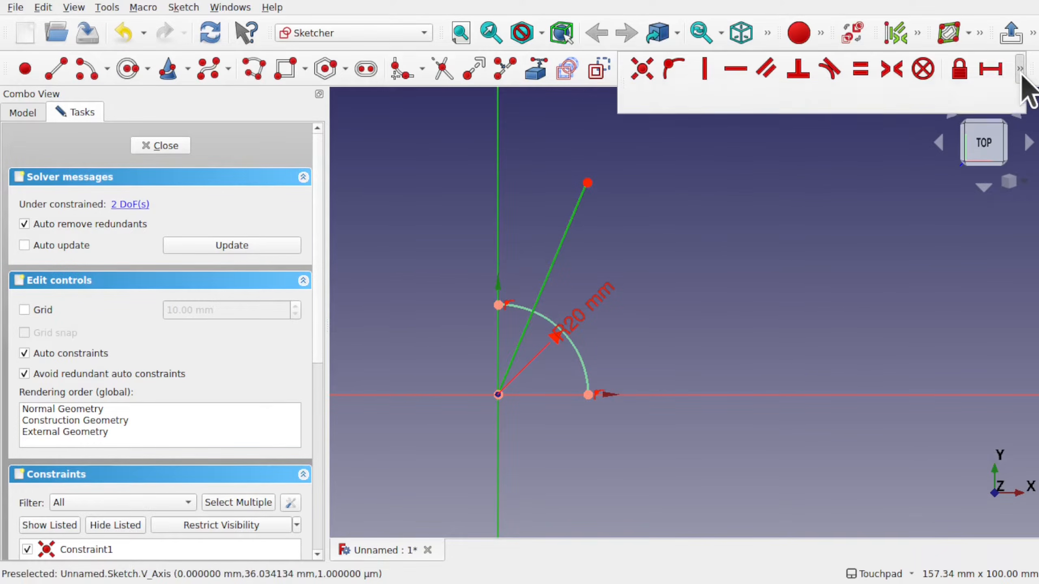
{"action": "left_click", "coordinate": [748, 98]}
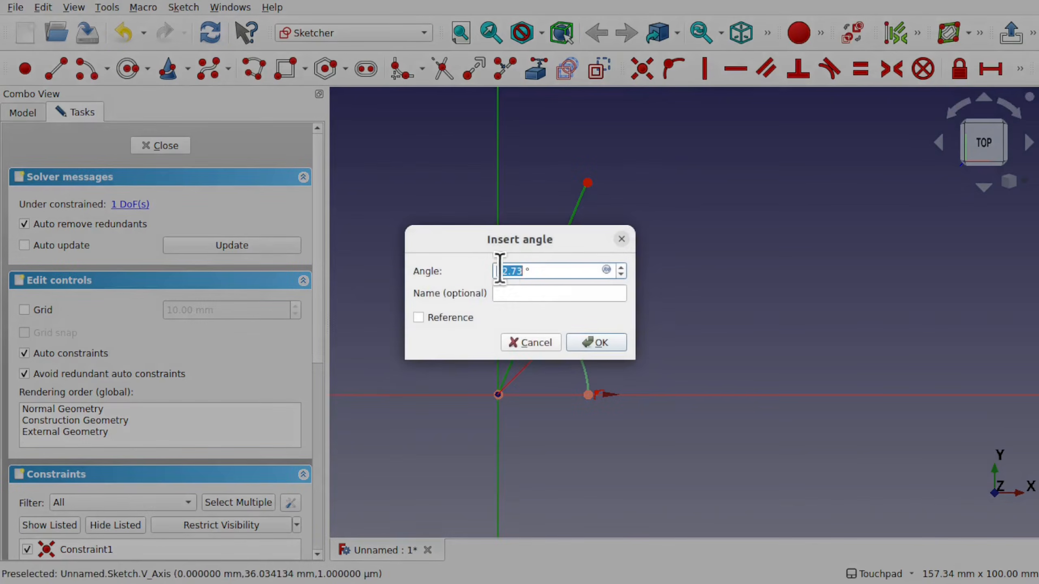
{"action": "left_click", "coordinate": [531, 343]}
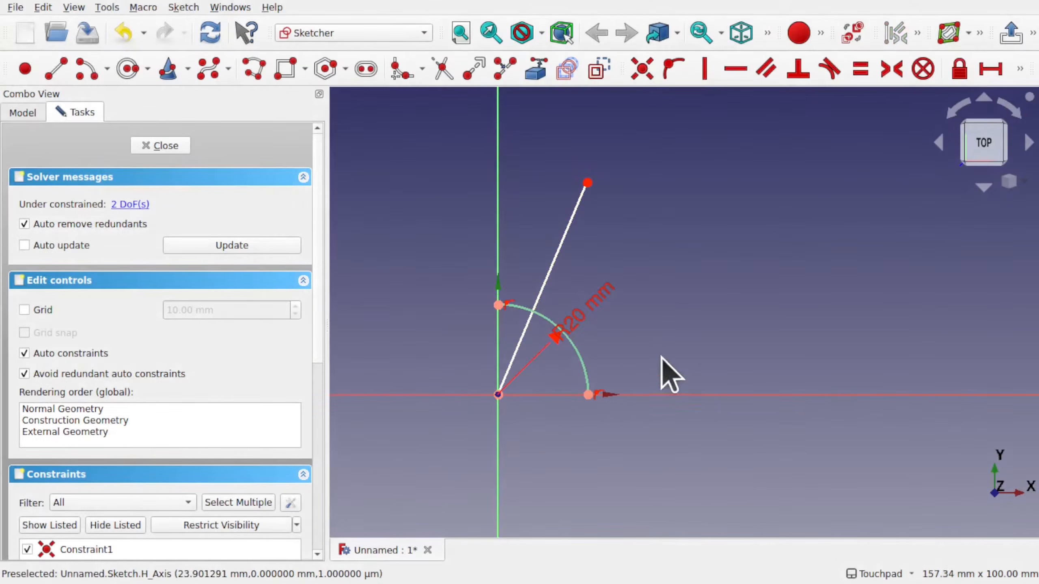
{"action": "left_click", "coordinate": [552, 270]}
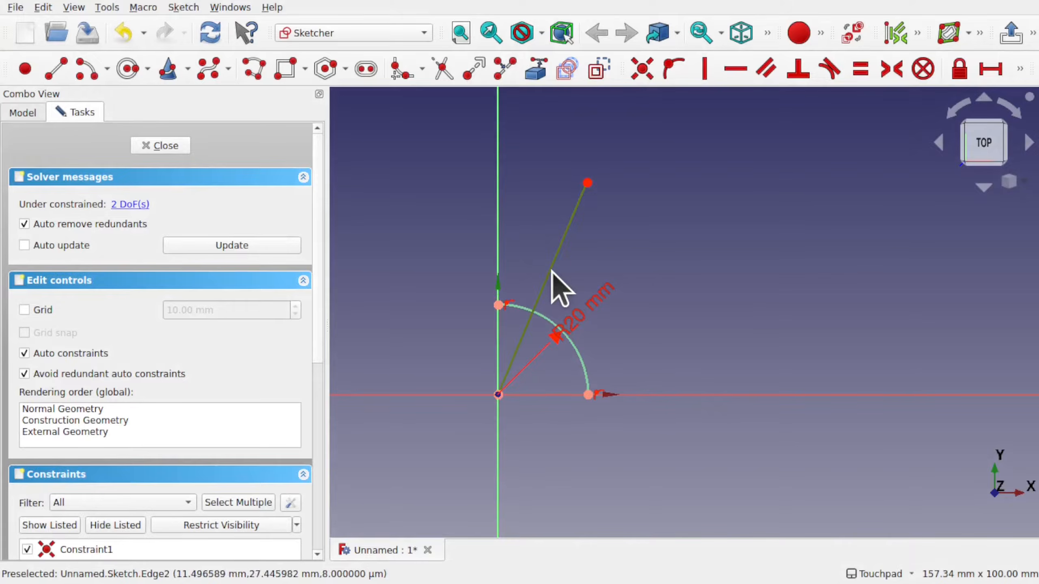
{"action": "key", "text": "Delete"}
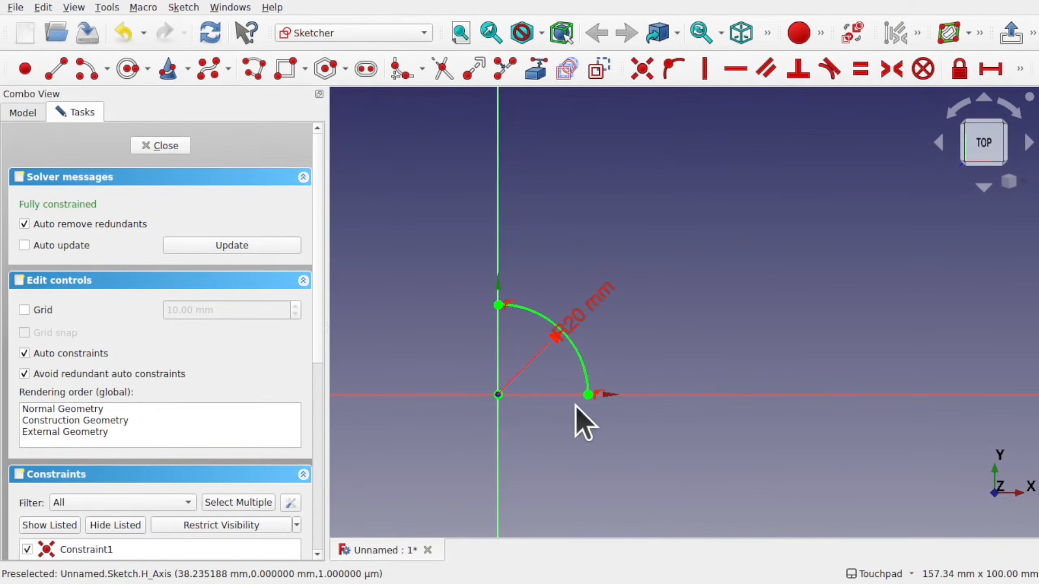
Draw lines outward along the axes from the arc's endpoints, about 45 mm long on the vertical axis and about 59 mm on the horizontal axis
{"action": "left_click", "coordinate": [53, 69]}
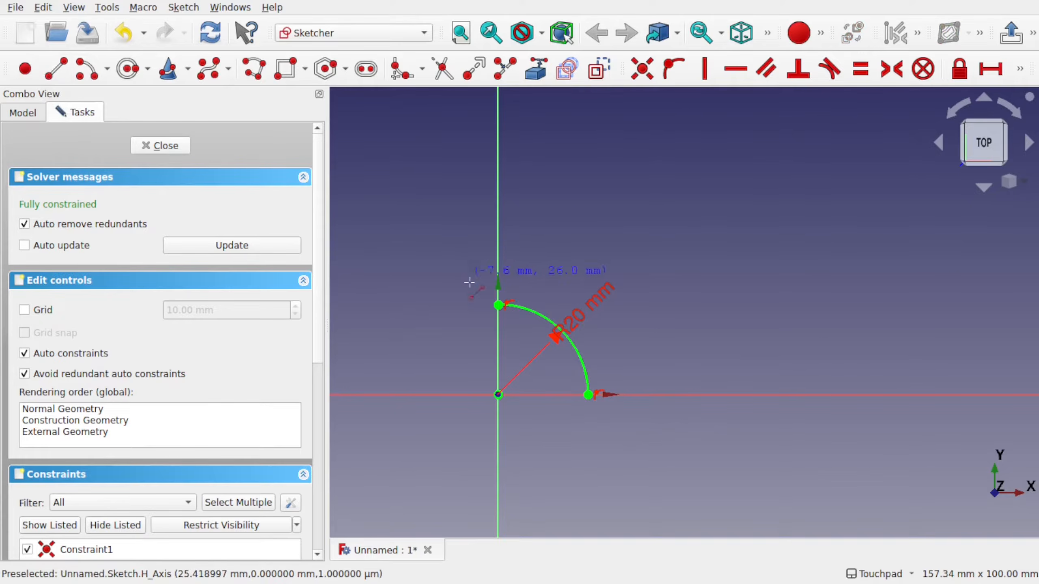
{"action": "left_click", "coordinate": [499, 305]}
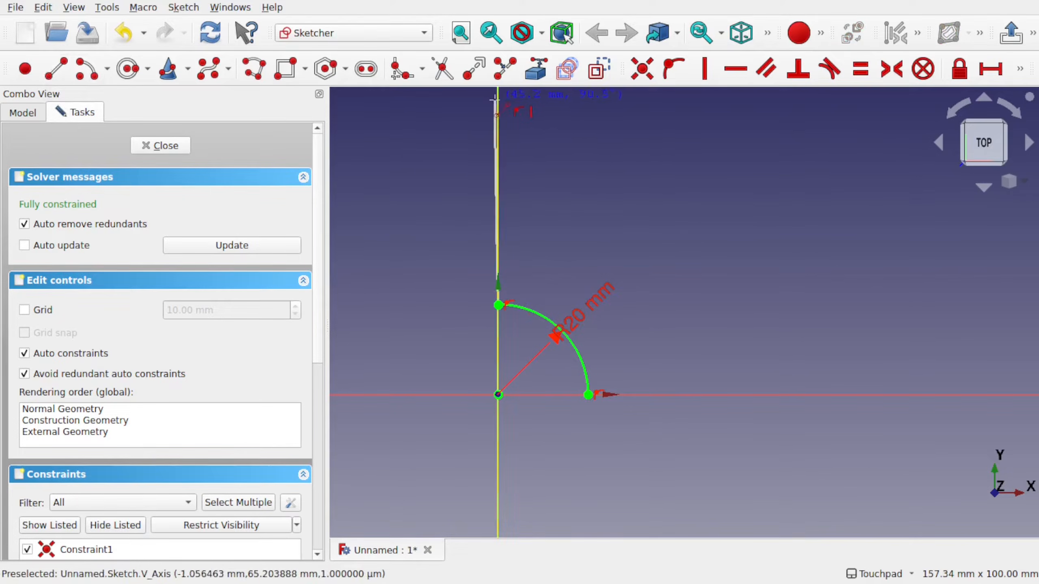
{"action": "left_click", "coordinate": [497, 100]}
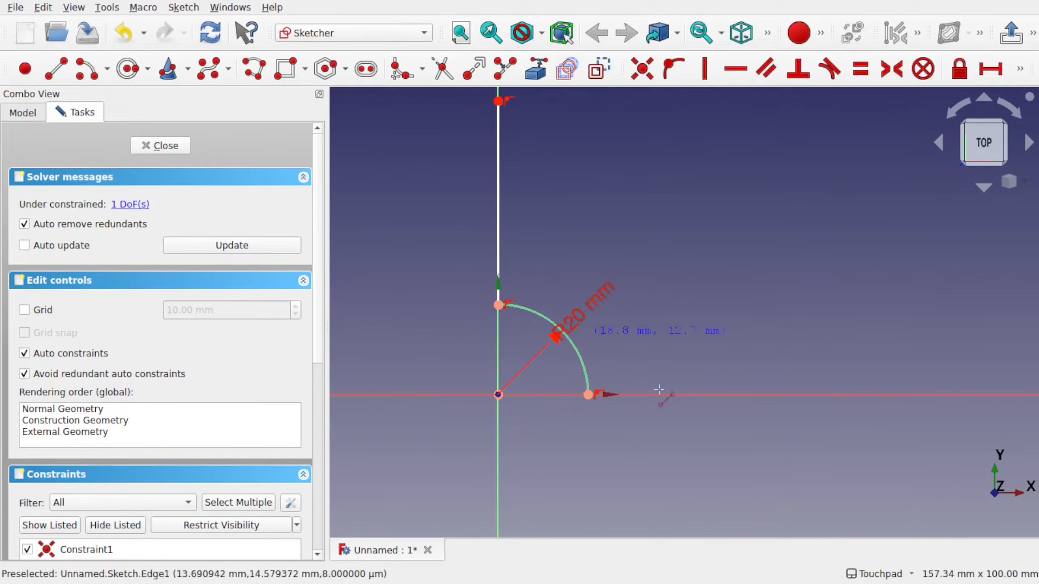
{"action": "left_click", "coordinate": [588, 395]}
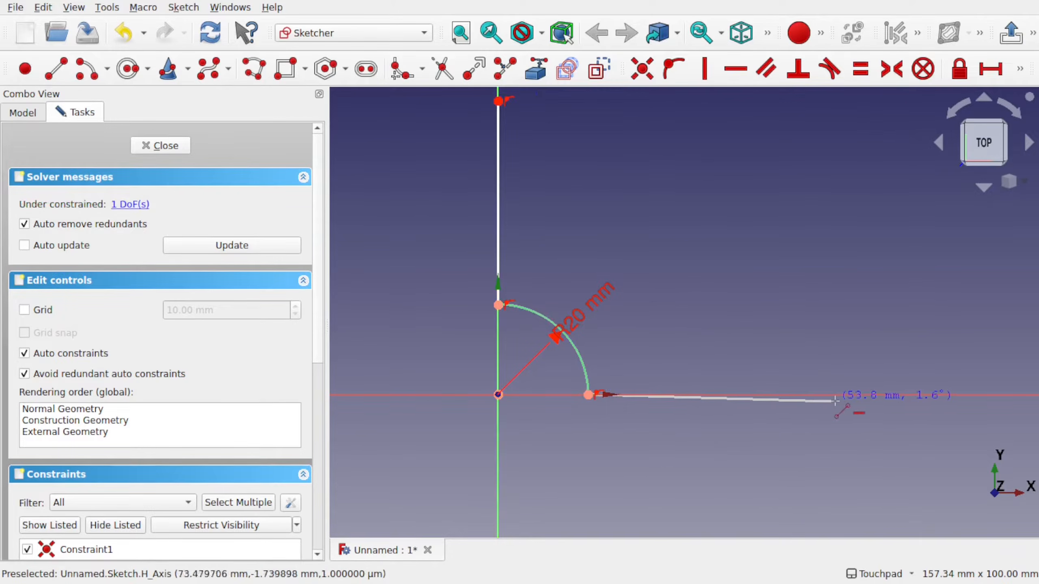
{"action": "left_click", "coordinate": [854, 395]}
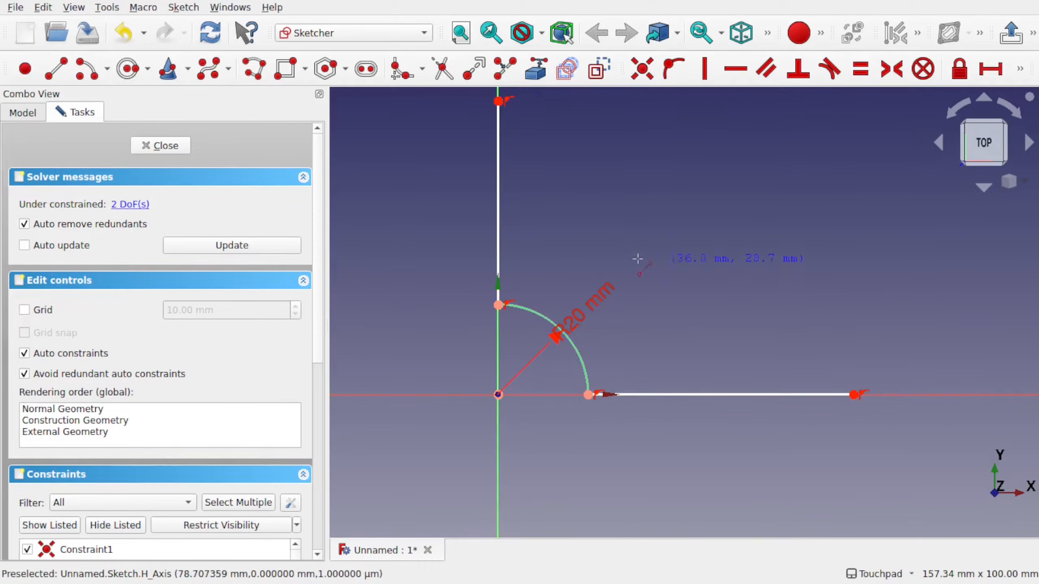
Draw a three-point arc of about 79 mm radius joining the outer ends of the vertical and horizontal lines
{"action": "left_click", "coordinate": [107, 69]}
{"action": "left_click", "coordinate": [123, 109]}
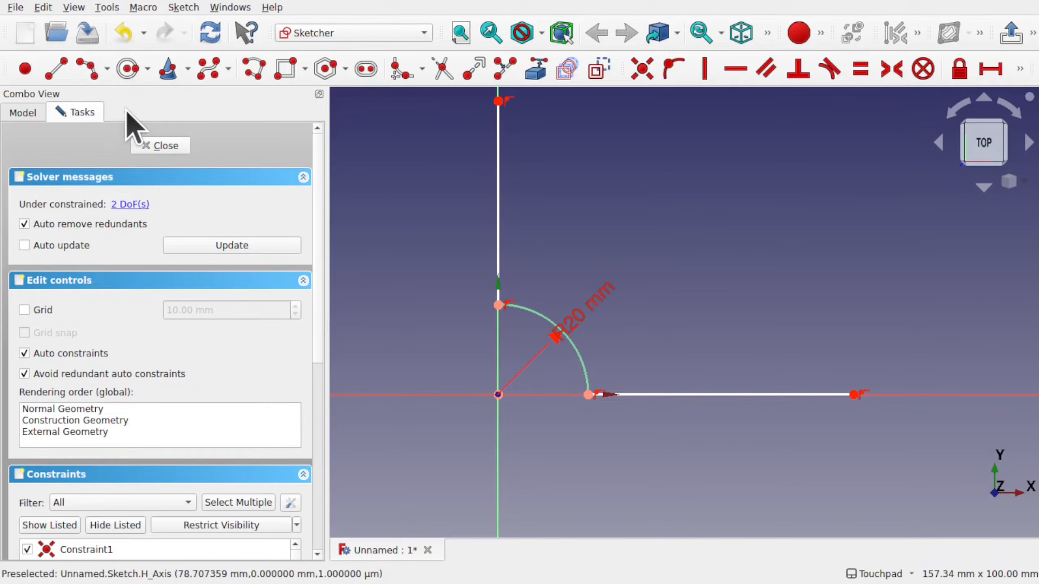
{"action": "left_click", "coordinate": [499, 101]}
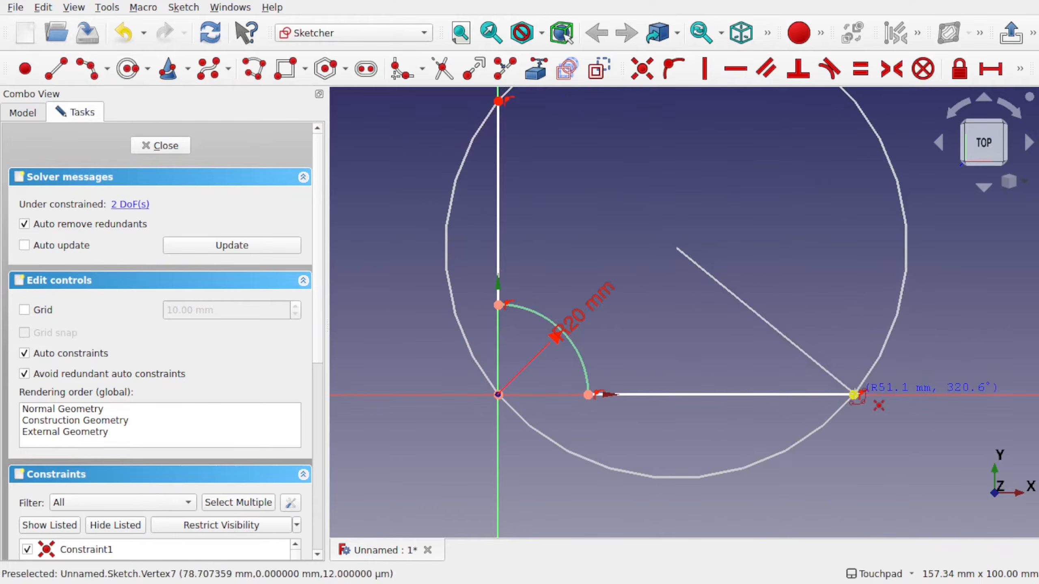
{"action": "left_click", "coordinate": [853, 394]}
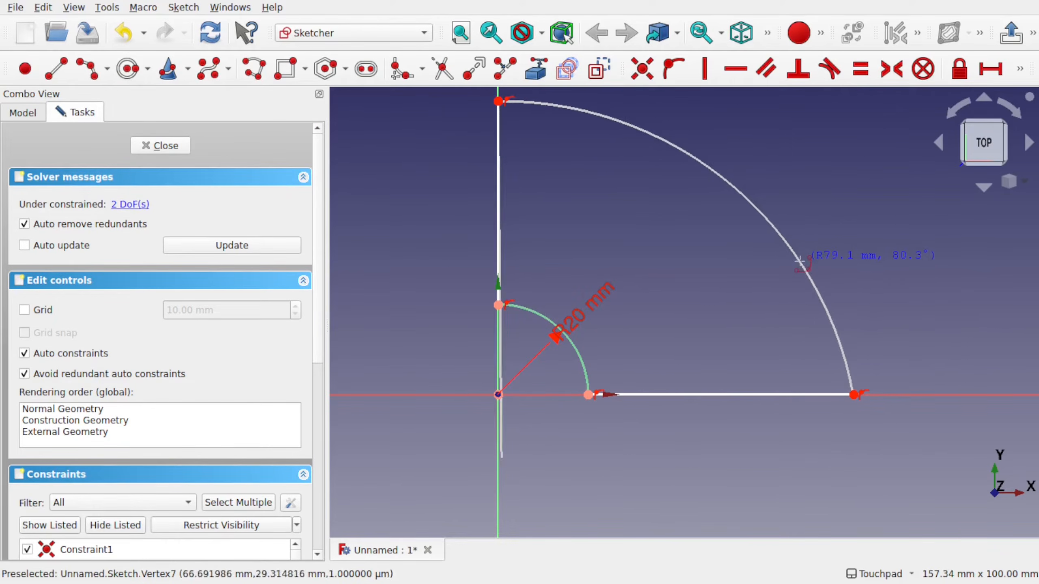
{"action": "left_click", "coordinate": [801, 257]}
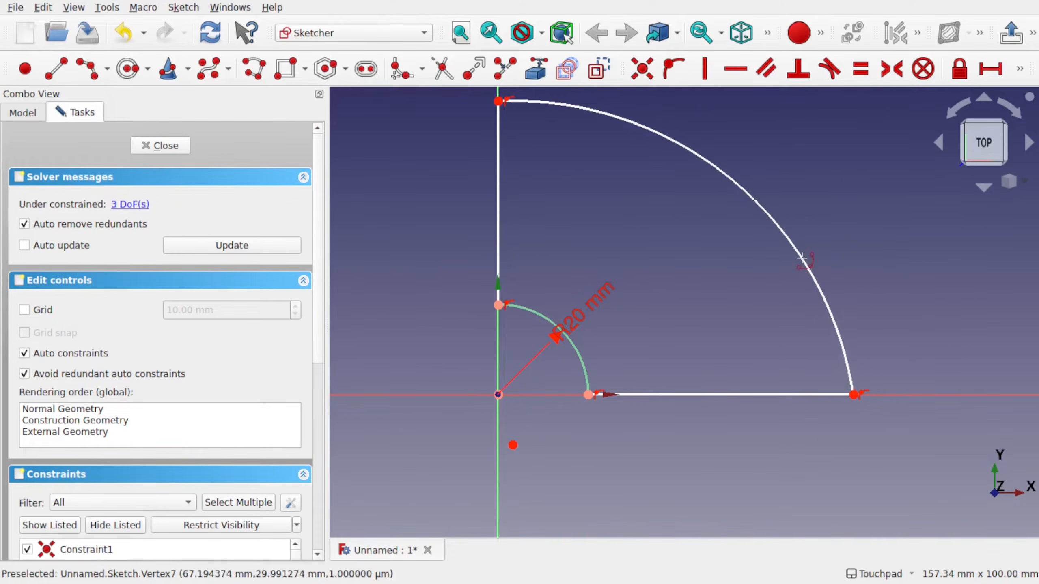
{"action": "right_click", "coordinate": [519, 456]}
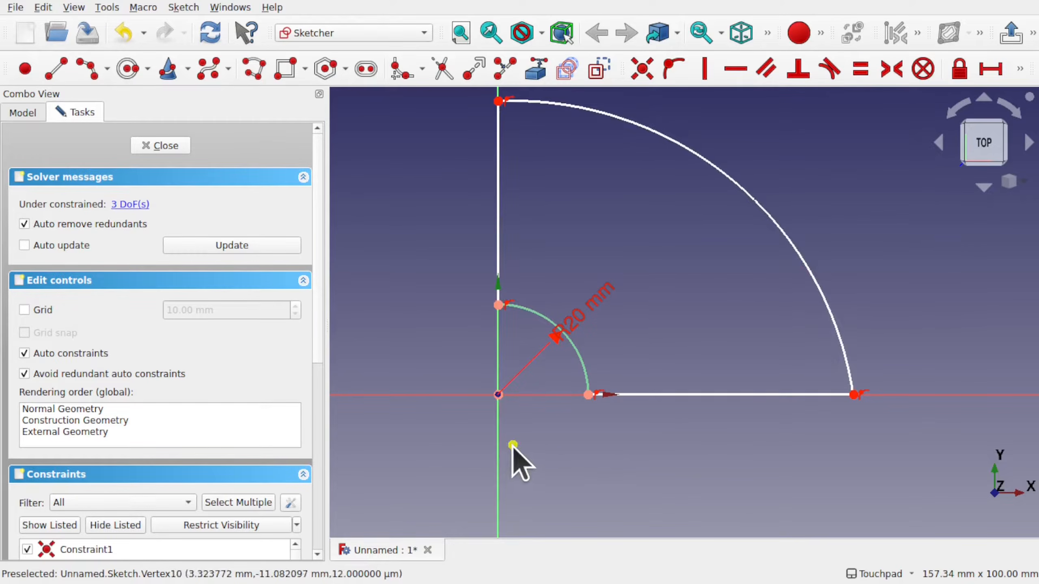
Make the outer arc's centre point coincident with the origin
{"action": "left_click_drag", "start_coordinate": [514, 447], "coordinate": [537, 426]}
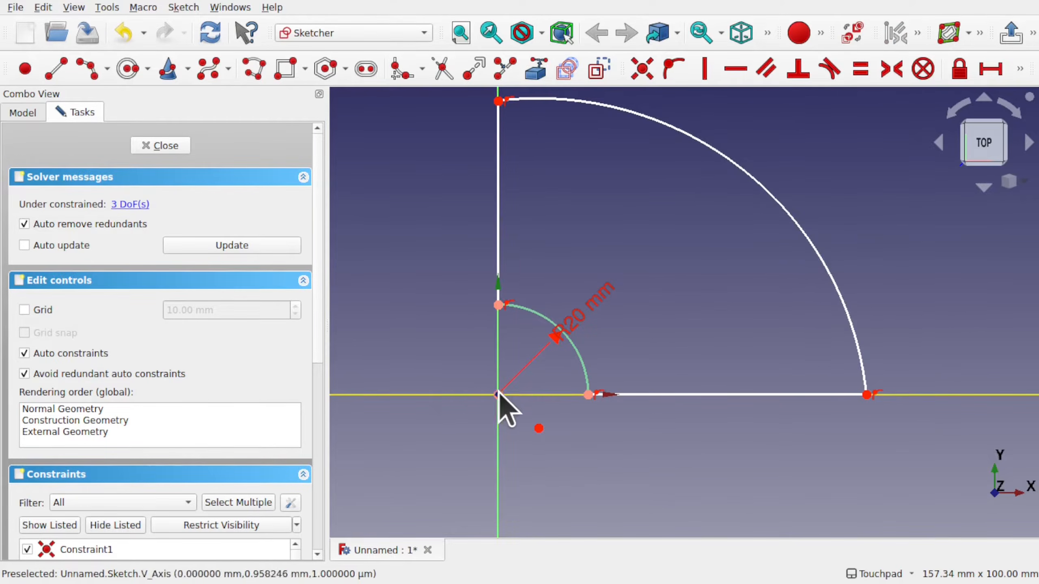
{"action": "left_click", "coordinate": [539, 428]}
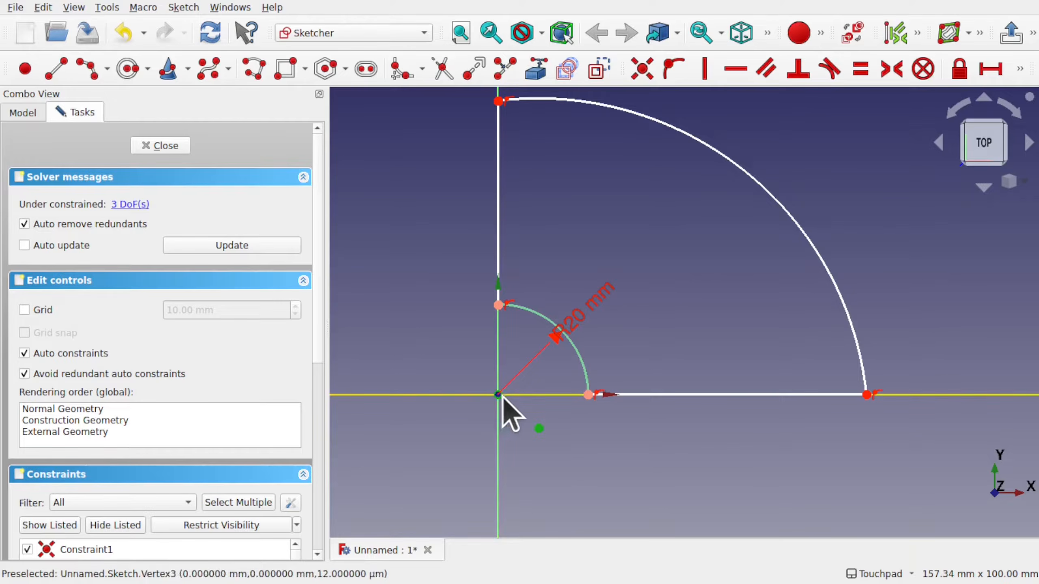
{"action": "left_click", "coordinate": [642, 68]}
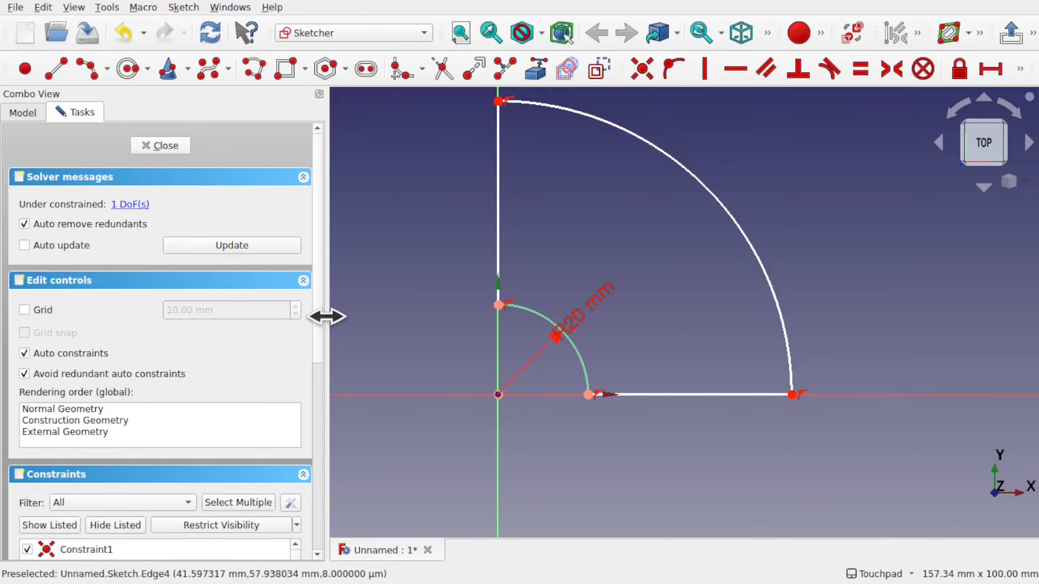
Constrain the radius of the outer arc to 100 mm
{"action": "left_click_drag", "start_coordinate": [326, 316], "coordinate": [213, 315]}
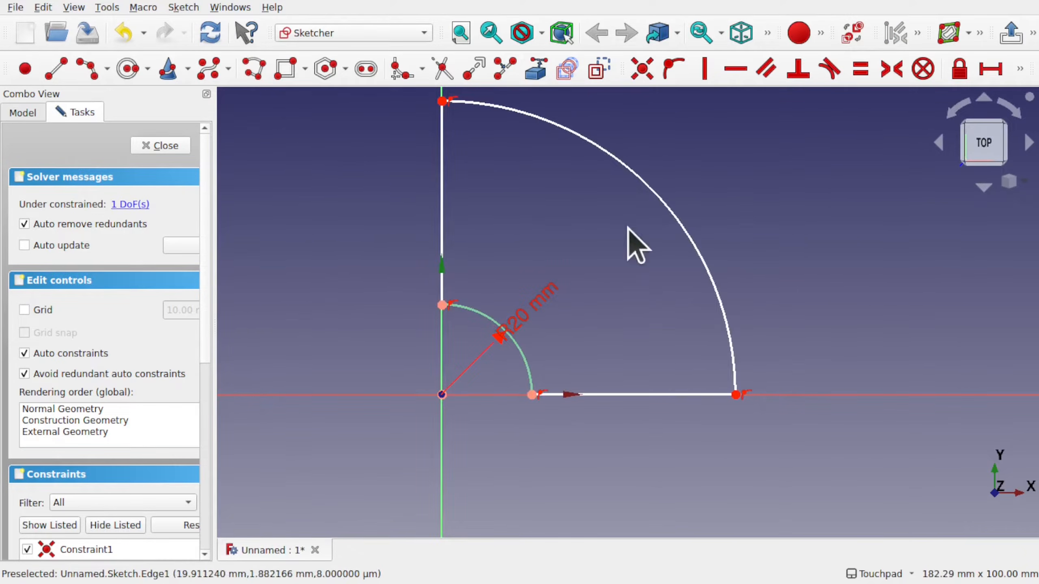
{"action": "left_click", "coordinate": [678, 217]}
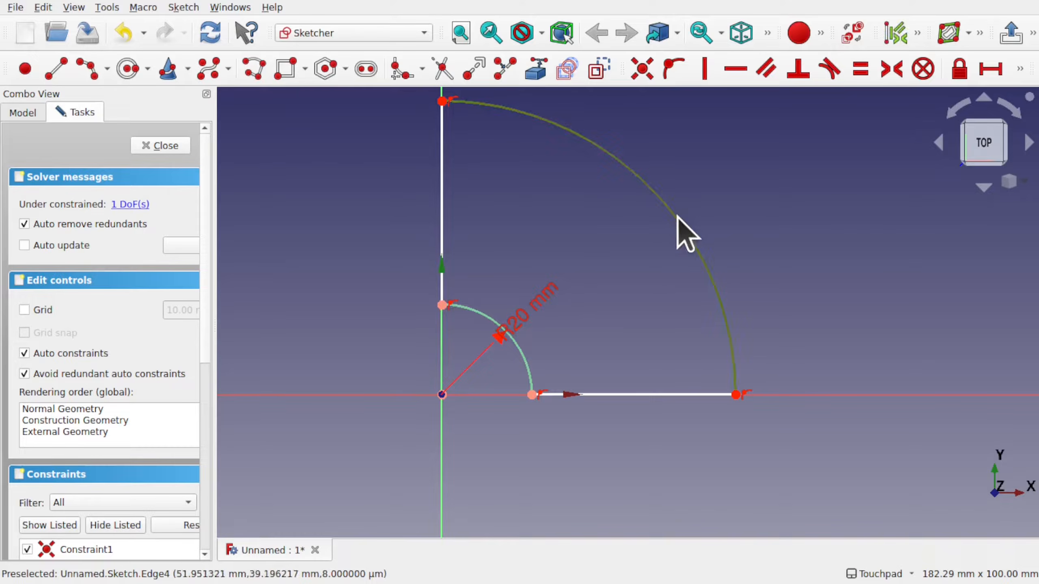
{"action": "left_click", "coordinate": [1021, 70]}
{"action": "left_click", "coordinate": [704, 100]}
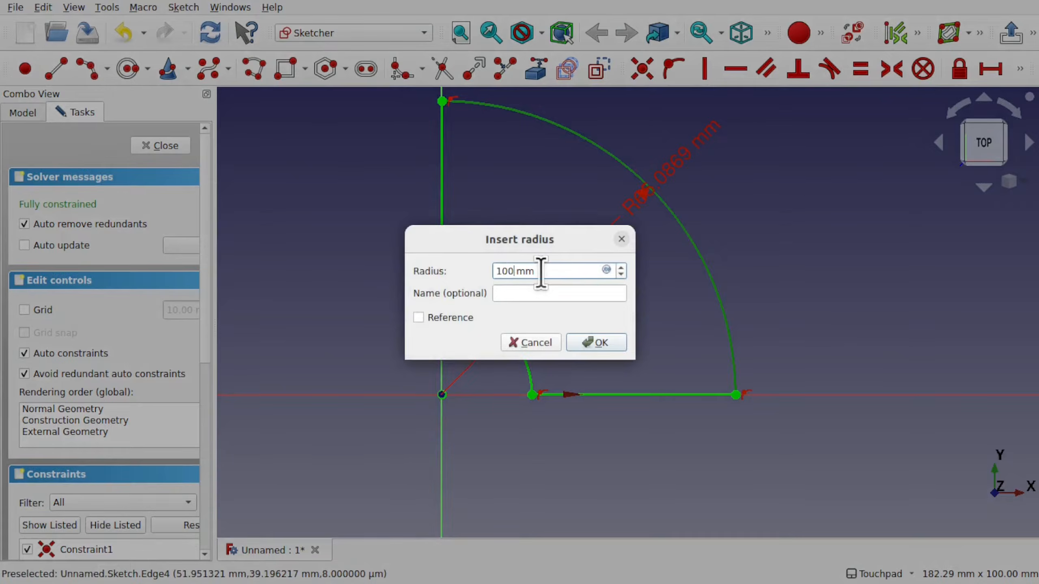
{"action": "key", "text": "Return"}
{"action": "scroll", "coordinate": [544, 279], "scroll_direction": "down", "scroll_amount": 3}
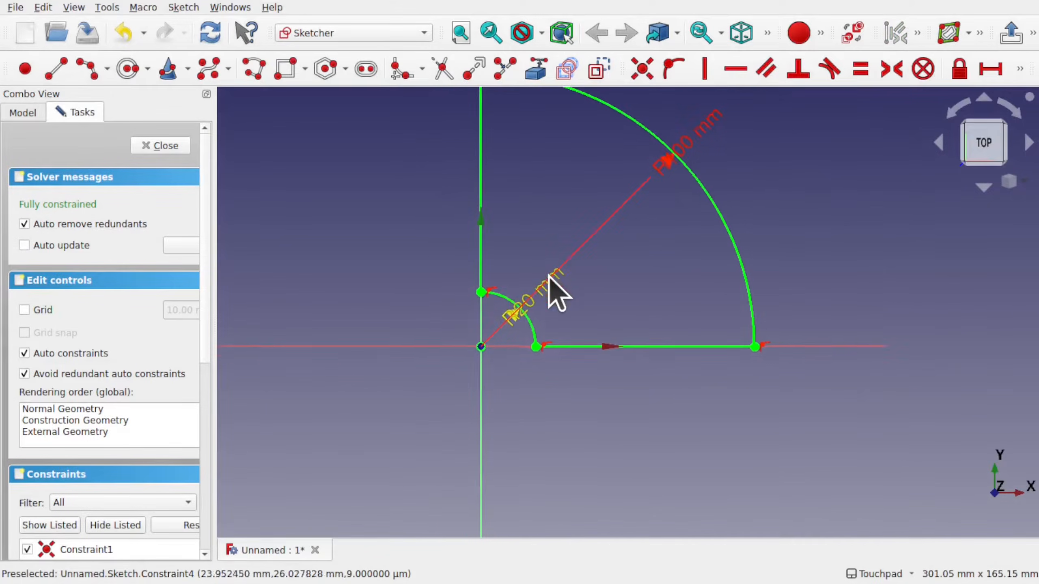
Move the 100 mm and 20 mm radius dimensions outside the profile, beyond the vertical axis
{"action": "mouse_move", "coordinate": [556, 279]}
{"action": "middle_mouse_down"}
{"action": "mouse_move", "coordinate": [535, 359]}
{"action": "mouse_move", "coordinate": [492, 371]}
{"action": "middle_mouse_up"}
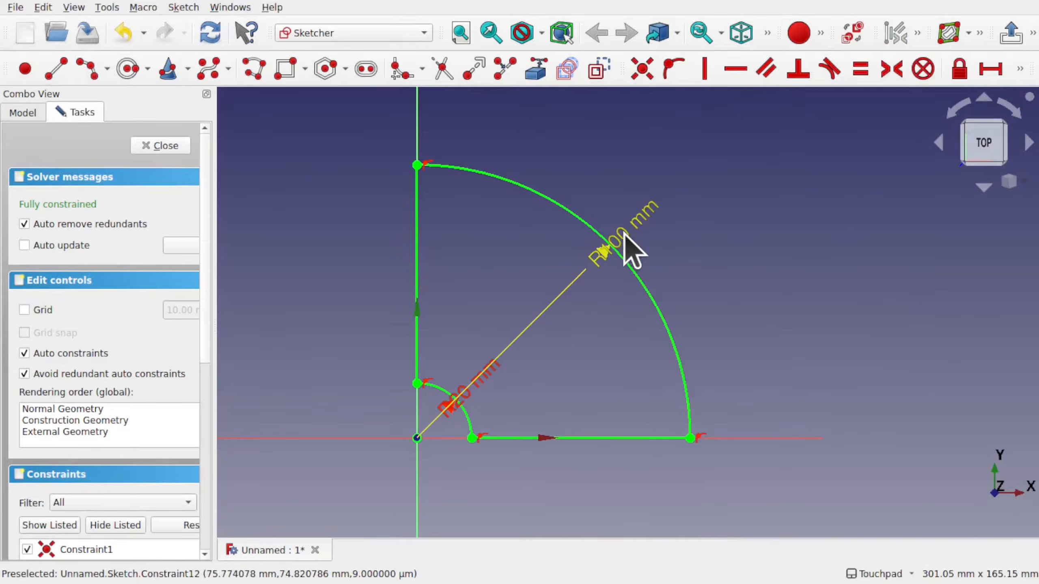
{"action": "mouse_move", "coordinate": [626, 233]}
{"action": "left_mouse_down"}
{"action": "mouse_move", "coordinate": [378, 181]}
{"action": "mouse_move", "coordinate": [339, 190]}
{"action": "left_mouse_up"}
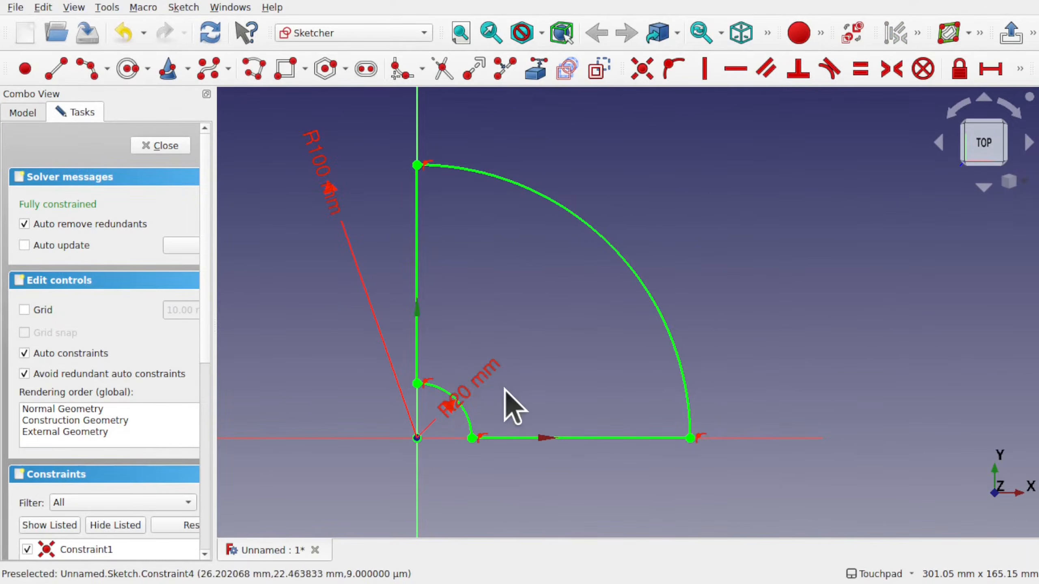
{"action": "left_click_drag", "start_coordinate": [497, 397], "coordinate": [303, 362]}
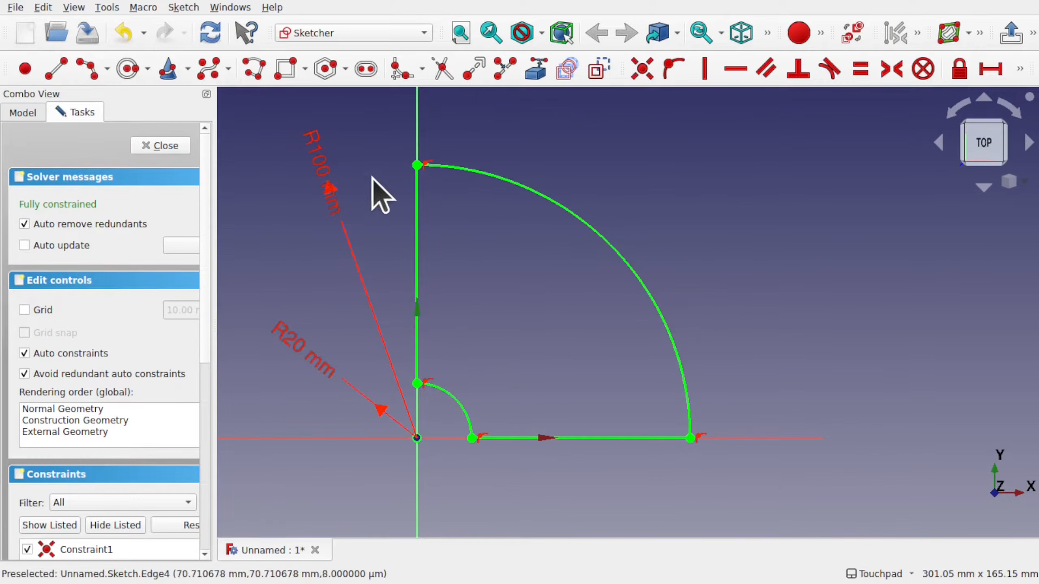
Fillet both outer corners of the profile, about 22 mm at the vertical line and about 21 mm at the horizontal line
{"action": "left_click", "coordinate": [421, 76]}
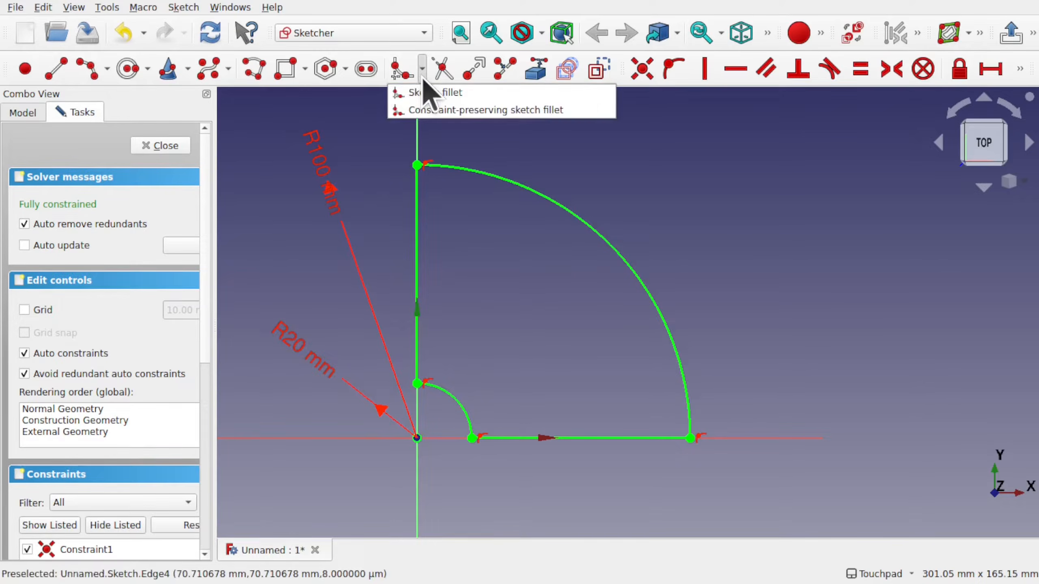
{"action": "left_click", "coordinate": [450, 92]}
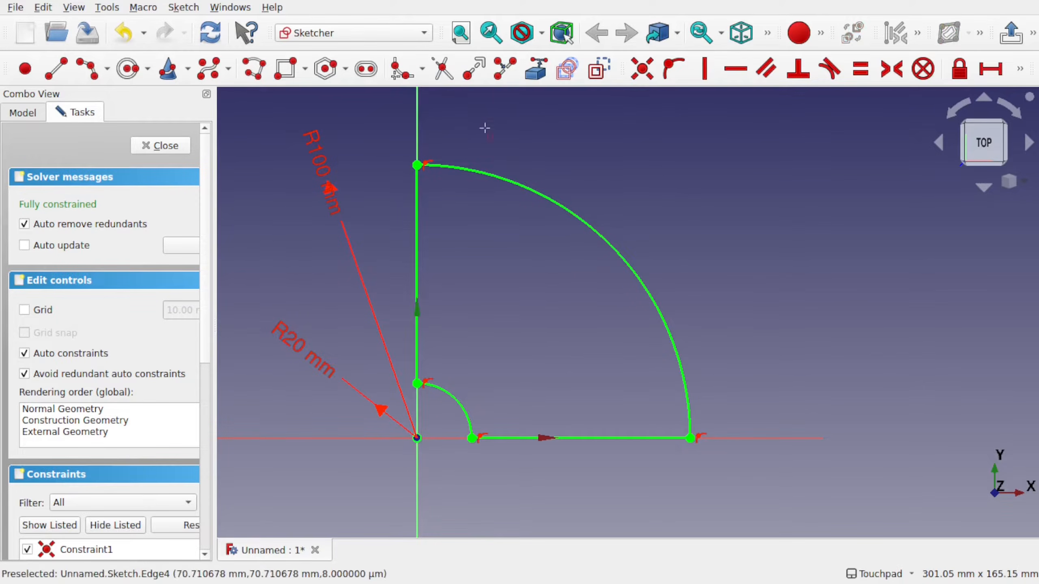
{"action": "left_click", "coordinate": [416, 233]}
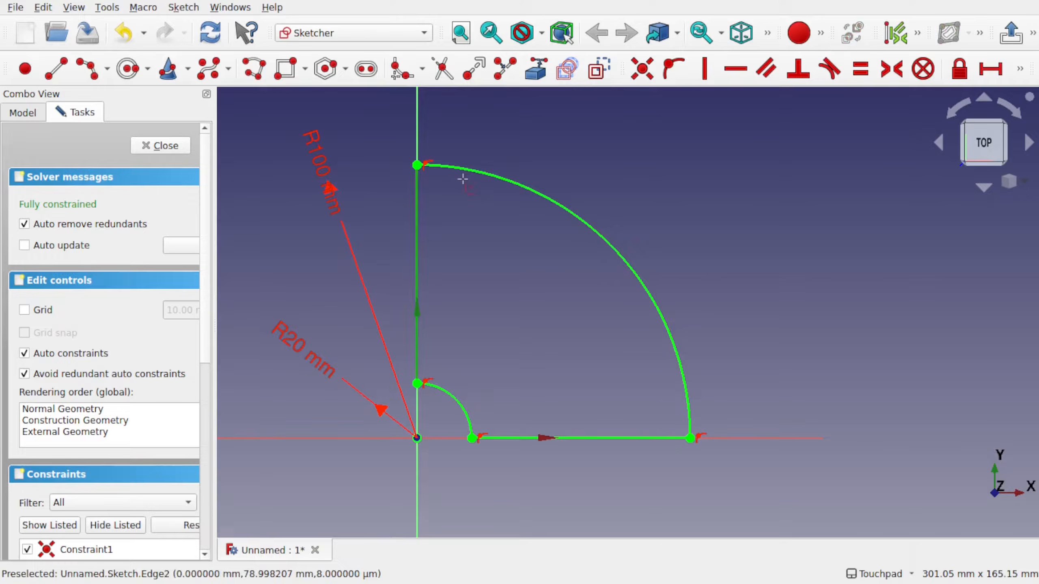
{"action": "left_click", "coordinate": [495, 180]}
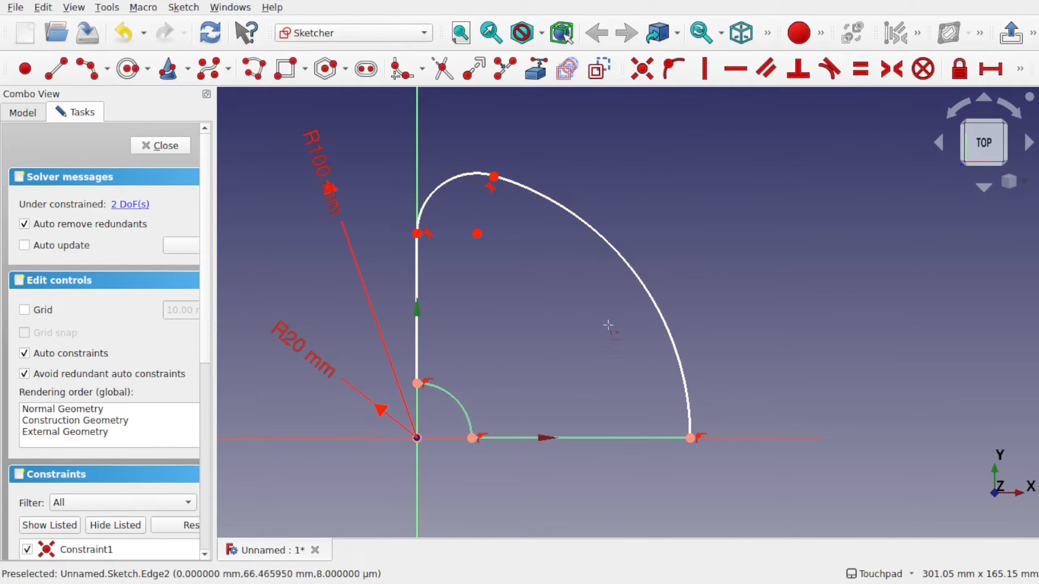
{"action": "left_click", "coordinate": [616, 437]}
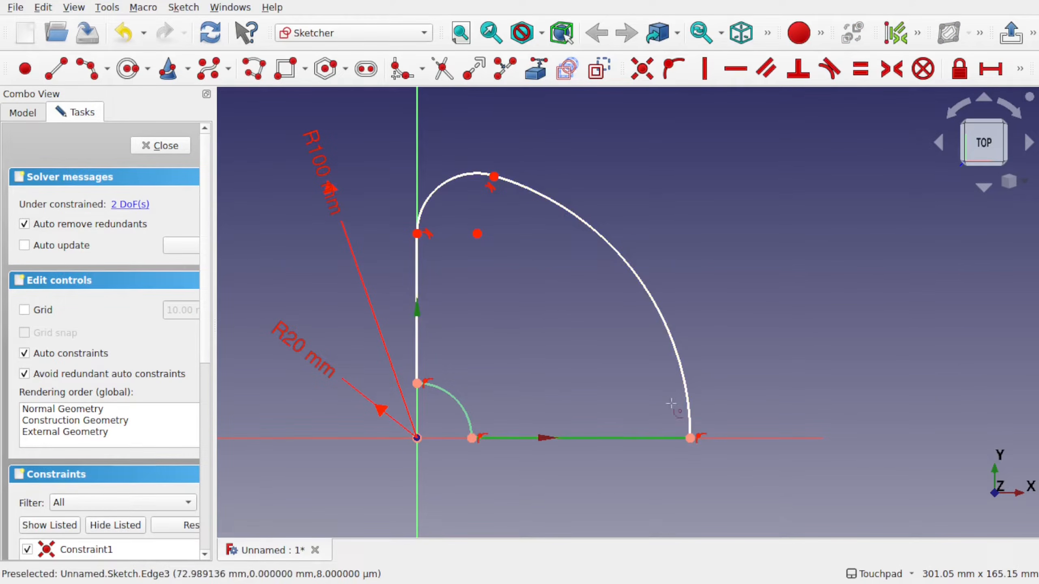
{"action": "left_click", "coordinate": [685, 382]}
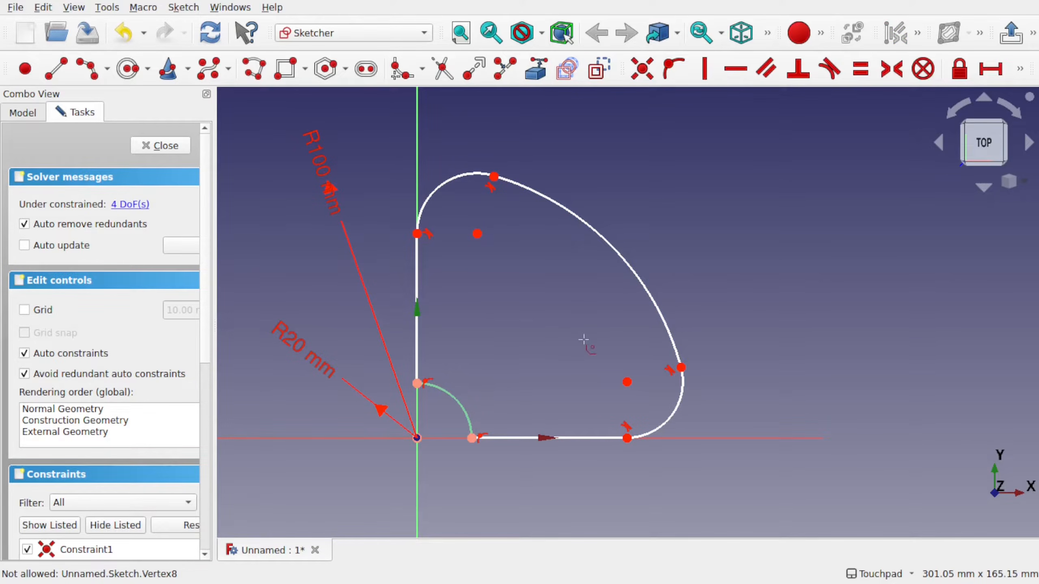
{"action": "key", "text": "Escape"}
Constrain the radius of the fillet between the outer arc and the horizontal line to 30 mm
{"action": "left_click", "coordinate": [670, 416]}
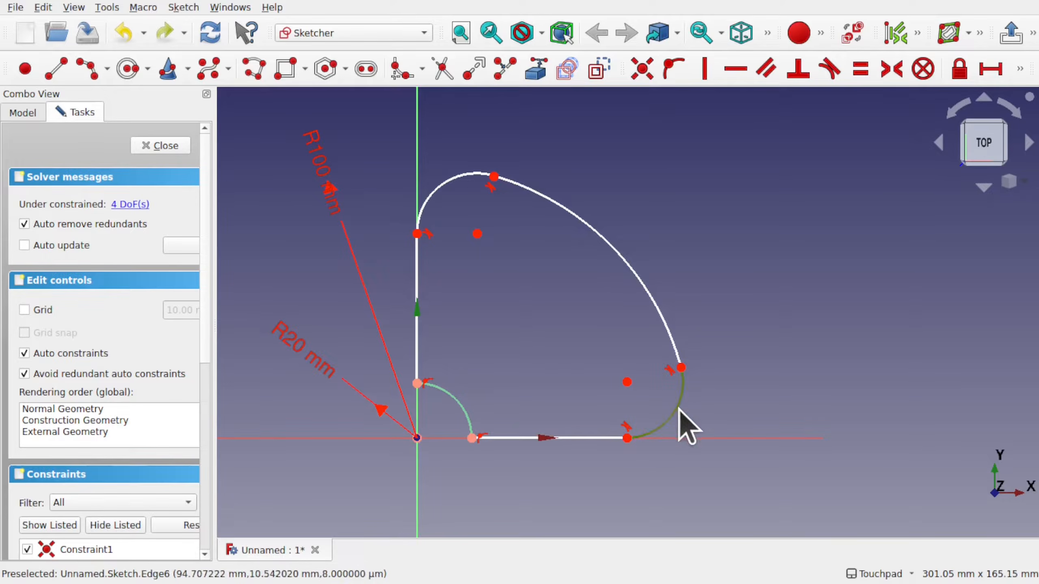
{"action": "left_click", "coordinate": [1020, 68]}
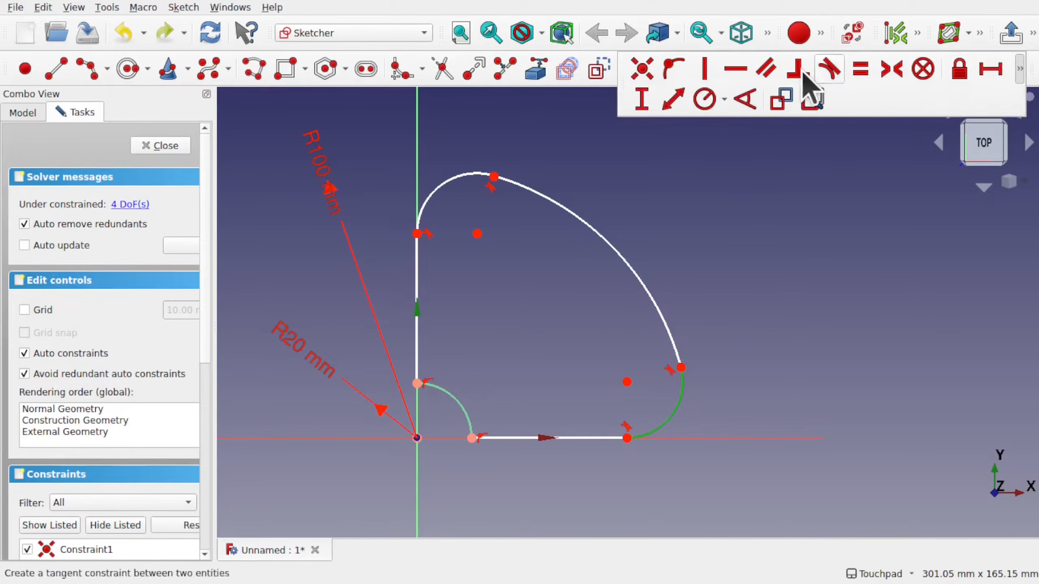
{"action": "left_click", "coordinate": [705, 100]}
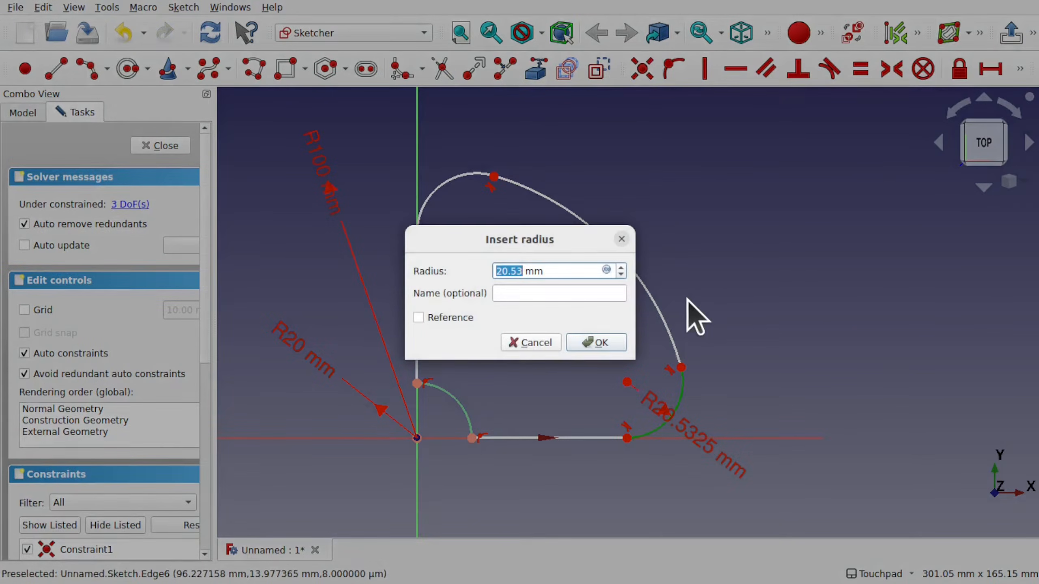
{"action": "type", "text": "30"}
{"action": "key", "text": "Return"}
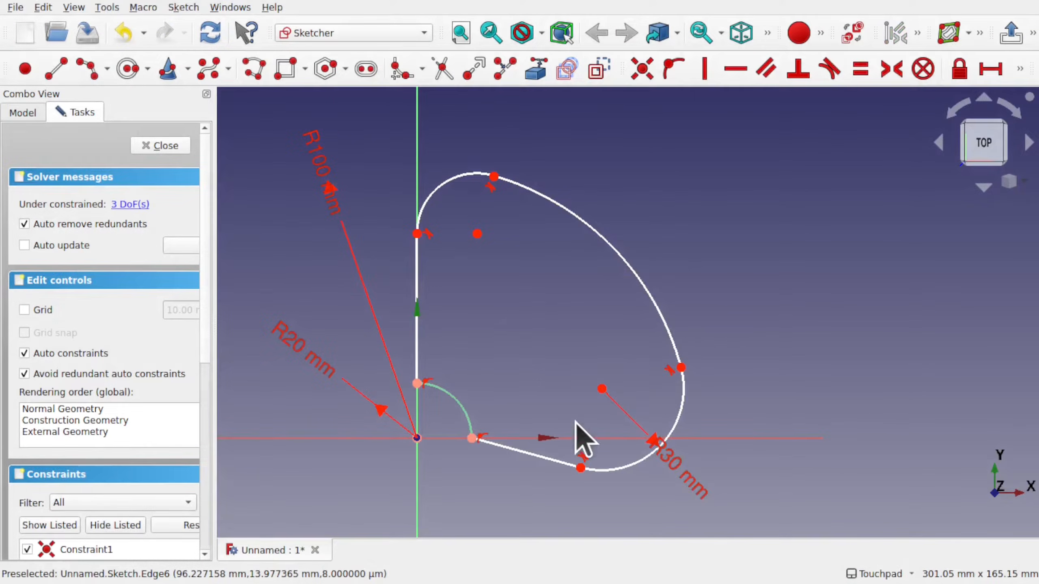
Fix the point where the 30 mm fillet meets the straight line onto the horizontal axis
{"action": "left_click", "coordinate": [580, 468]}
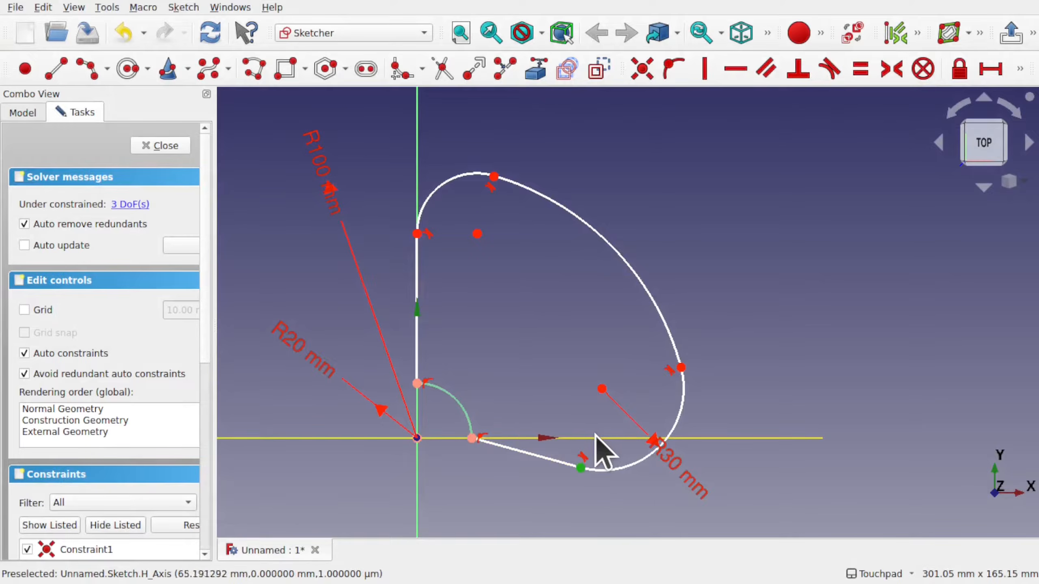
{"action": "left_click", "coordinate": [597, 437]}
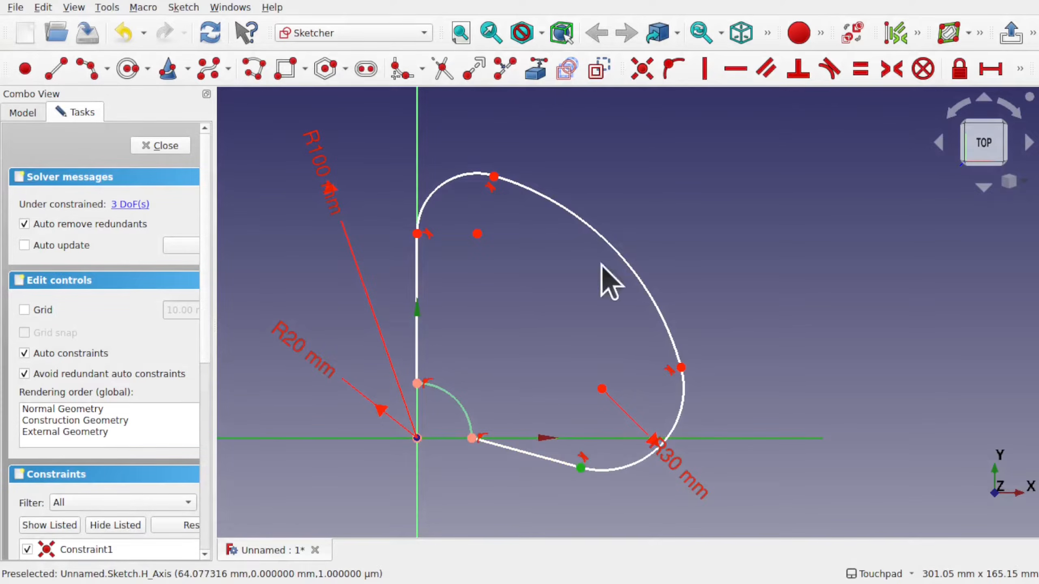
{"action": "left_click", "coordinate": [673, 69]}
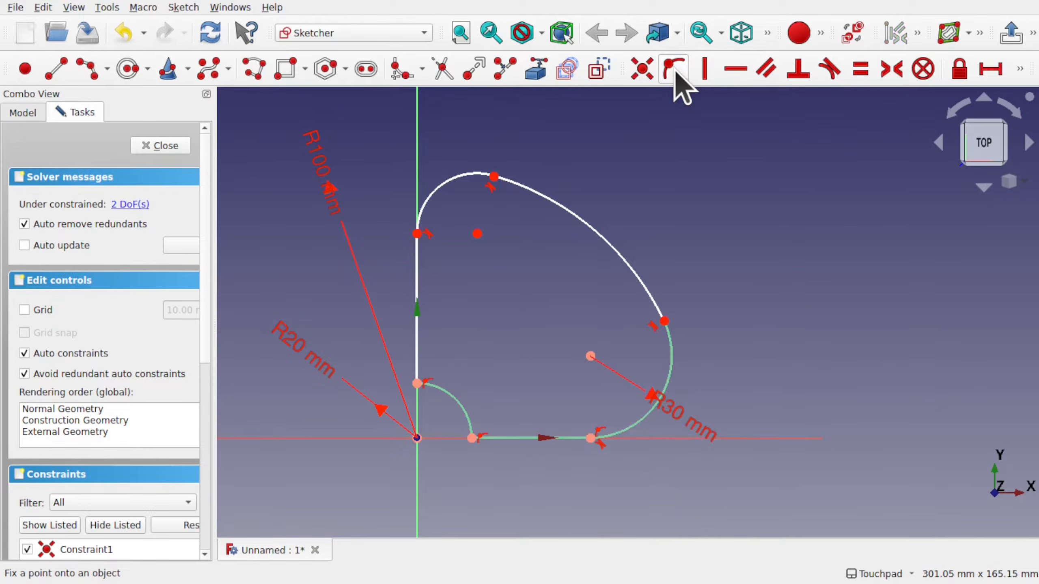
Constrain the radius of the fillet between the vertical line and the outer arc to 20 mm
{"action": "left_click", "coordinate": [453, 178]}
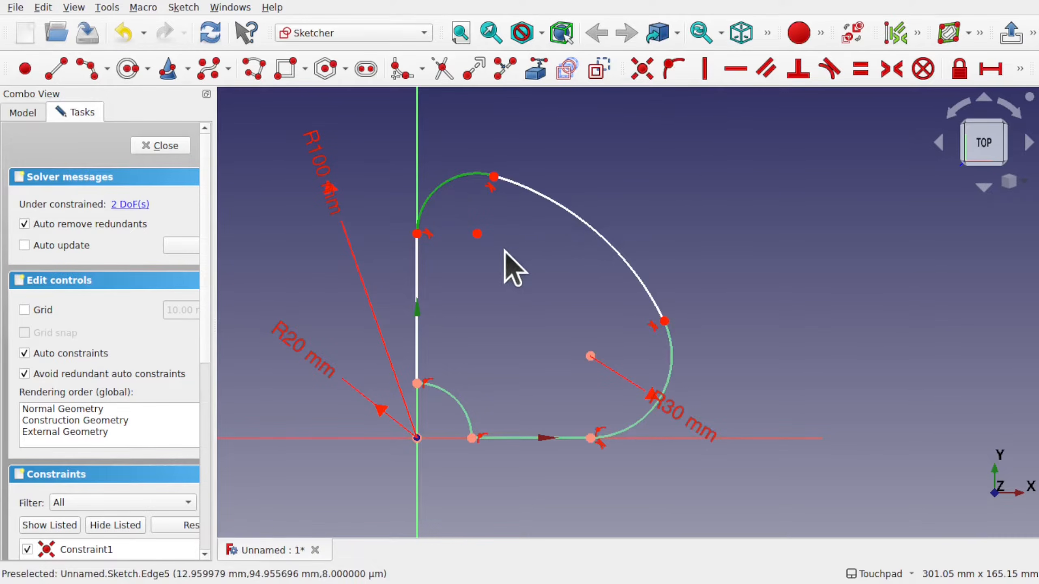
{"action": "left_click", "coordinate": [1020, 68]}
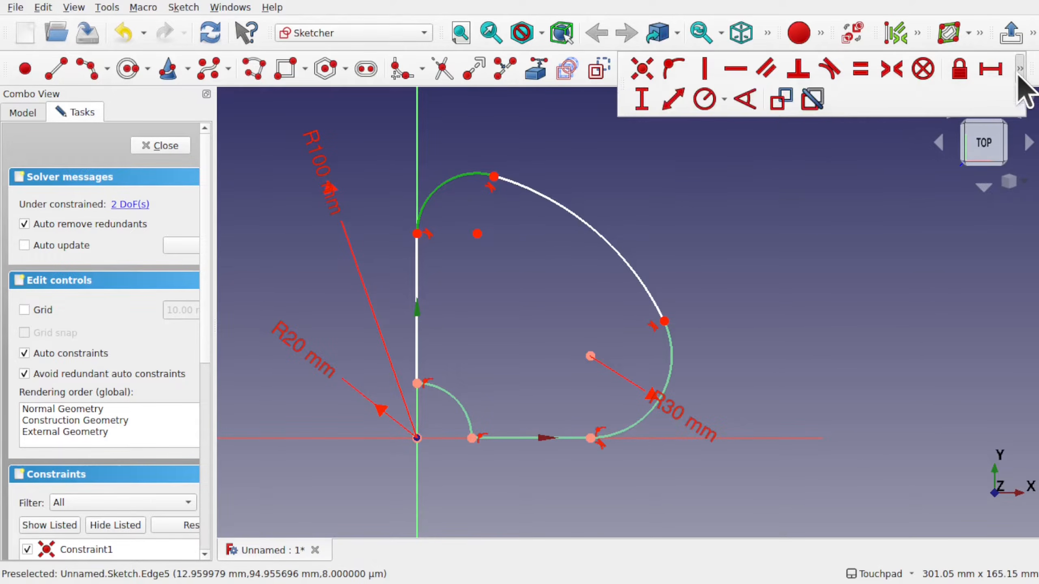
{"action": "left_click", "coordinate": [710, 108]}
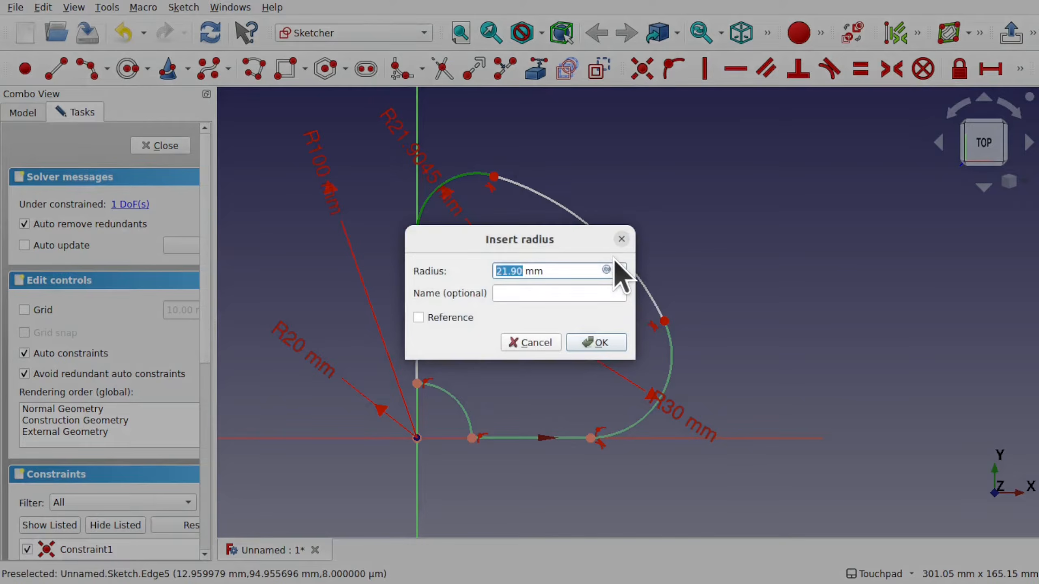
{"action": "type", "text": "20"}
{"action": "key", "text": "Return"}
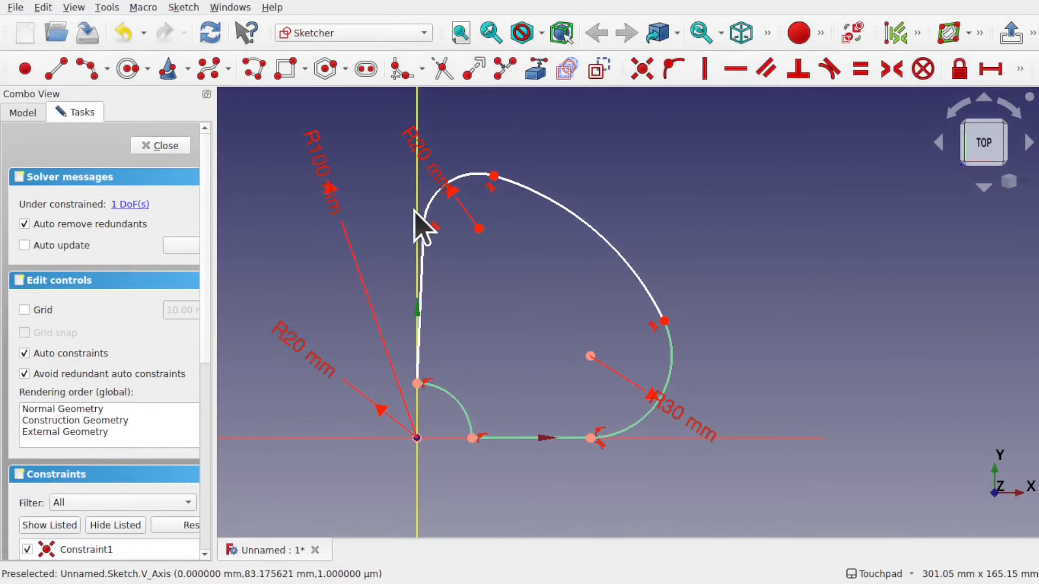
Fix the 20 mm fillet's endpoint at the straight line onto the vertical axis, and delete the profile's vertical line
{"action": "left_click", "coordinate": [424, 226]}
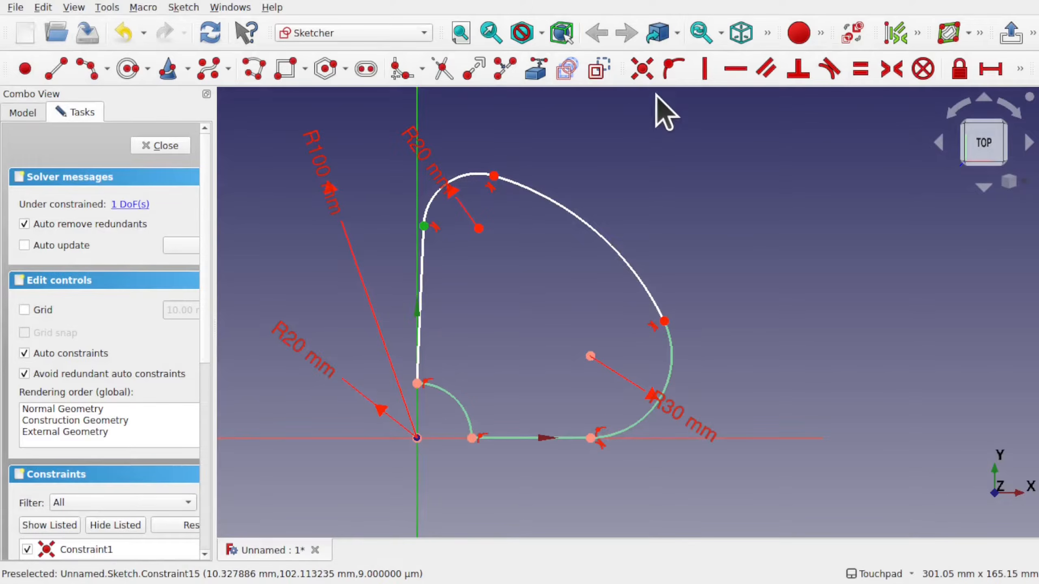
{"action": "left_click", "coordinate": [670, 73]}
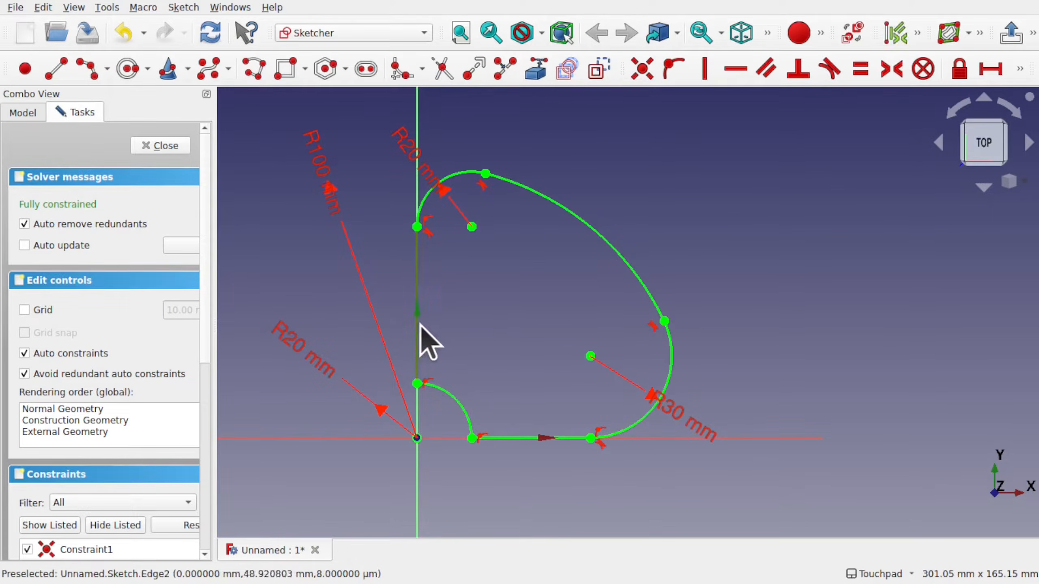
{"action": "key", "text": "ctrl+z"}
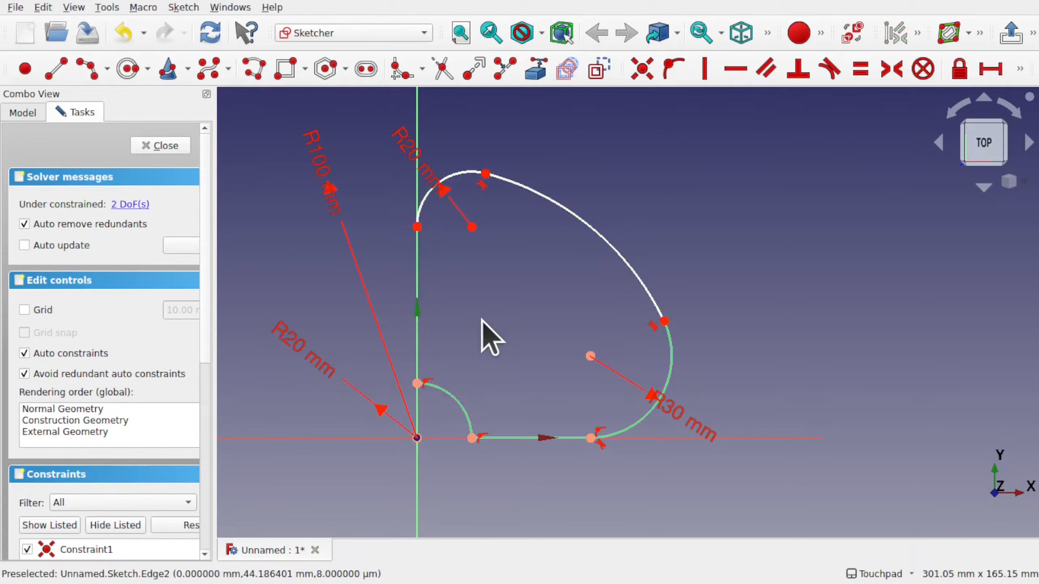
Draw an arc from the 20 mm fillet's free endpoint to the inner arc's endpoint on the vertical axis, bulging slightly into the profile
{"action": "left_click", "coordinate": [91, 71]}
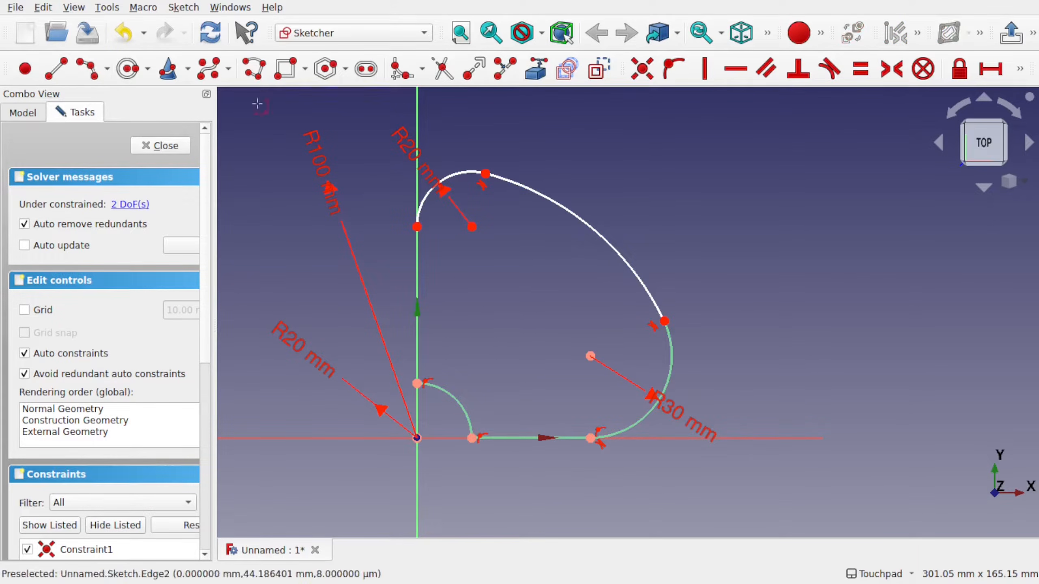
{"action": "left_click", "coordinate": [416, 226]}
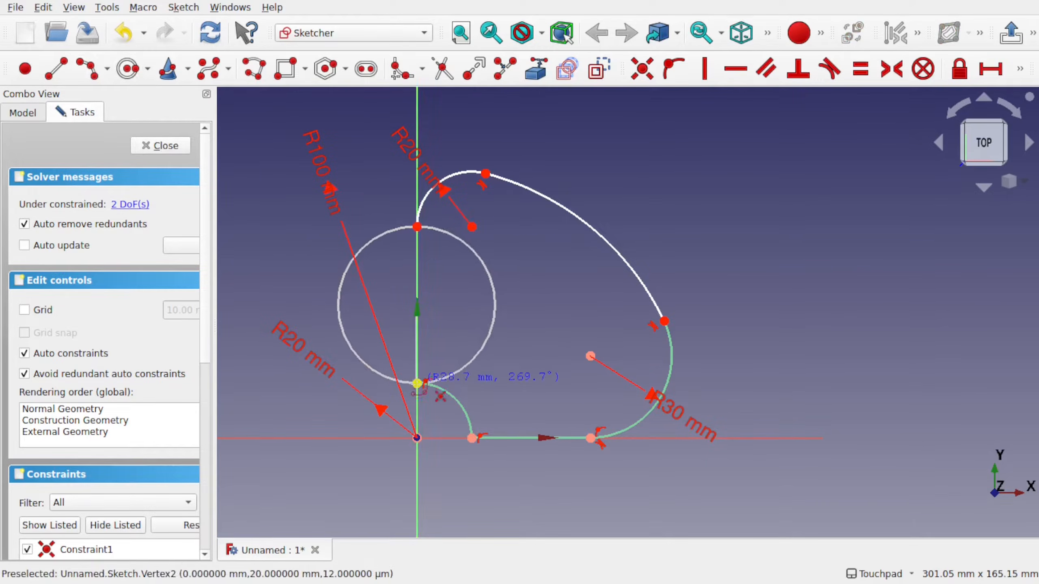
{"action": "left_click", "coordinate": [416, 384]}
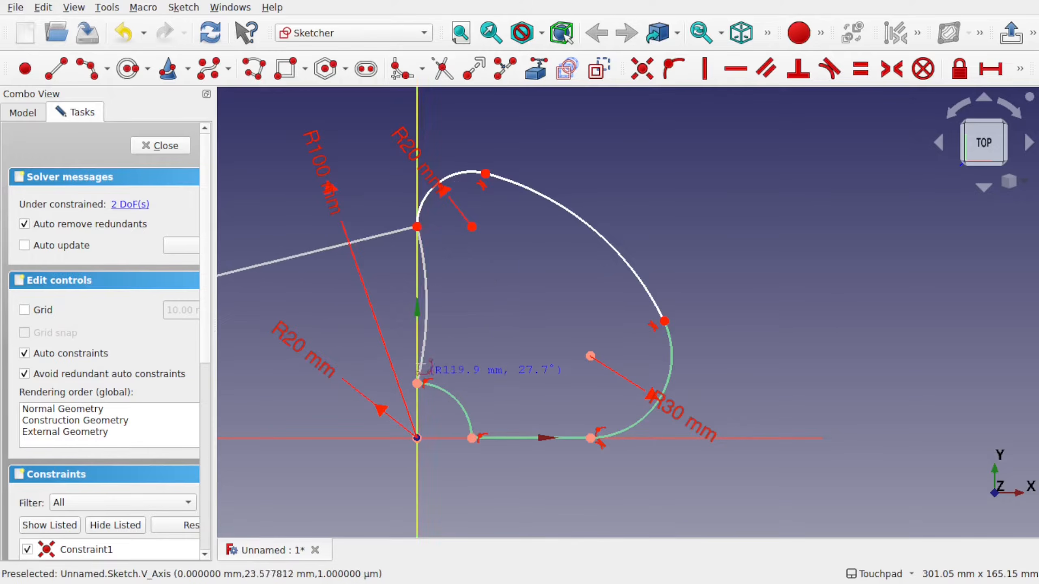
{"action": "left_click", "coordinate": [427, 330]}
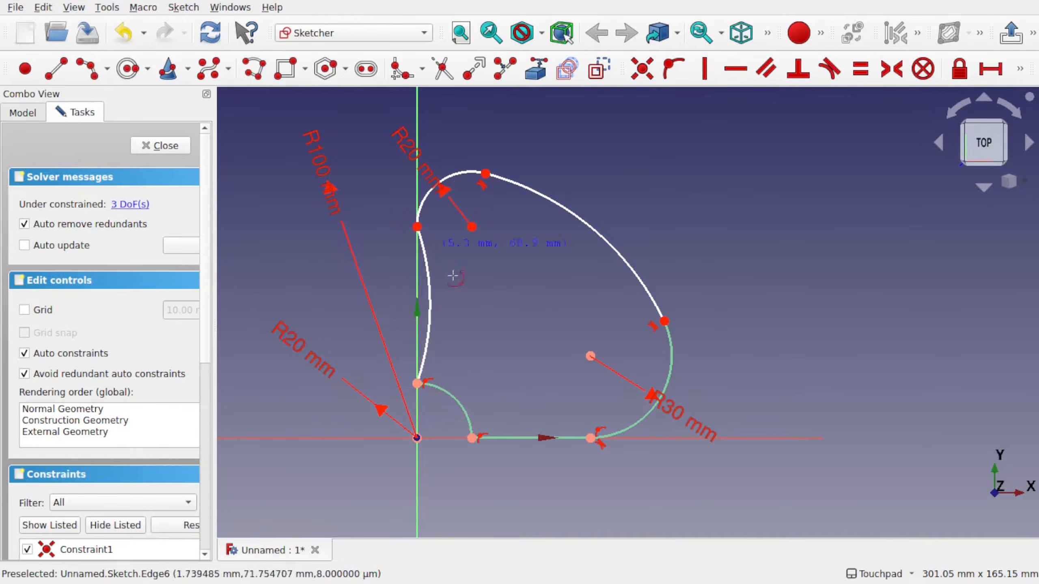
{"action": "key", "text": "Escape"}
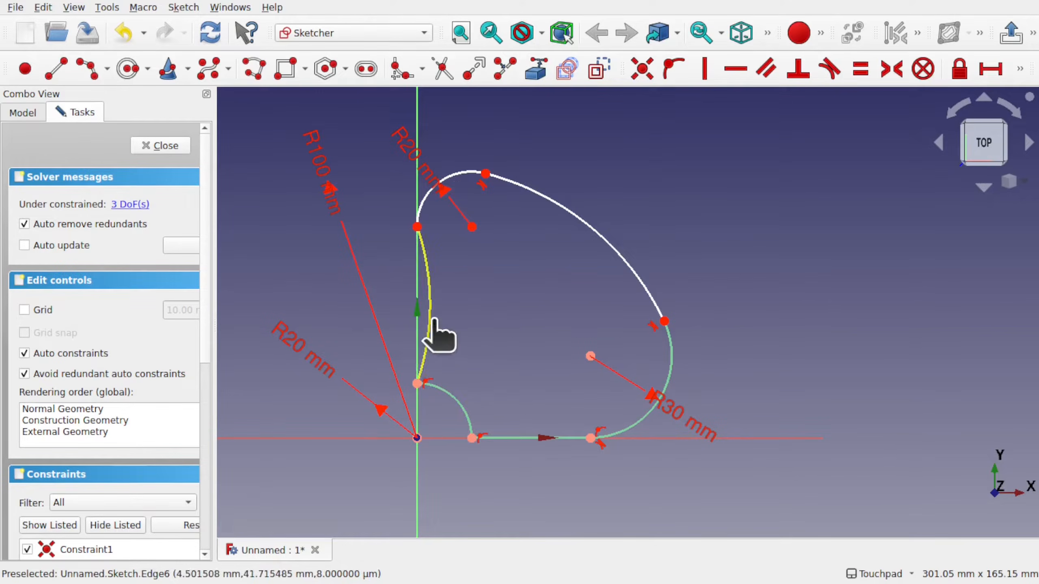
Fix the point where the new side arc meets the 20 mm fillet onto the vertical axis
{"action": "mouse_move", "coordinate": [436, 337]}
{"action": "left_mouse_down"}
{"action": "mouse_move", "coordinate": [452, 337]}
{"action": "mouse_move", "coordinate": [443, 319]}
{"action": "left_mouse_up"}
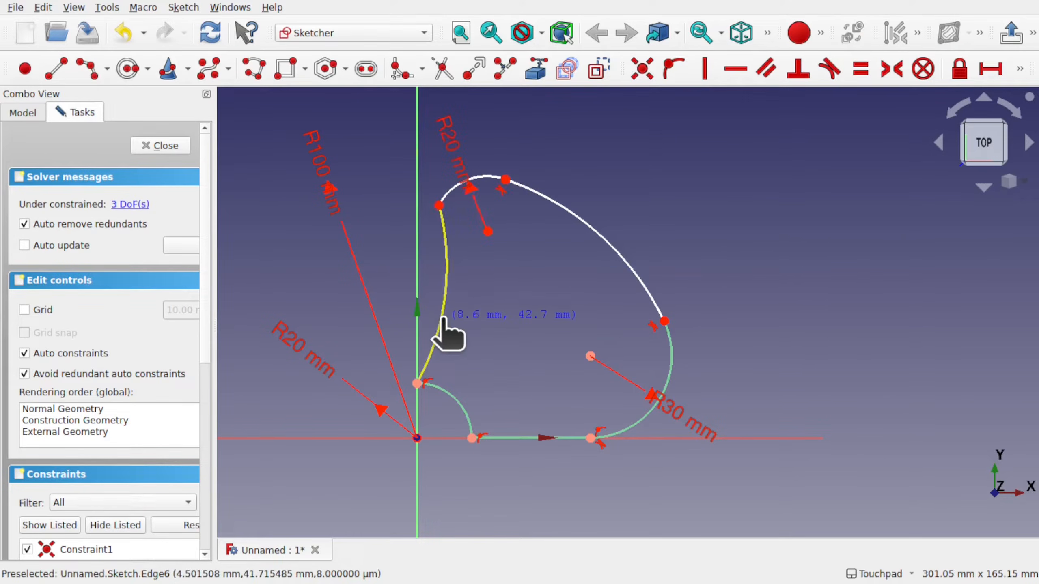
{"action": "left_click", "coordinate": [439, 205]}
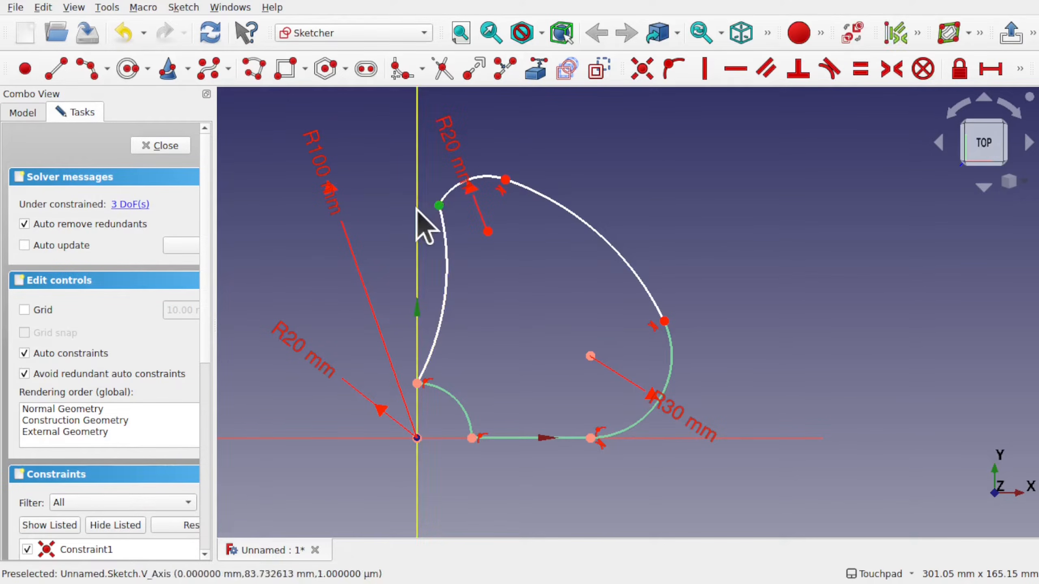
{"action": "left_click", "coordinate": [671, 76]}
{"action": "mouse_move", "coordinate": [434, 313]}
{"action": "left_mouse_down"}
{"action": "mouse_move", "coordinate": [453, 311]}
{"action": "mouse_move", "coordinate": [431, 315]}
{"action": "left_mouse_up"}
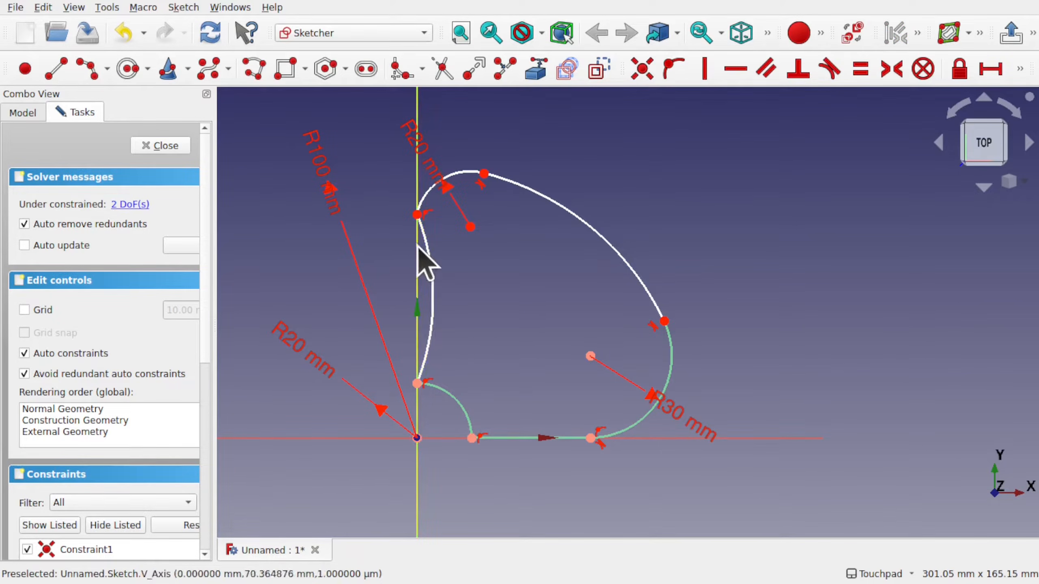
Make the new side arc tangent to the 20 mm fillet and adjust their shared point along the vertical axis
{"action": "left_click", "coordinate": [427, 193]}
{"action": "left_click", "coordinate": [432, 263]}
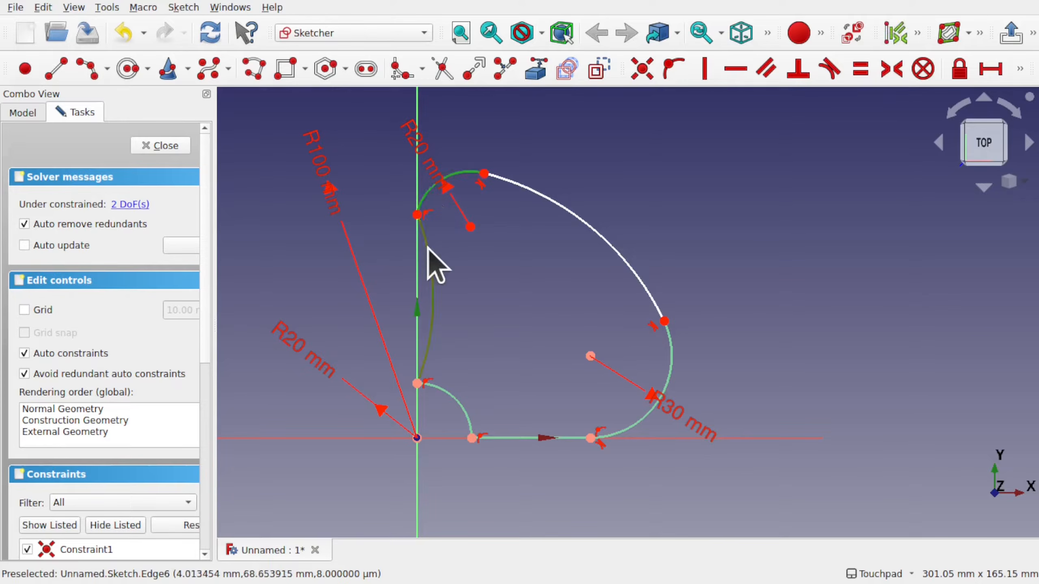
{"action": "left_click", "coordinate": [832, 68]}
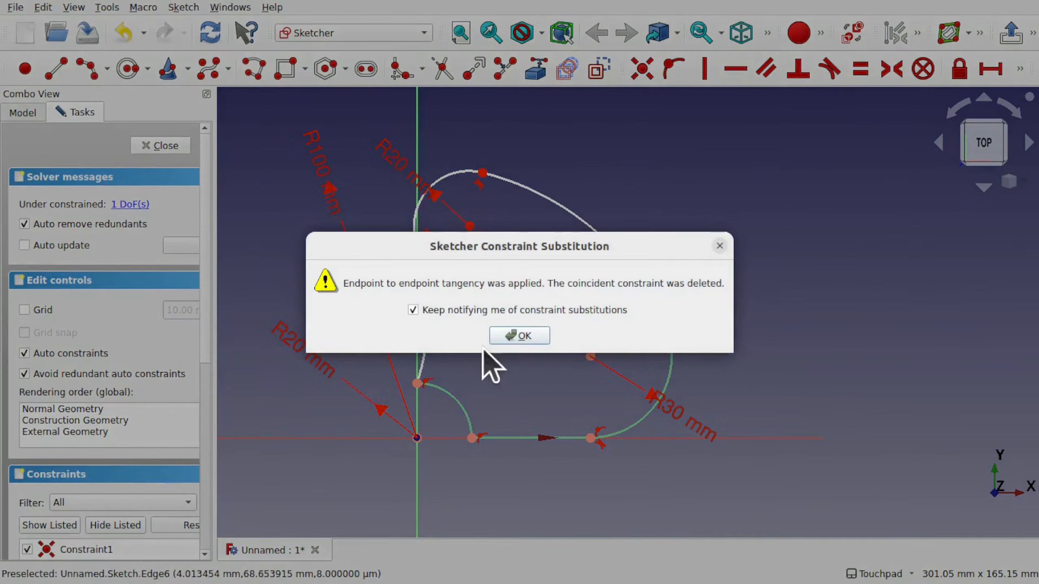
{"action": "left_click", "coordinate": [521, 333]}
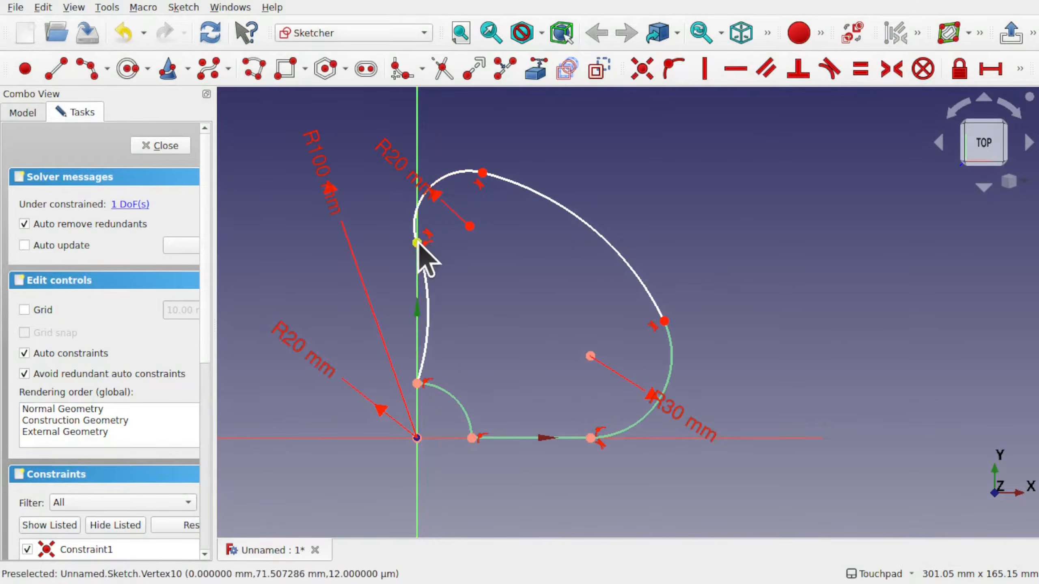
{"action": "left_click_drag", "start_coordinate": [419, 243], "coordinate": [429, 248]}
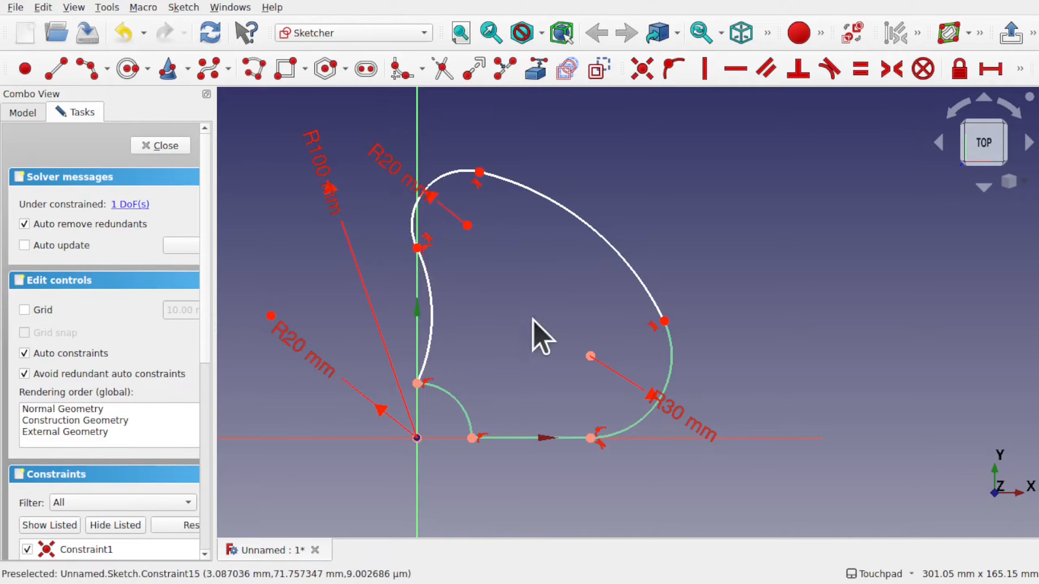
Constrain the radius of the concave side arc to 60 mm
{"action": "left_click", "coordinate": [431, 334]}
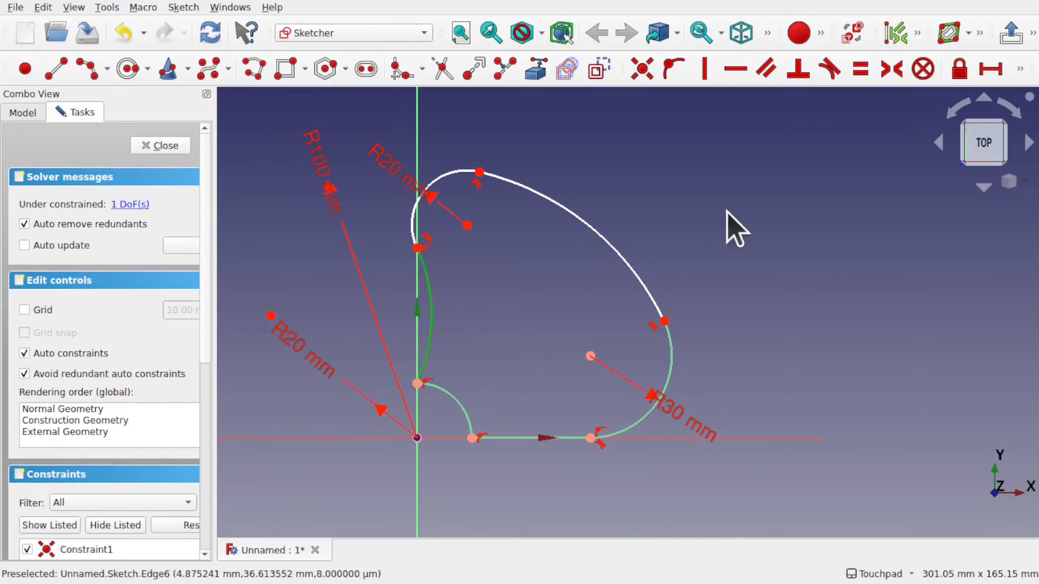
{"action": "left_click", "coordinate": [1020, 70]}
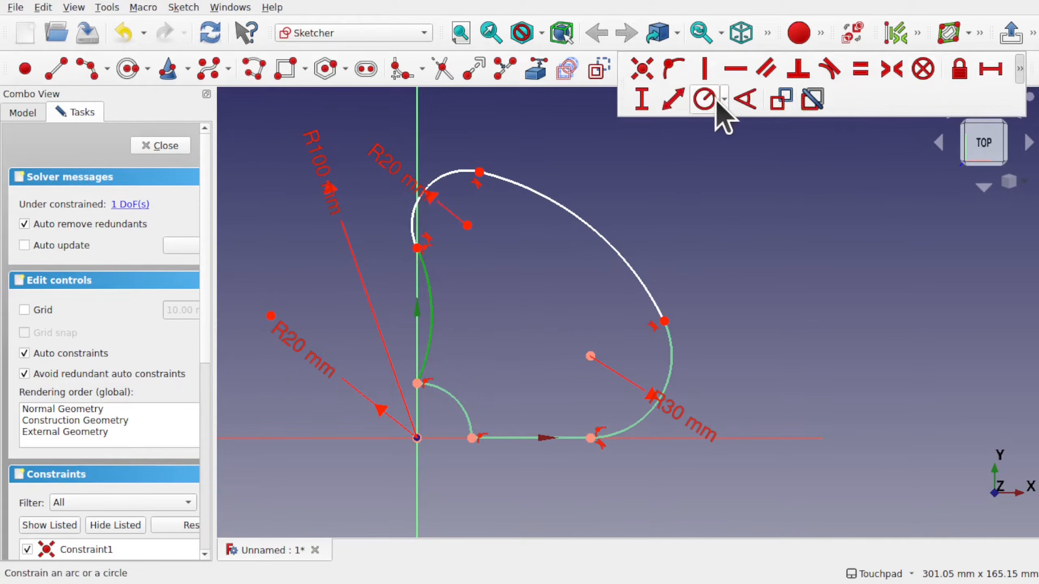
{"action": "left_click", "coordinate": [705, 99]}
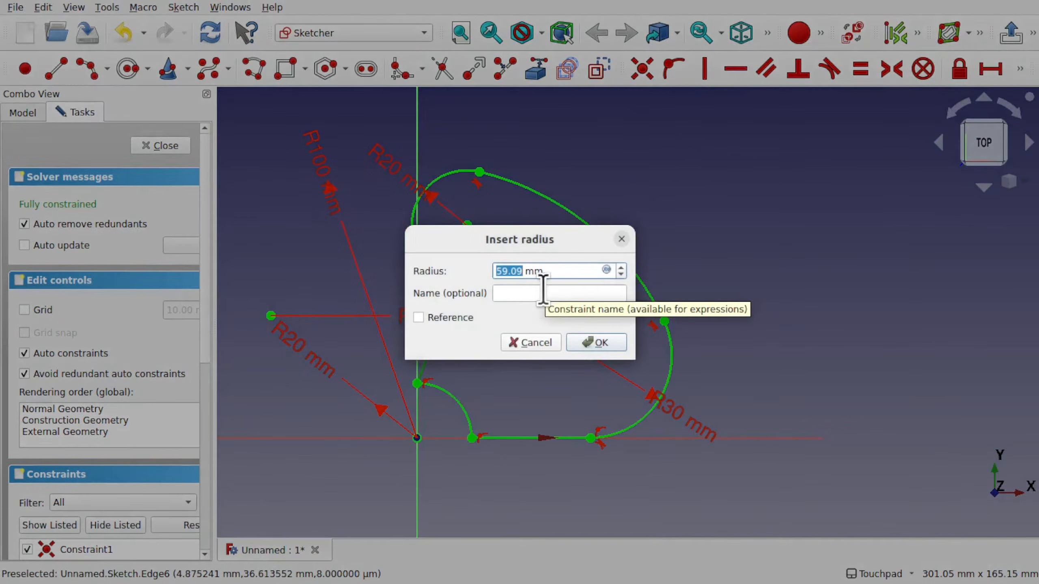
{"action": "key", "text": "Return"}
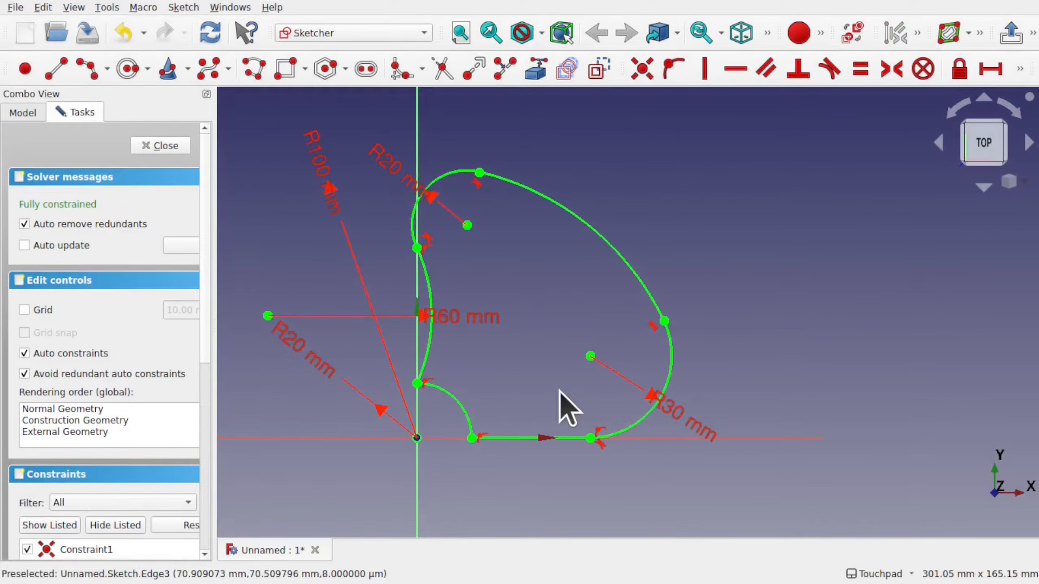
Exit the blade profile sketch, switch to the Part workbench and clear the selection
{"action": "left_click", "coordinate": [162, 144]}
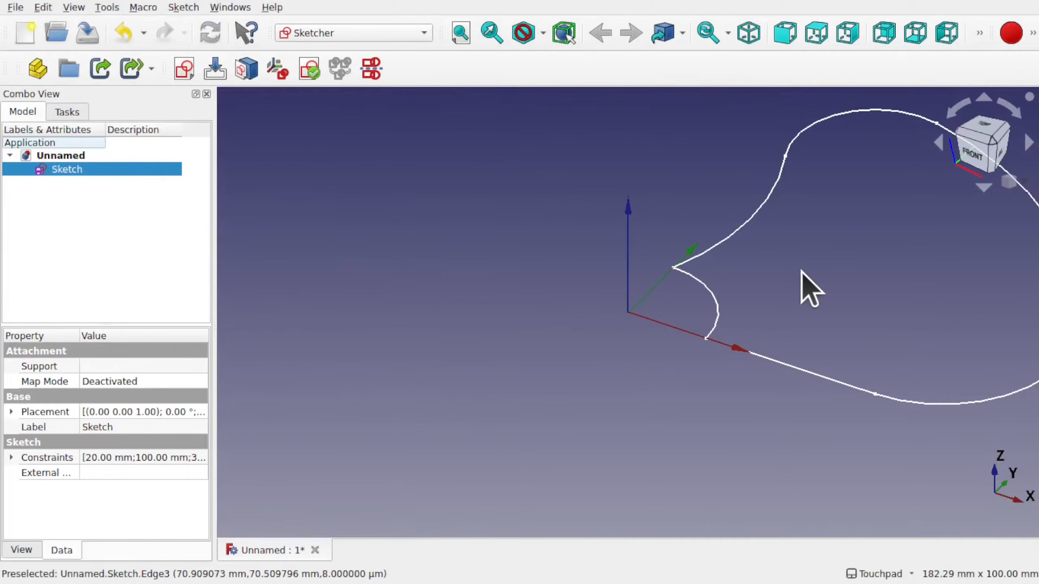
{"action": "middle_click_drag", "start_coordinate": [858, 289], "coordinate": [642, 330], "text": "shift"}
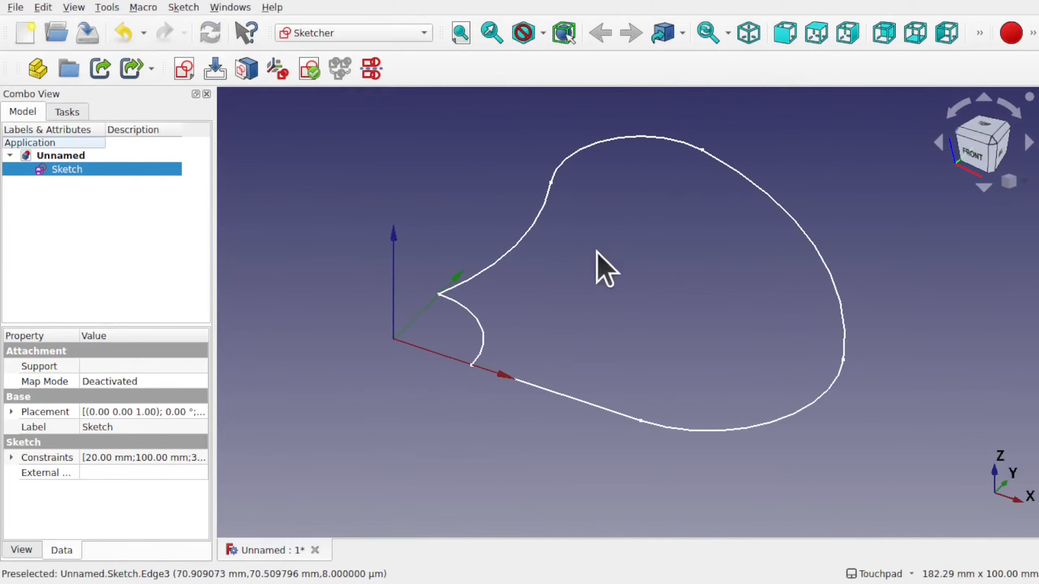
{"action": "mouse_move", "coordinate": [644, 202]}
{"action": "middle_mouse_down", "text": "alt"}
{"action": "mouse_move", "coordinate": [650, 297]}
{"action": "mouse_move", "coordinate": [659, 255]}
{"action": "mouse_move", "coordinate": [647, 199]}
{"action": "mouse_move", "coordinate": [644, 224]}
{"action": "mouse_move", "coordinate": [700, 292]}
{"action": "mouse_move", "coordinate": [642, 244]}
{"action": "mouse_move", "coordinate": [719, 264]}
{"action": "mouse_move", "coordinate": [689, 292]}
{"action": "mouse_move", "coordinate": [676, 271]}
{"action": "middle_mouse_up", "text": "alt"}
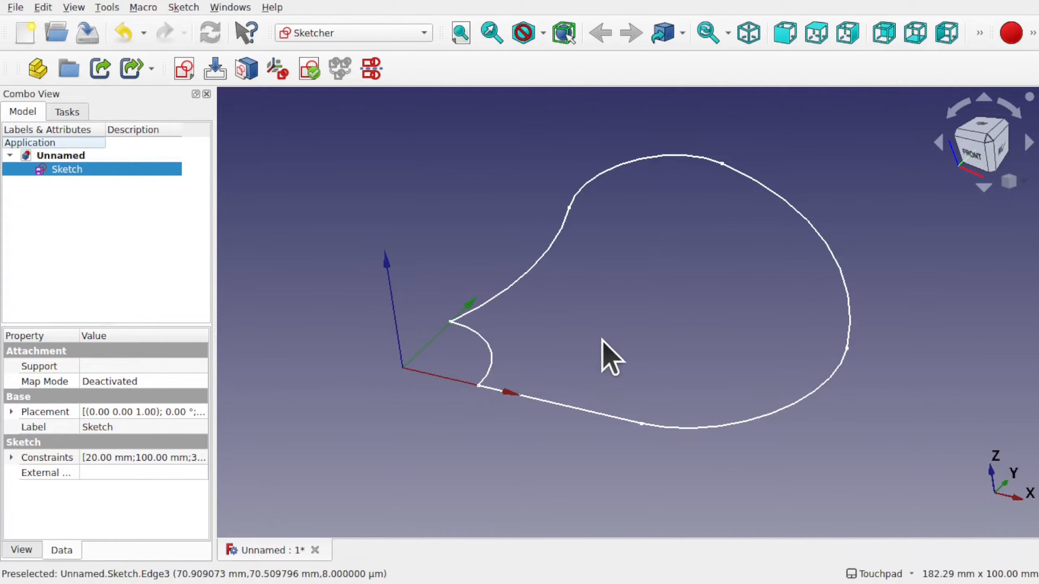
{"action": "mouse_move", "coordinate": [605, 353]}
{"action": "middle_mouse_down", "text": "alt"}
{"action": "mouse_move", "coordinate": [673, 369]}
{"action": "mouse_move", "coordinate": [617, 357]}
{"action": "mouse_move", "coordinate": [634, 370]}
{"action": "middle_mouse_up", "text": "alt"}
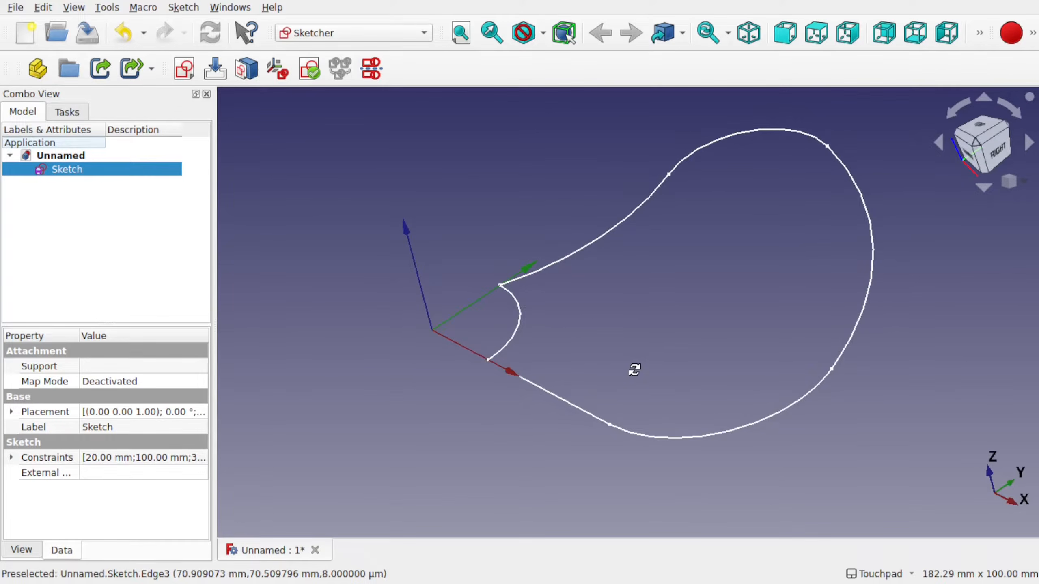
{"action": "middle_click_drag", "start_coordinate": [634, 370], "coordinate": [622, 364], "text": "alt"}
{"action": "left_click", "coordinate": [343, 32]}
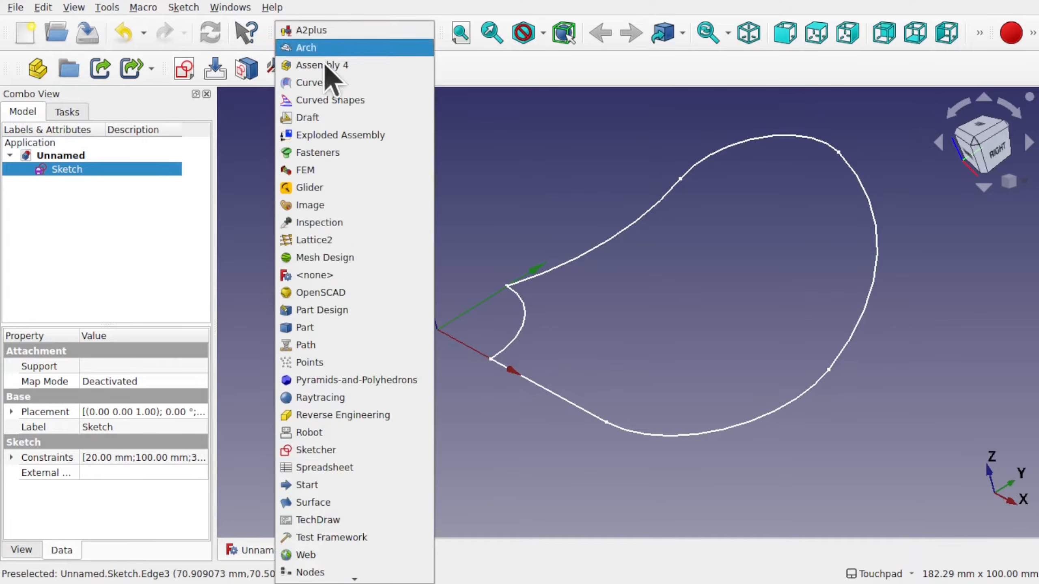
{"action": "left_click", "coordinate": [374, 327]}
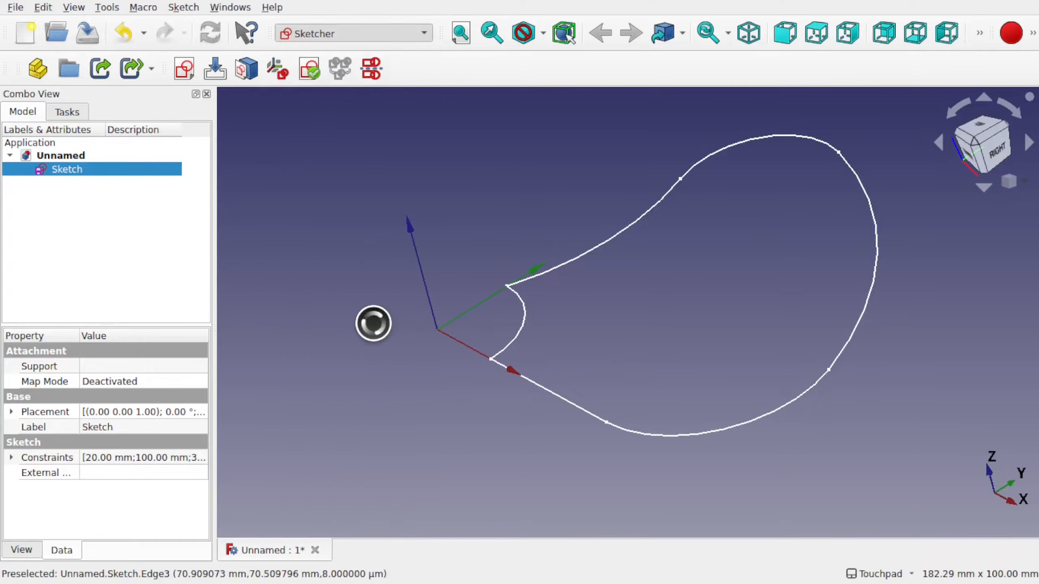
{"action": "mouse_move", "coordinate": [512, 256]}
{"action": "middle_mouse_down", "text": "alt"}
{"action": "mouse_move", "coordinate": [491, 259]}
{"action": "mouse_move", "coordinate": [575, 281]}
{"action": "mouse_move", "coordinate": [610, 267]}
{"action": "mouse_move", "coordinate": [497, 241]}
{"action": "mouse_move", "coordinate": [511, 250]}
{"action": "mouse_move", "coordinate": [468, 209]}
{"action": "middle_mouse_up", "text": "alt"}
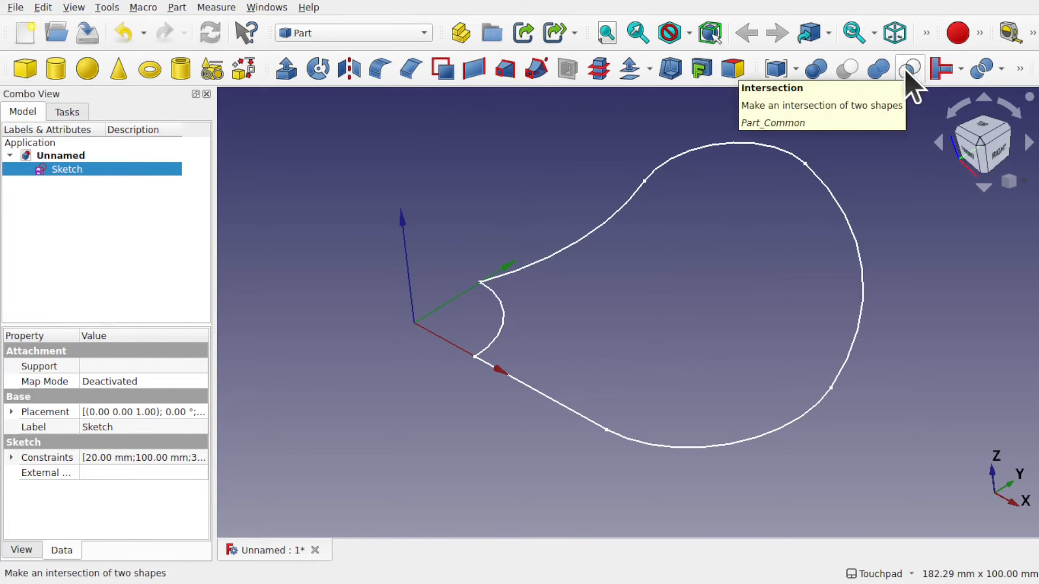
{"action": "left_click", "coordinate": [348, 190]}
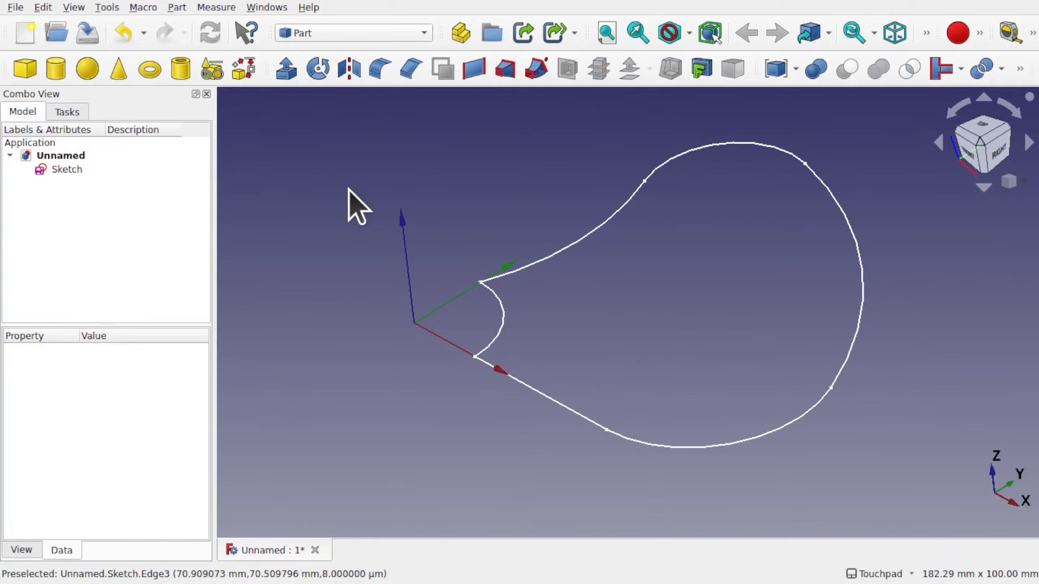
Create a helix primitive at the origin with 10 mm pitch, 15 mm height and 20 mm radius
{"action": "left_click", "coordinate": [176, 7]}
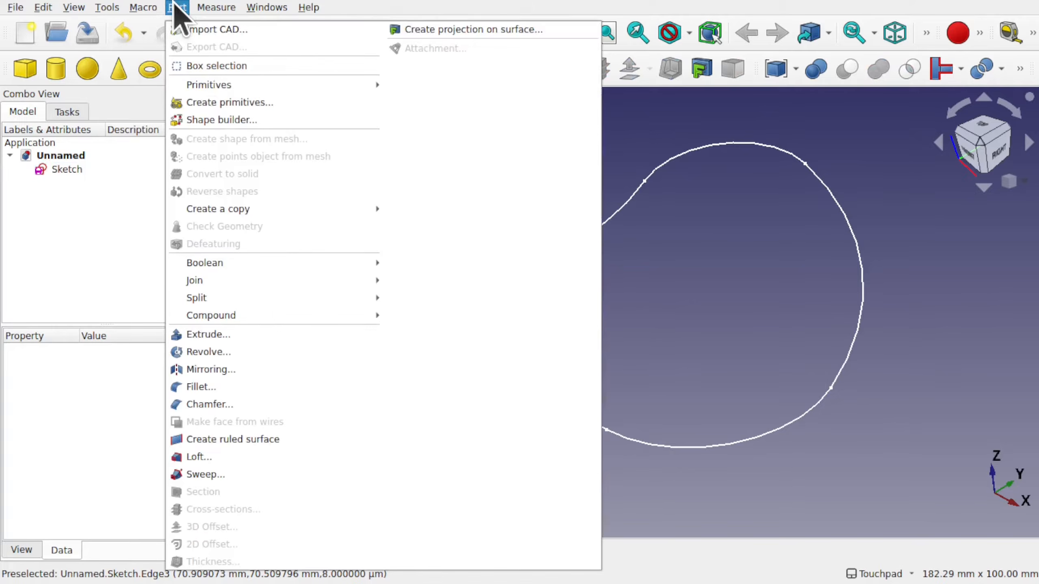
{"action": "left_click", "coordinate": [235, 106]}
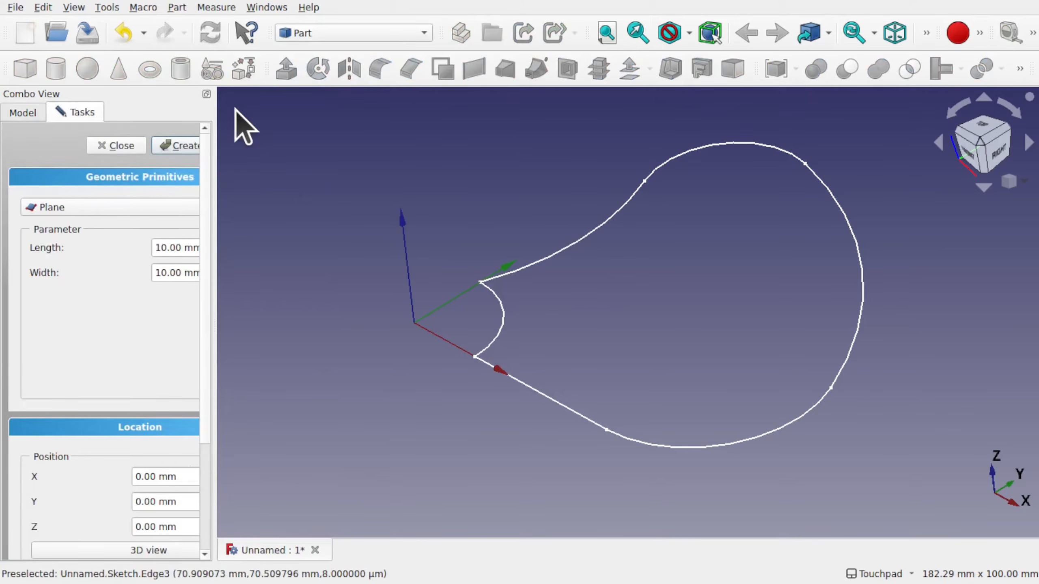
{"action": "left_click_drag", "start_coordinate": [215, 188], "coordinate": [310, 188]}
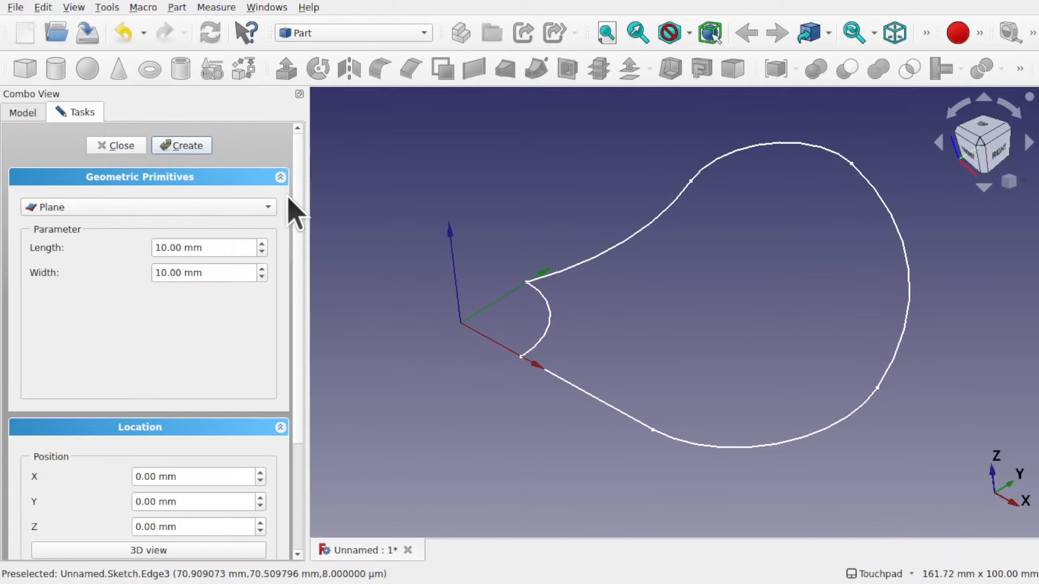
{"action": "left_click", "coordinate": [227, 209]}
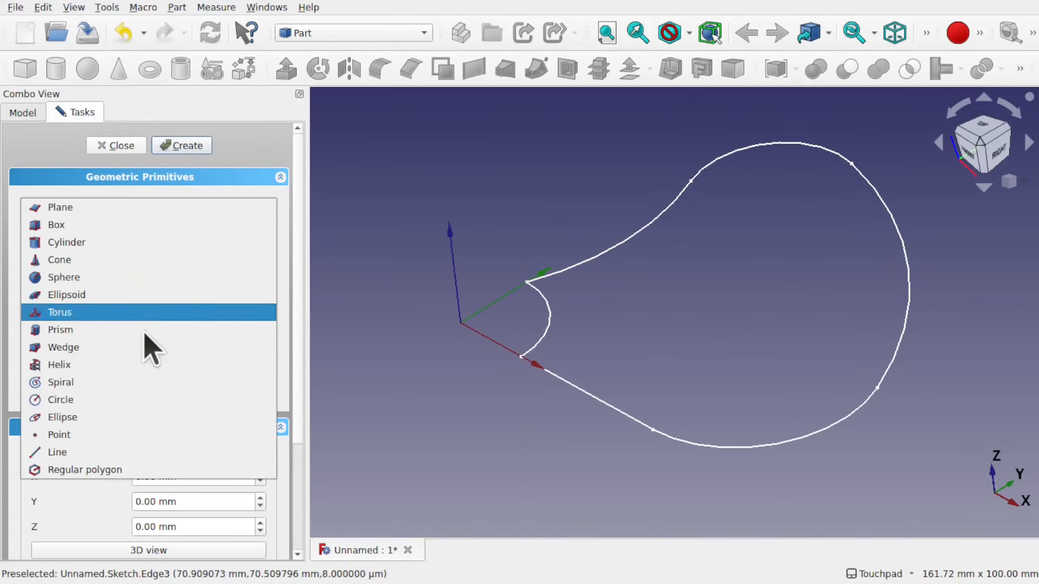
{"action": "left_click", "coordinate": [136, 365]}
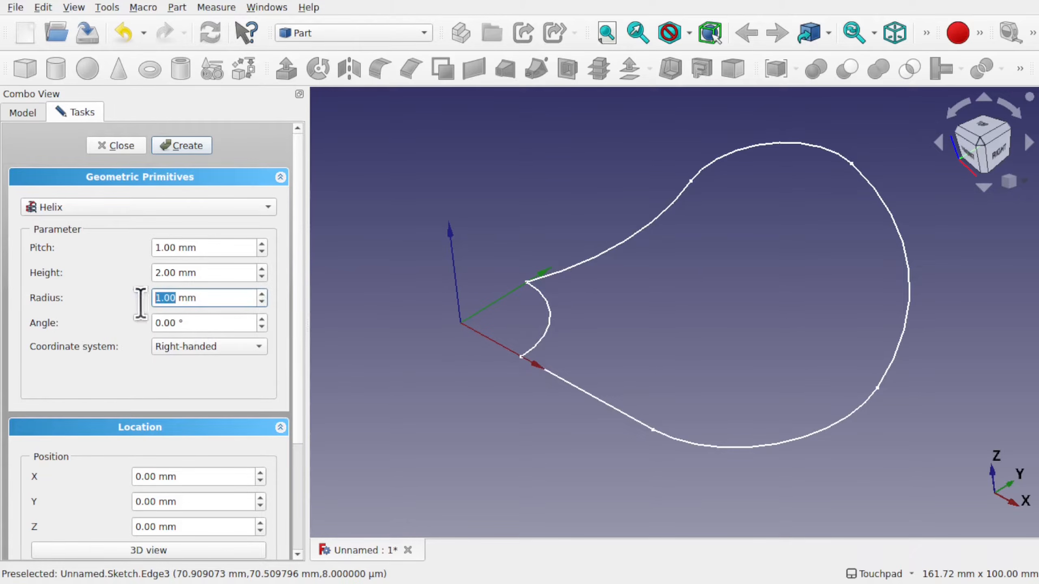
{"action": "left_click", "coordinate": [172, 272]}
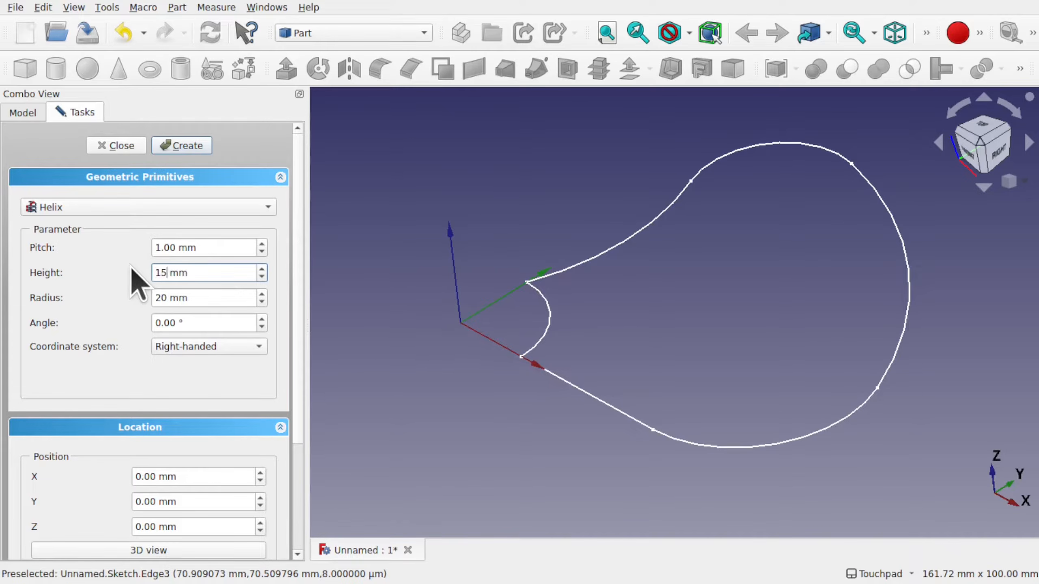
{"action": "left_click", "coordinate": [174, 247]}
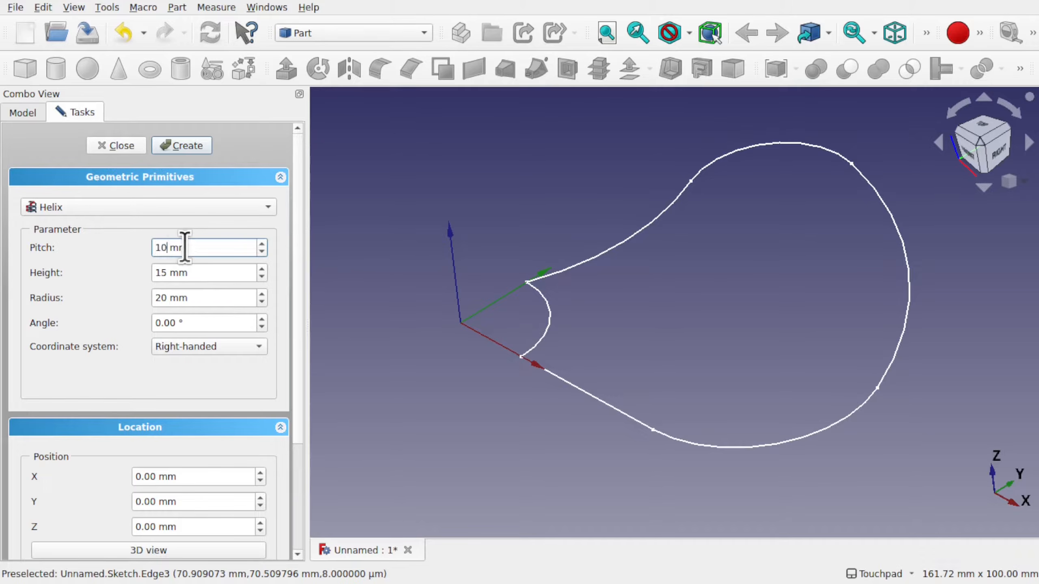
{"action": "left_click", "coordinate": [181, 146]}
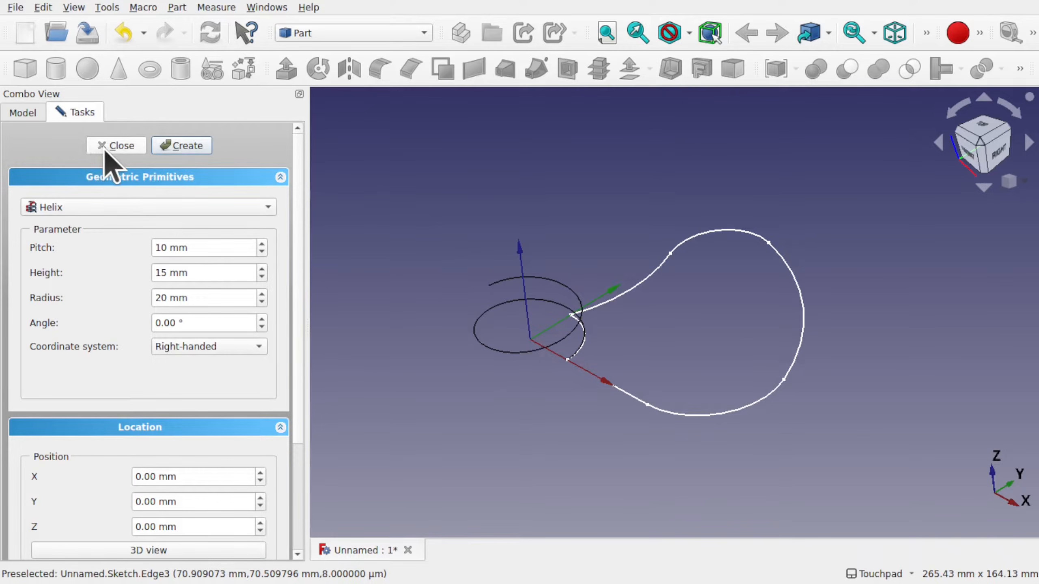
{"action": "left_click", "coordinate": [116, 146]}
Set the helix's pitch to 30 mm
{"action": "left_click", "coordinate": [62, 183]}
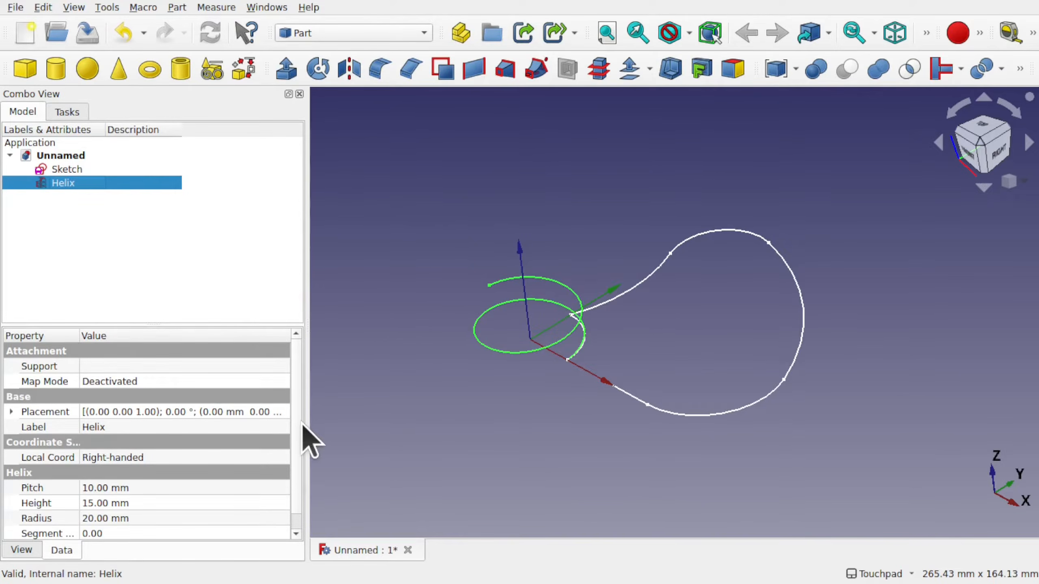
{"action": "left_click", "coordinate": [143, 487]}
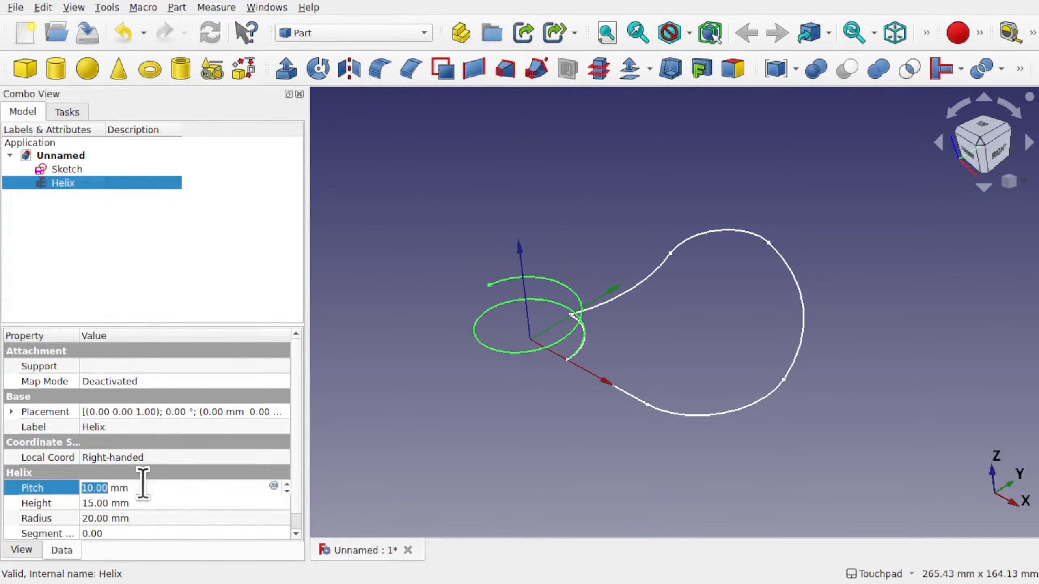
{"action": "type", "text": "30"}
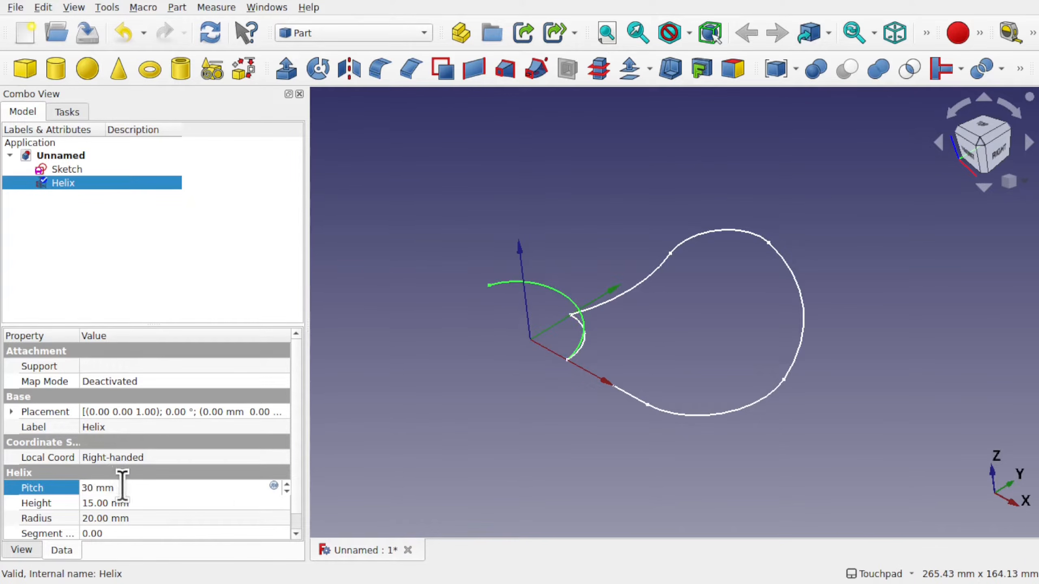
Set the helix's pitch to 35 mm and check its curve against the blade profile from several angles
{"action": "key", "text": "BackSpace"}
{"action": "type", "text": "5"}
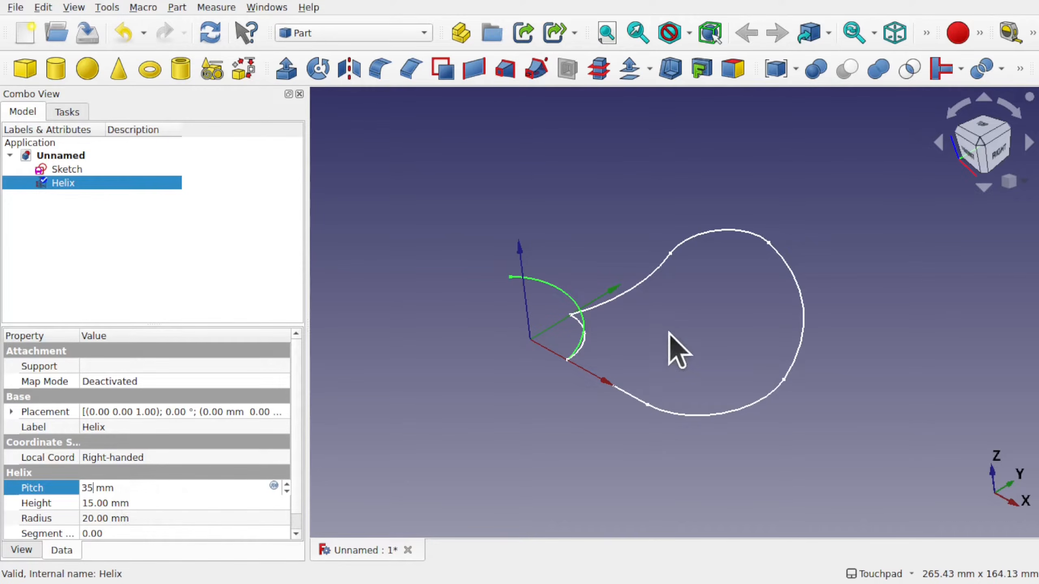
{"action": "mouse_move", "coordinate": [680, 347]}
{"action": "left_mouse_down", "text": "alt"}
{"action": "mouse_move", "coordinate": [567, 322]}
{"action": "mouse_move", "coordinate": [497, 325]}
{"action": "mouse_move", "coordinate": [499, 338]}
{"action": "left_mouse_up", "text": "alt"}
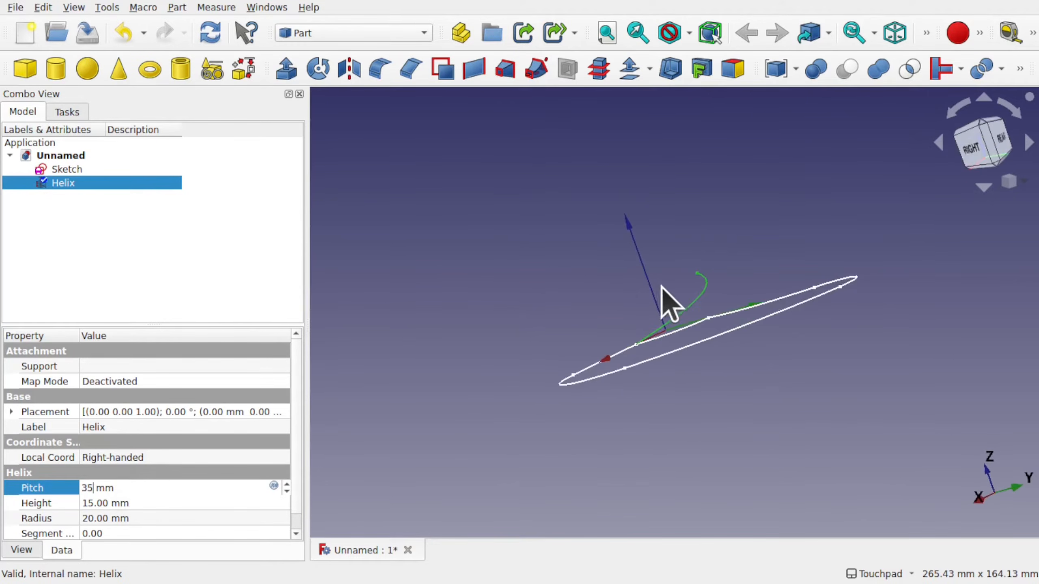
{"action": "mouse_move", "coordinate": [596, 334]}
{"action": "left_mouse_down", "text": "alt"}
{"action": "mouse_move", "coordinate": [754, 355]}
{"action": "mouse_move", "coordinate": [751, 370]}
{"action": "left_mouse_up", "text": "alt"}
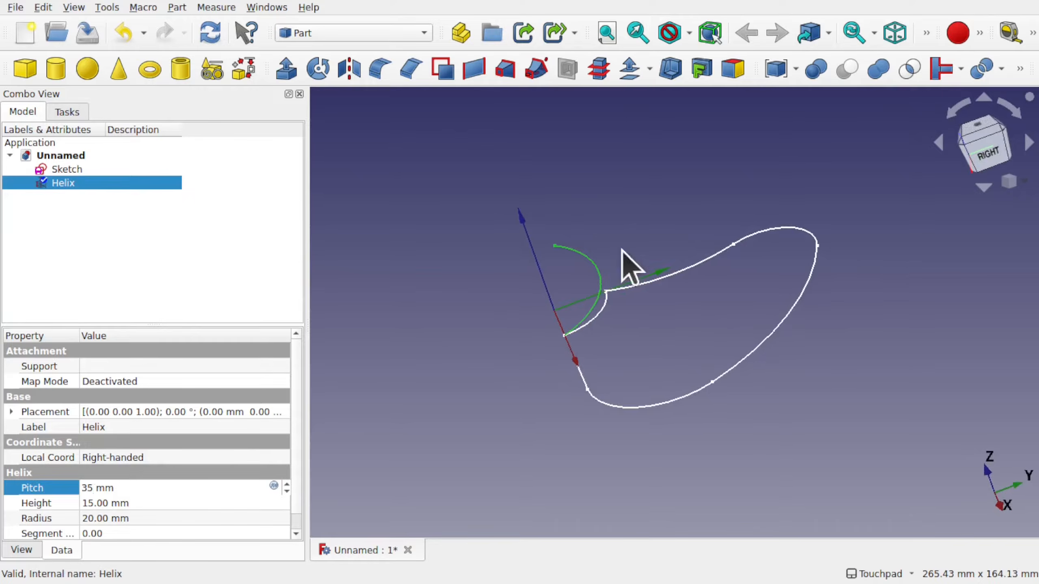
{"action": "mouse_move", "coordinate": [679, 335]}
{"action": "left_mouse_down", "text": "alt"}
{"action": "mouse_move", "coordinate": [734, 358]}
{"action": "mouse_move", "coordinate": [754, 353]}
{"action": "mouse_move", "coordinate": [744, 354]}
{"action": "left_mouse_up", "text": "alt"}
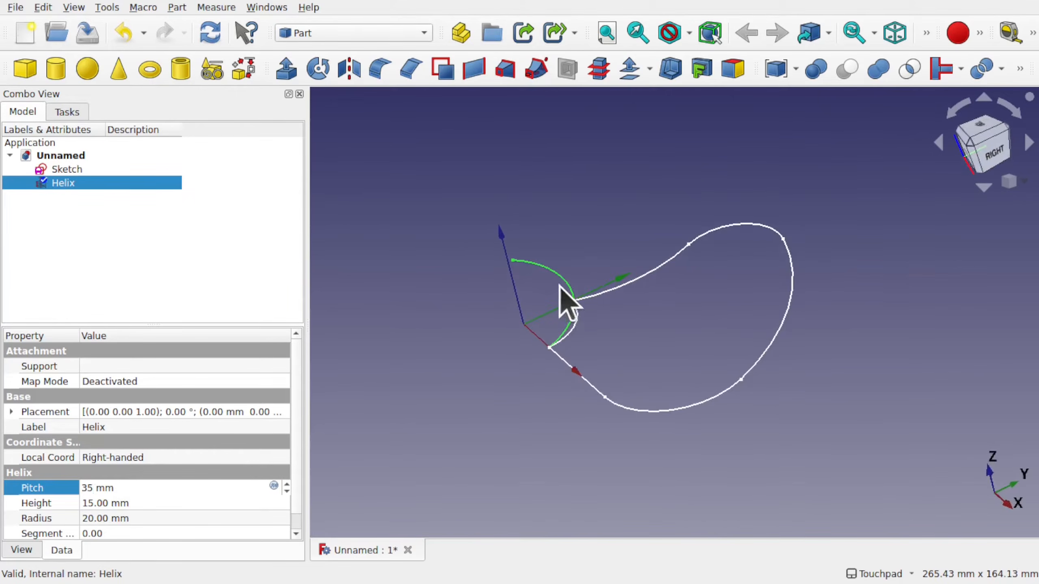
{"action": "left_click_drag", "start_coordinate": [559, 343], "coordinate": [588, 311], "text": "alt"}
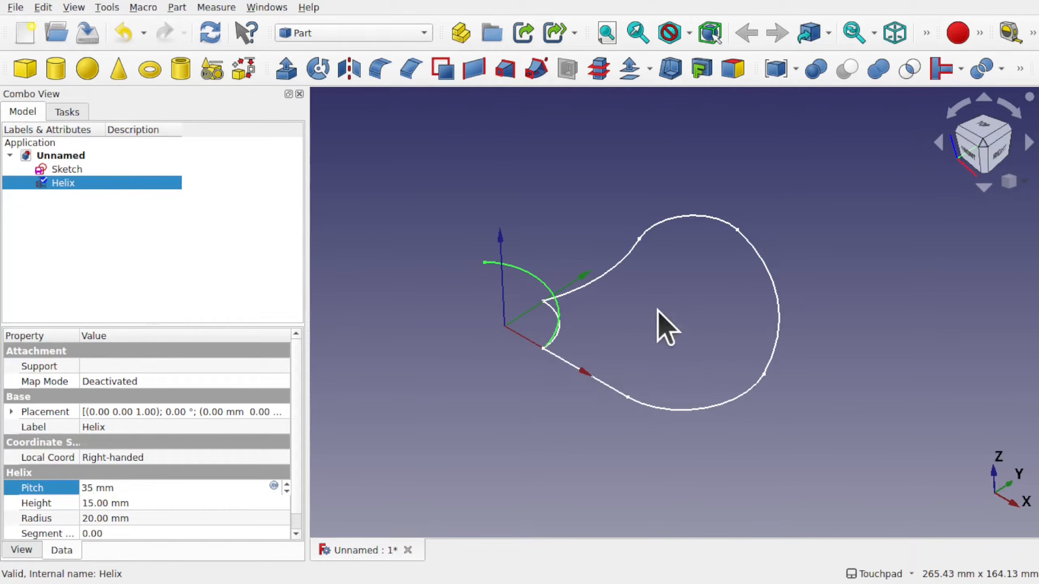
{"action": "mouse_move", "coordinate": [682, 344]}
{"action": "left_mouse_down", "text": "alt"}
{"action": "mouse_move", "coordinate": [580, 355]}
{"action": "mouse_move", "coordinate": [672, 403]}
{"action": "mouse_move", "coordinate": [527, 343]}
{"action": "mouse_move", "coordinate": [619, 336]}
{"action": "mouse_move", "coordinate": [655, 348]}
{"action": "left_mouse_up", "text": "alt"}
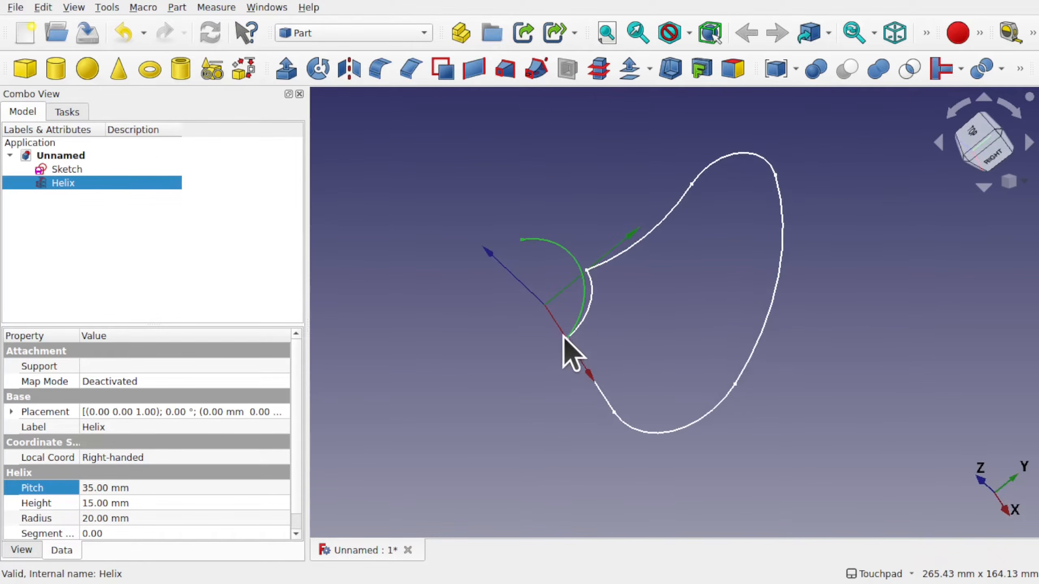
{"action": "mouse_move", "coordinate": [589, 371]}
{"action": "left_mouse_down", "text": "alt"}
{"action": "mouse_move", "coordinate": [621, 378]}
{"action": "mouse_move", "coordinate": [562, 347]}
{"action": "mouse_move", "coordinate": [691, 362]}
{"action": "mouse_move", "coordinate": [682, 353]}
{"action": "left_mouse_up", "text": "alt"}
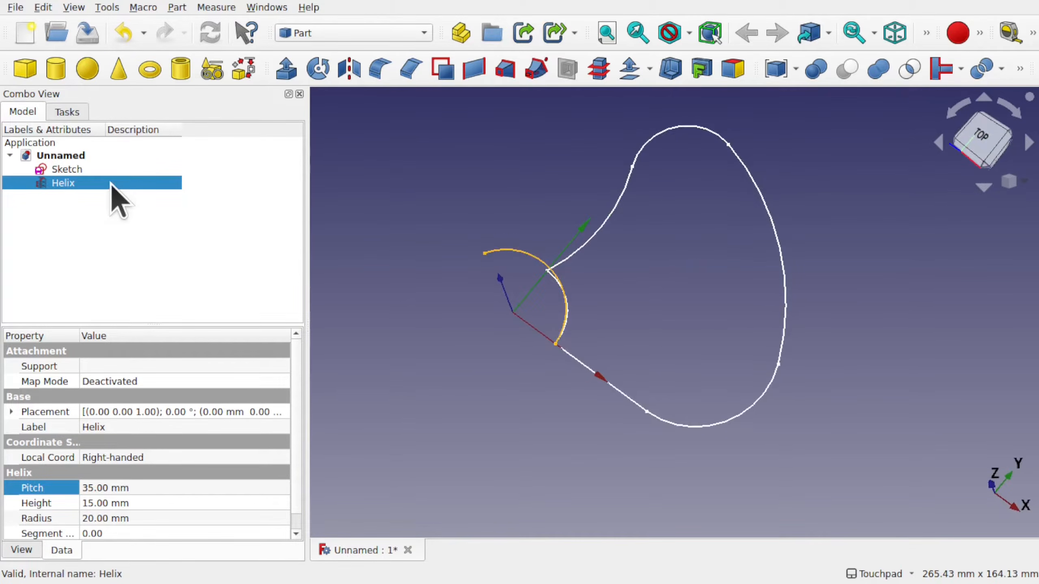
{"action": "right_click", "coordinate": [116, 200]}
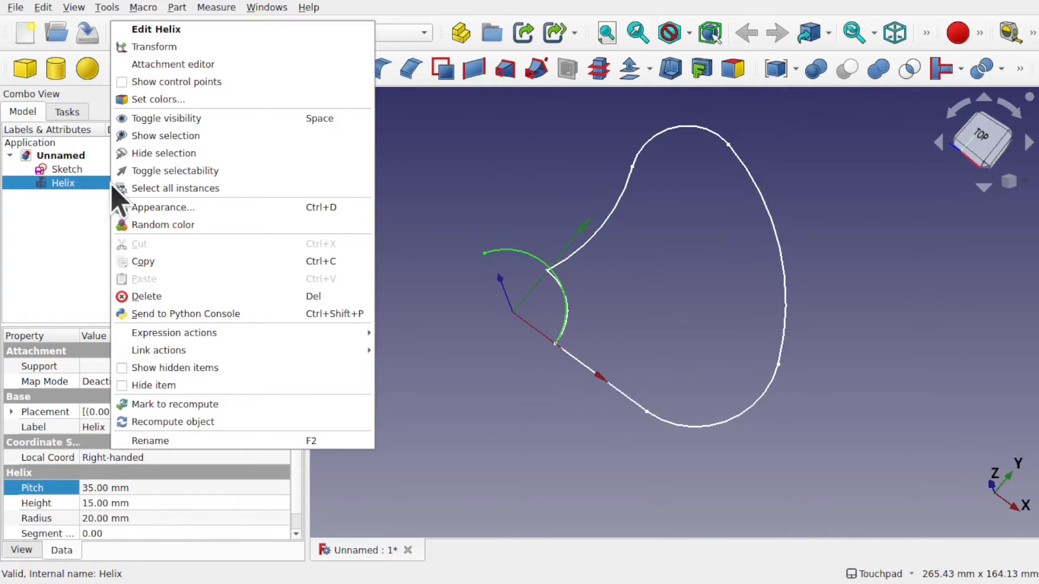
{"action": "left_click", "coordinate": [175, 47]}
{"action": "mouse_move", "coordinate": [605, 305]}
{"action": "left_mouse_down"}
{"action": "mouse_move", "coordinate": [557, 371]}
{"action": "mouse_move", "coordinate": [613, 314]}
{"action": "left_mouse_up"}
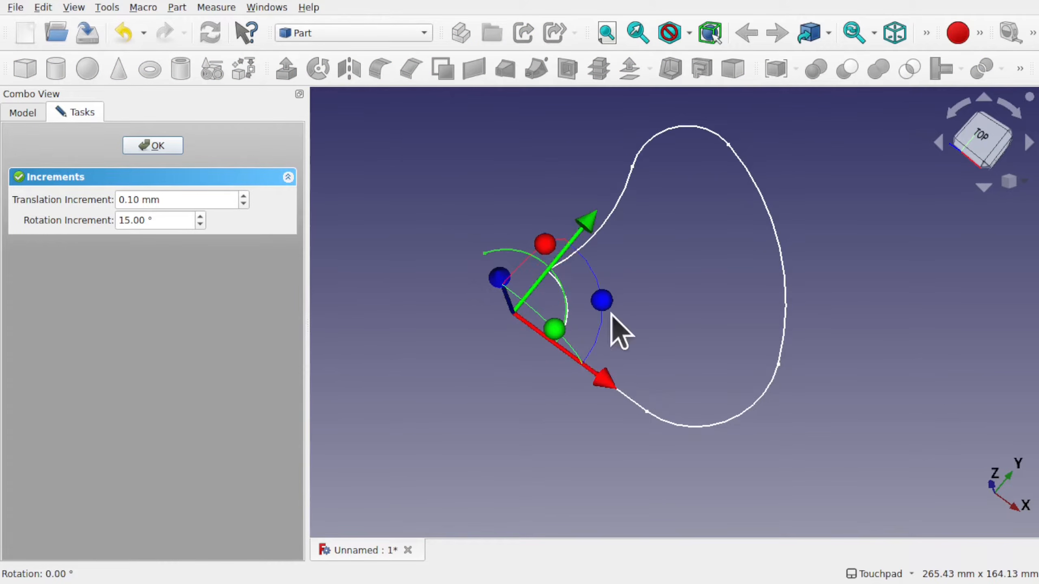
{"action": "left_click", "coordinate": [148, 146]}
{"action": "left_click", "coordinate": [608, 344]}
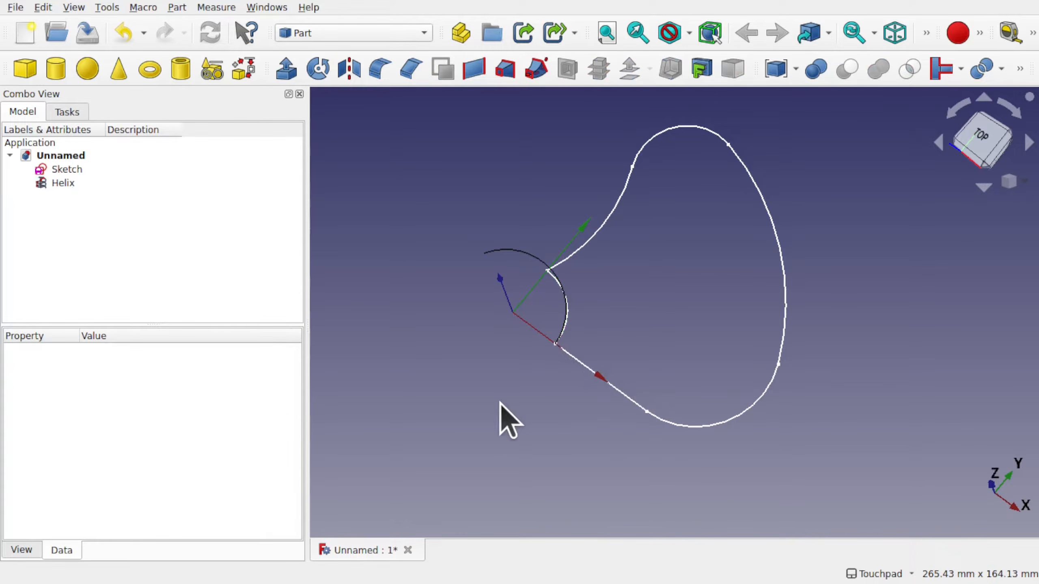
Switch to the Sketcher workbench, leaving the new-sketch orientation choice without creating a sketch
{"action": "left_click", "coordinate": [343, 32]}
{"action": "scroll", "coordinate": [350, 33], "scroll_direction": "up", "scroll_amount": 2}
{"action": "left_click", "coordinate": [326, 451]}
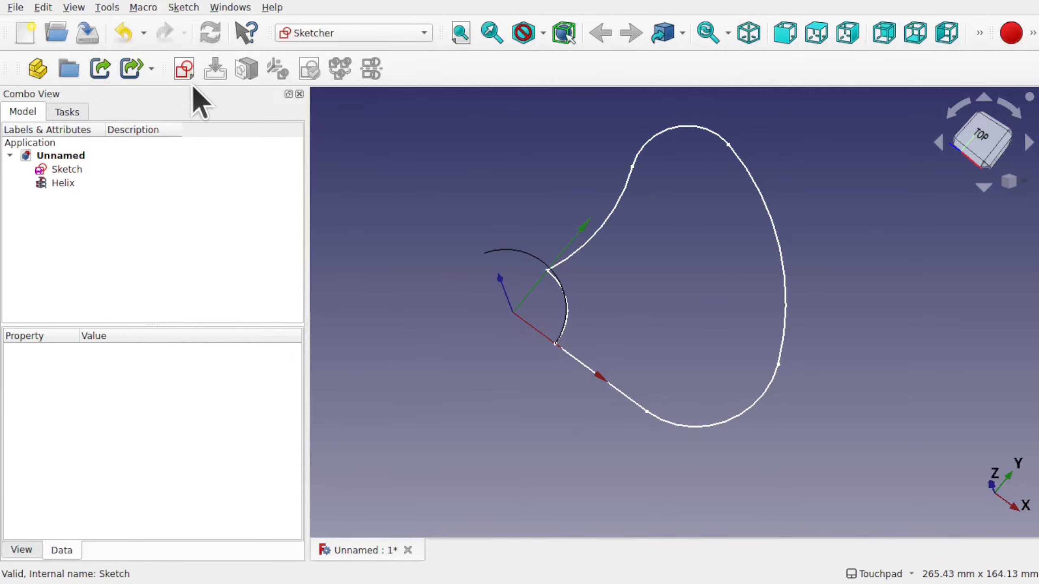
{"action": "left_click", "coordinate": [187, 70]}
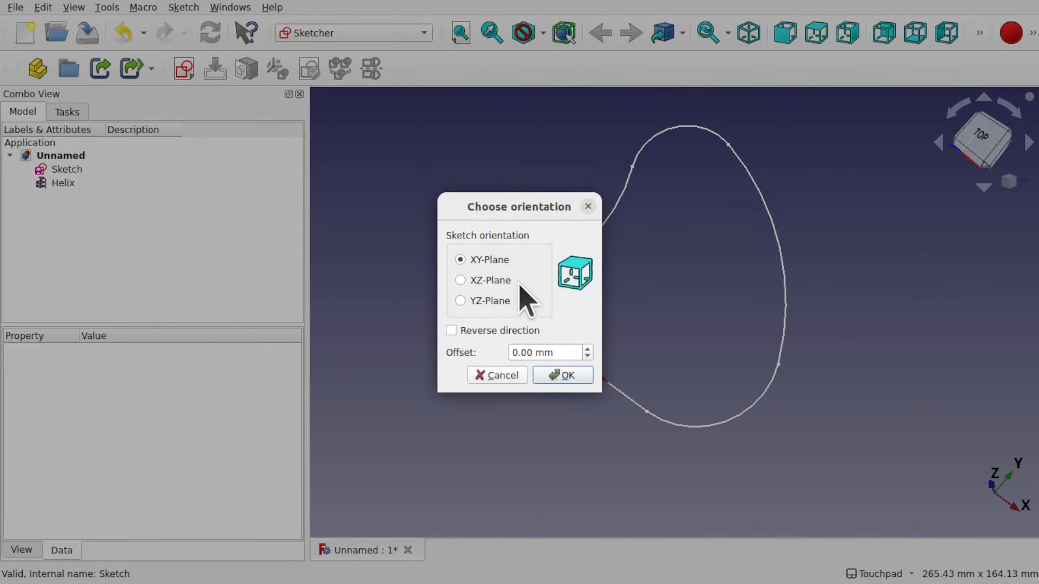
{"action": "left_click", "coordinate": [495, 376]}
Hide the blade profile sketch so that only the helix remains in view
{"action": "scroll", "coordinate": [555, 352], "scroll_direction": "up", "scroll_amount": 8}
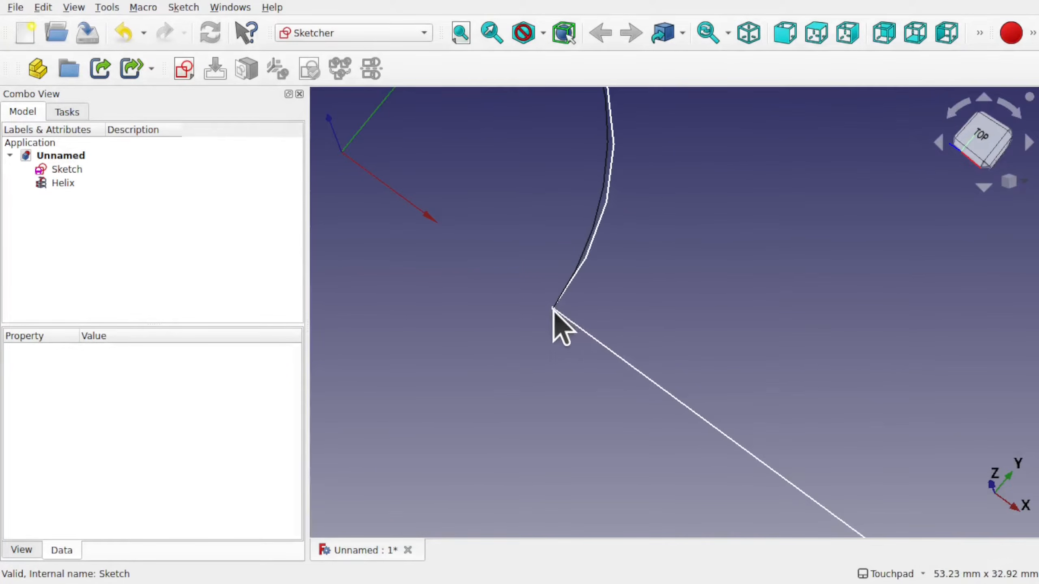
{"action": "left_click", "coordinate": [555, 311]}
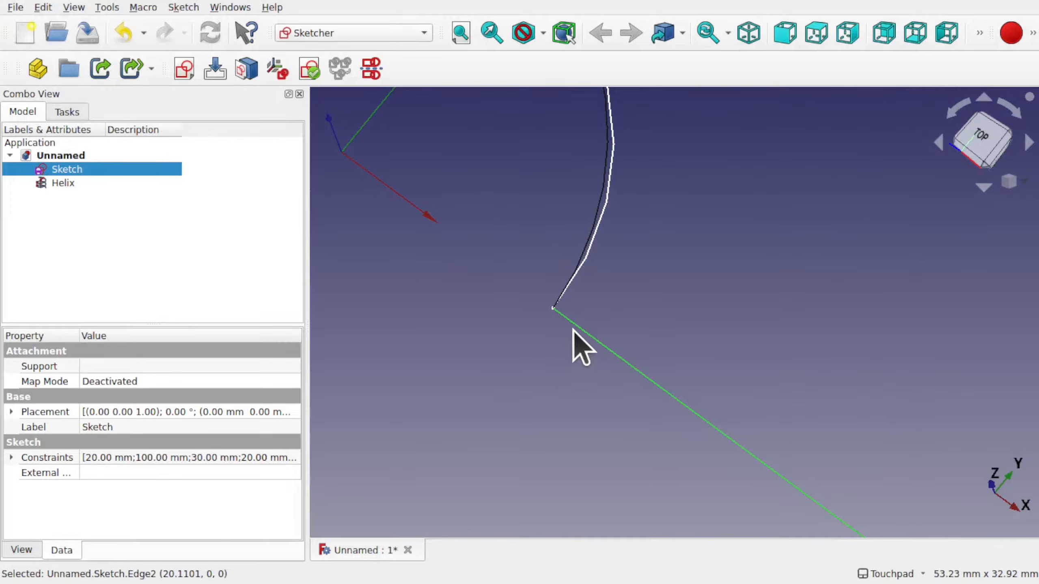
{"action": "key", "text": "Delete"}
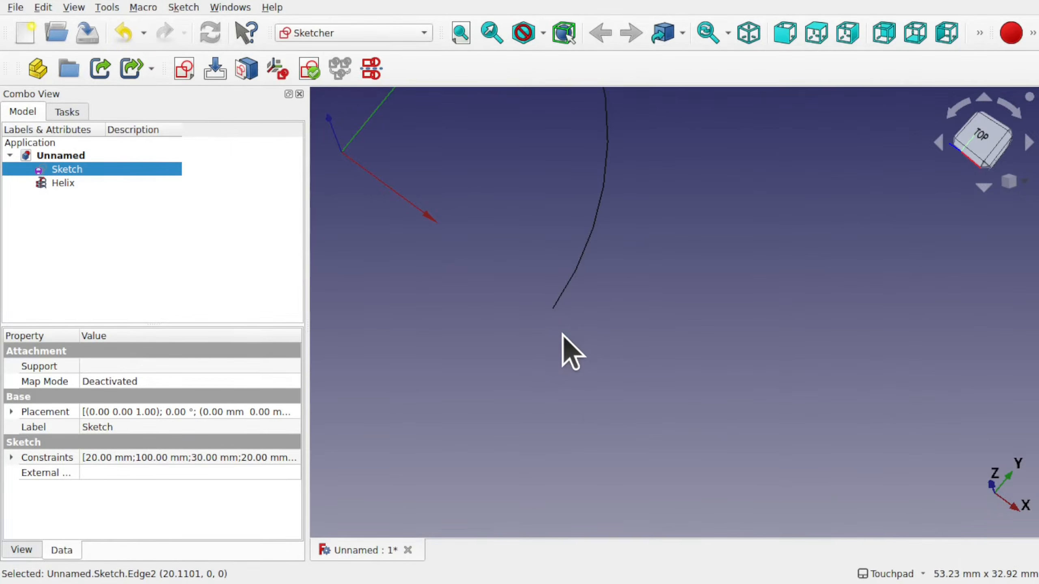
Create a new sketch attached to the helix's start vertex using the Translate attachment method
{"action": "left_click", "coordinate": [554, 309]}
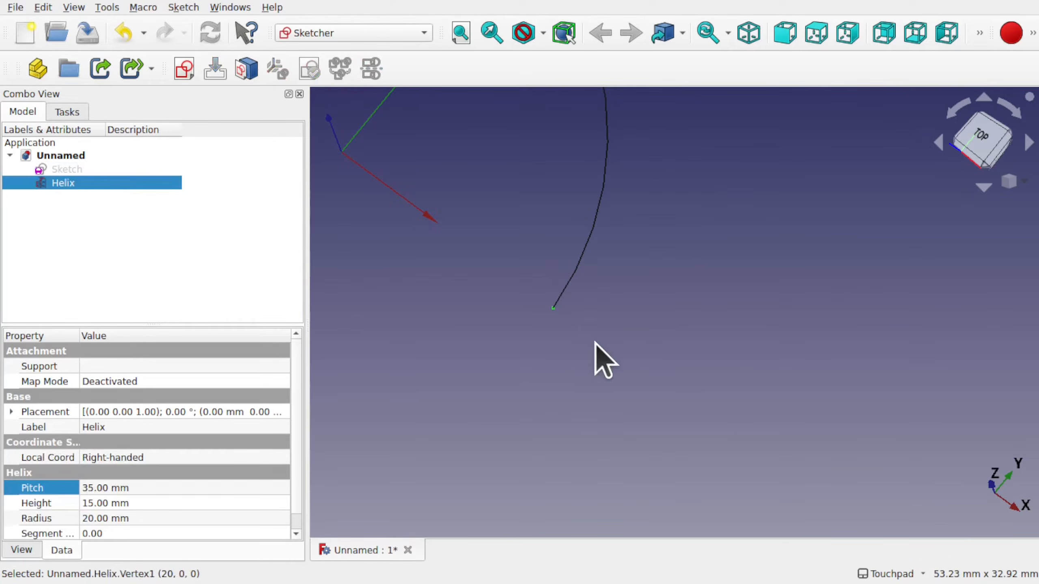
{"action": "left_click", "coordinate": [187, 69]}
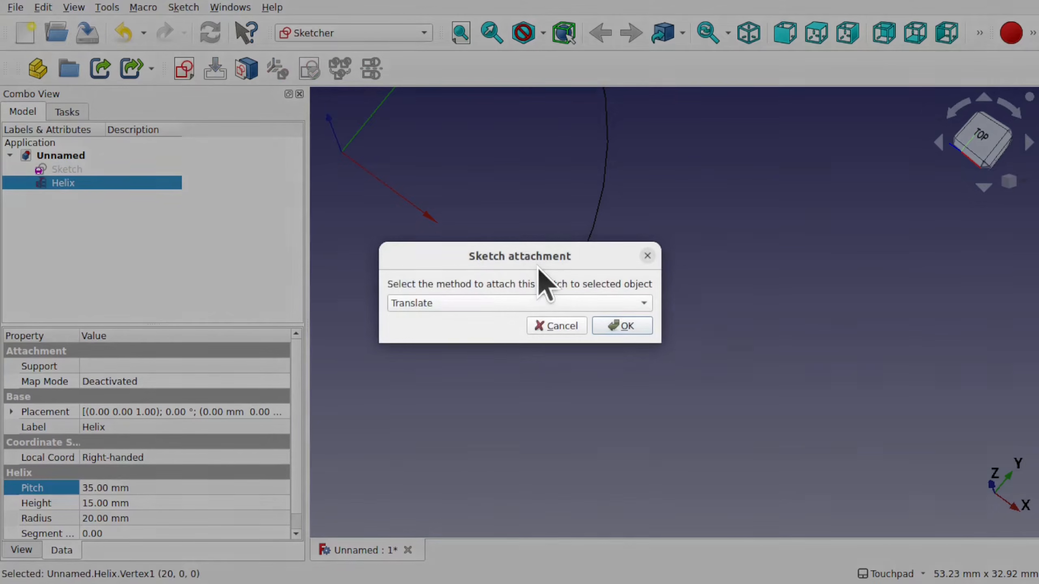
{"action": "left_click", "coordinate": [620, 325]}
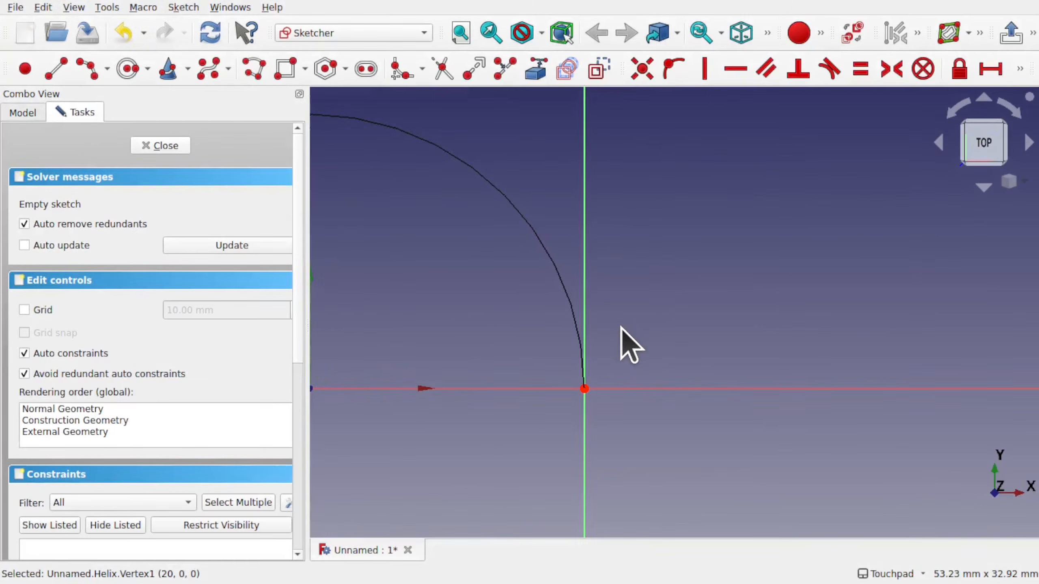
Draw a line from the sketch origin sloping down and away from the helix, and pull its free end lower
{"action": "scroll", "coordinate": [622, 344], "scroll_direction": "down", "scroll_amount": 5}
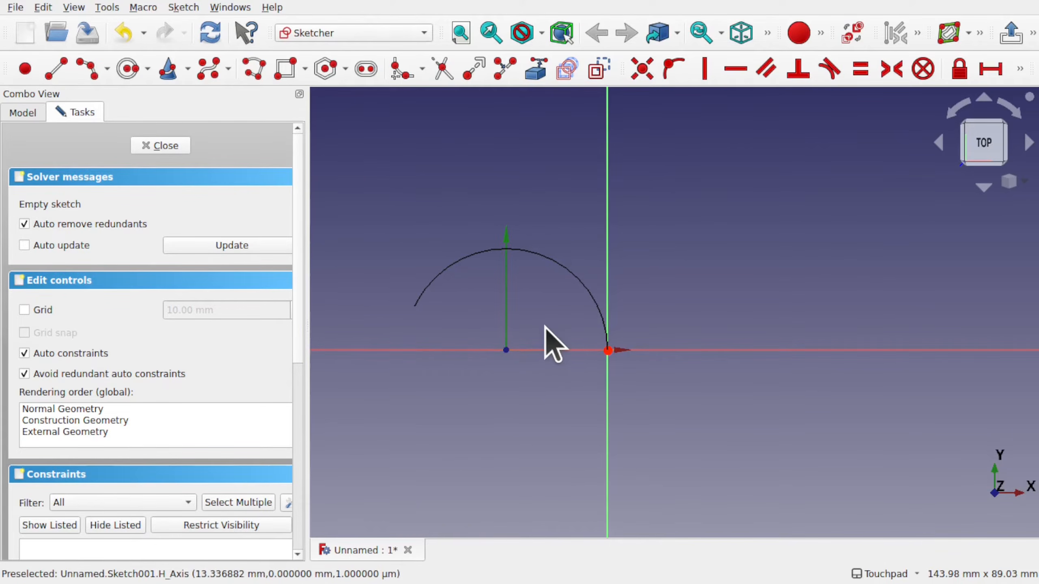
{"action": "left_click", "coordinate": [56, 69]}
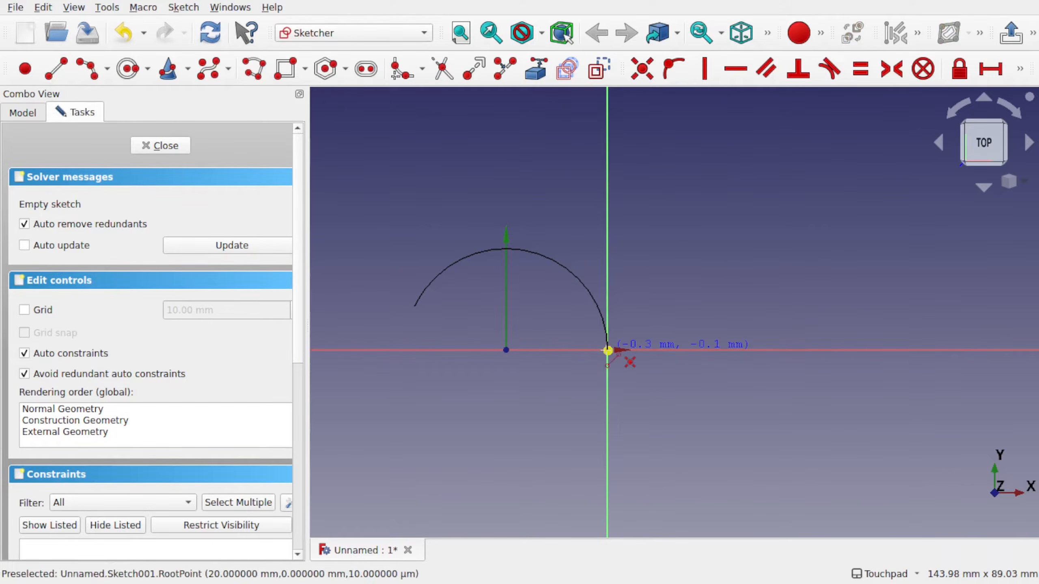
{"action": "left_click", "coordinate": [608, 351]}
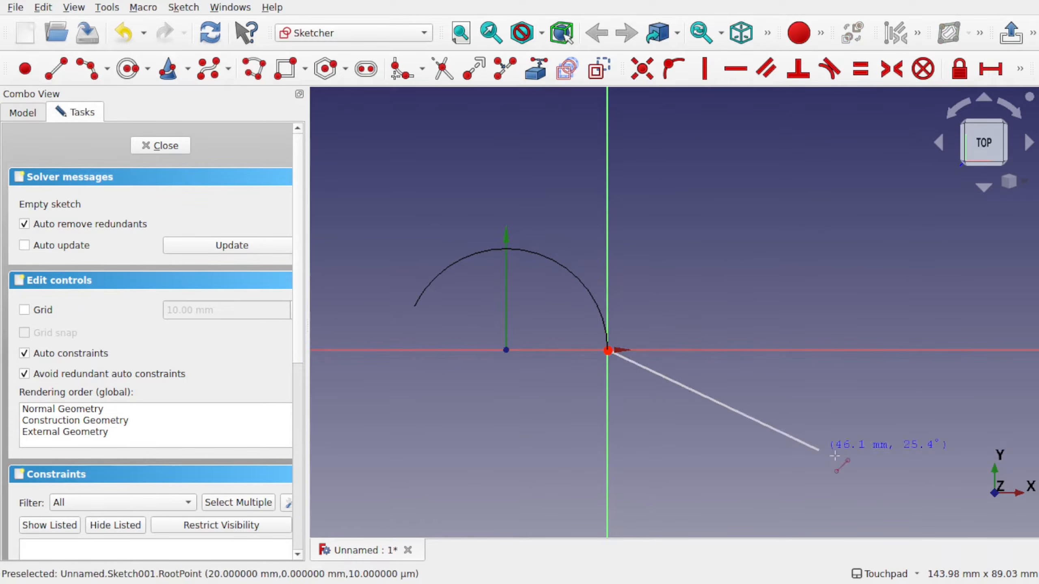
{"action": "left_click", "coordinate": [906, 483]}
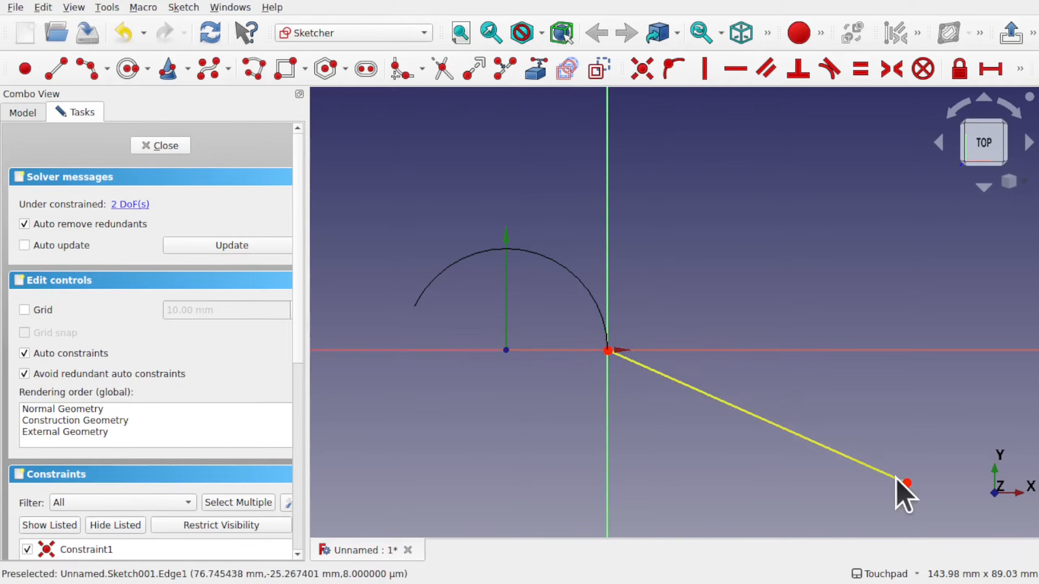
{"action": "left_click_drag", "start_coordinate": [906, 484], "coordinate": [838, 537]}
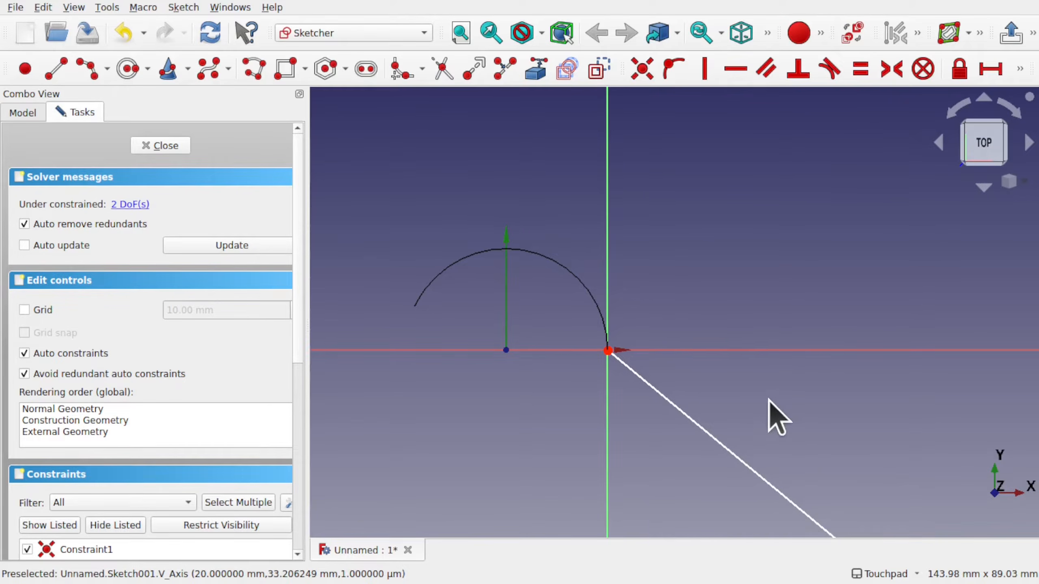
Project the helix's far end vertex into the sketch as external geometry, and return to the top view
{"action": "scroll", "coordinate": [776, 418], "scroll_direction": "down", "scroll_amount": 1}
{"action": "left_click", "coordinate": [536, 69]}
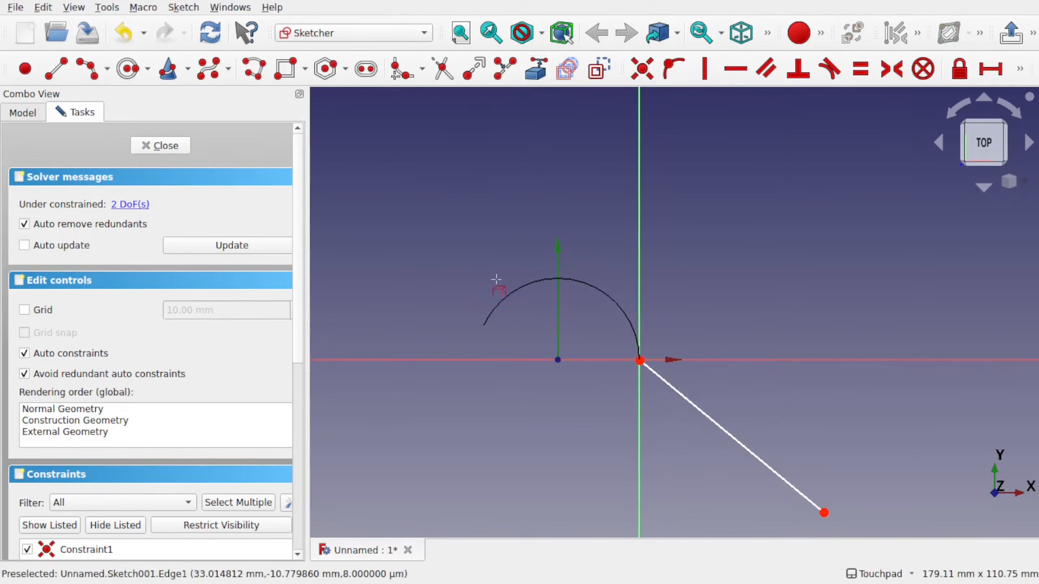
{"action": "left_click", "coordinate": [484, 326]}
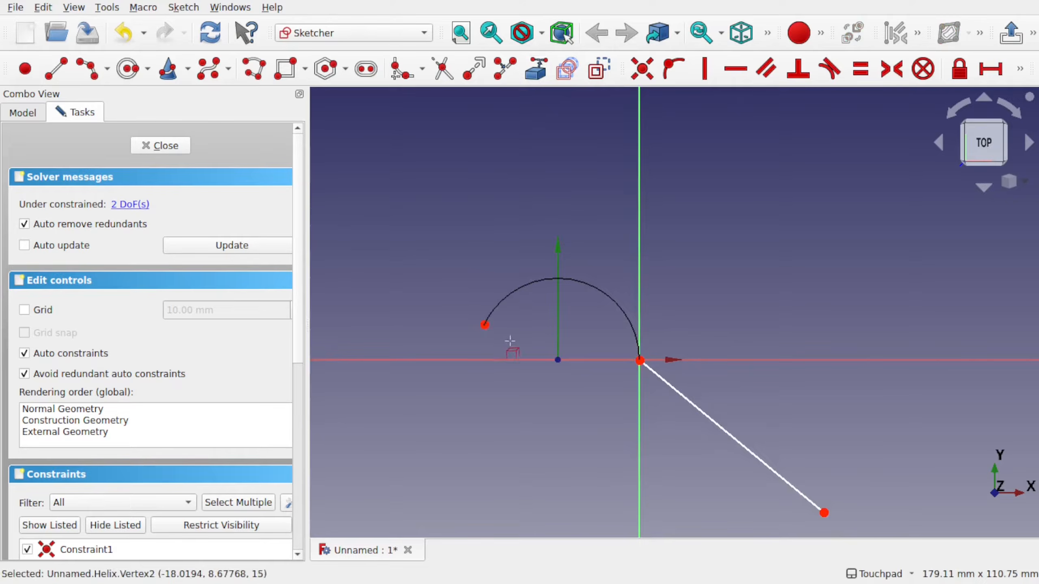
{"action": "left_click_drag", "start_coordinate": [622, 321], "coordinate": [648, 236], "text": "alt"}
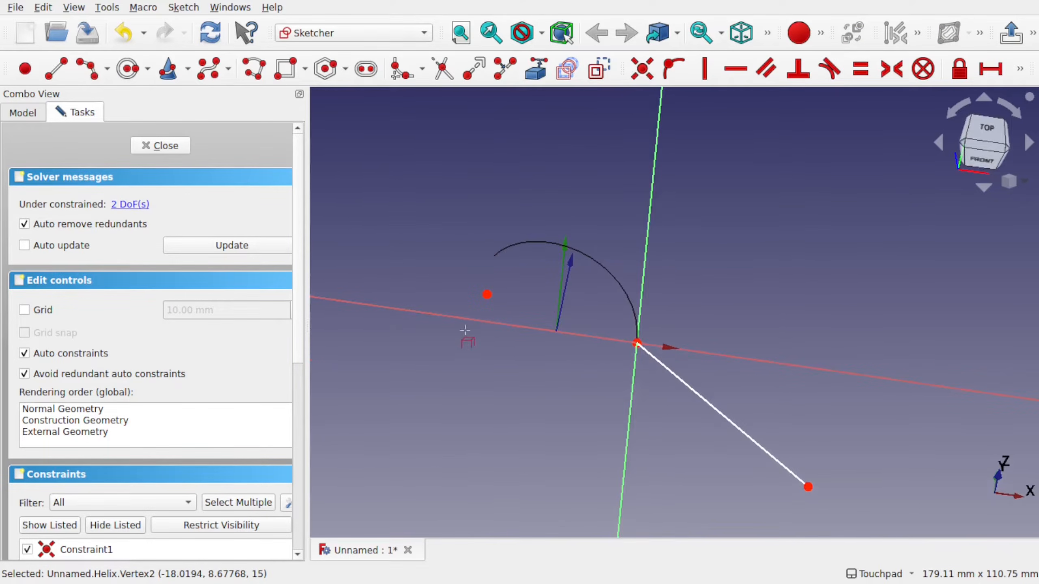
{"action": "mouse_move", "coordinate": [492, 258]}
{"action": "left_mouse_down", "text": "alt"}
{"action": "mouse_move", "coordinate": [529, 343]}
{"action": "mouse_move", "coordinate": [551, 342]}
{"action": "left_mouse_up", "text": "alt"}
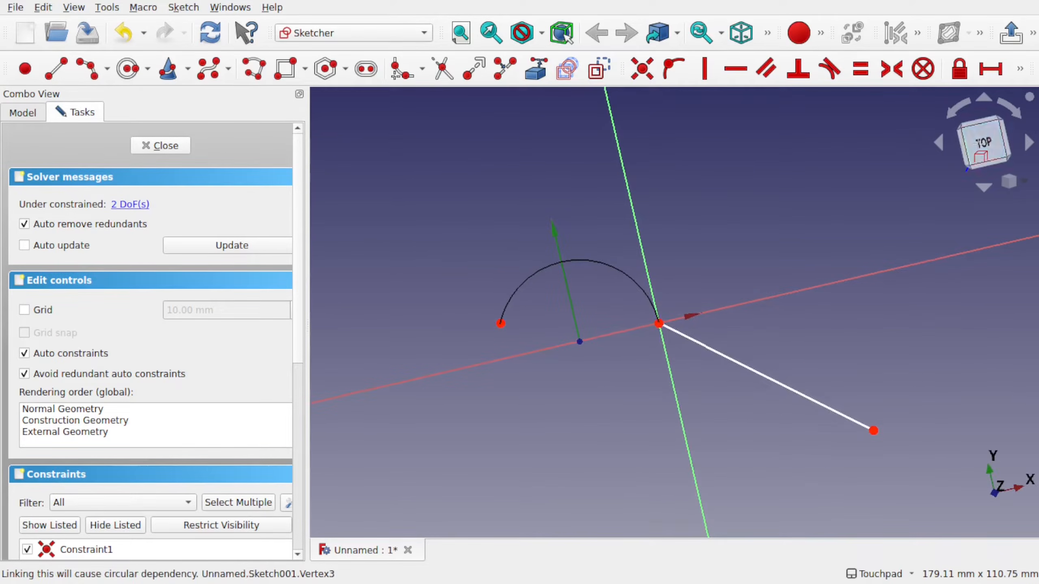
{"action": "left_click", "coordinate": [984, 143]}
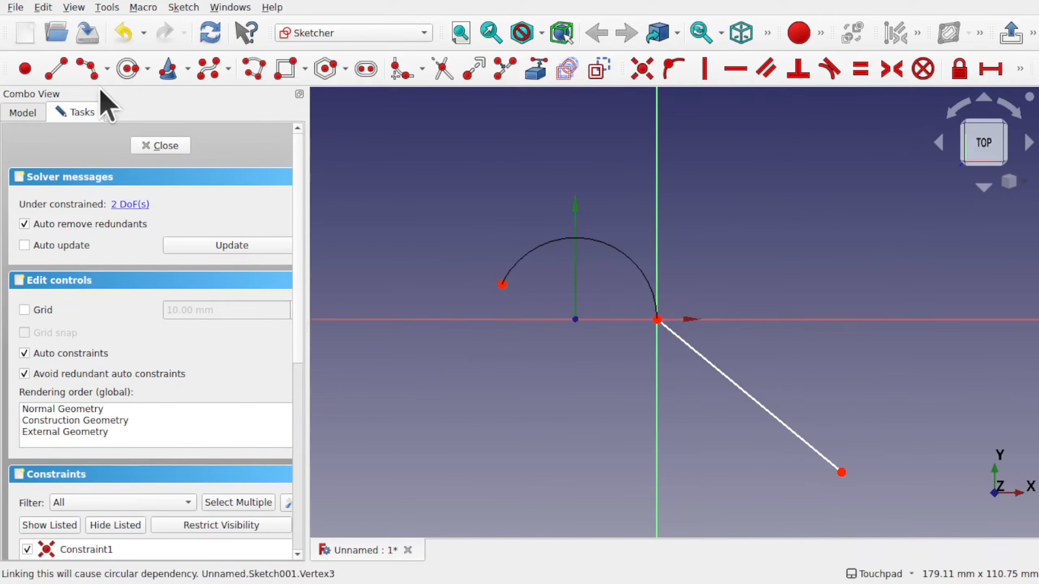
Draw a line from the projected helix end point to the sketch origin
{"action": "left_click", "coordinate": [58, 69]}
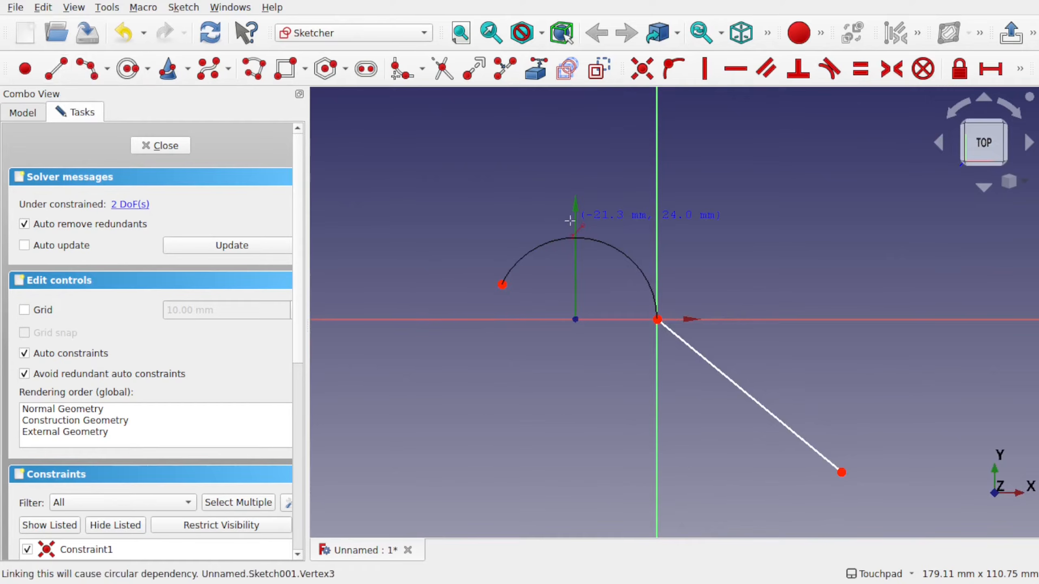
{"action": "left_click", "coordinate": [502, 284]}
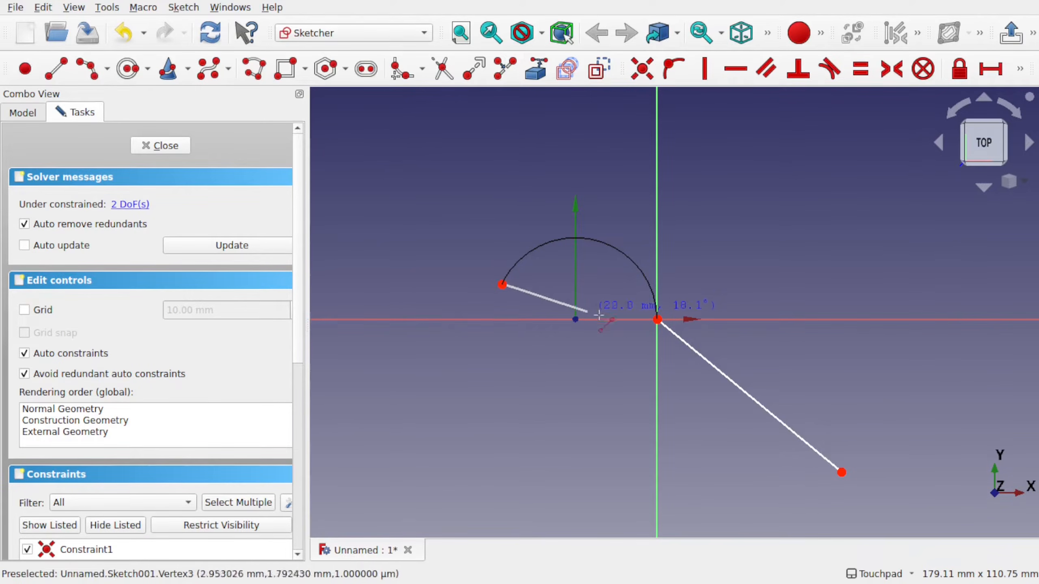
{"action": "left_click", "coordinate": [657, 319]}
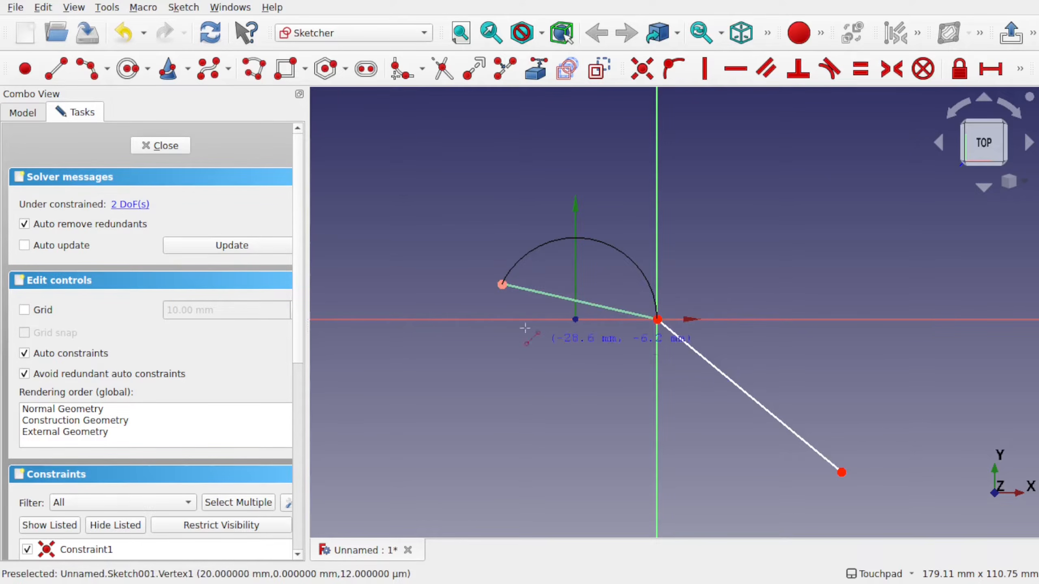
{"action": "key", "text": "Escape"}
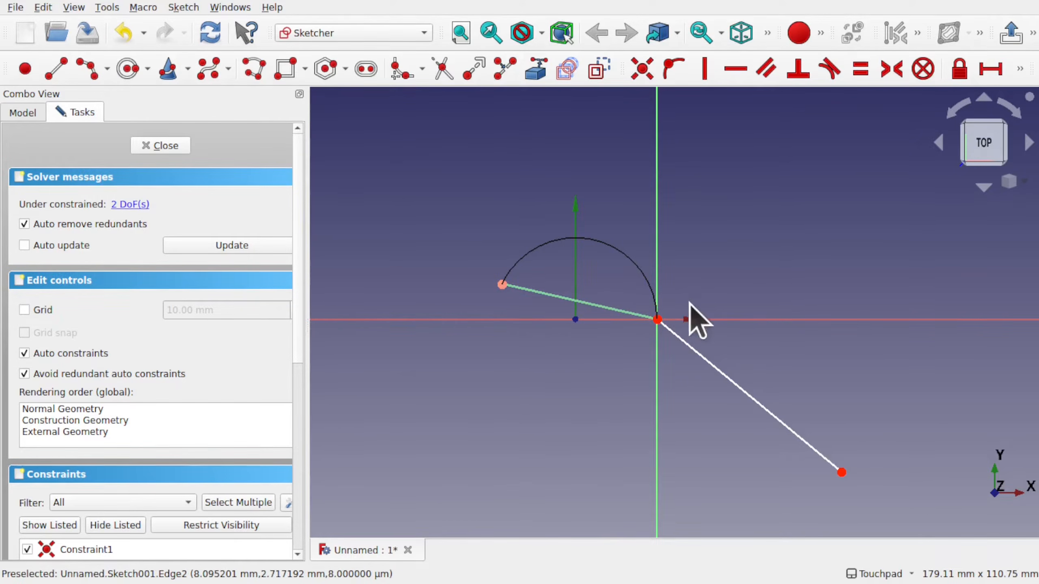
Constrain the outer sloping line parallel to the line joining the two helix ends
{"action": "left_click", "coordinate": [600, 304]}
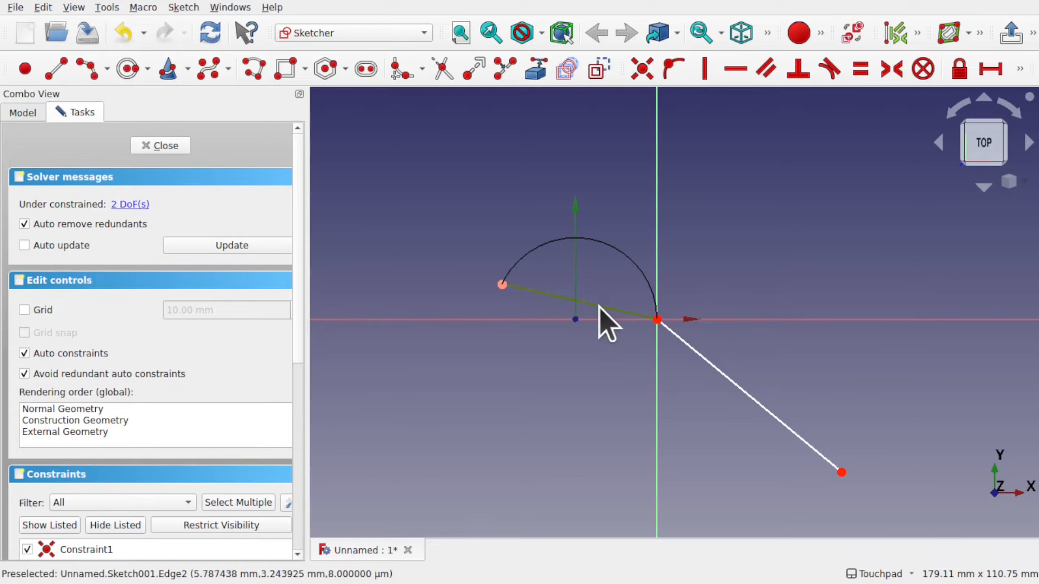
{"action": "left_click", "coordinate": [779, 417]}
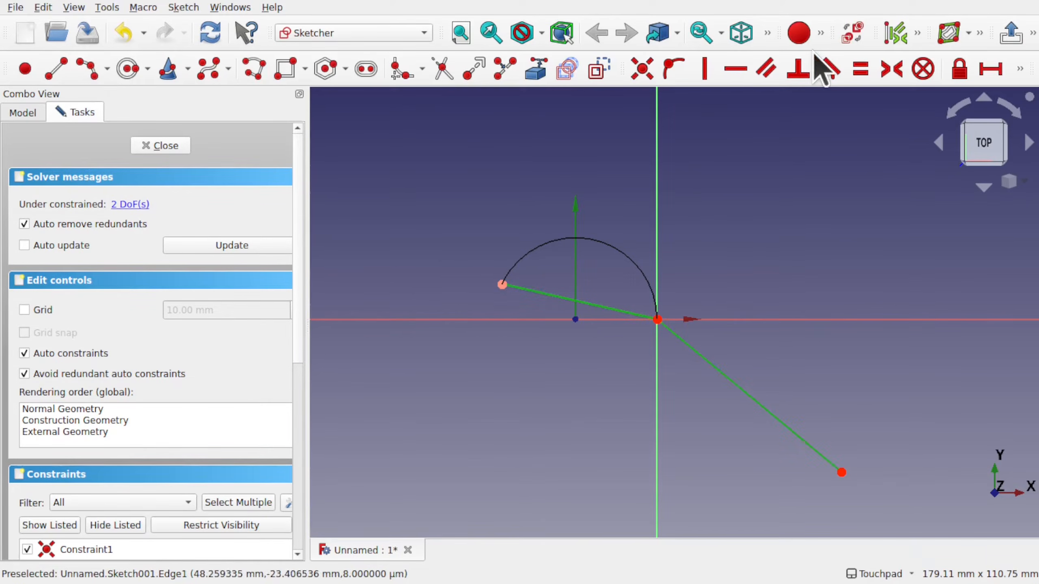
{"action": "left_click", "coordinate": [767, 69]}
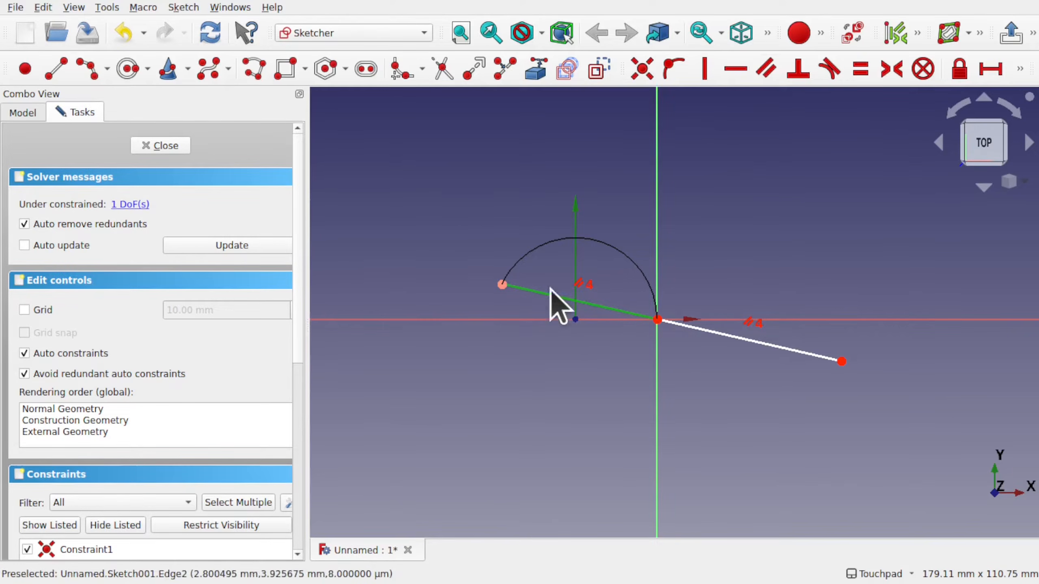
Convert the line joining the two helix ends to construction geometry and close the sketch
{"action": "left_click", "coordinate": [600, 78]}
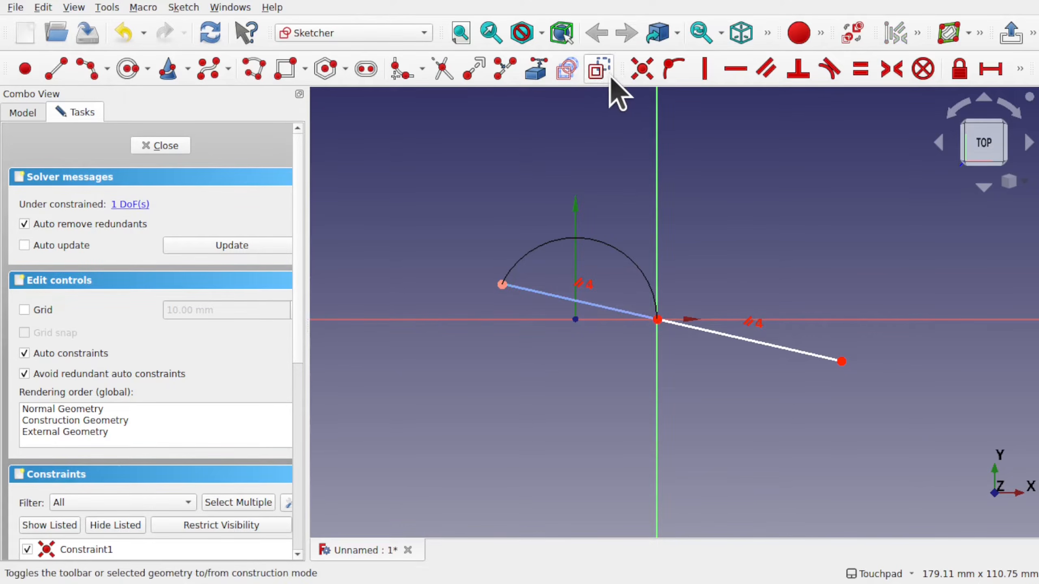
{"action": "left_click", "coordinate": [183, 7]}
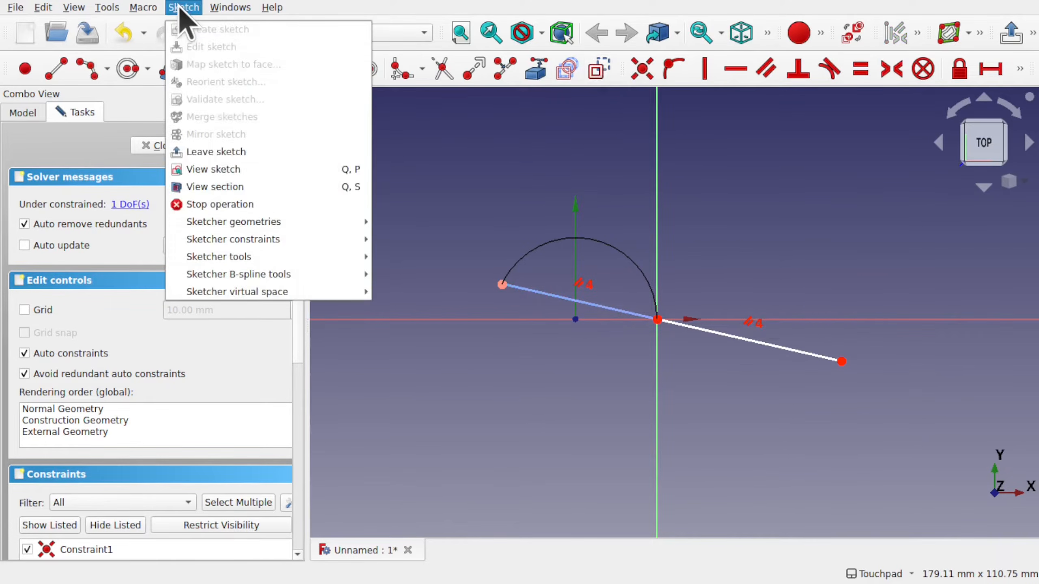
{"action": "mouse_move", "coordinate": [288, 225]}
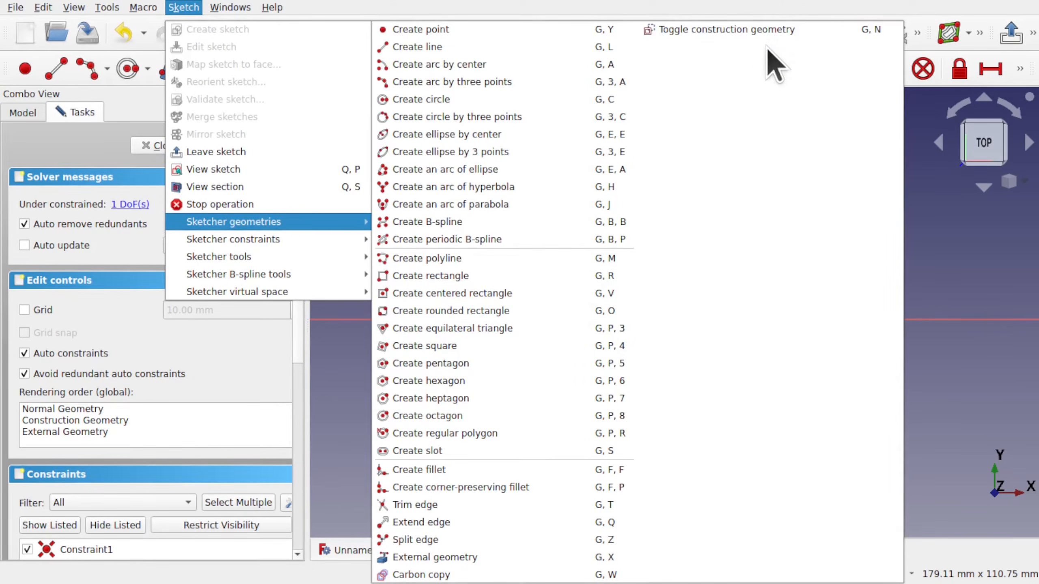
{"action": "left_click", "coordinate": [917, 293]}
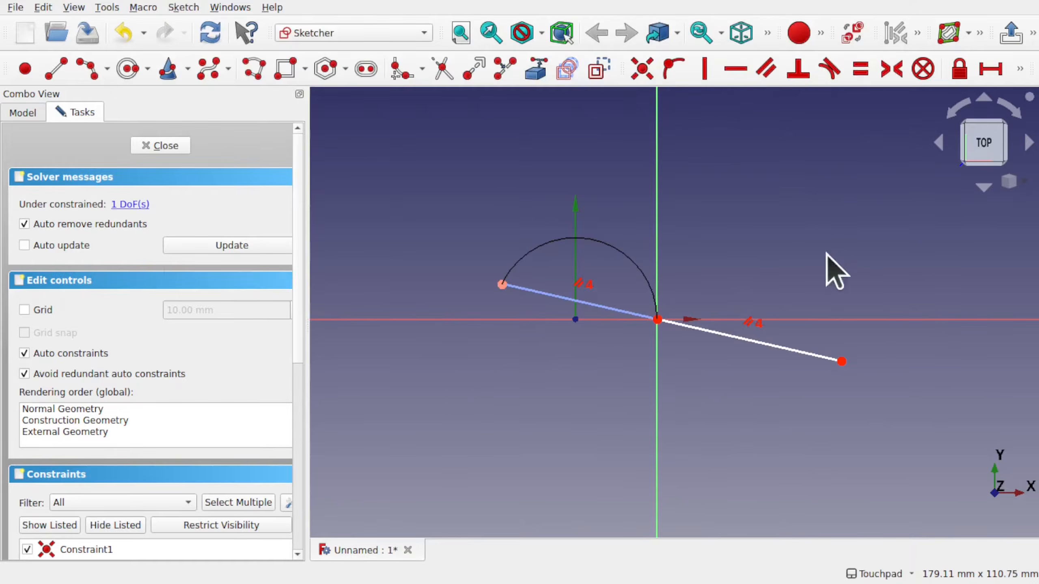
{"action": "left_click", "coordinate": [621, 308]}
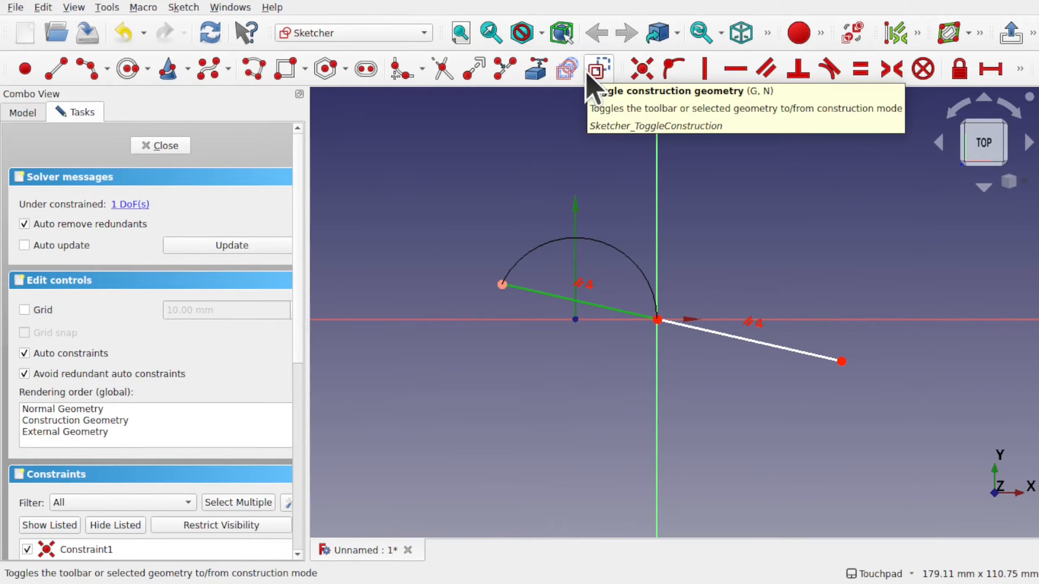
{"action": "key", "text": "g"}
{"action": "key", "text": "n"}
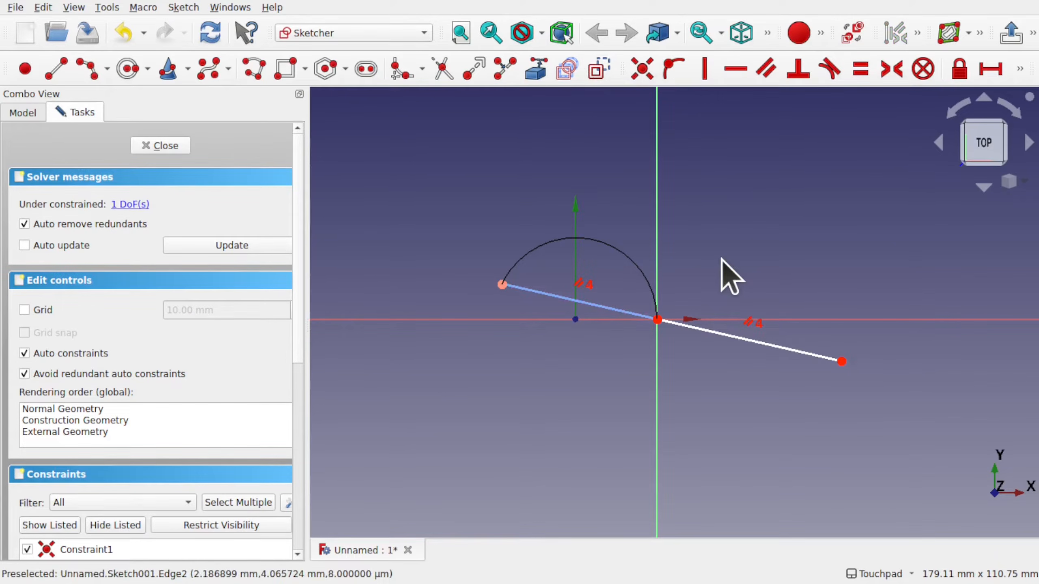
{"action": "left_click", "coordinate": [169, 148]}
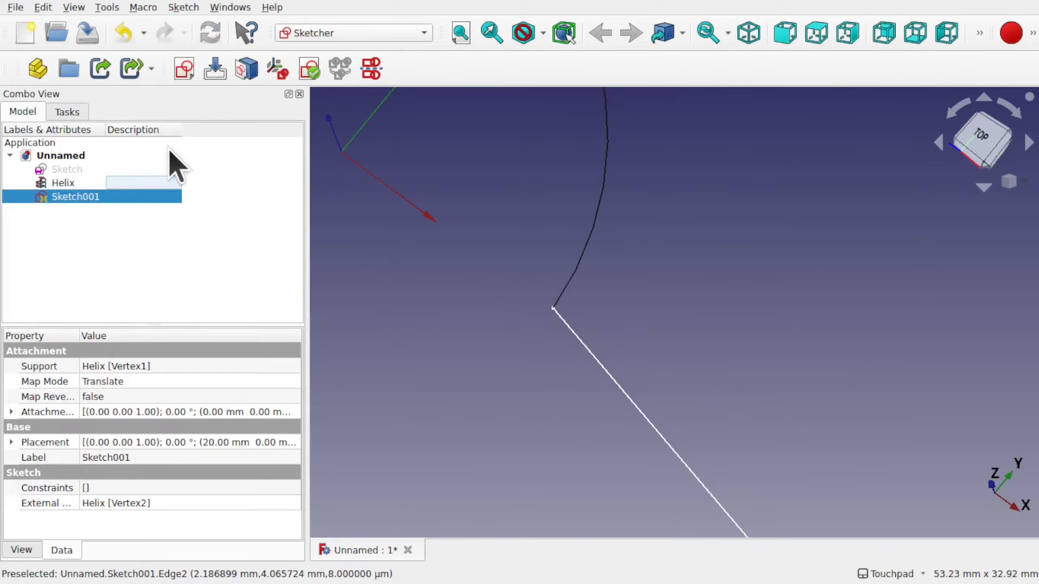
{"action": "scroll", "coordinate": [612, 349], "scroll_direction": "down", "scroll_amount": 5}
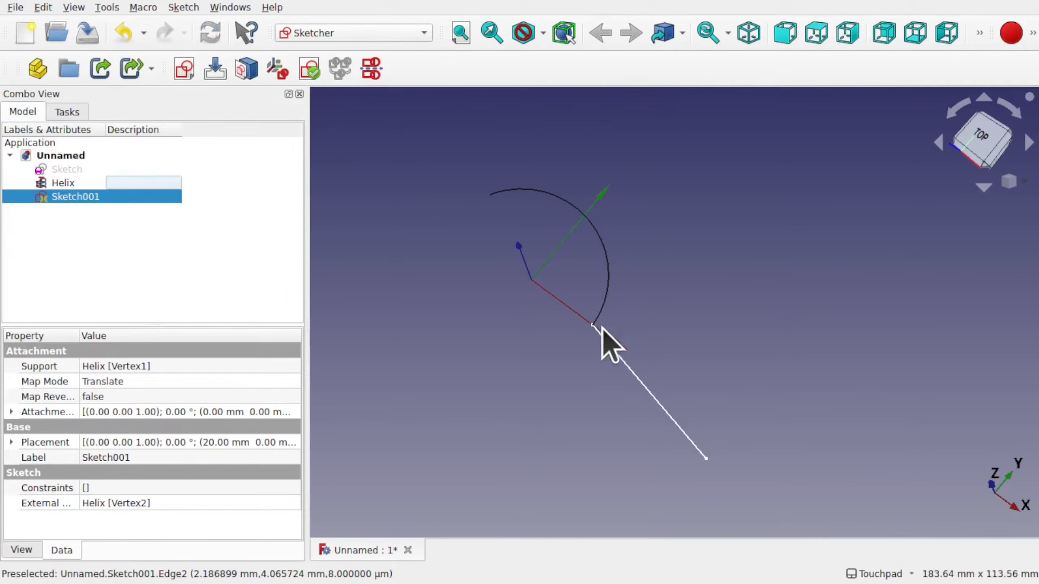
Show the blade profile sketch, reopen Sketch001, and pull the outer line's free end out past the blade profile
{"action": "left_click", "coordinate": [79, 168]}
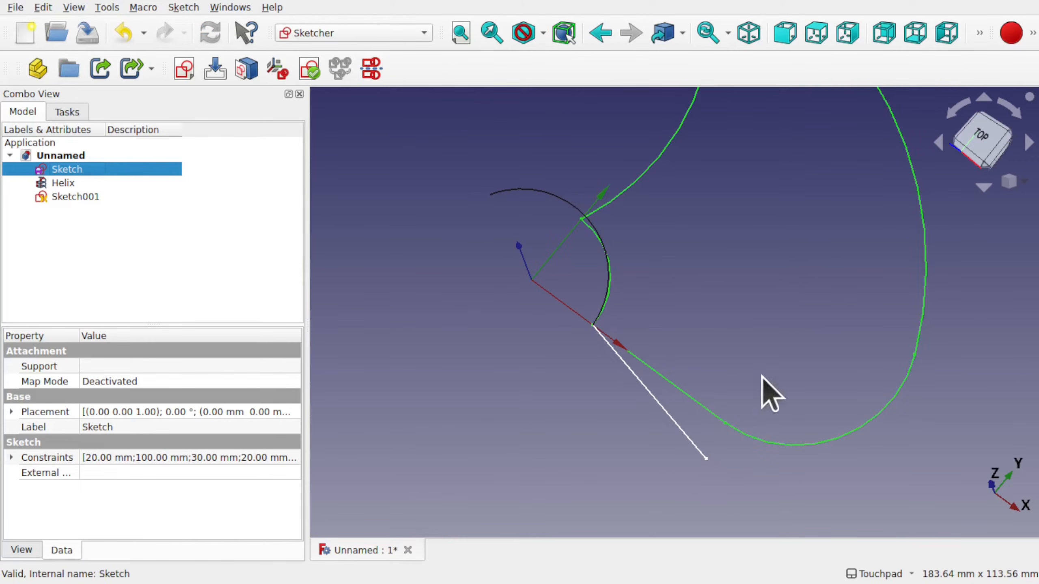
{"action": "scroll", "coordinate": [750, 359], "scroll_direction": "down", "scroll_amount": 3}
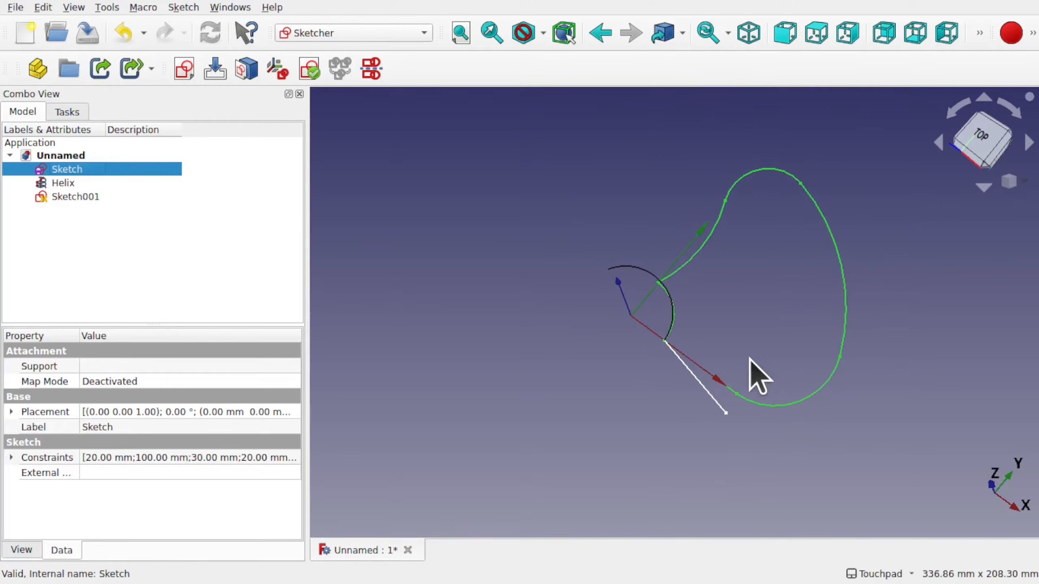
{"action": "double_click", "coordinate": [85, 196]}
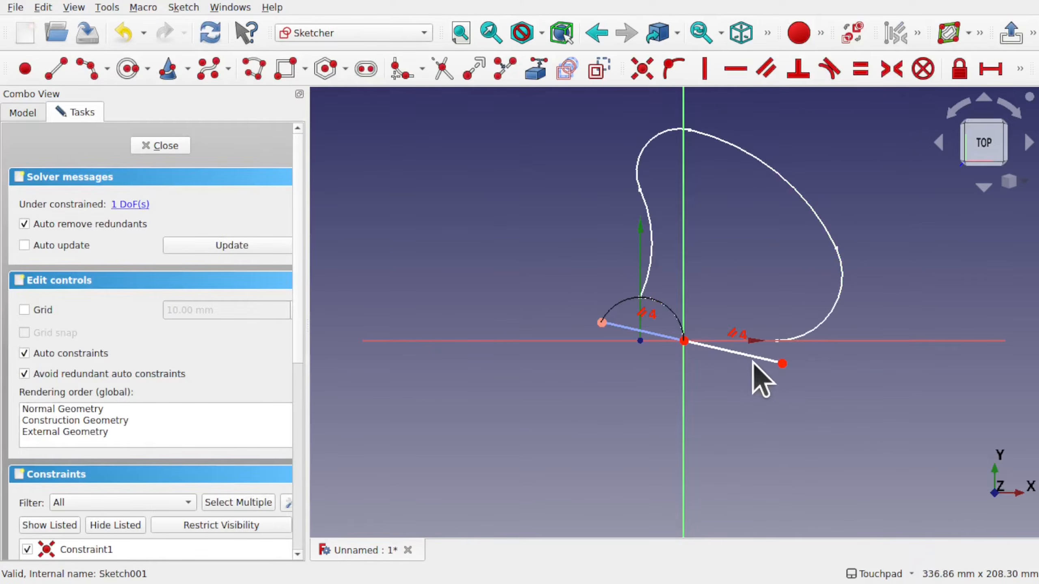
{"action": "left_click_drag", "start_coordinate": [782, 364], "coordinate": [913, 392]}
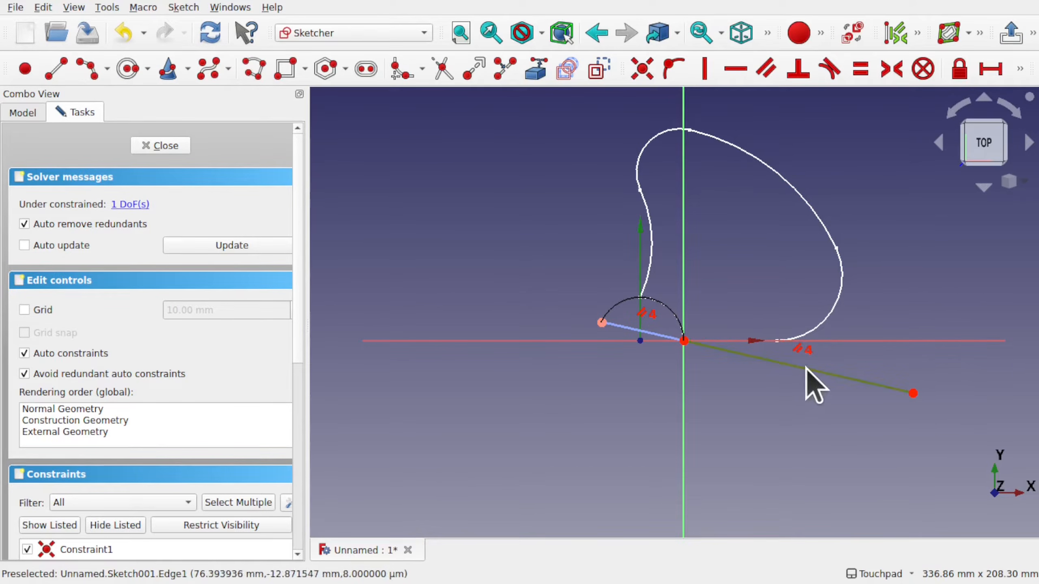
Constrain the outer sloping line's length to 100 mm and close the sketch
{"action": "left_click", "coordinate": [814, 385]}
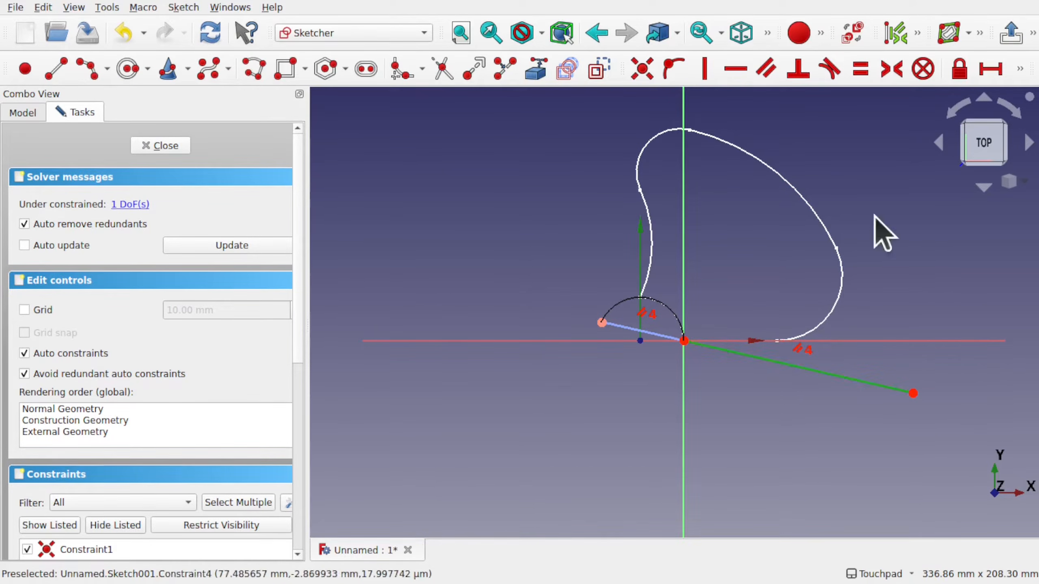
{"action": "left_click", "coordinate": [1019, 69]}
{"action": "left_click", "coordinate": [684, 98]}
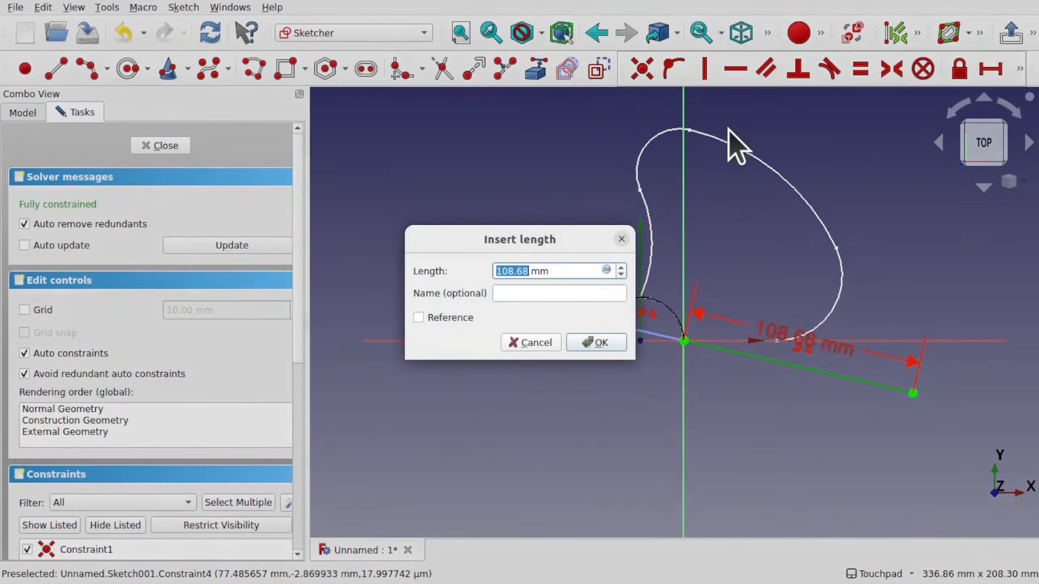
{"action": "type", "text": "100"}
{"action": "key", "text": "Return"}
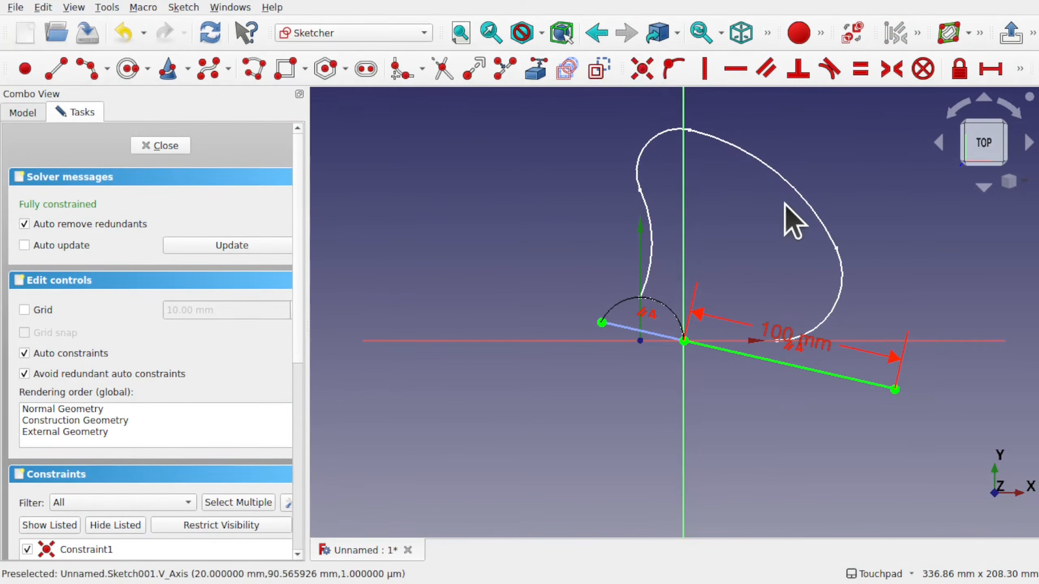
{"action": "left_click", "coordinate": [160, 146]}
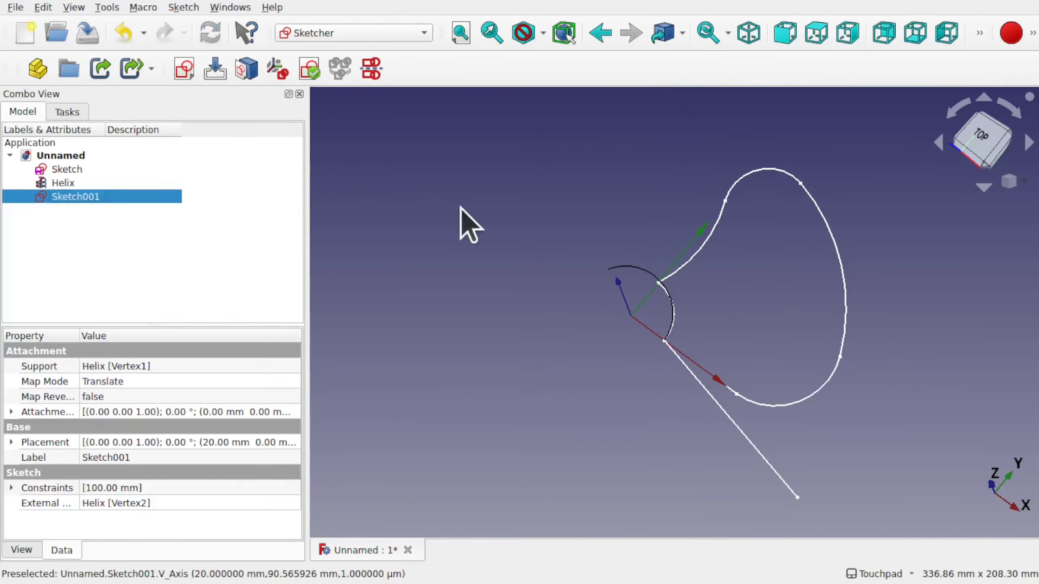
Narrow the model tree area and switch to the Part workbench
{"action": "left_click_drag", "start_coordinate": [757, 336], "coordinate": [592, 329], "text": "shift"}
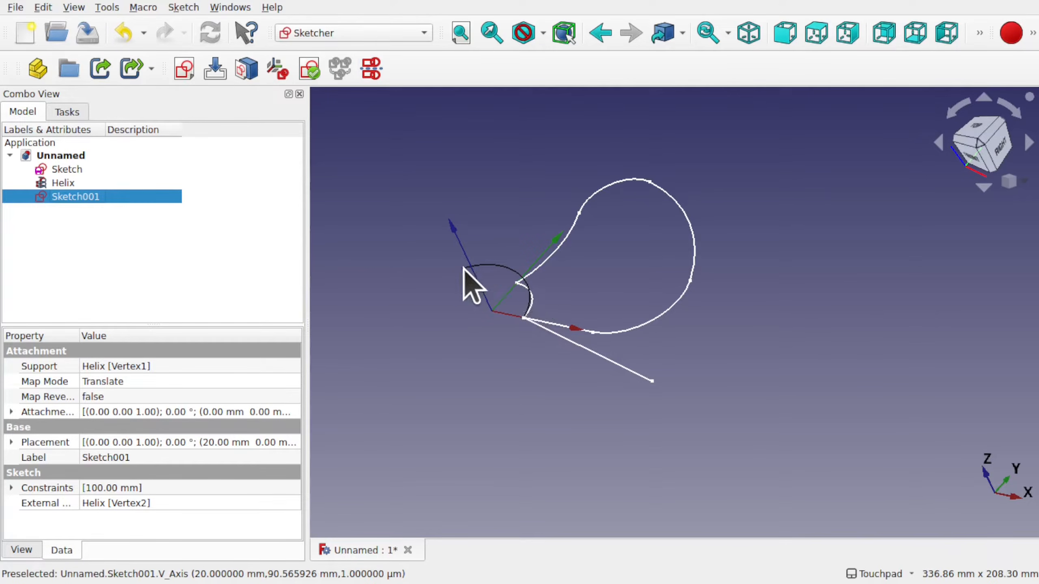
{"action": "left_click_drag", "start_coordinate": [605, 260], "coordinate": [616, 300], "text": "alt"}
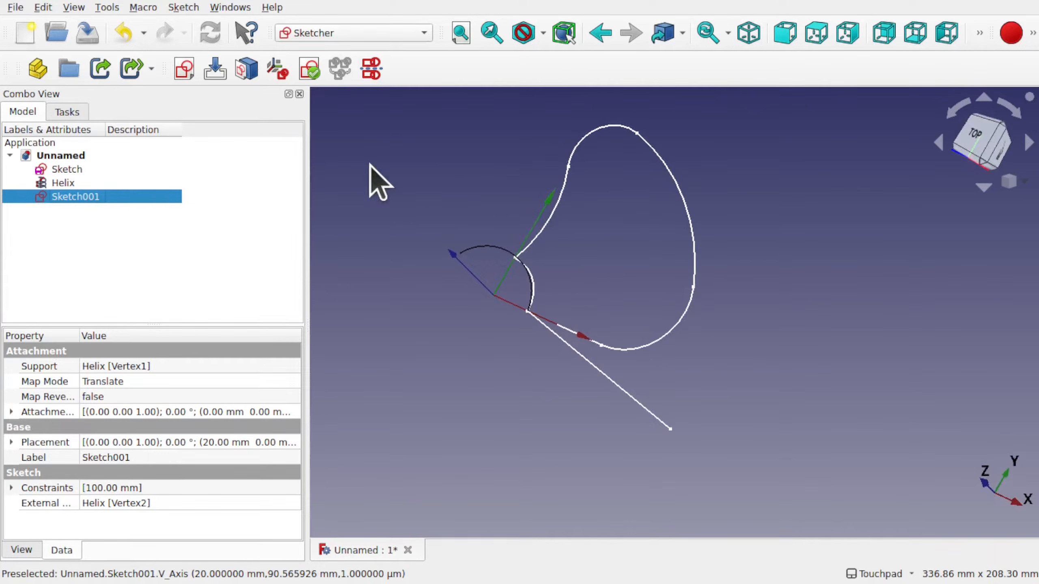
{"action": "left_click_drag", "start_coordinate": [306, 195], "coordinate": [167, 194]}
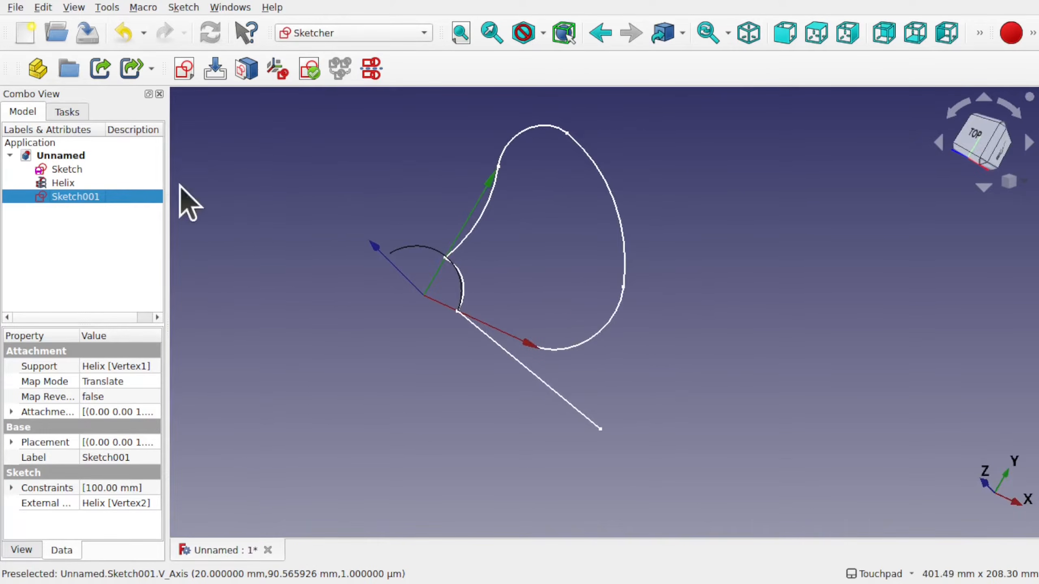
{"action": "left_click", "coordinate": [346, 36]}
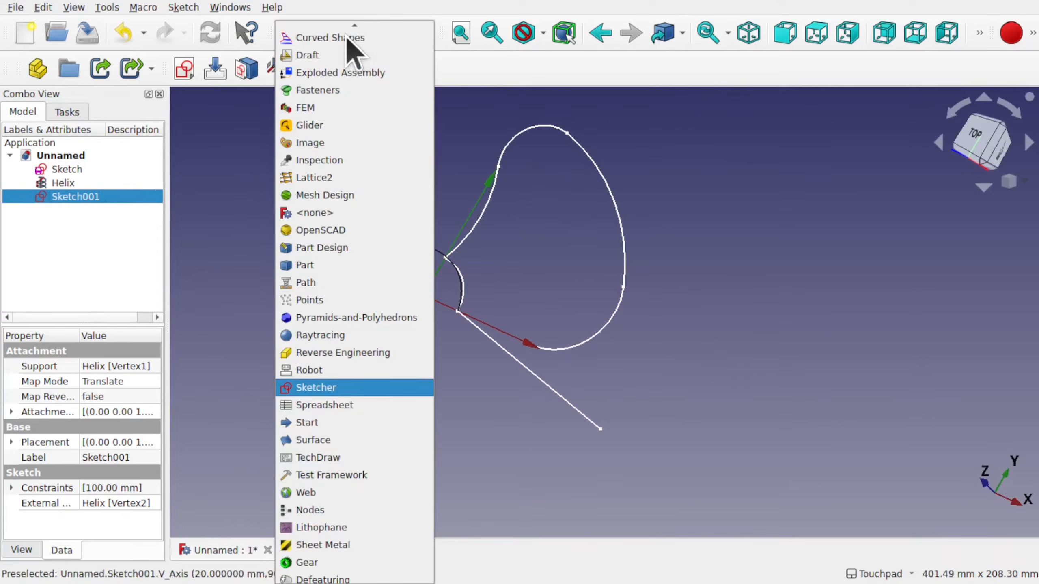
{"action": "left_click", "coordinate": [330, 264]}
{"action": "left_click_drag", "start_coordinate": [540, 238], "coordinate": [560, 189], "text": "shift"}
{"action": "scroll", "coordinate": [491, 247], "scroll_direction": "up", "scroll_amount": 1}
{"action": "scroll", "coordinate": [491, 247], "scroll_direction": "up", "scroll_amount": 1}
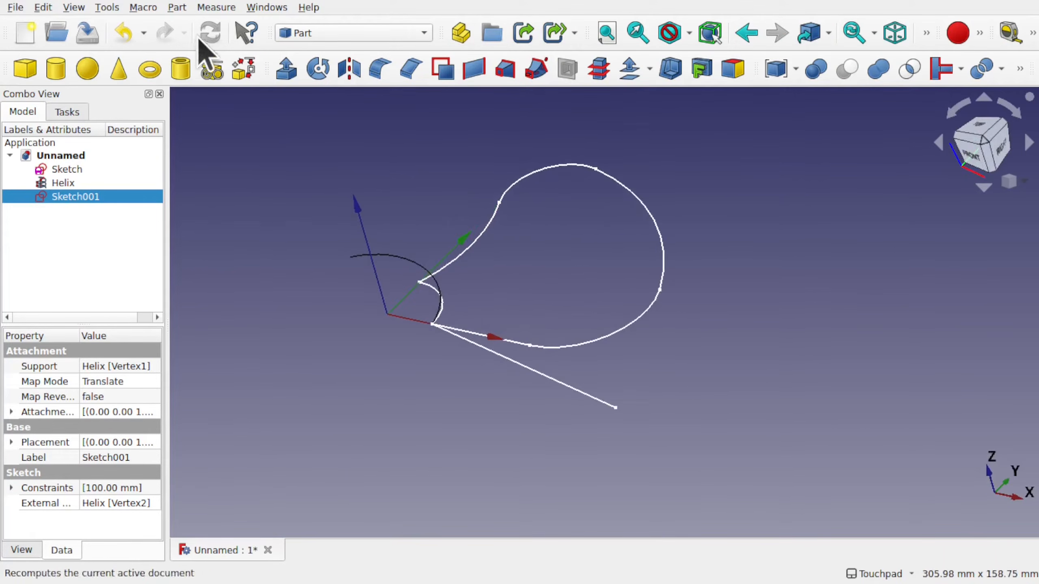
Start a Part Sweep and add the line sketch, Sketch001, as its profile
{"action": "left_click", "coordinate": [176, 8]}
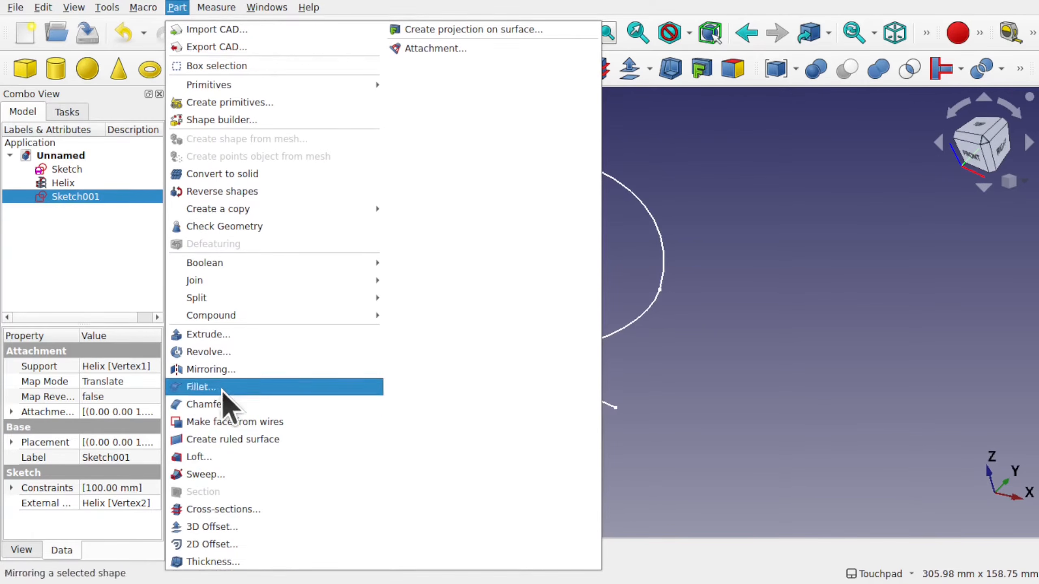
{"action": "left_click", "coordinate": [223, 475]}
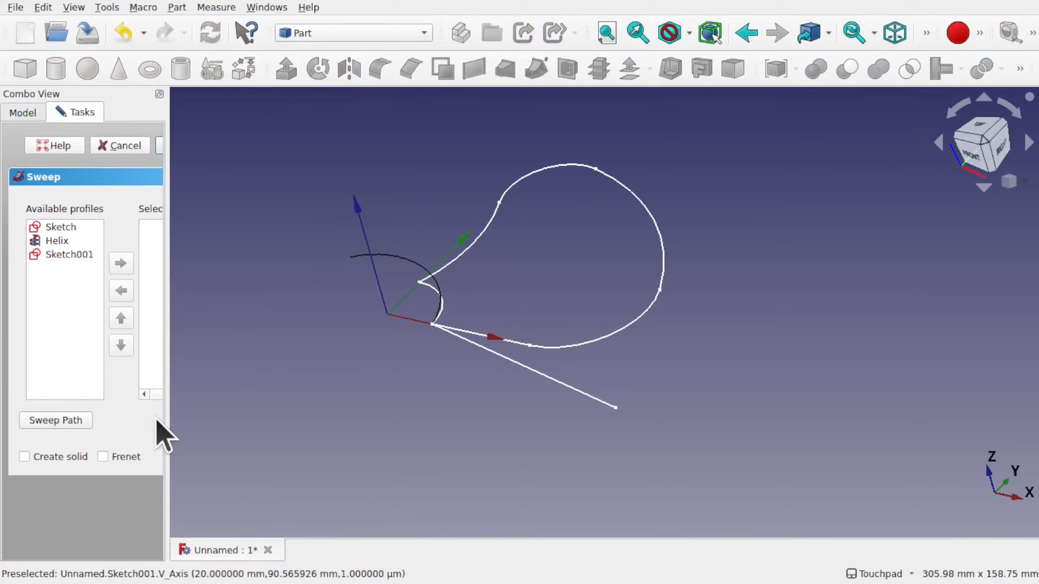
{"action": "left_click_drag", "start_coordinate": [168, 418], "coordinate": [260, 408]}
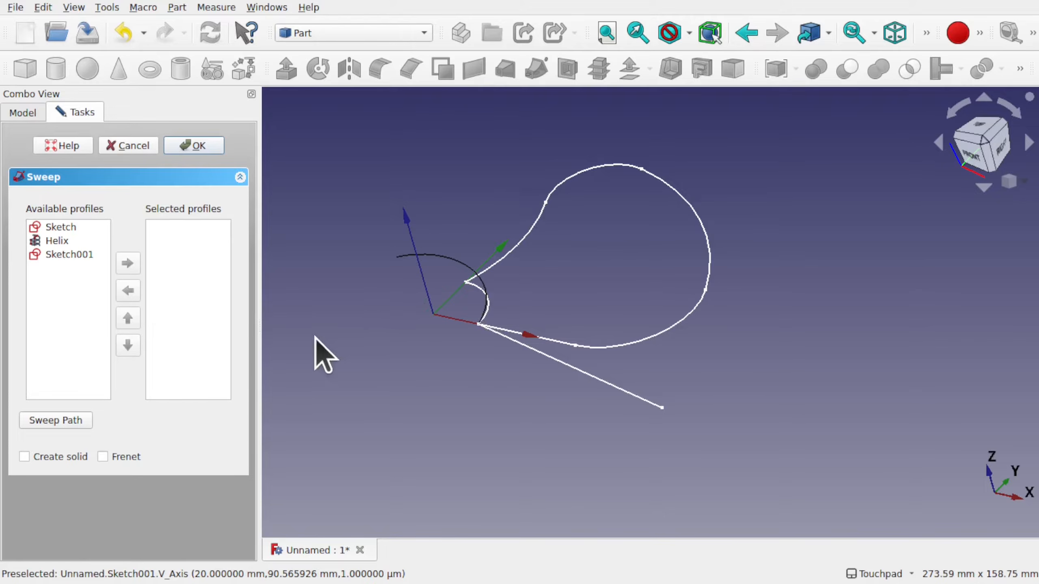
{"action": "left_click", "coordinate": [70, 255]}
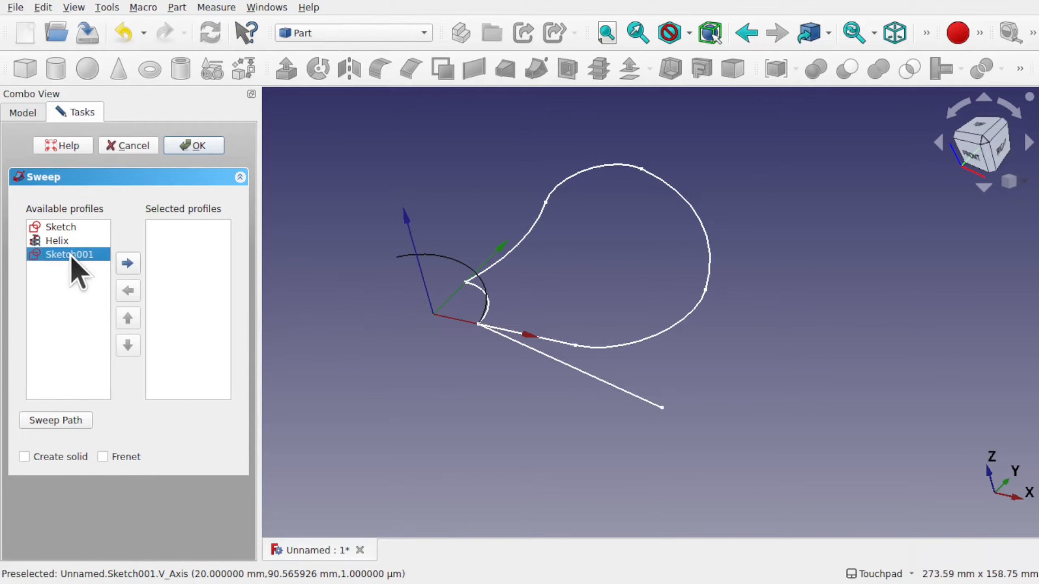
{"action": "left_click", "coordinate": [64, 227]}
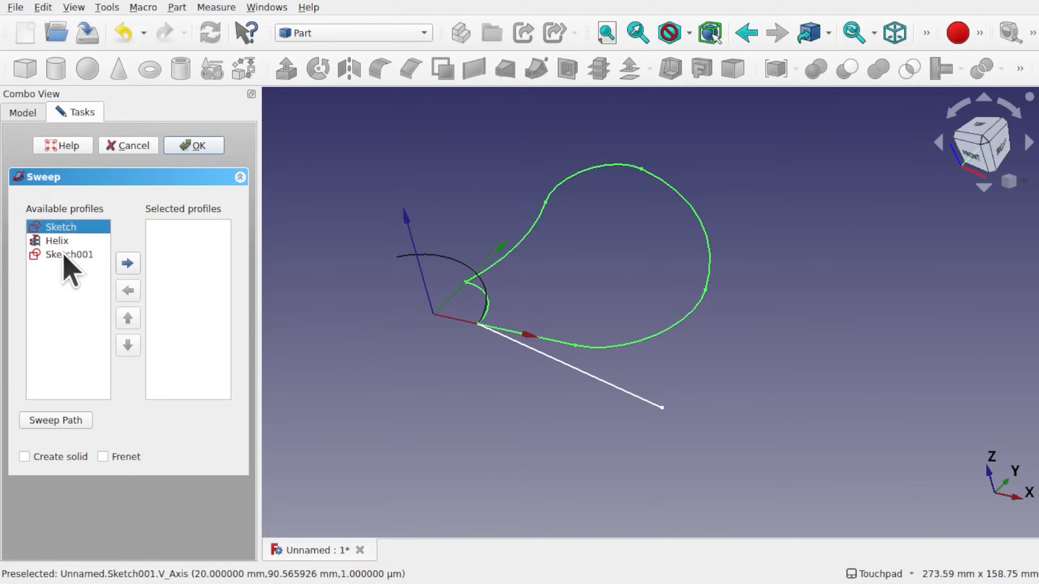
{"action": "left_click", "coordinate": [72, 256]}
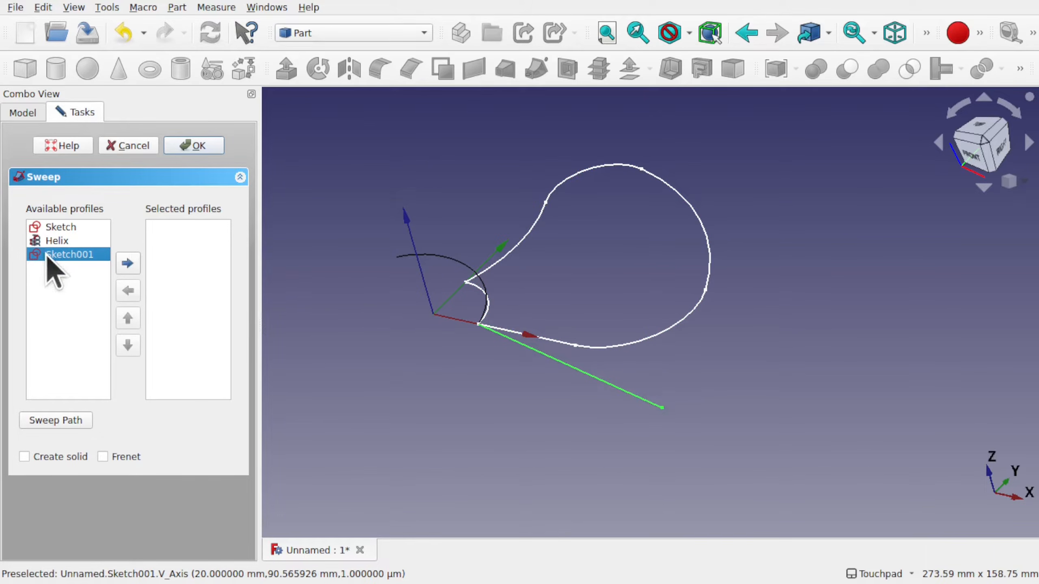
{"action": "left_click", "coordinate": [127, 263]}
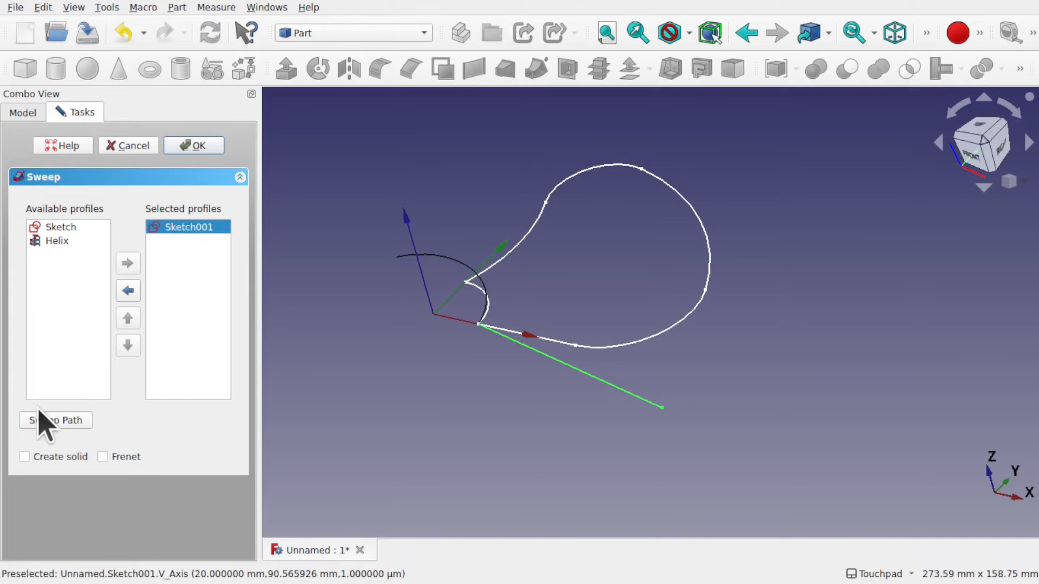
Set the helix edge as the sweep path and create the swept surface without the solid or Frenet option
{"action": "left_click", "coordinate": [56, 421]}
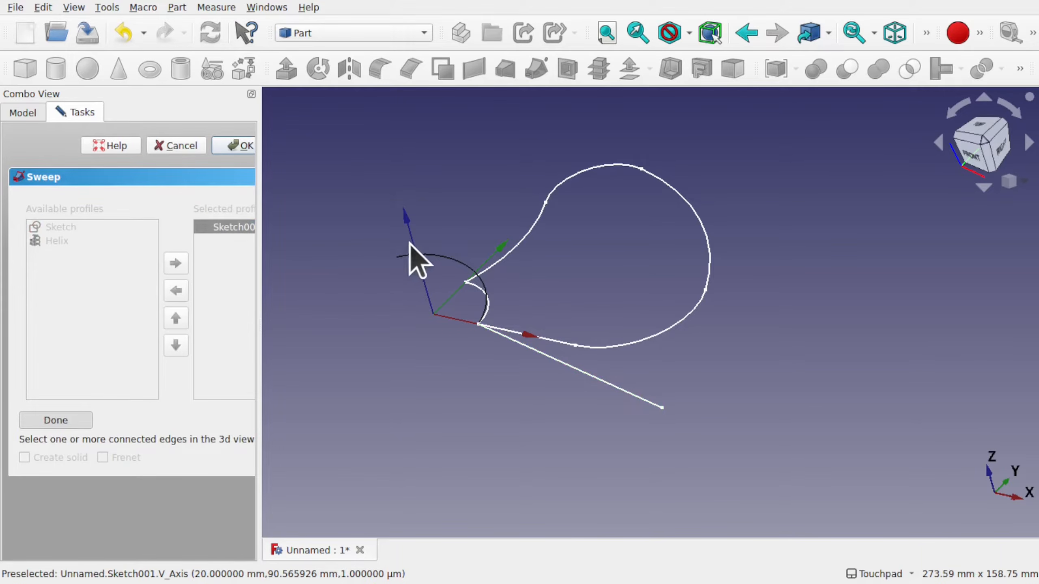
{"action": "left_click", "coordinate": [453, 262]}
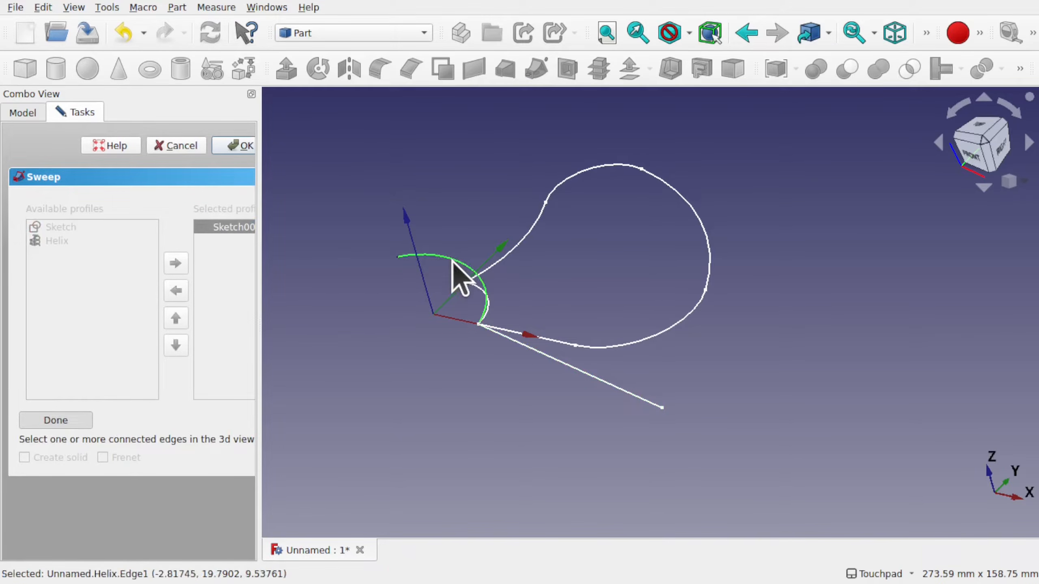
{"action": "left_click", "coordinate": [75, 427]}
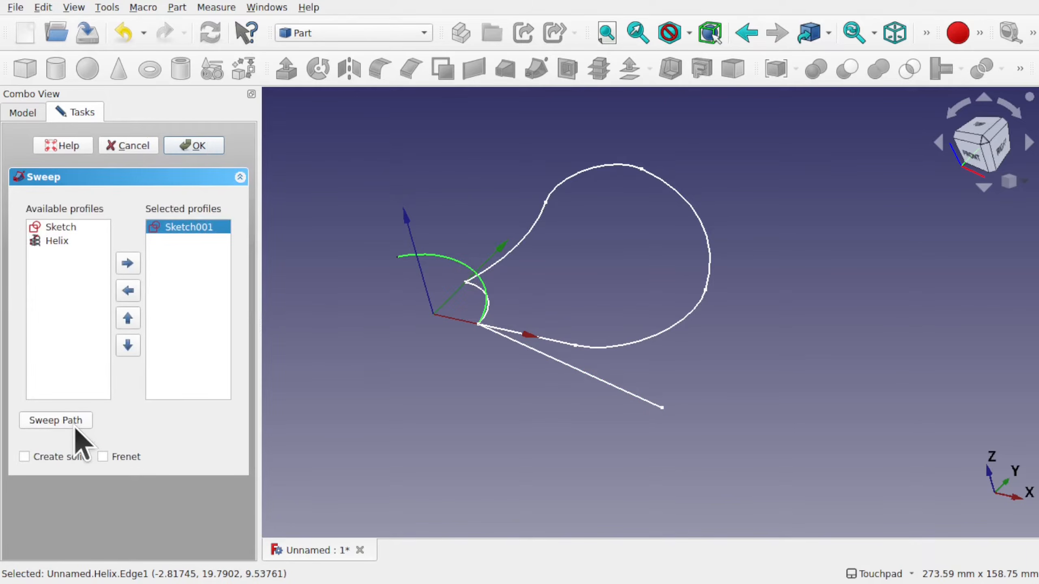
{"action": "left_click", "coordinate": [200, 150]}
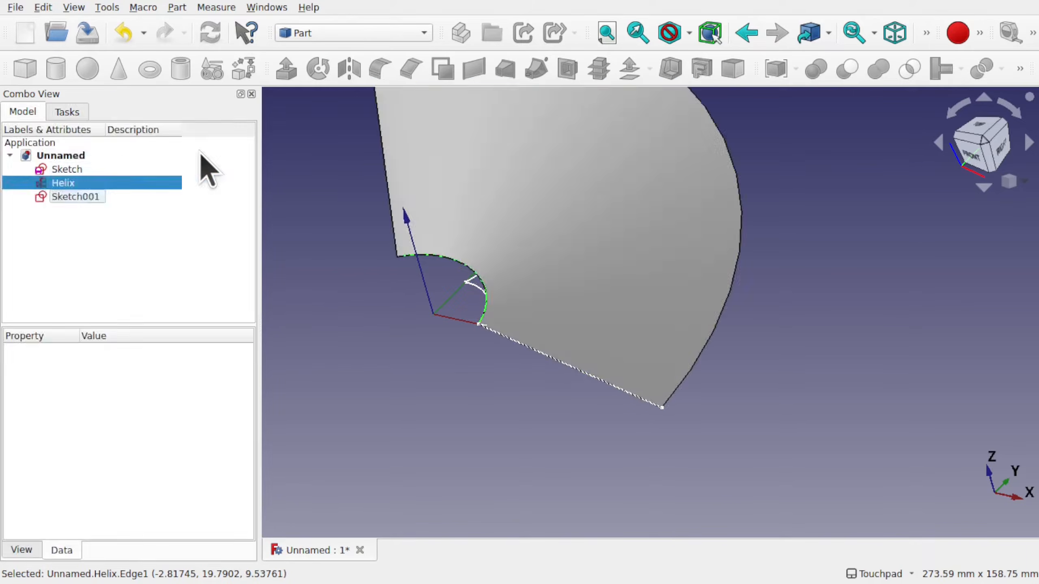
{"action": "middle_click_drag", "start_coordinate": [371, 174], "coordinate": [574, 349]}
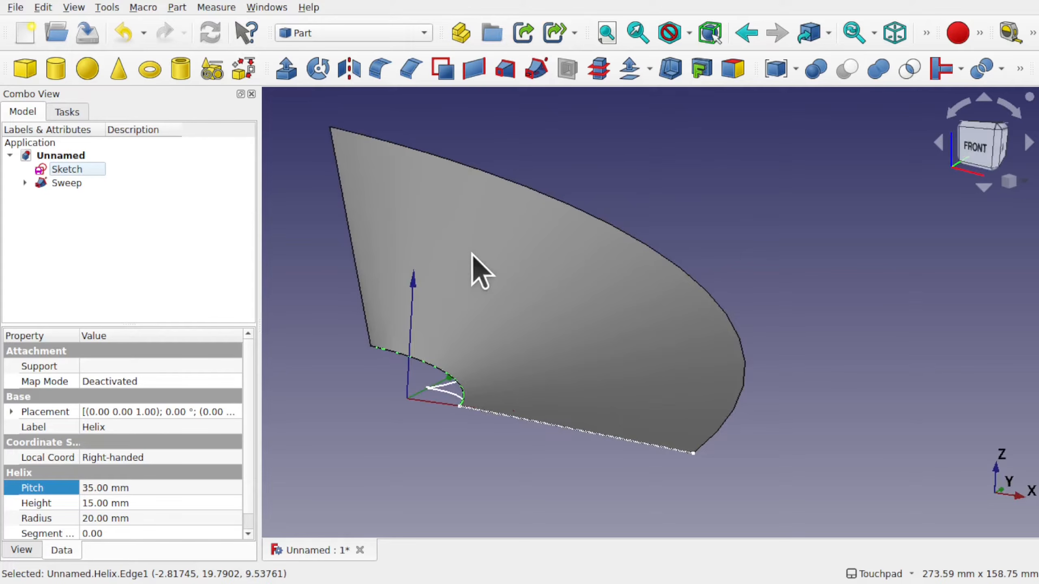
Thicken the swept surface with a 3 mm 3D Offset in Skin mode with Arc joins and the offset filled
{"action": "left_click", "coordinate": [63, 184]}
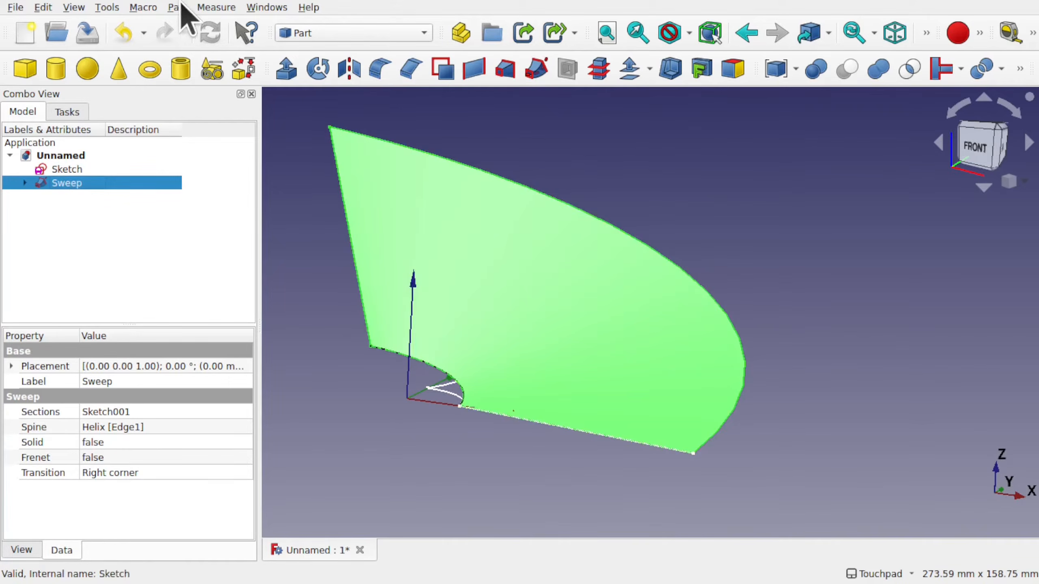
{"action": "left_click", "coordinate": [178, 7]}
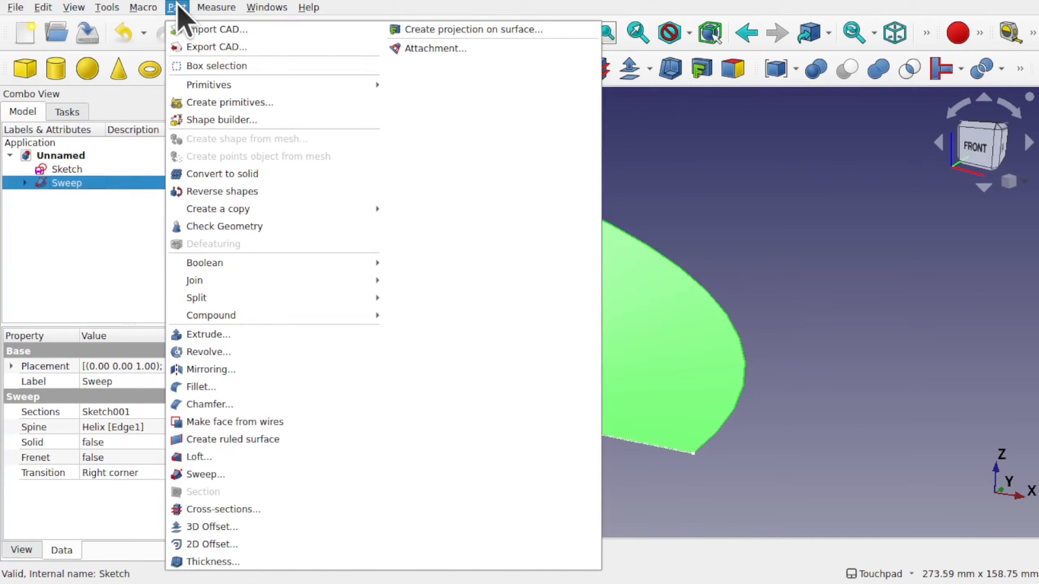
{"action": "left_click", "coordinate": [283, 528]}
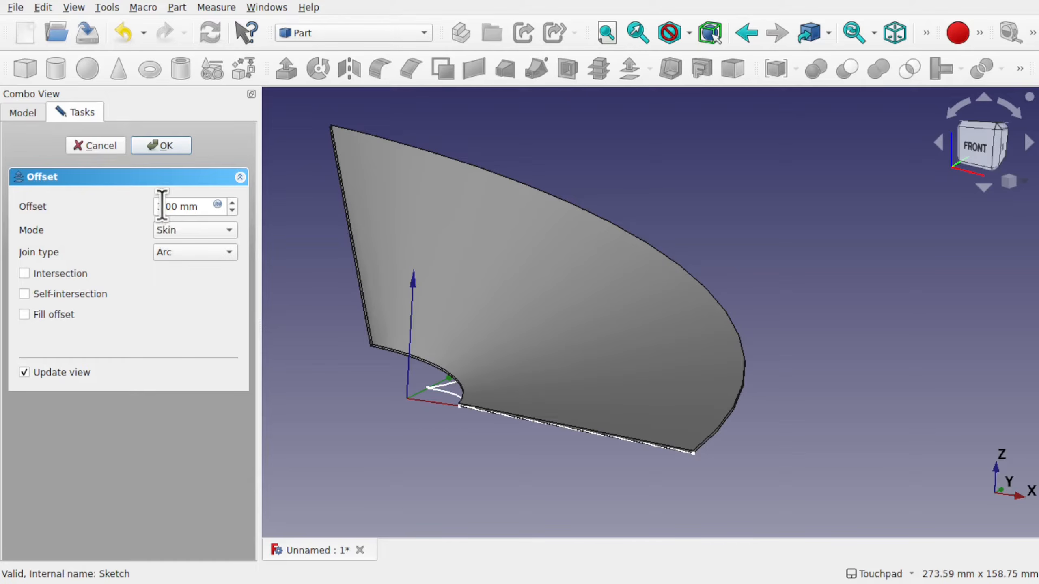
{"action": "type", "text": "3"}
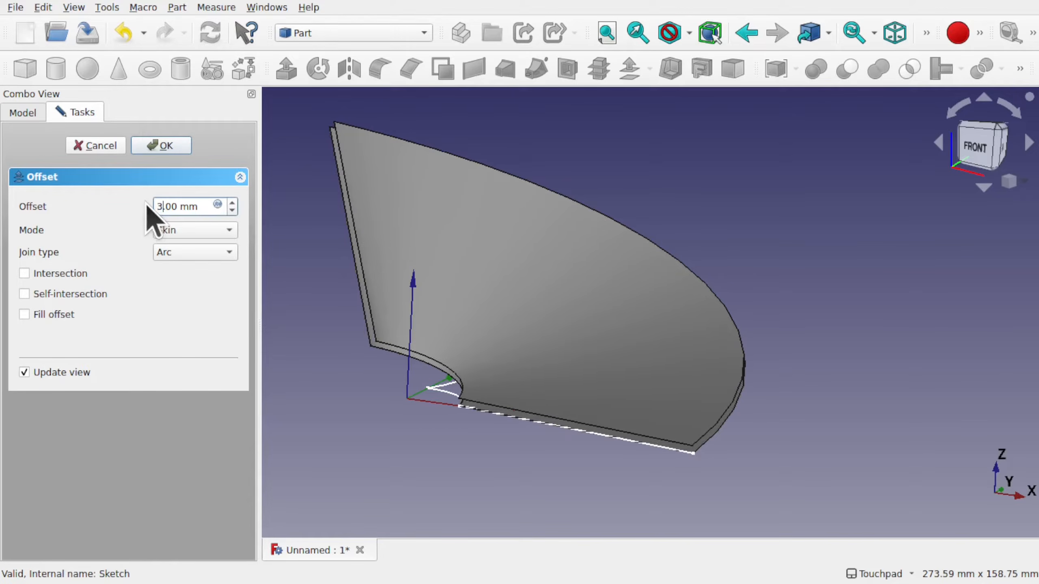
{"action": "left_click", "coordinate": [24, 315]}
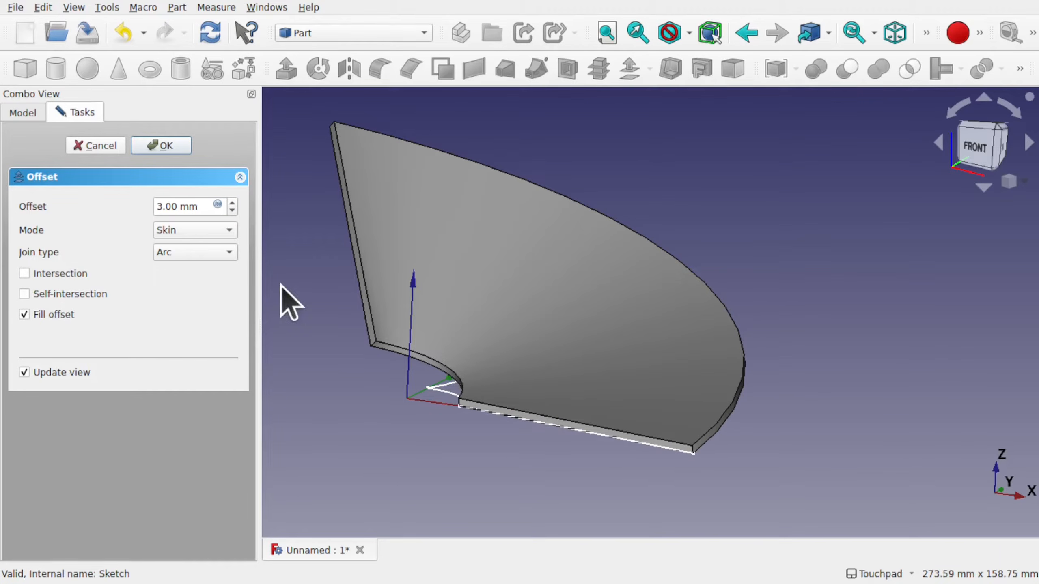
{"action": "left_click", "coordinate": [162, 146]}
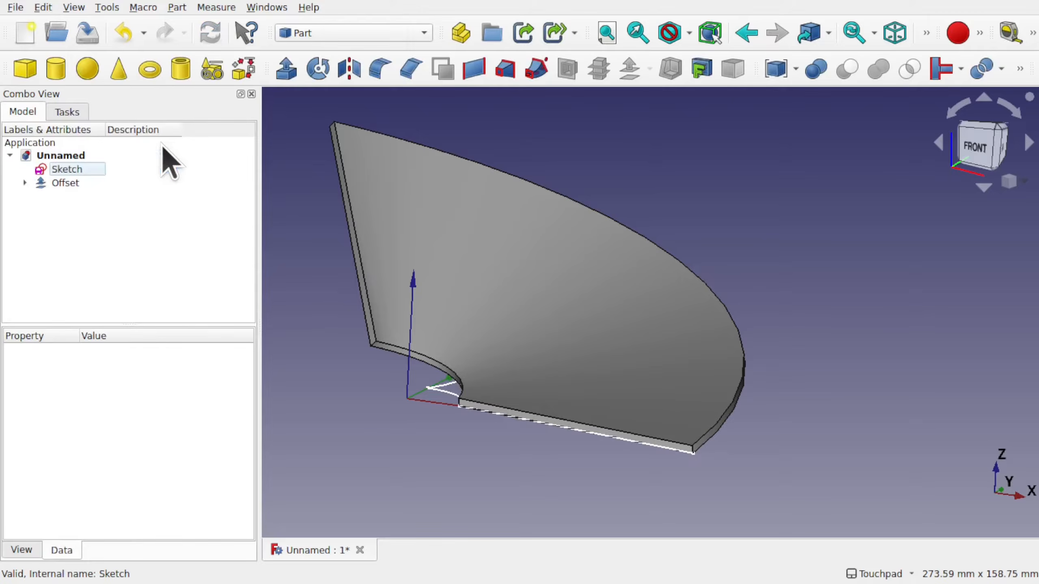
{"action": "left_click", "coordinate": [24, 184]}
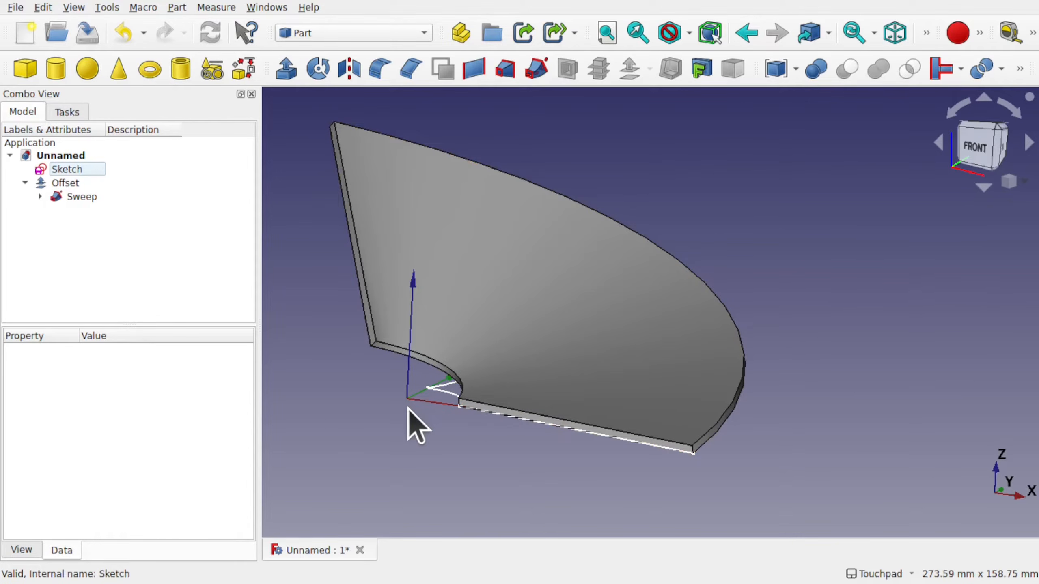
{"action": "left_click", "coordinate": [25, 183]}
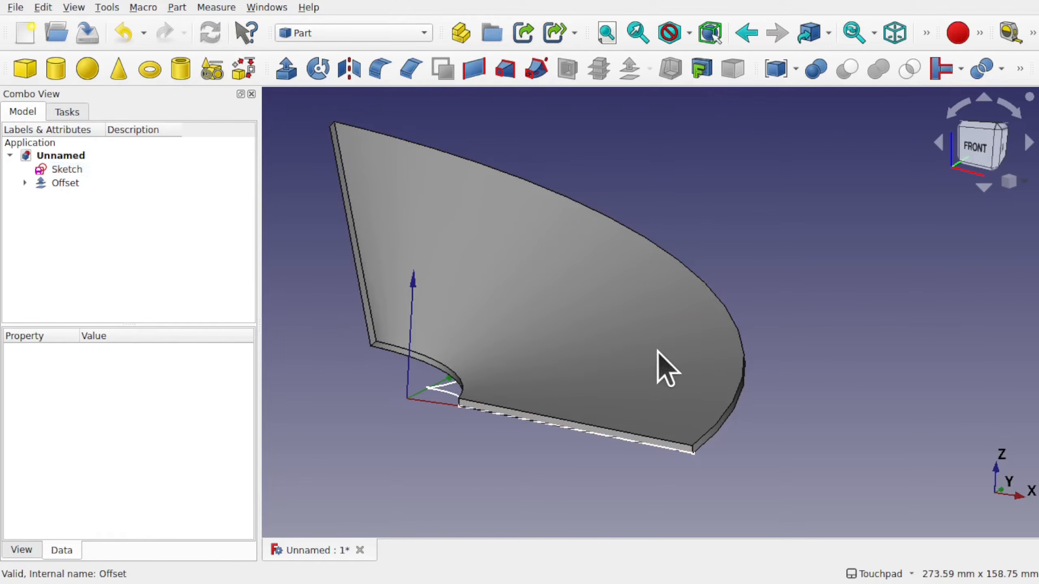
Extrude the blade profile sketch 50 mm along its normal as a solid
{"action": "left_click_drag", "start_coordinate": [655, 345], "coordinate": [449, 322], "text": "shift"}
{"action": "left_click", "coordinate": [665, 405]}
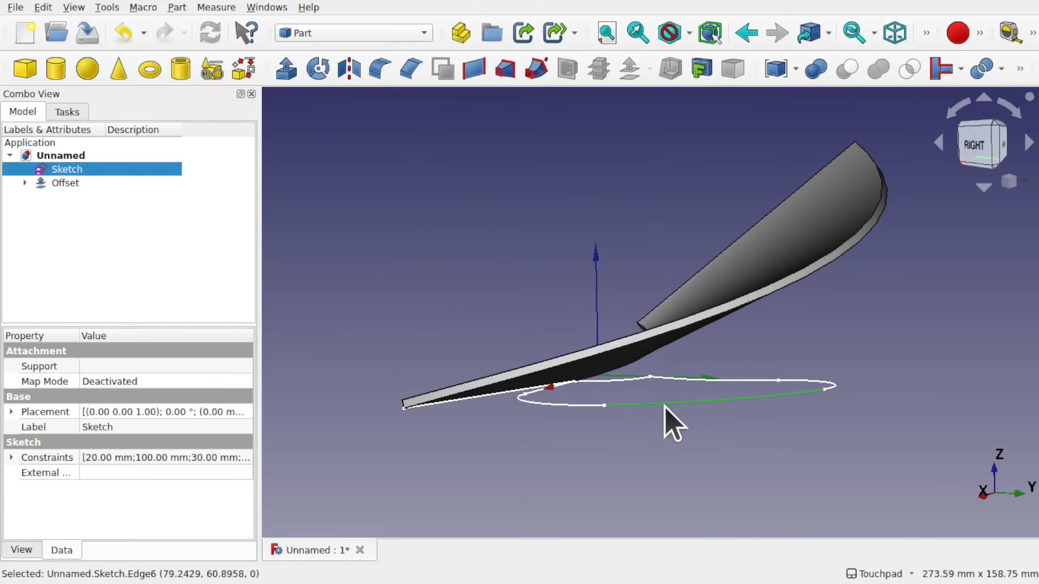
{"action": "mouse_move", "coordinate": [696, 404]}
{"action": "left_mouse_down", "text": "shift"}
{"action": "mouse_move", "coordinate": [784, 410]}
{"action": "mouse_move", "coordinate": [685, 406]}
{"action": "left_mouse_up", "text": "shift"}
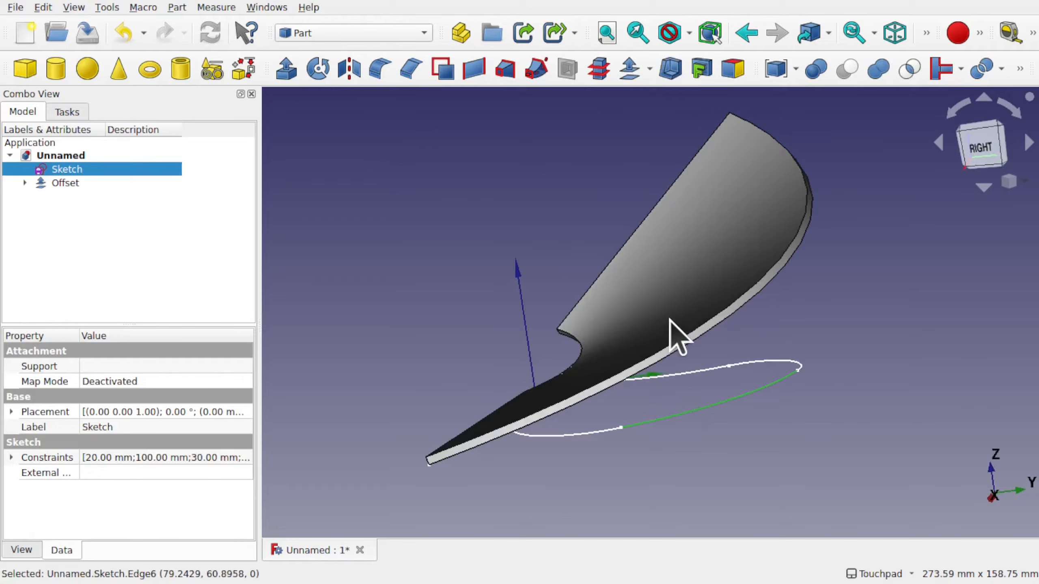
{"action": "left_click", "coordinate": [283, 77]}
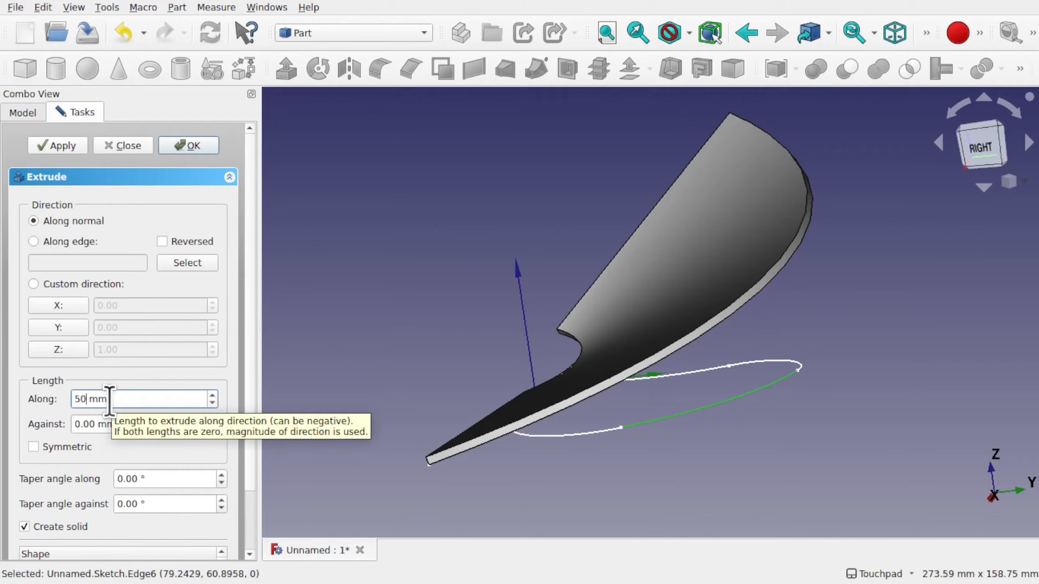
{"action": "left_click", "coordinate": [192, 147]}
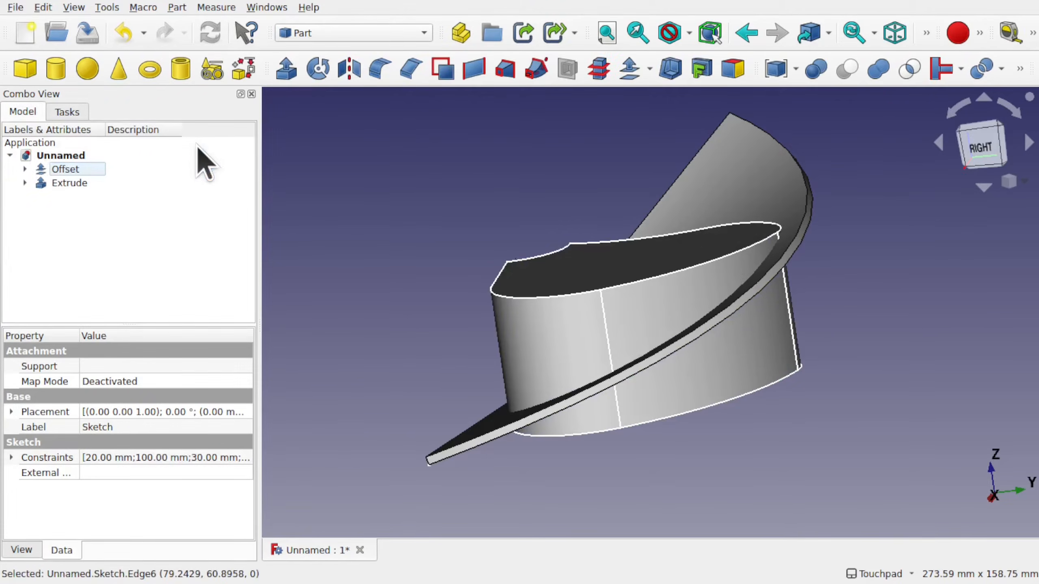
Check where the extruded blade profile meets the offset sweep and set the extrusion's forward length to 60 mm
{"action": "middle_click_drag", "start_coordinate": [796, 256], "coordinate": [731, 327]}
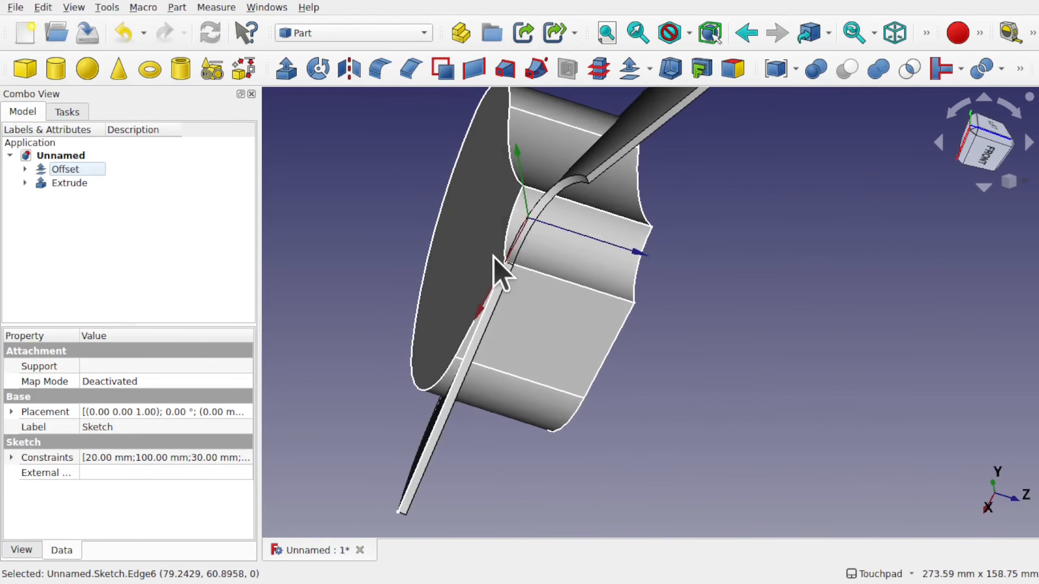
{"action": "scroll", "coordinate": [501, 272], "scroll_direction": "up", "scroll_amount": 5}
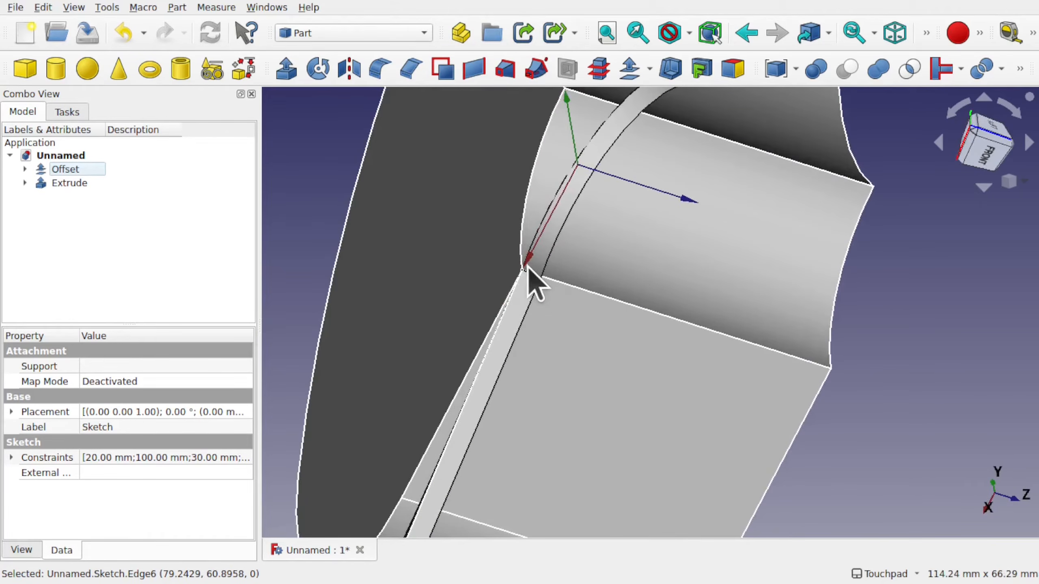
{"action": "middle_click_drag", "start_coordinate": [529, 279], "coordinate": [504, 227]}
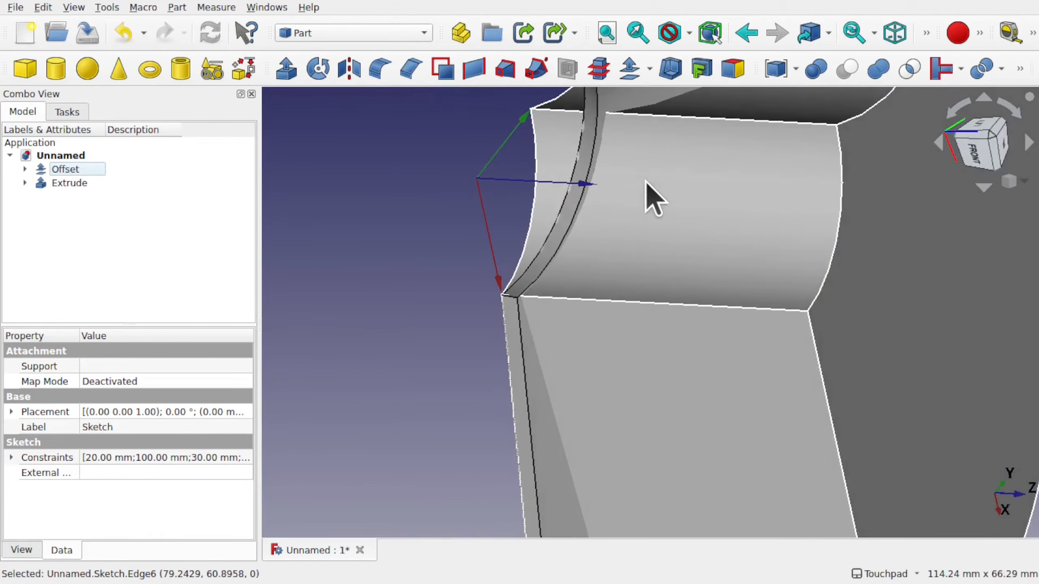
{"action": "scroll", "coordinate": [645, 182], "scroll_direction": "down", "scroll_amount": 4}
{"action": "mouse_move", "coordinate": [645, 182]}
{"action": "middle_mouse_down"}
{"action": "mouse_move", "coordinate": [659, 188]}
{"action": "mouse_move", "coordinate": [596, 165]}
{"action": "mouse_move", "coordinate": [632, 208]}
{"action": "mouse_move", "coordinate": [714, 197]}
{"action": "mouse_move", "coordinate": [760, 172]}
{"action": "mouse_move", "coordinate": [691, 274]}
{"action": "mouse_move", "coordinate": [498, 306]}
{"action": "mouse_move", "coordinate": [610, 272]}
{"action": "mouse_move", "coordinate": [854, 260]}
{"action": "mouse_move", "coordinate": [810, 243]}
{"action": "mouse_move", "coordinate": [804, 264]}
{"action": "middle_mouse_up"}
{"action": "scroll", "coordinate": [853, 260], "scroll_direction": "up", "scroll_amount": 6}
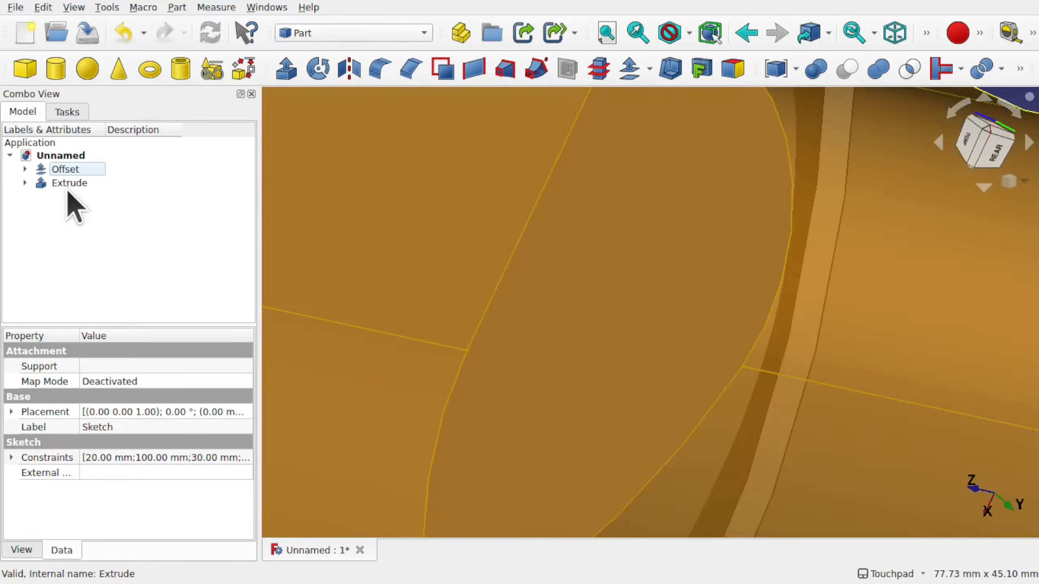
{"action": "left_click", "coordinate": [66, 187]}
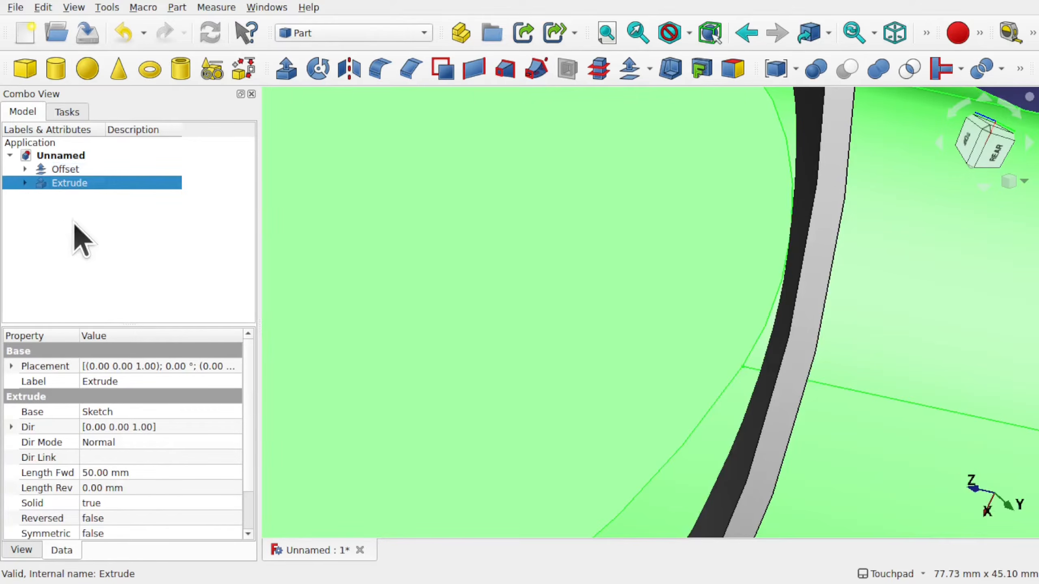
{"action": "left_click", "coordinate": [125, 473]}
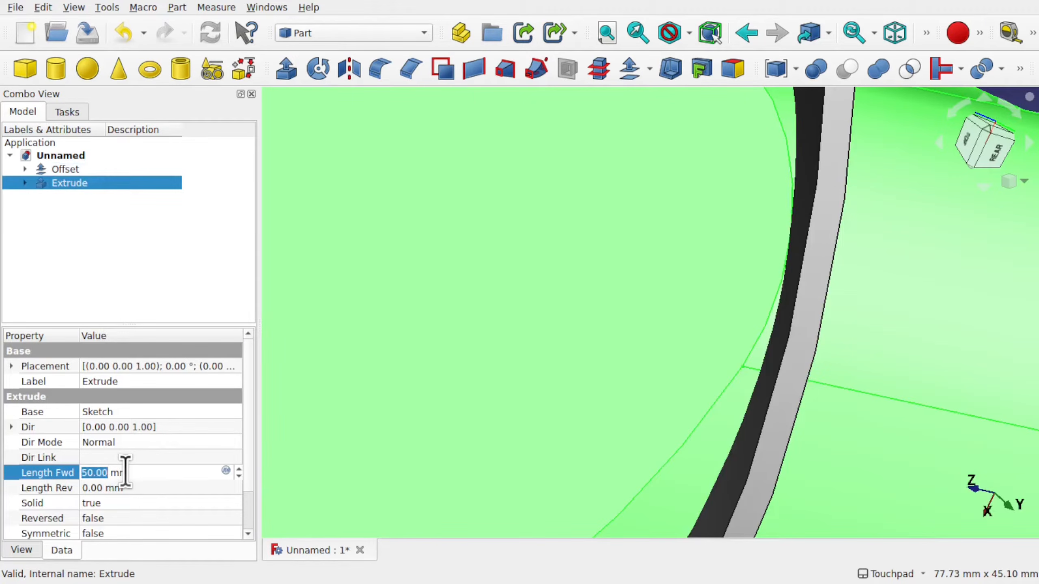
{"action": "key", "text": "Return"}
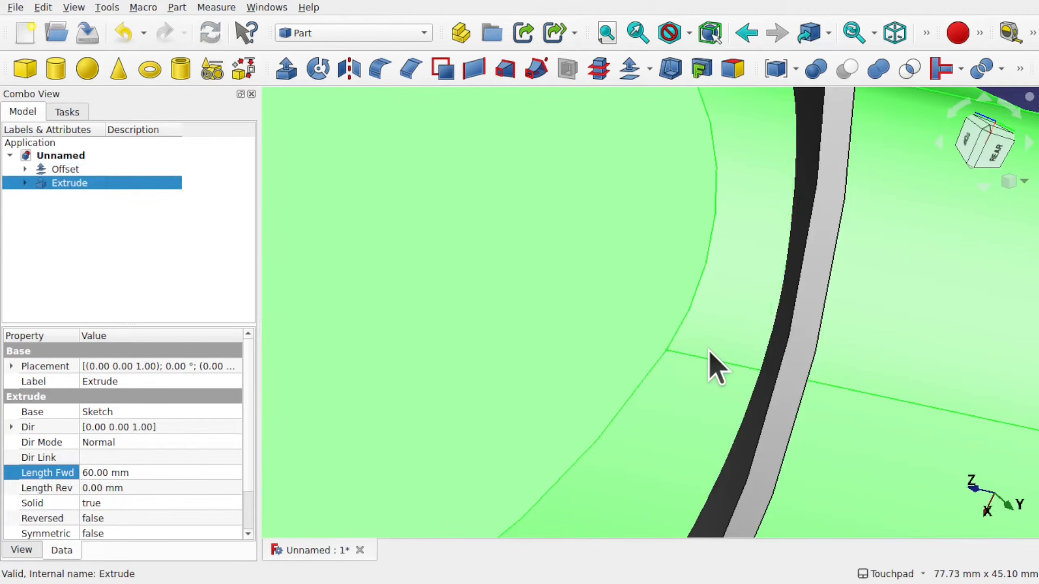
Create a Boolean Intersection of the extruded blade profile and the thickened sweep
{"action": "scroll", "coordinate": [708, 367], "scroll_direction": "down", "scroll_amount": 10}
{"action": "left_click_drag", "start_coordinate": [665, 395], "coordinate": [826, 323], "text": "shift"}
{"action": "scroll", "coordinate": [765, 332], "scroll_direction": "up", "scroll_amount": 4}
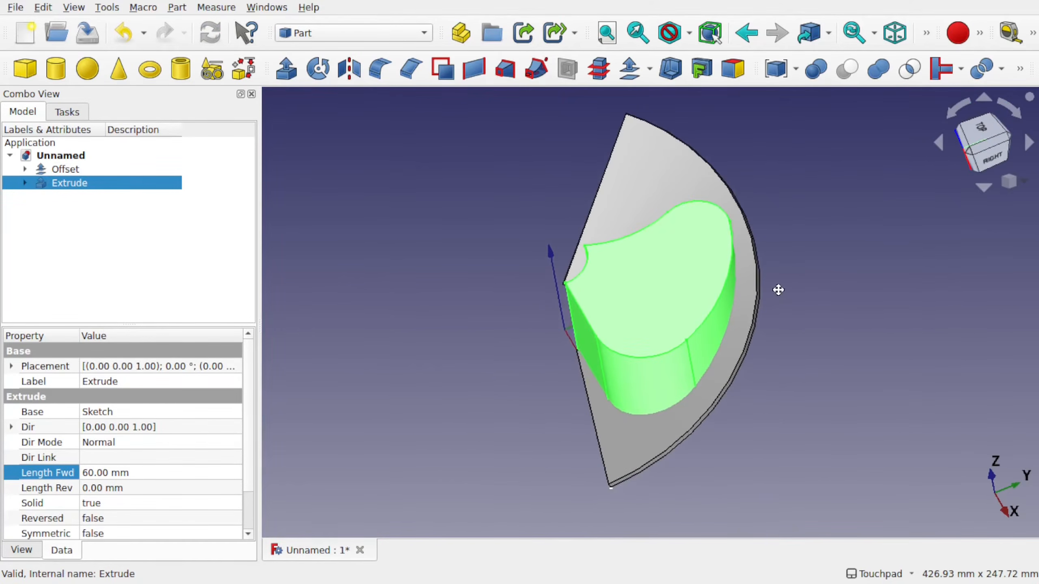
{"action": "scroll", "coordinate": [732, 352], "scroll_direction": "up", "scroll_amount": 2}
{"action": "scroll", "coordinate": [729, 346], "scroll_direction": "up", "scroll_amount": 1}
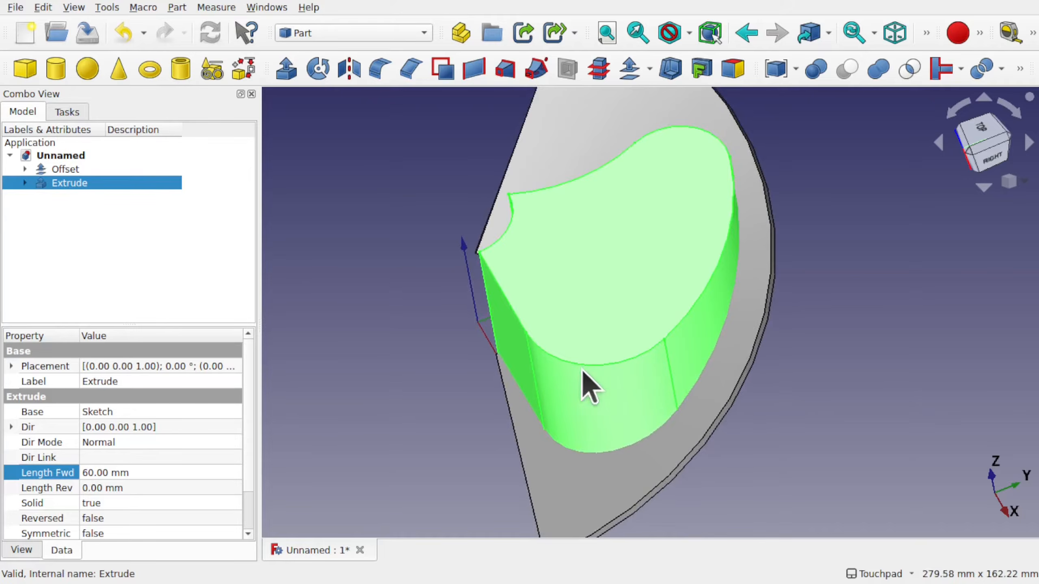
{"action": "left_click_drag", "start_coordinate": [626, 393], "coordinate": [703, 332], "text": "shift"}
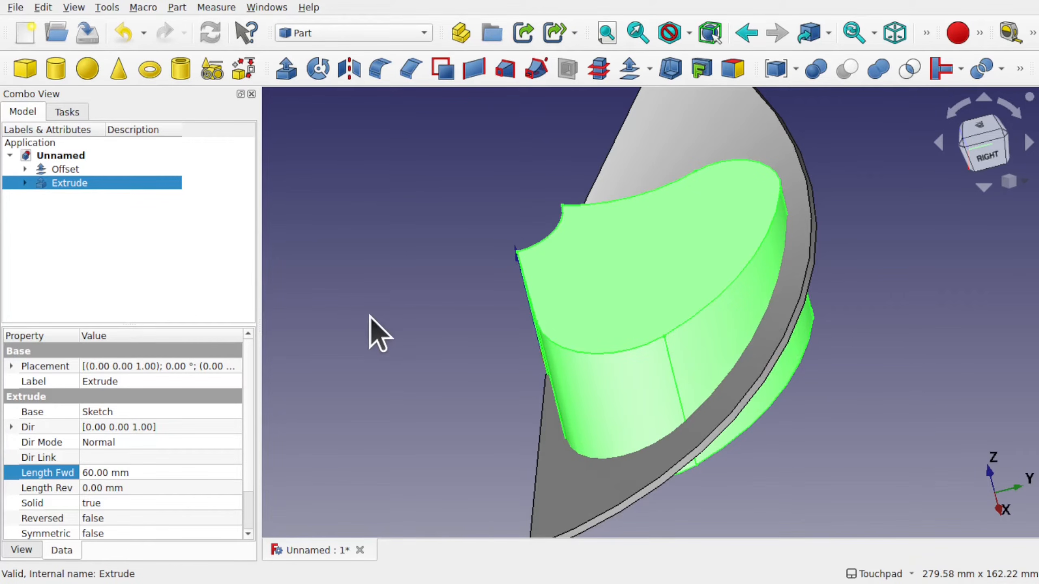
{"action": "left_click", "coordinate": [420, 283]}
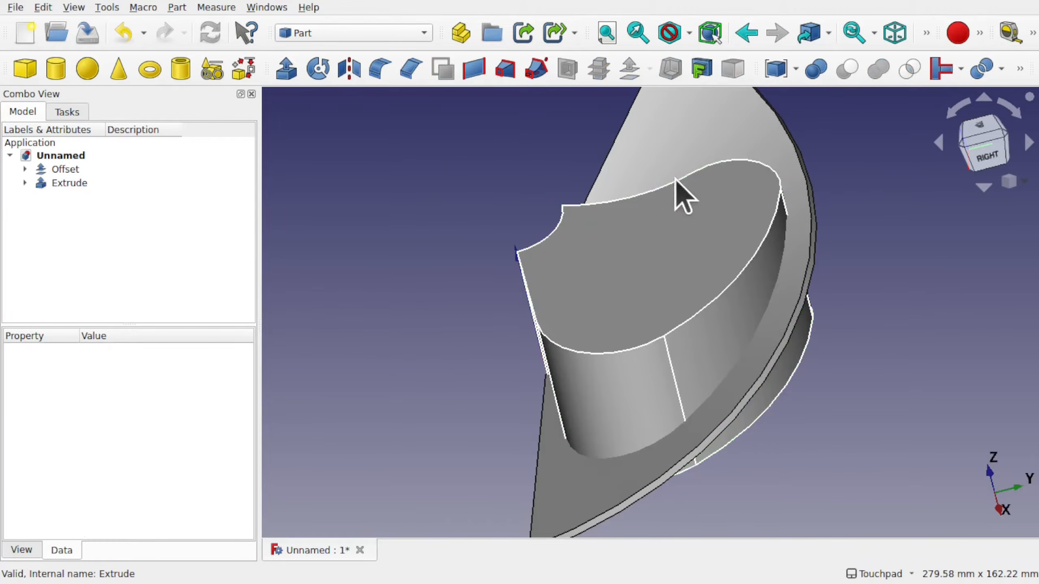
{"action": "left_click", "coordinate": [650, 276]}
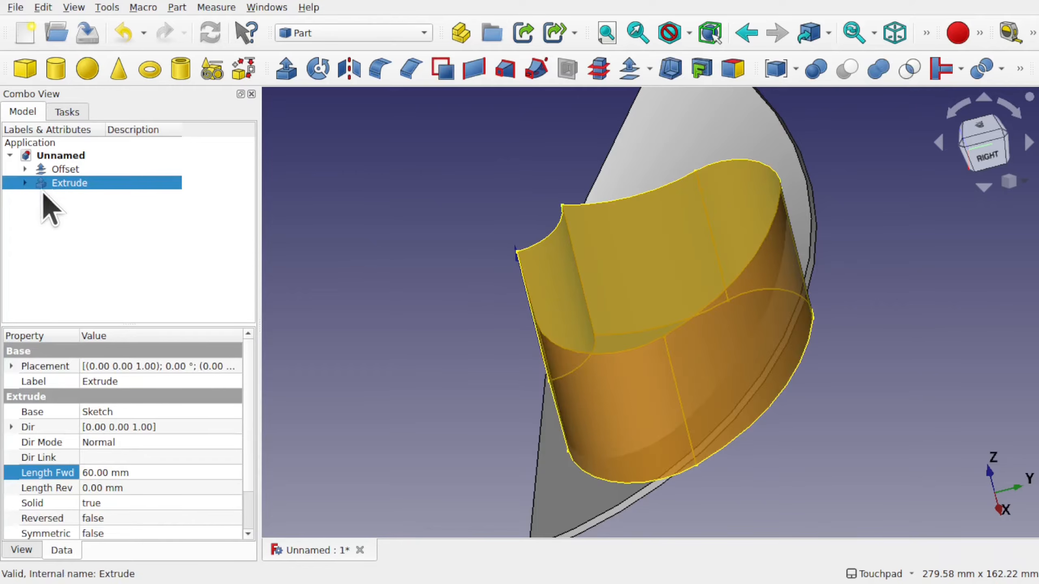
{"action": "left_click", "coordinate": [709, 136], "text": "ctrl"}
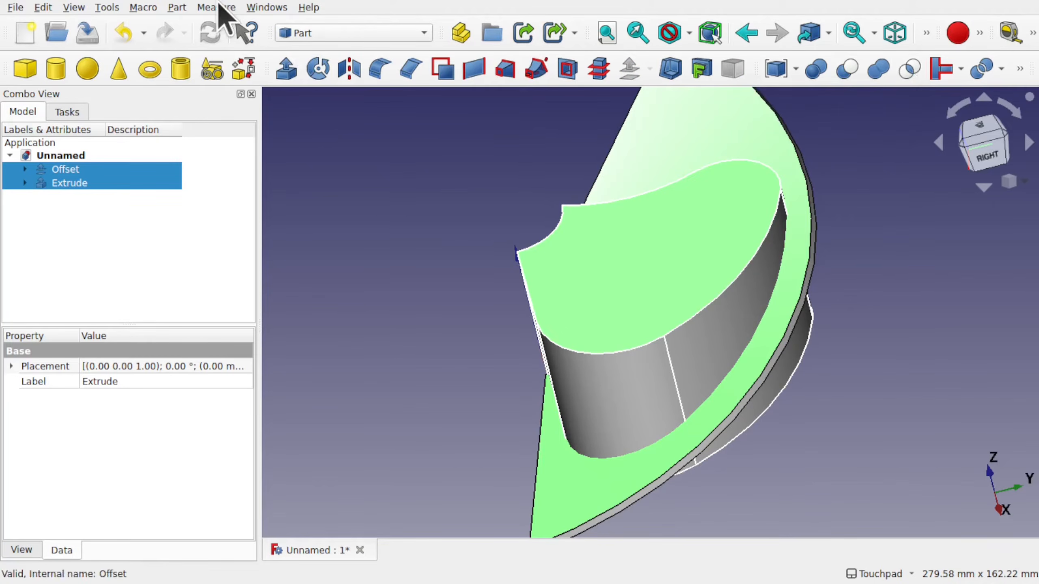
{"action": "left_click", "coordinate": [178, 8]}
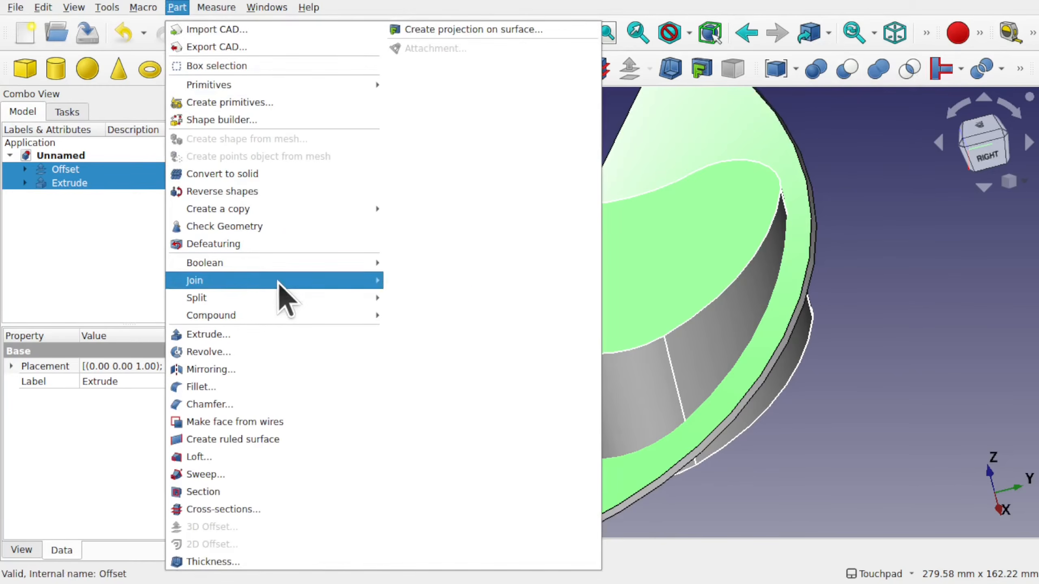
{"action": "mouse_move", "coordinate": [295, 265]}
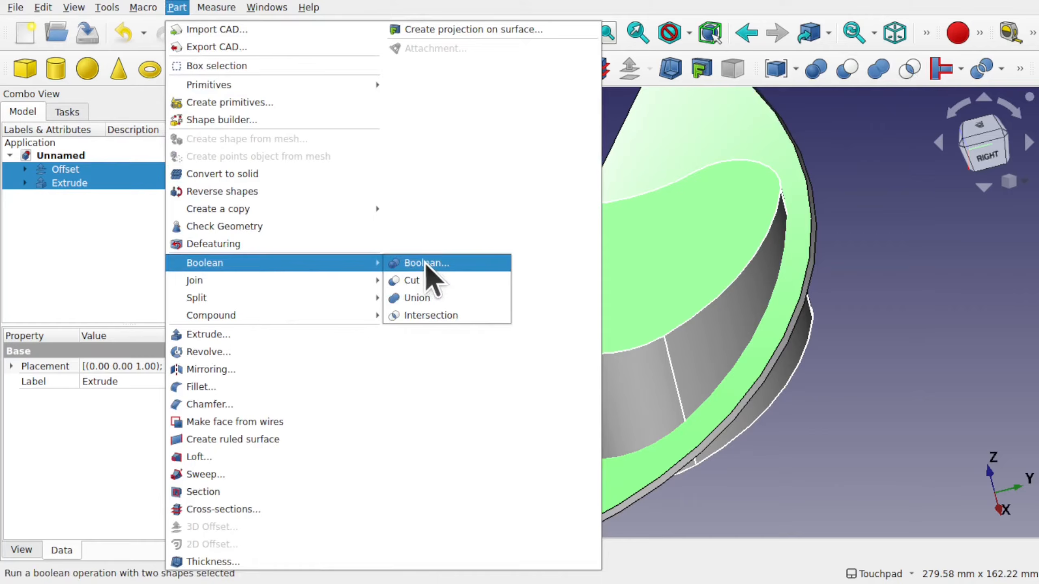
{"action": "left_click", "coordinate": [461, 314]}
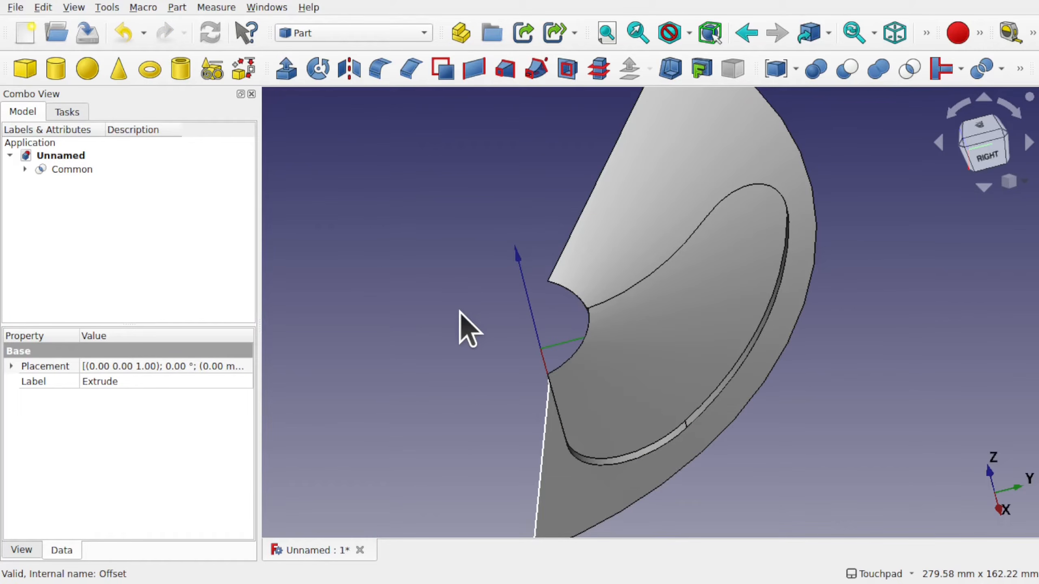
Hide the sweep surface, the line sketch Sketch001 and the helix so only the twisted blade is shown
{"action": "left_click_drag", "start_coordinate": [765, 360], "coordinate": [796, 430], "text": "shift"}
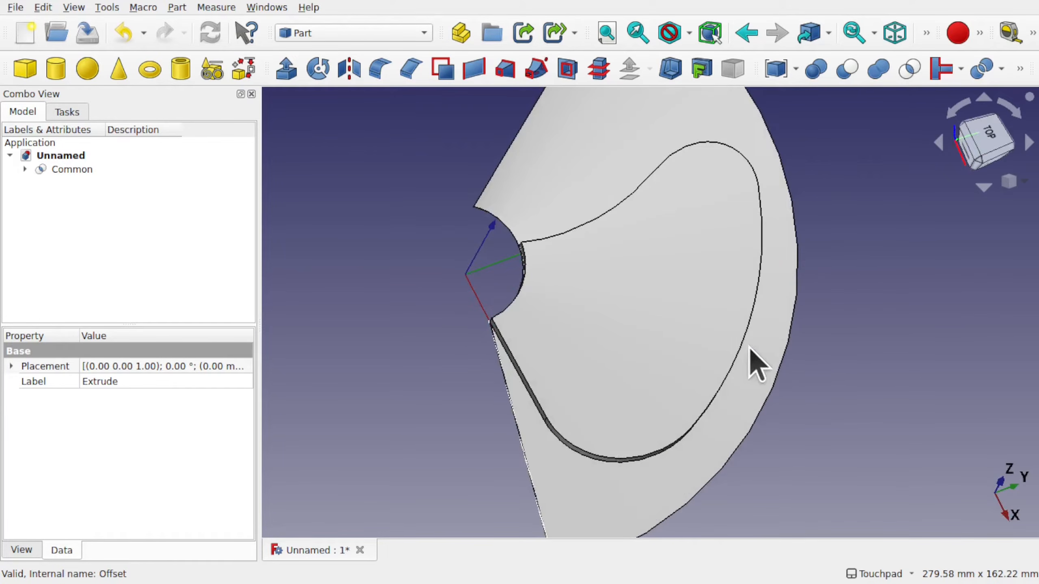
{"action": "left_click_drag", "start_coordinate": [719, 432], "coordinate": [670, 374], "text": "shift"}
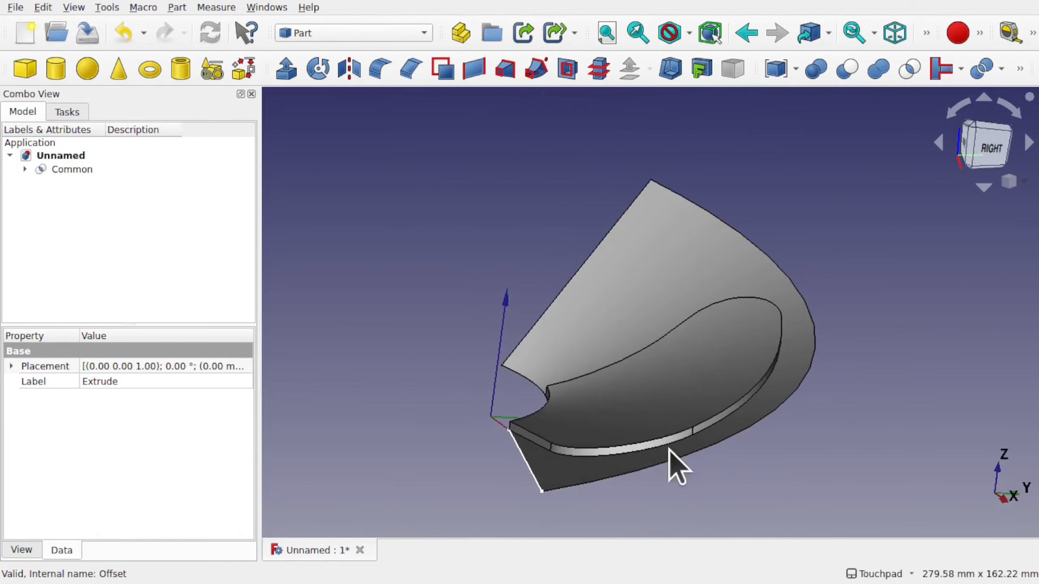
{"action": "left_click", "coordinate": [765, 406]}
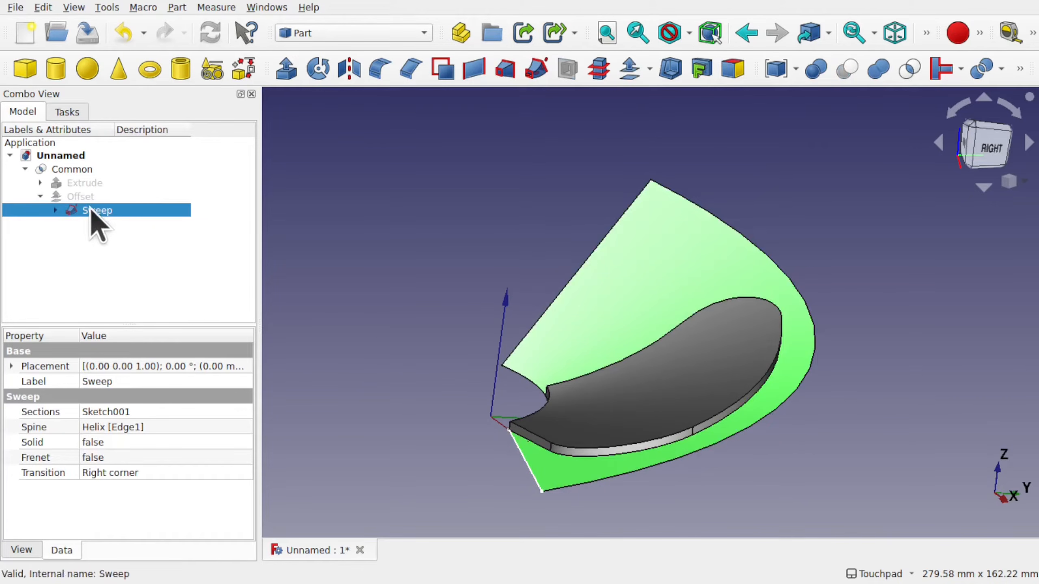
{"action": "key", "text": "space"}
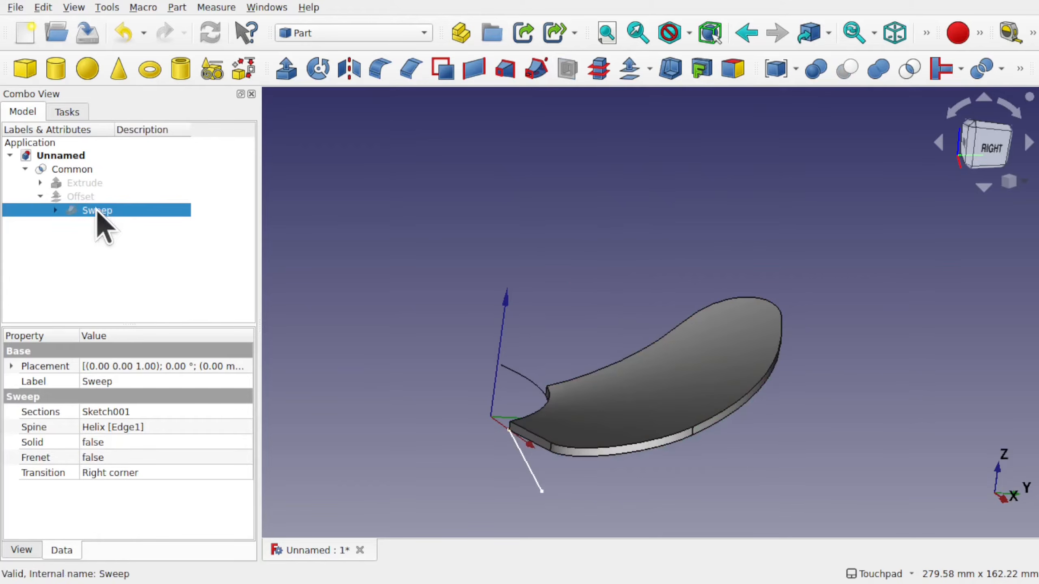
{"action": "left_click_drag", "start_coordinate": [547, 397], "coordinate": [615, 455], "text": "shift"}
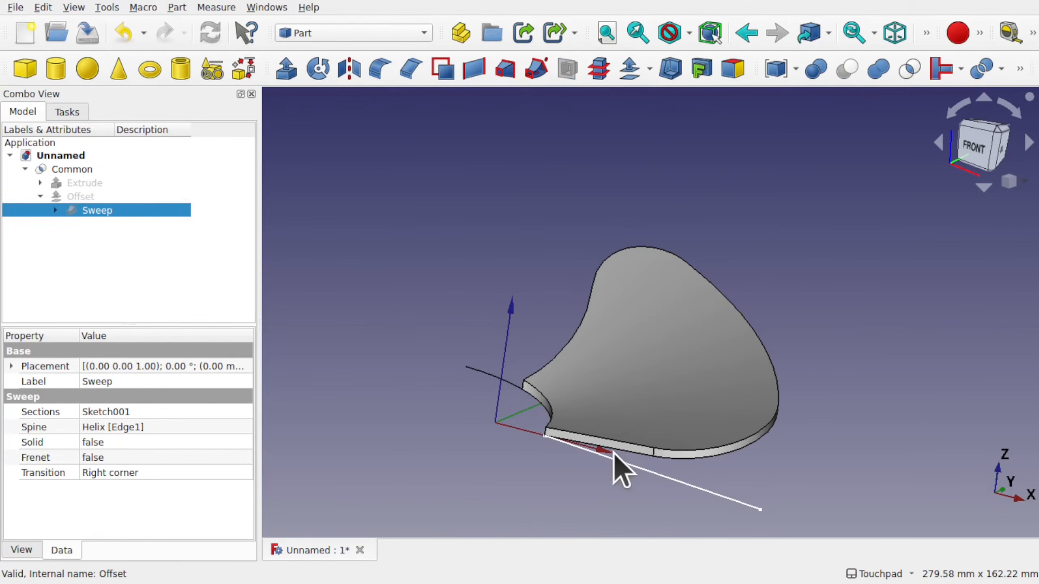
{"action": "left_click", "coordinate": [691, 485]}
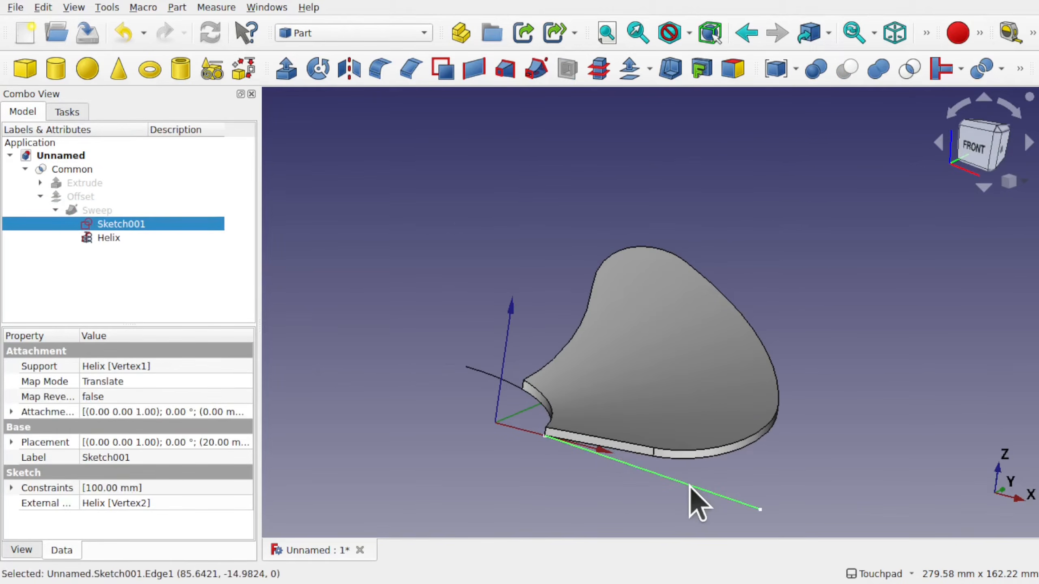
{"action": "left_click", "coordinate": [486, 374]}
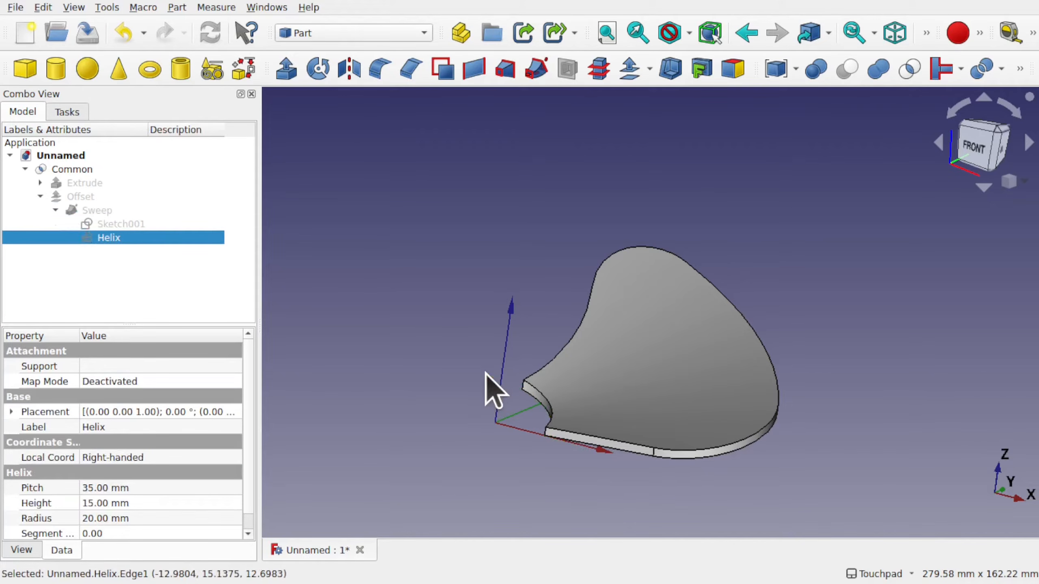
Switch to the Draft workbench and turn off the working grid
{"action": "left_click_drag", "start_coordinate": [694, 383], "coordinate": [659, 408], "text": "alt"}
{"action": "left_click_drag", "start_coordinate": [709, 384], "coordinate": [687, 291], "text": "shift"}
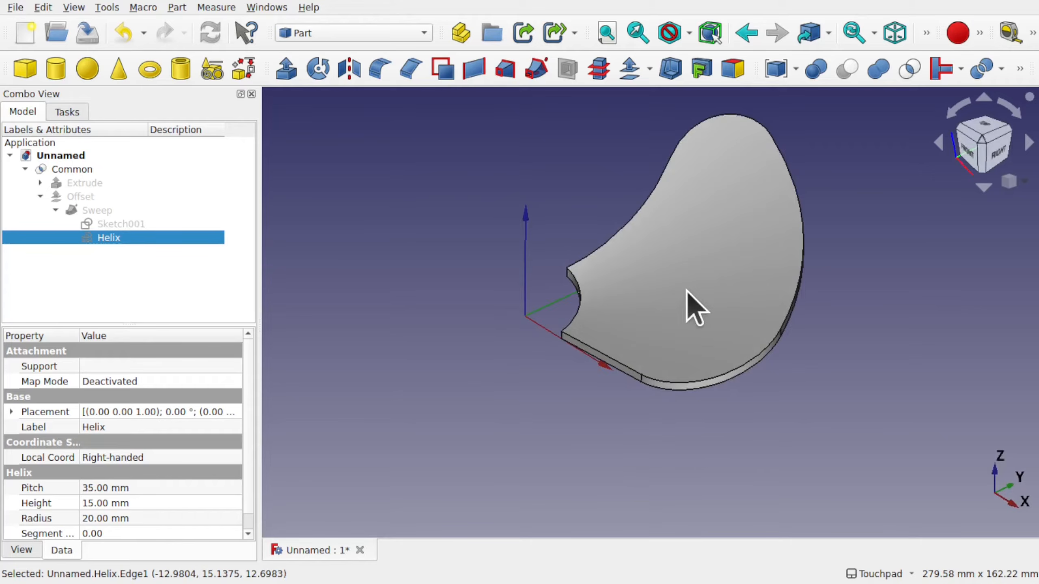
{"action": "left_click_drag", "start_coordinate": [696, 295], "coordinate": [691, 405], "text": "alt"}
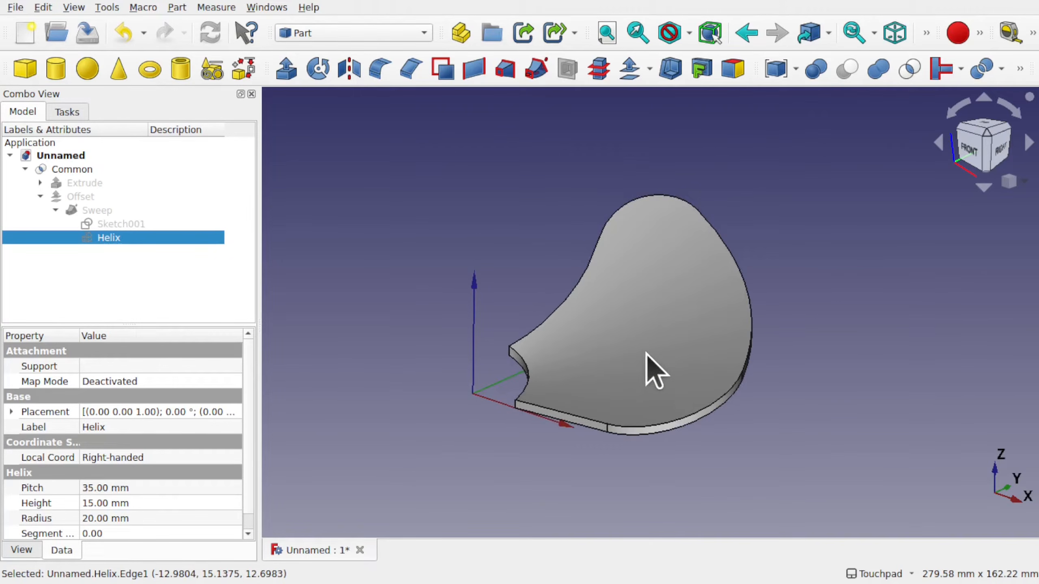
{"action": "left_click", "coordinate": [352, 34]}
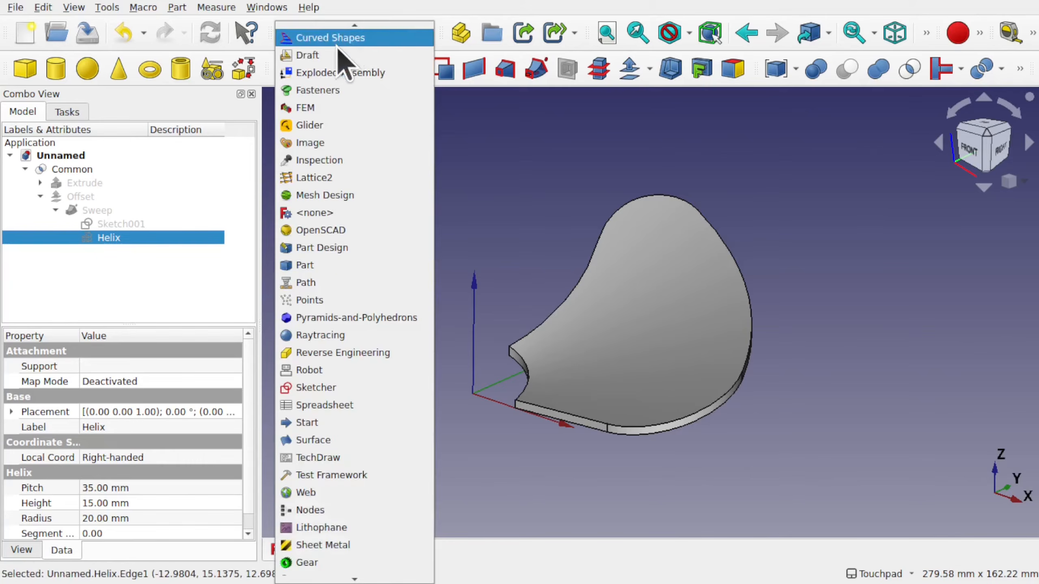
{"action": "left_click", "coordinate": [340, 55]}
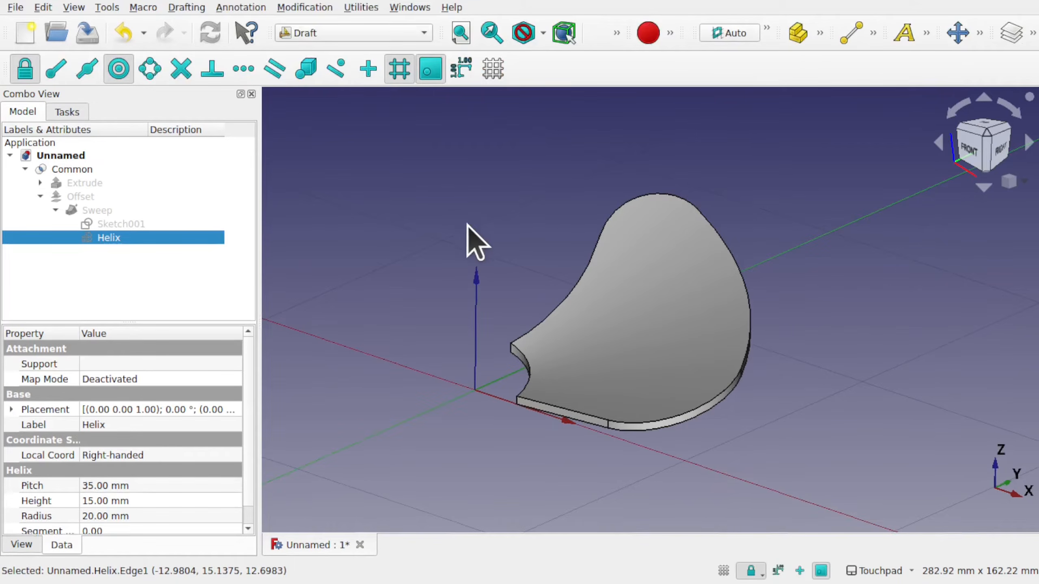
{"action": "left_click", "coordinate": [722, 571]}
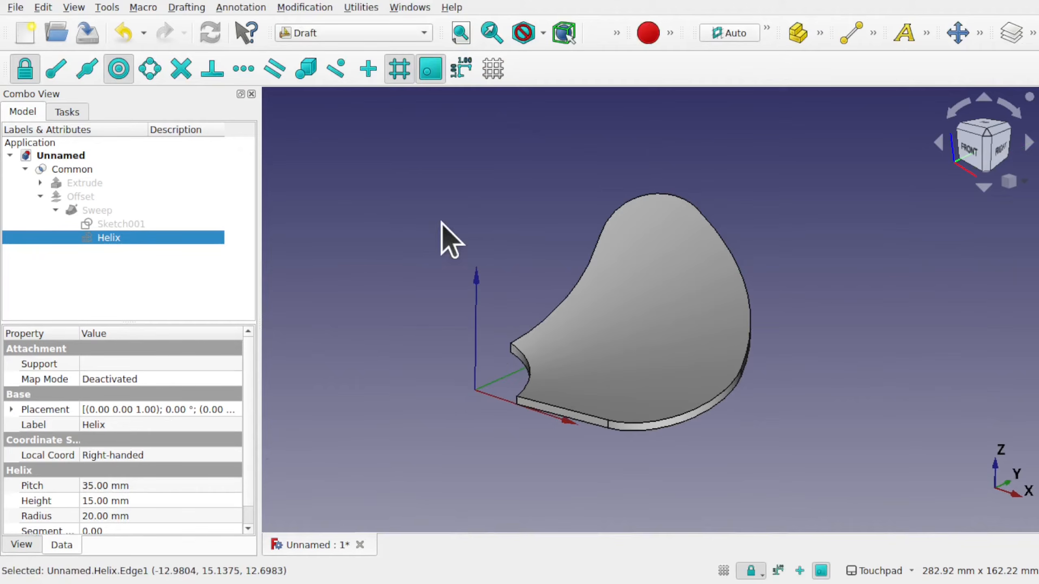
Save the document as "fan" in the Downloads folder
{"action": "left_click", "coordinate": [16, 6]}
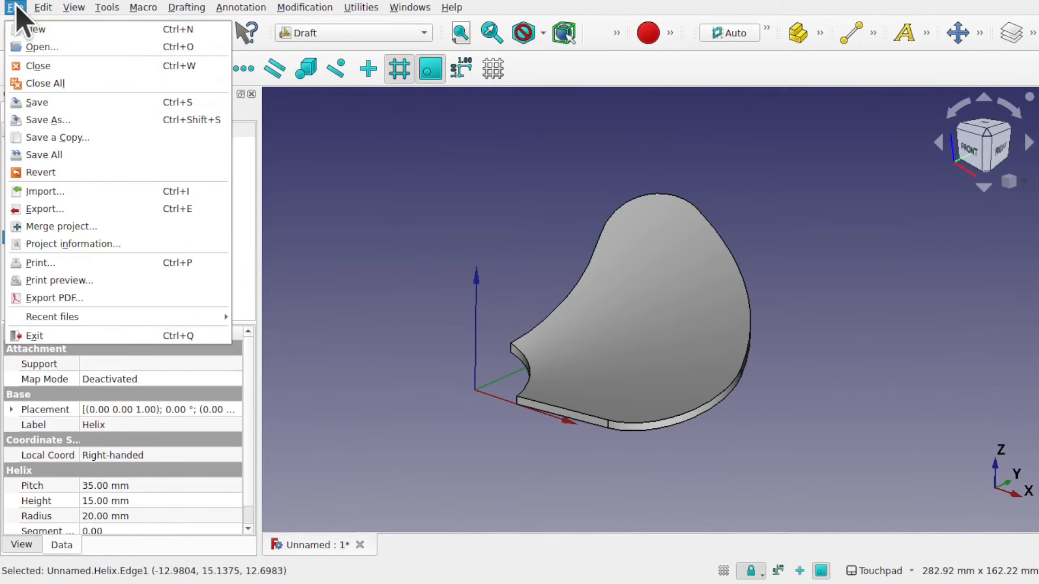
{"action": "left_click", "coordinate": [41, 120]}
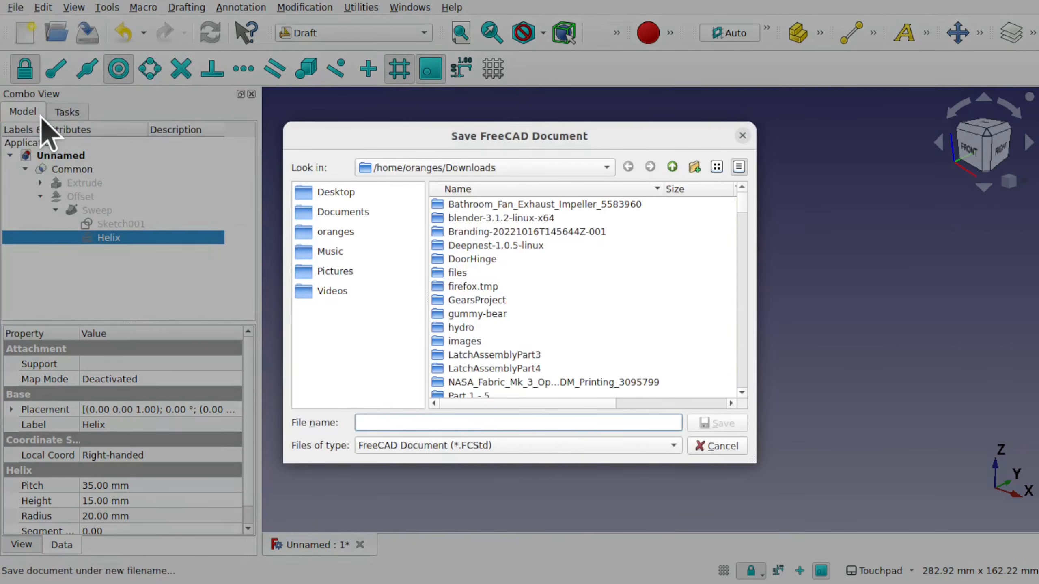
{"action": "type", "text": "fan"}
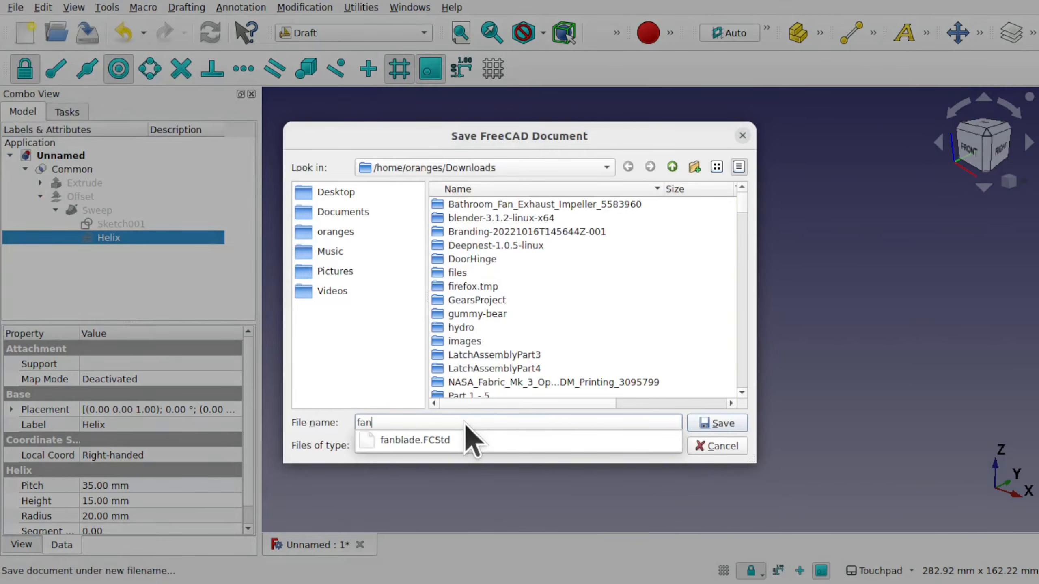
{"action": "key", "text": "Return"}
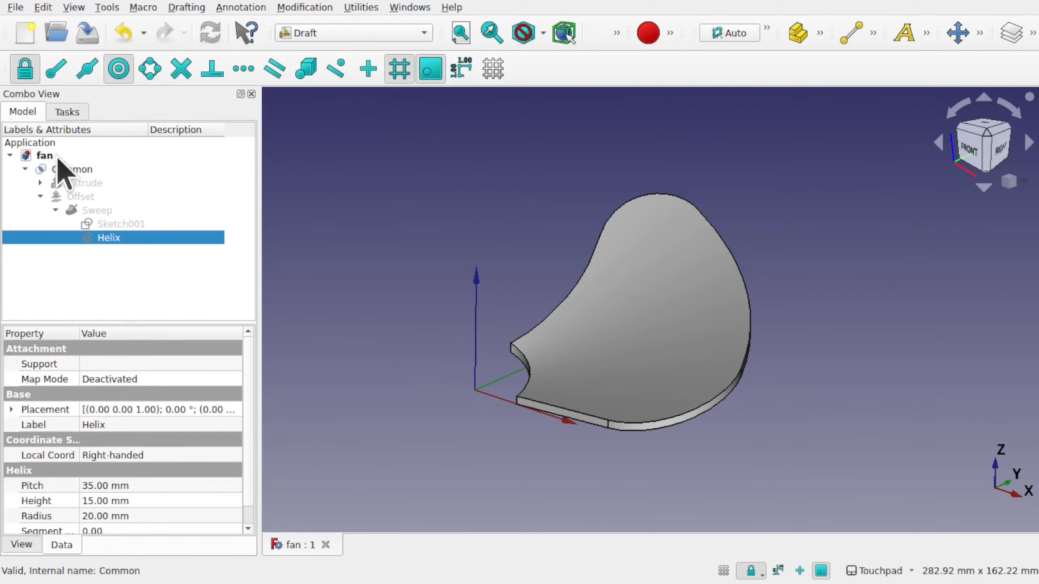
Create a polar array of the Common blade with 3 elements over 360°, centred on the origin, as a link array
{"action": "left_click", "coordinate": [84, 168]}
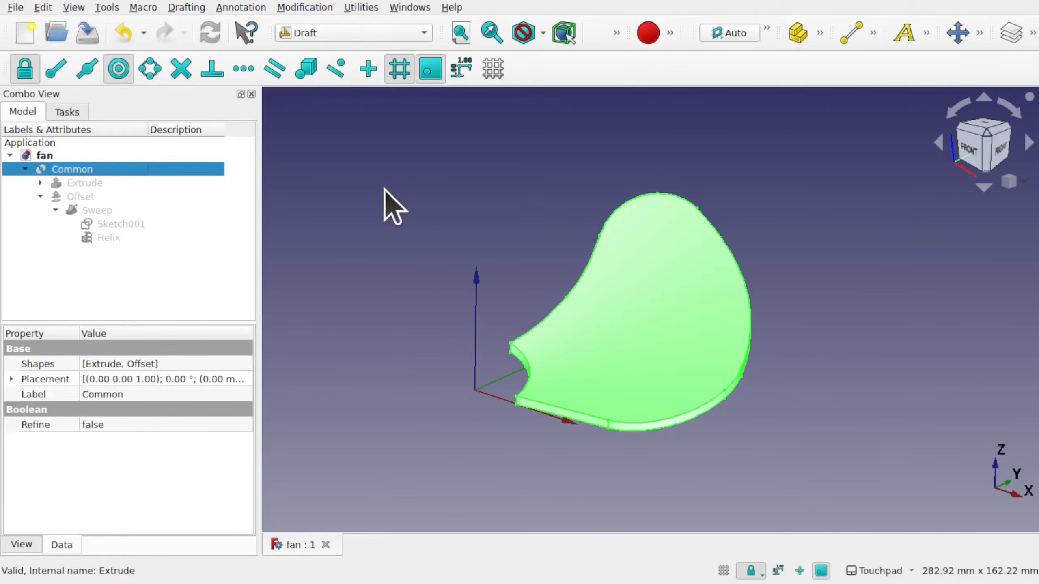
{"action": "left_click", "coordinate": [24, 168]}
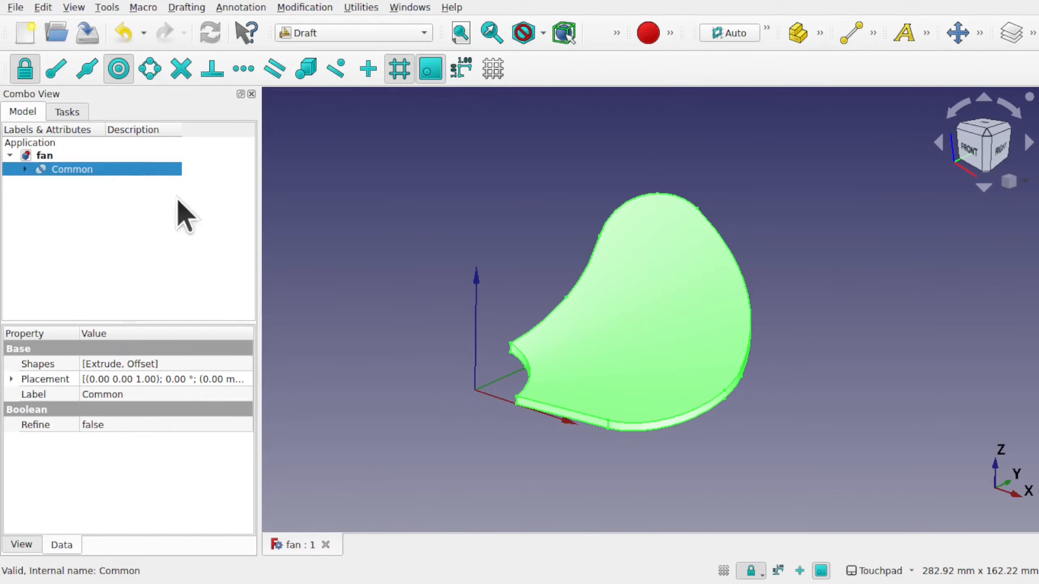
{"action": "left_click", "coordinate": [311, 8]}
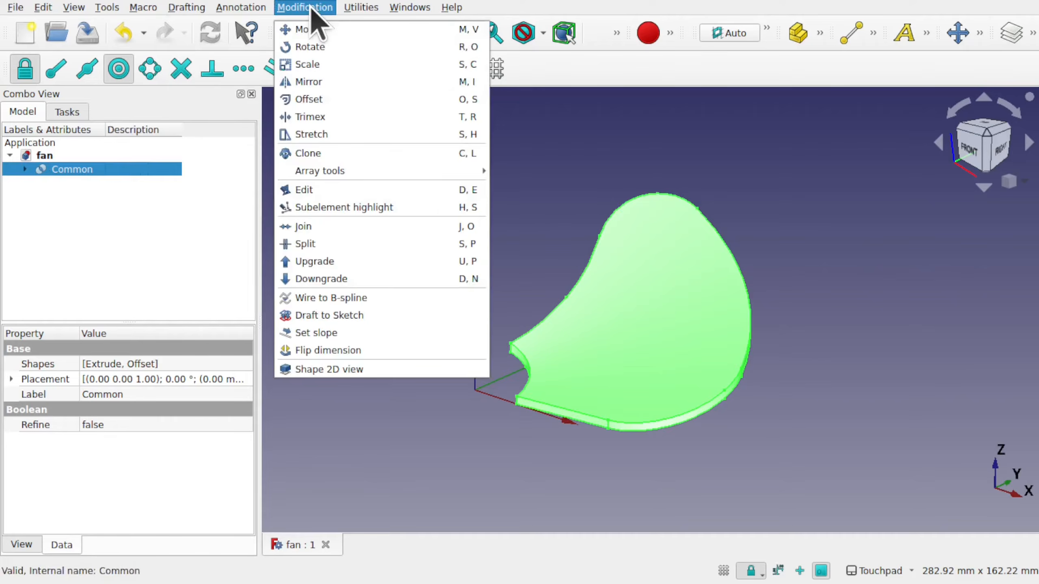
{"action": "mouse_move", "coordinate": [368, 175]}
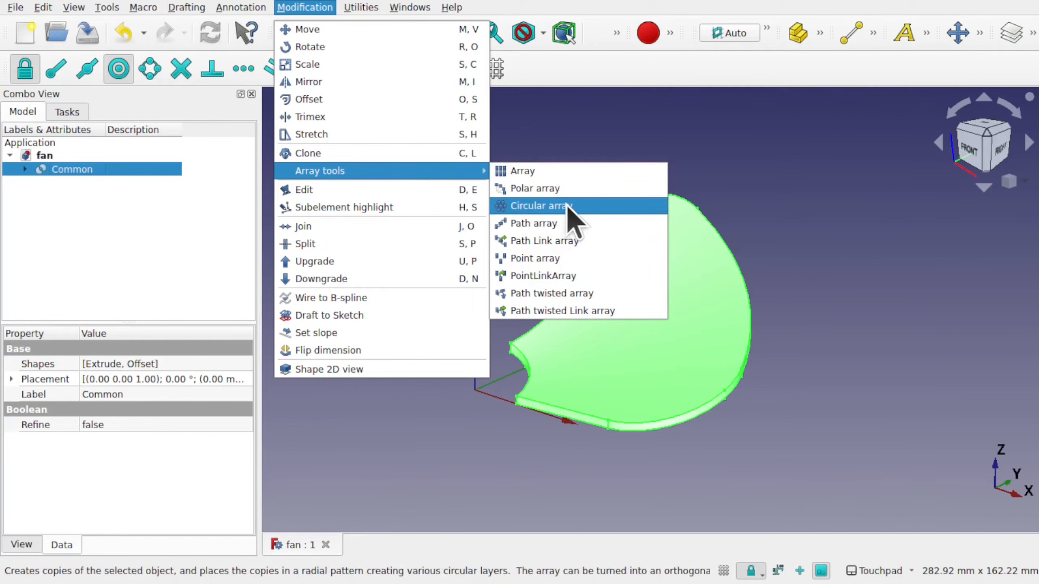
{"action": "left_click", "coordinate": [543, 192]}
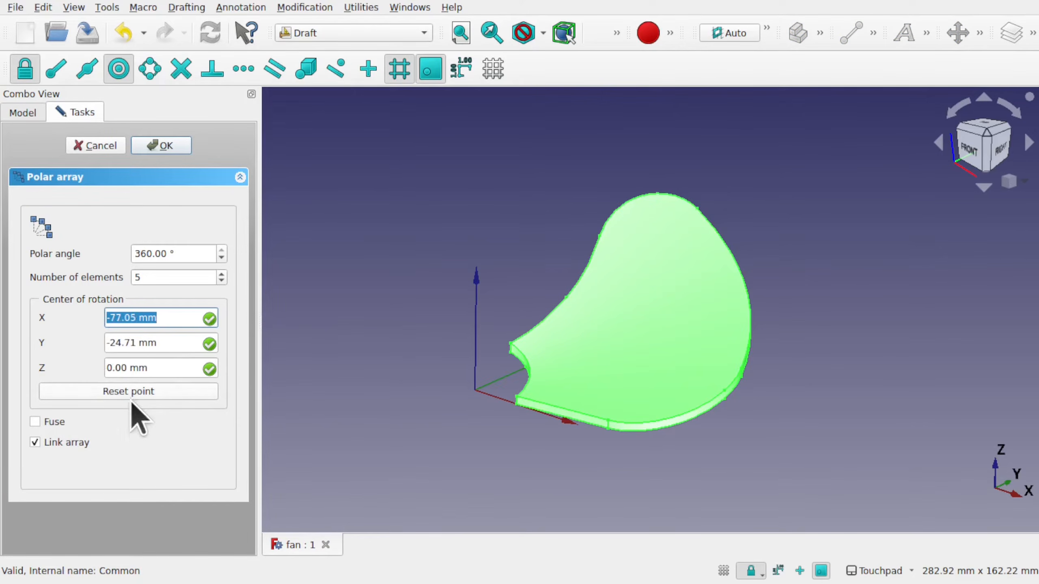
{"action": "left_click", "coordinate": [145, 395]}
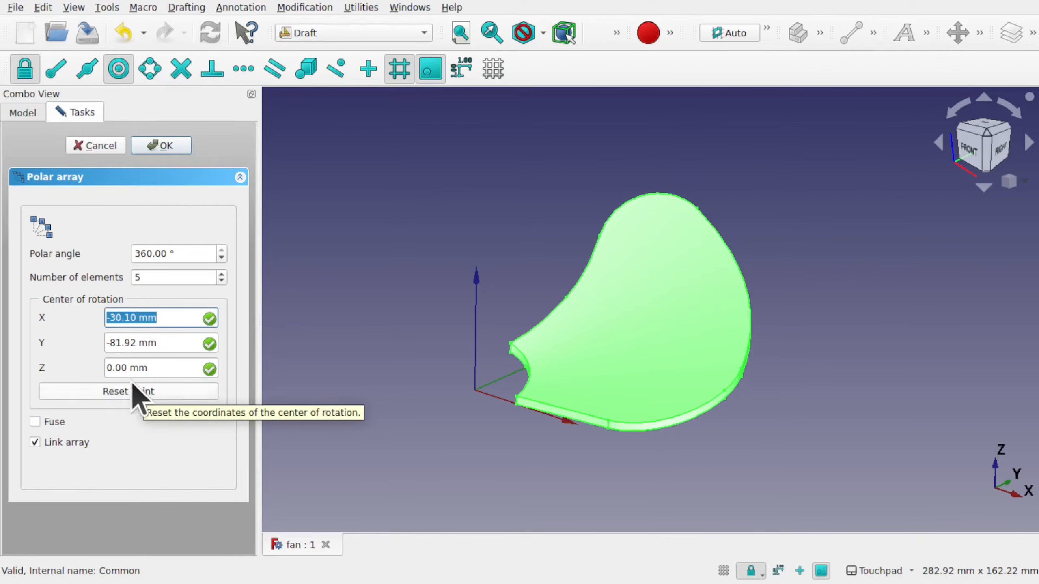
{"action": "left_click", "coordinate": [123, 395]}
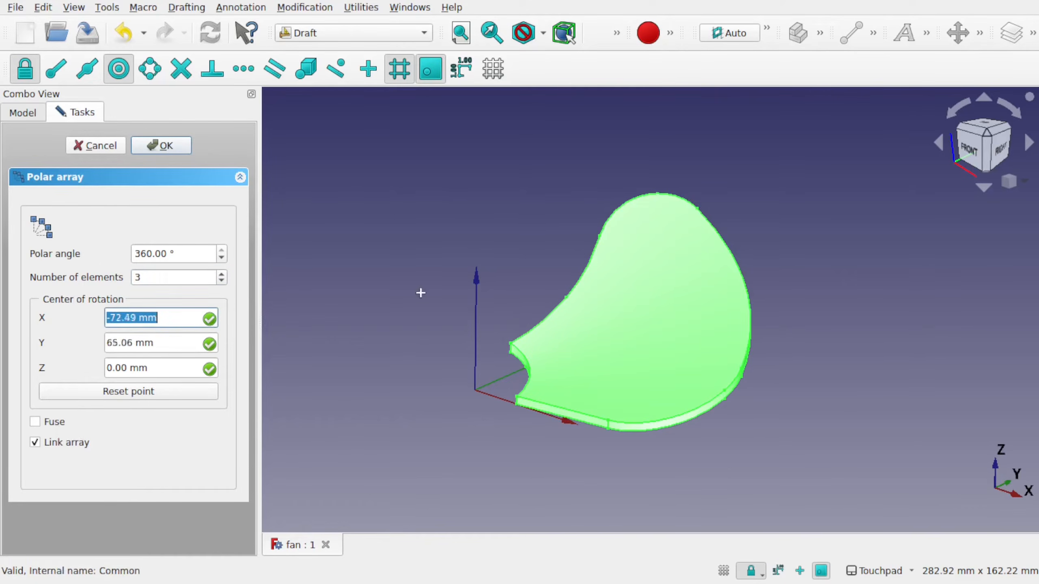
{"action": "left_click", "coordinate": [129, 394]}
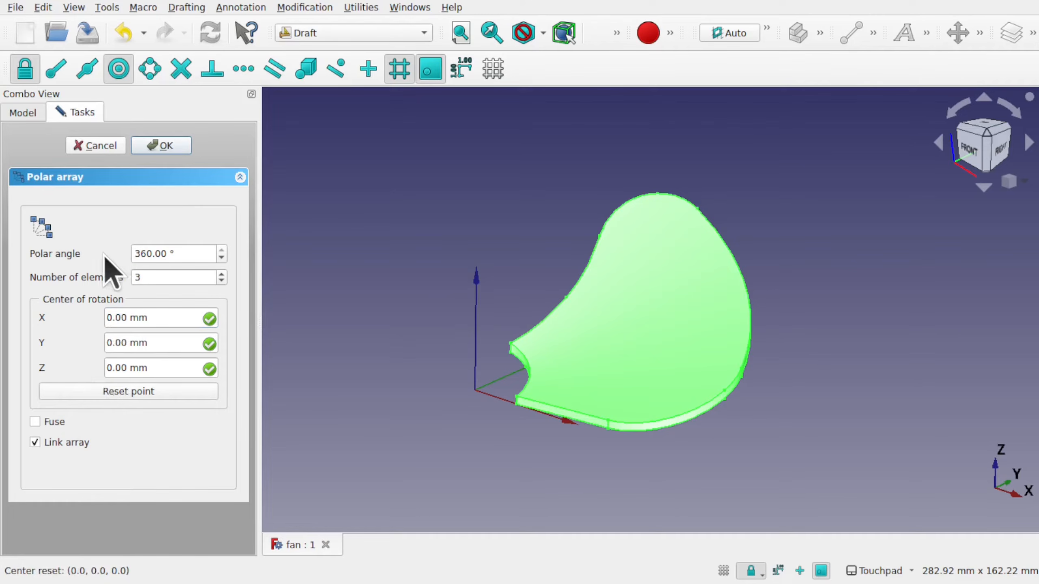
{"action": "left_click", "coordinate": [161, 146]}
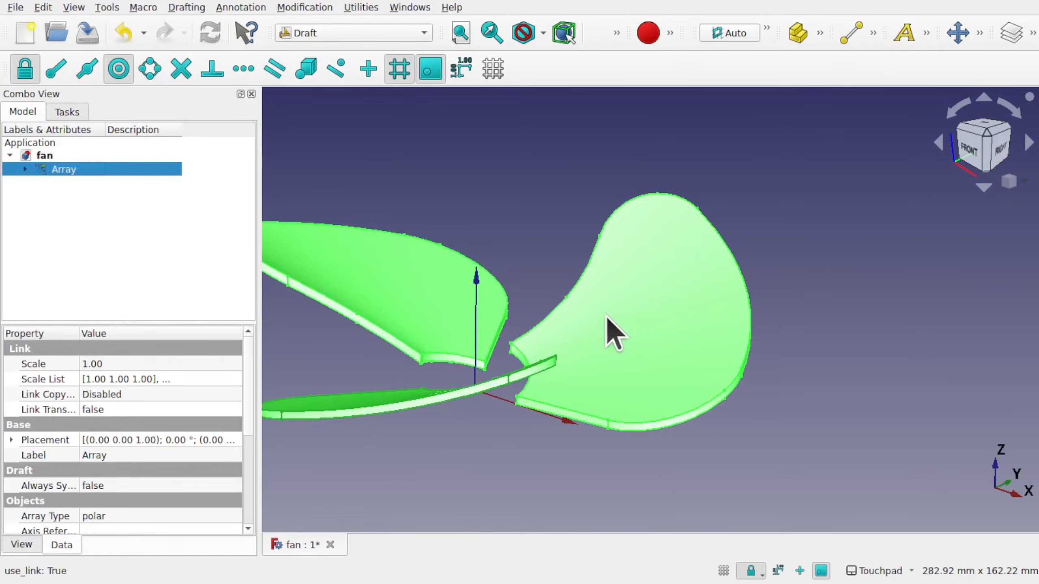
Switch to the Part workbench and add a cylinder primitive at the centre of the three blades
{"action": "left_click_drag", "start_coordinate": [606, 314], "coordinate": [723, 334], "text": "shift"}
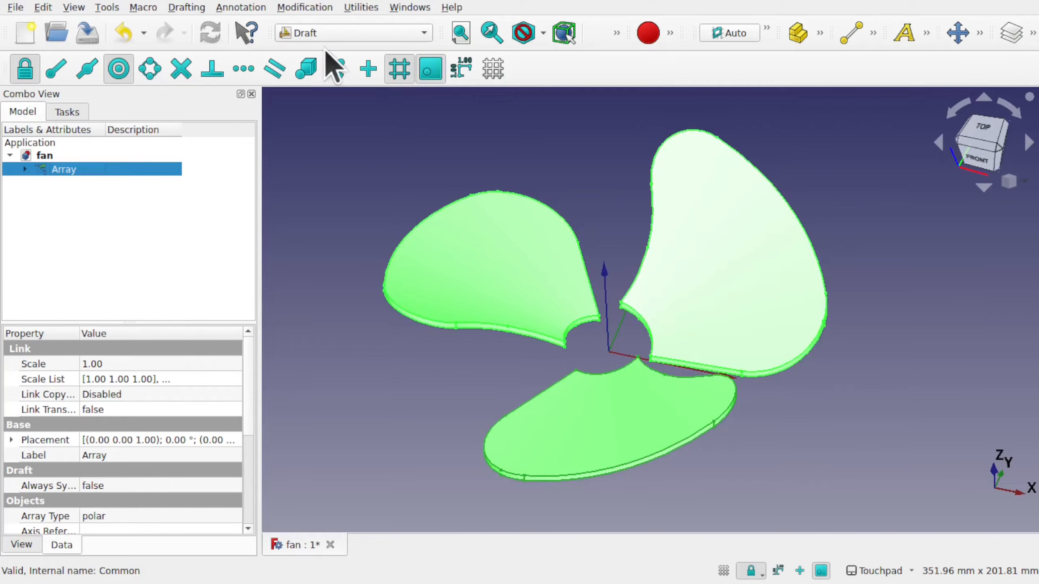
{"action": "left_click", "coordinate": [354, 35]}
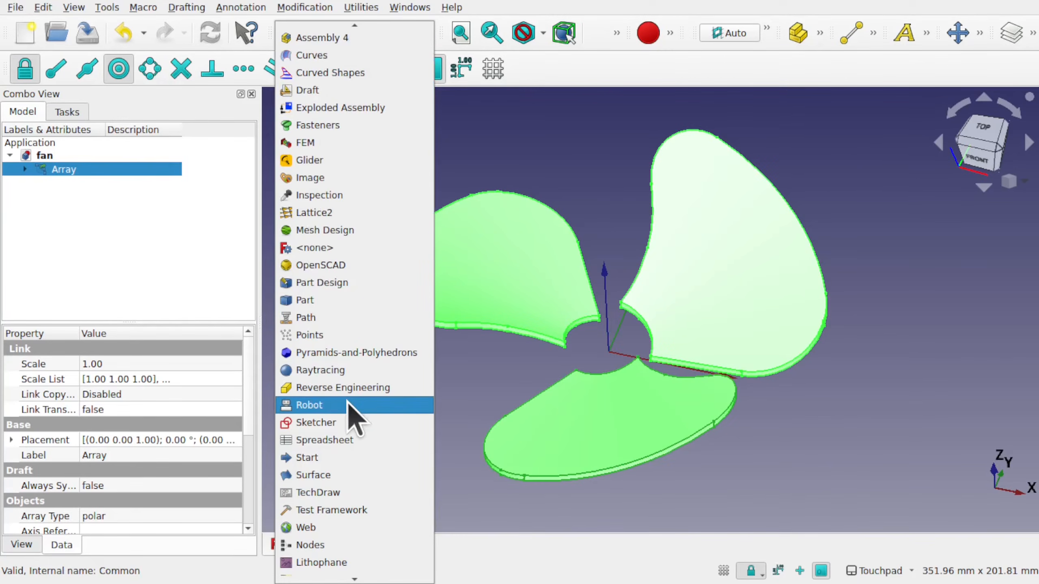
{"action": "left_click", "coordinate": [337, 301]}
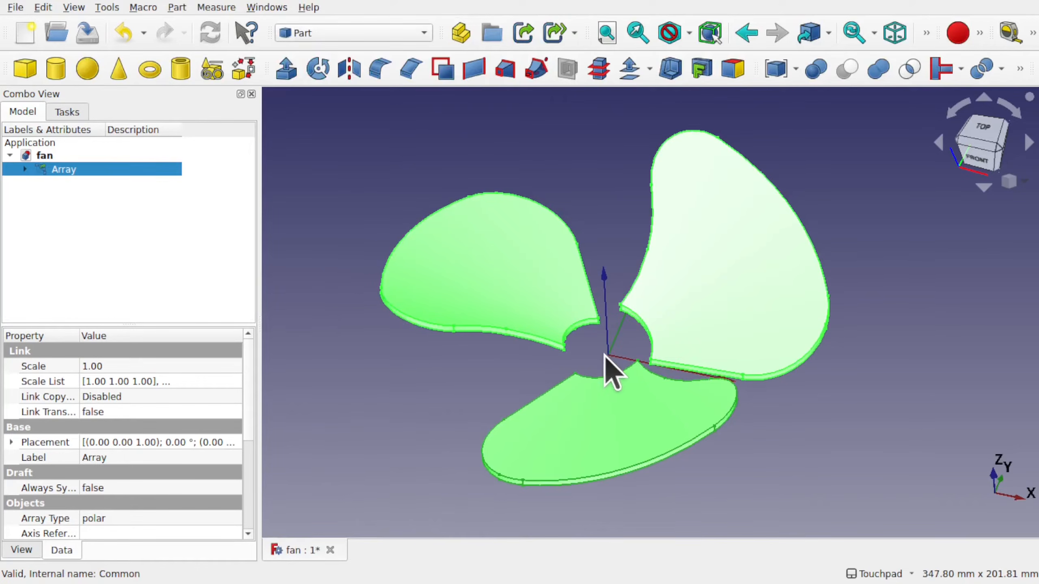
{"action": "left_click", "coordinate": [61, 70]}
{"action": "scroll", "coordinate": [621, 311], "scroll_direction": "up", "scroll_amount": 2}
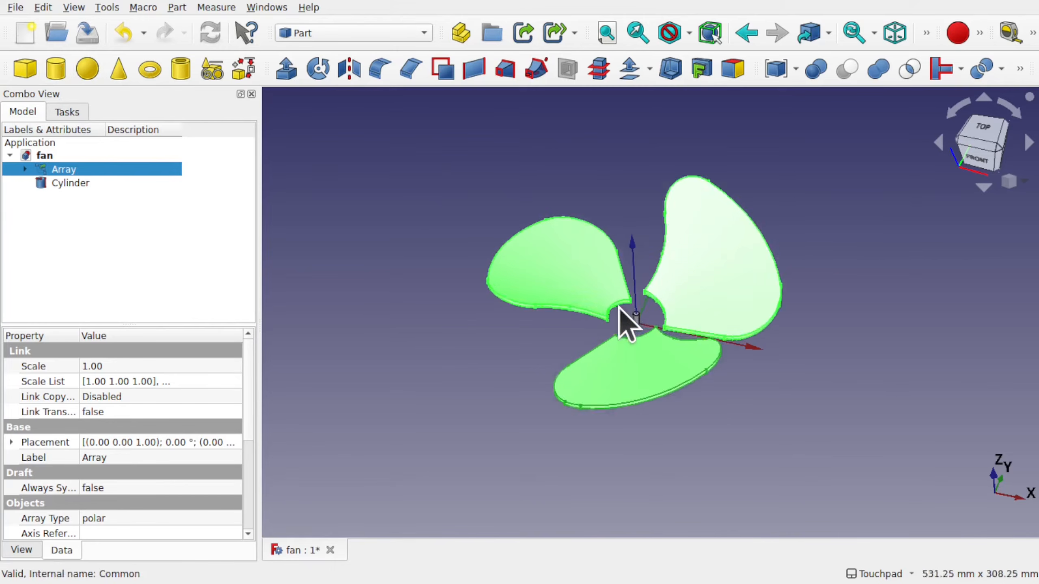
{"action": "scroll", "coordinate": [619, 308], "scroll_direction": "up", "scroll_amount": 5}
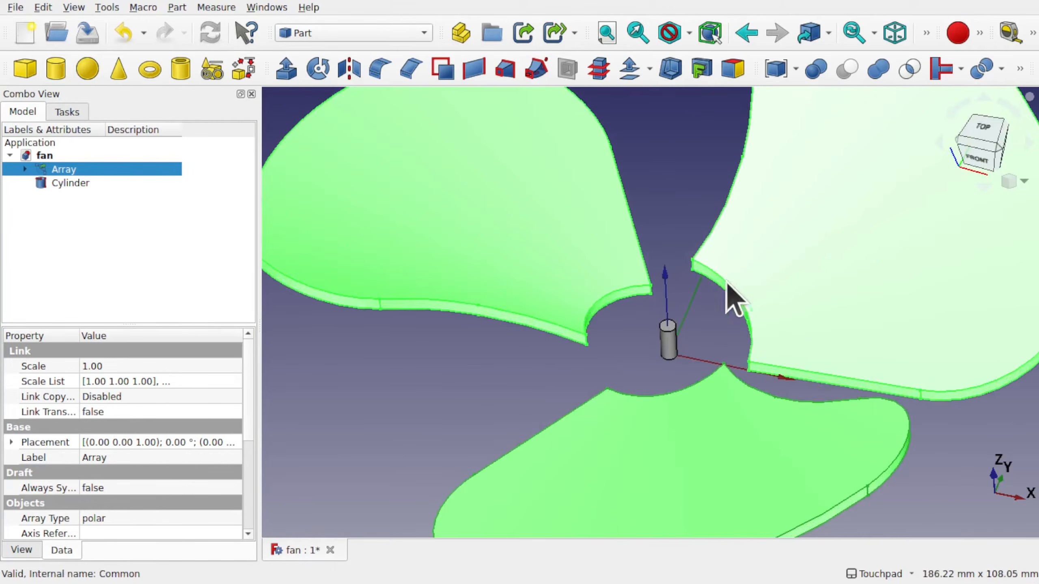
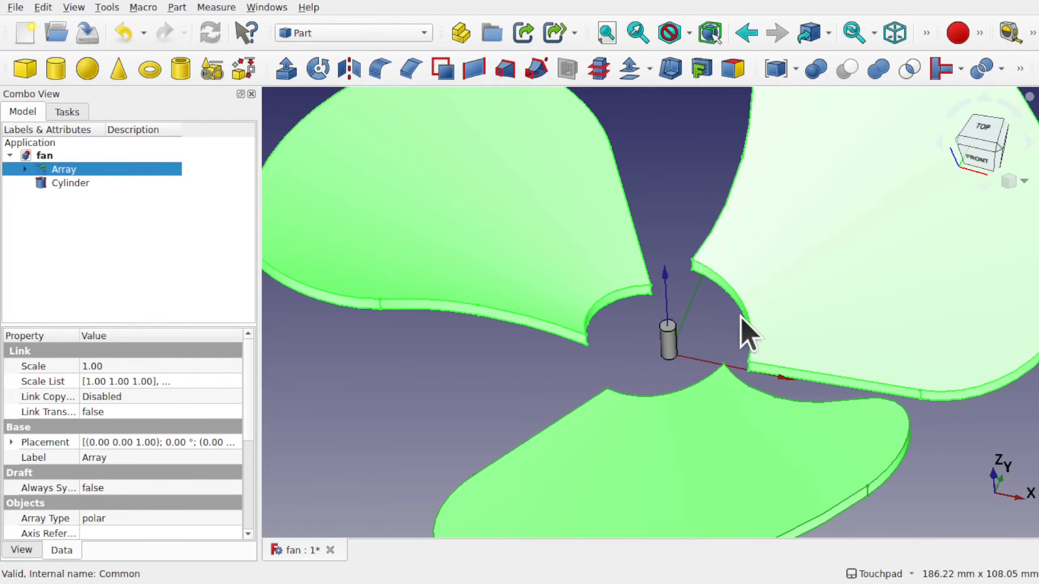
Set the hub cylinder's radius to 20 mm and its height to 15 mm
{"action": "left_click", "coordinate": [65, 184]}
{"action": "left_click", "coordinate": [128, 458]}
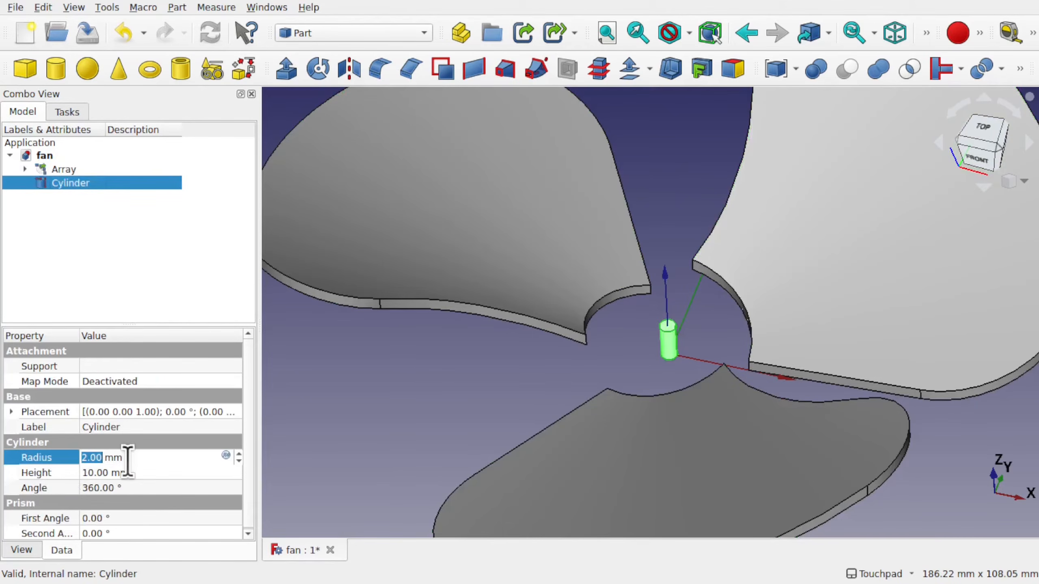
{"action": "type", "text": "20"}
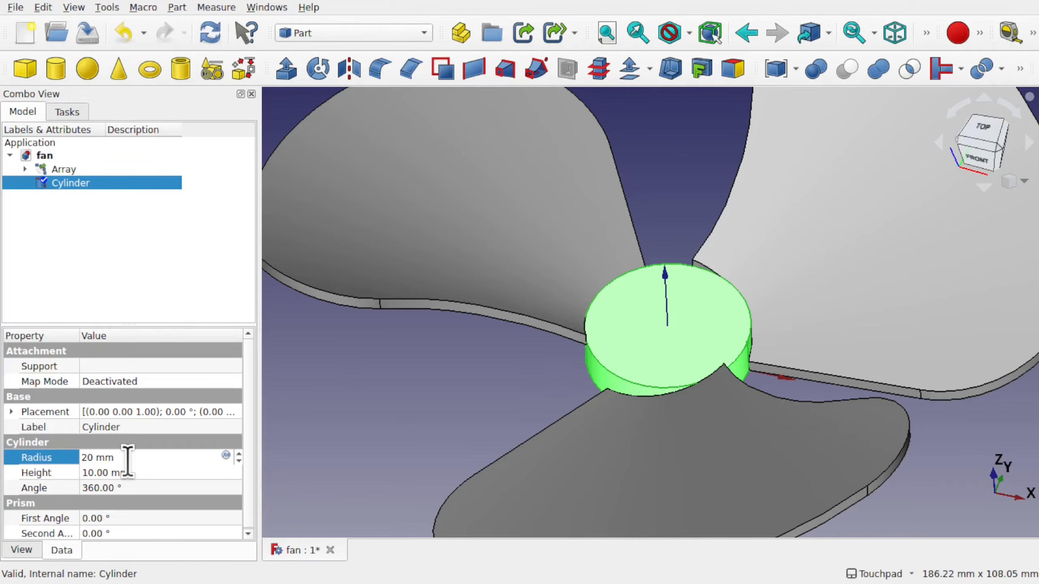
{"action": "left_click_drag", "start_coordinate": [678, 377], "coordinate": [758, 332], "text": "alt"}
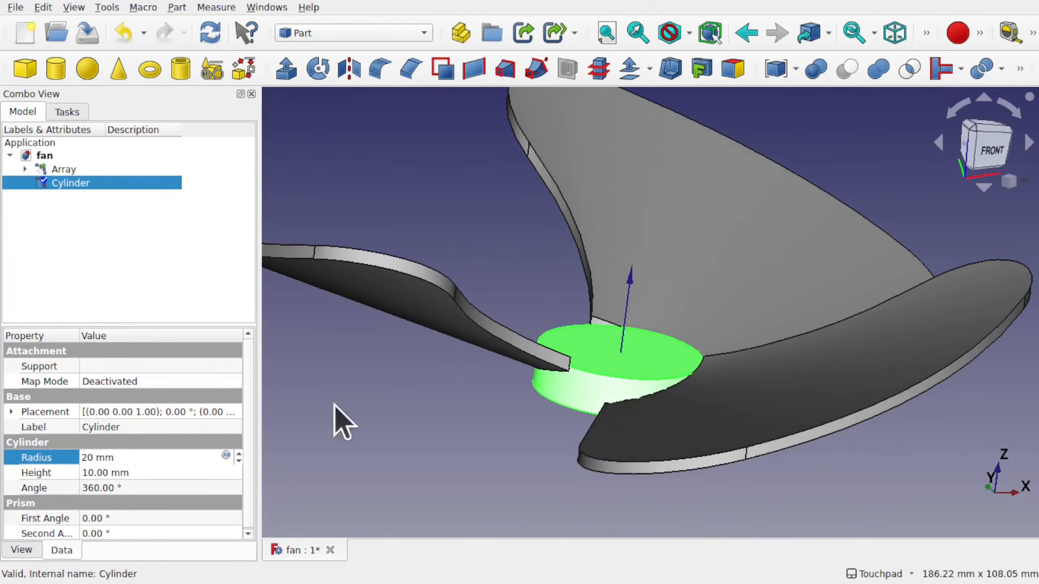
{"action": "left_click", "coordinate": [141, 473]}
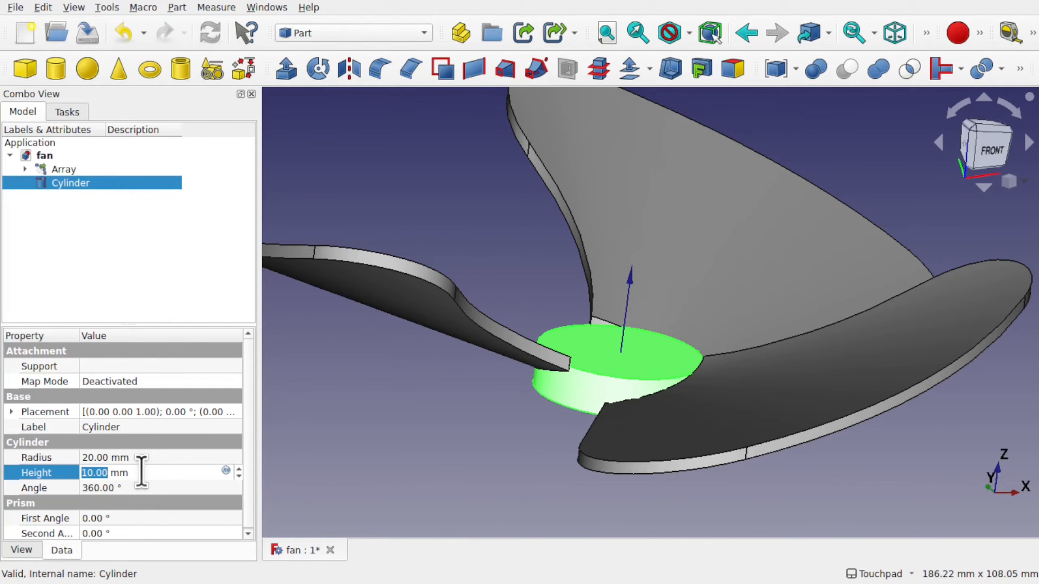
{"action": "type", "text": "15"}
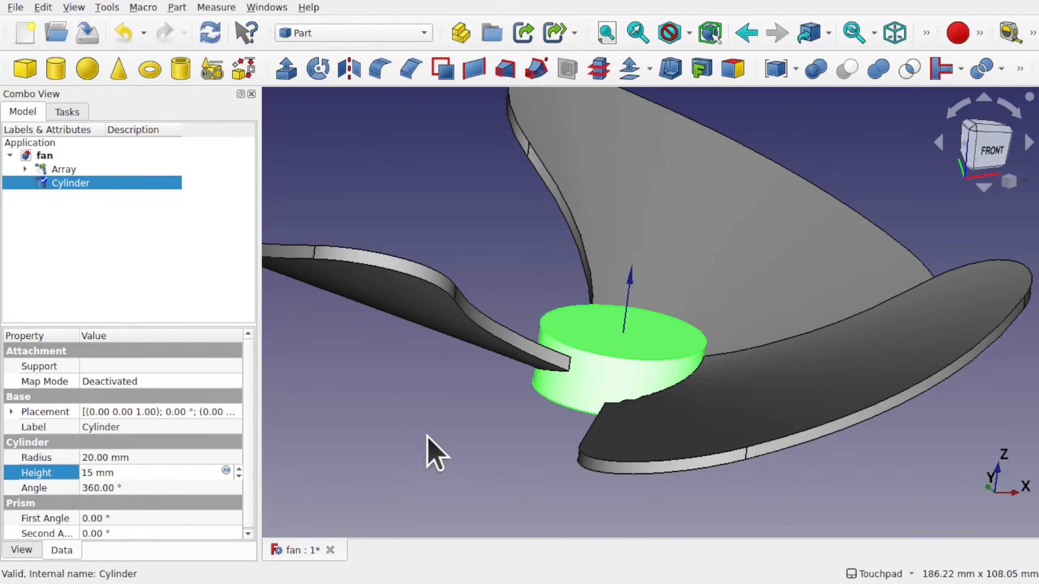
{"action": "left_click_drag", "start_coordinate": [568, 383], "coordinate": [624, 311], "text": "alt"}
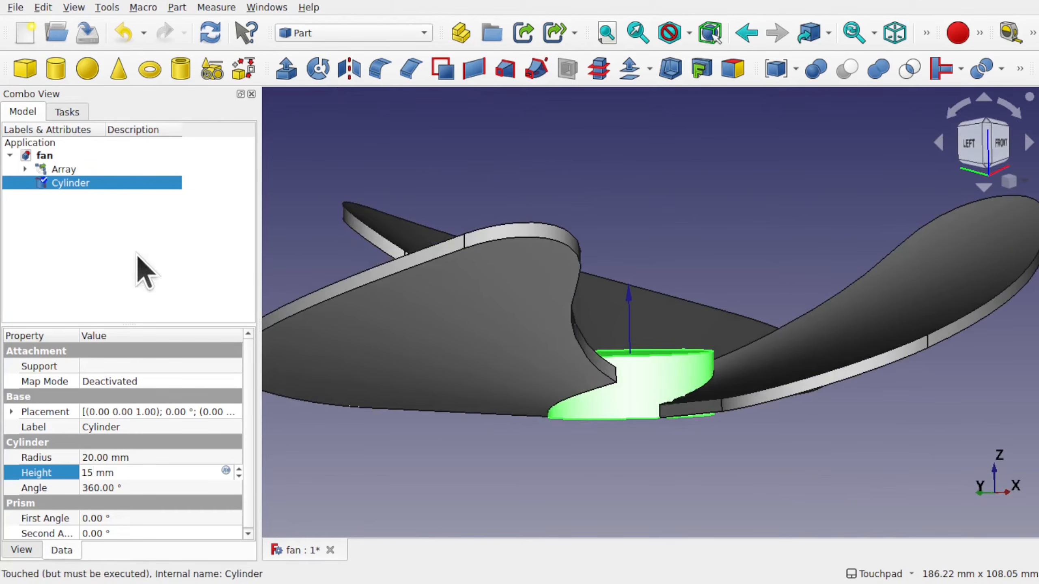
Shift the hub cylinder down along its axis by setting its Z position to -1 mm
{"action": "left_click", "coordinate": [11, 412]}
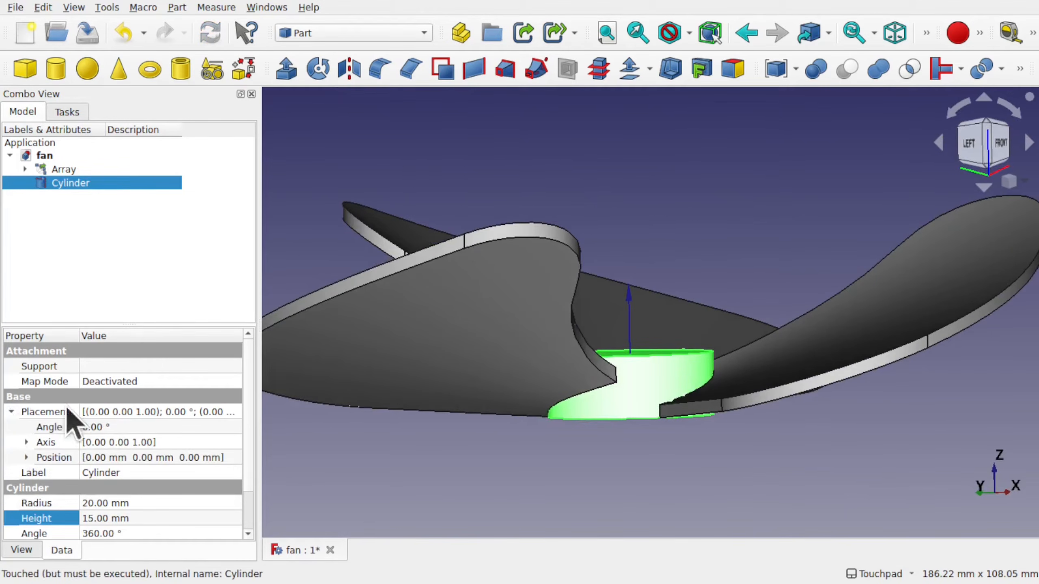
{"action": "left_click", "coordinate": [21, 458]}
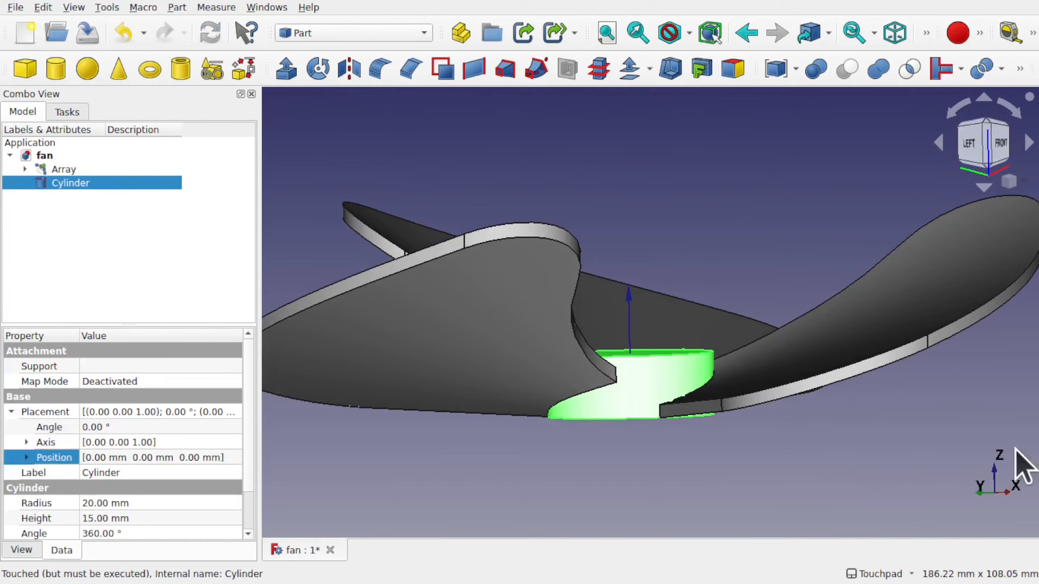
{"action": "left_click", "coordinate": [27, 457]}
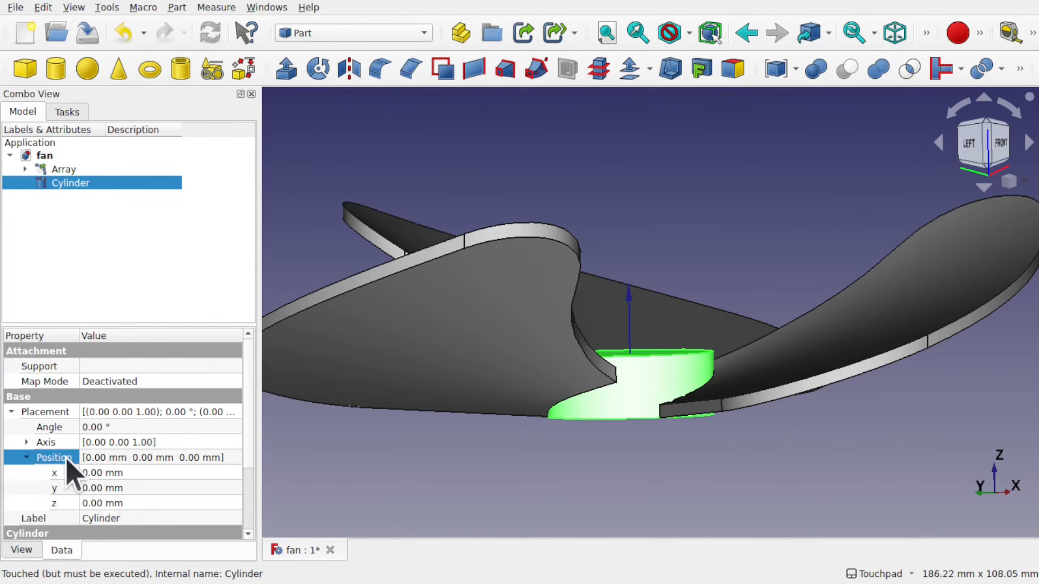
{"action": "left_click", "coordinate": [141, 500]}
{"action": "scroll", "coordinate": [140, 500], "scroll_direction": "down", "scroll_amount": 2}
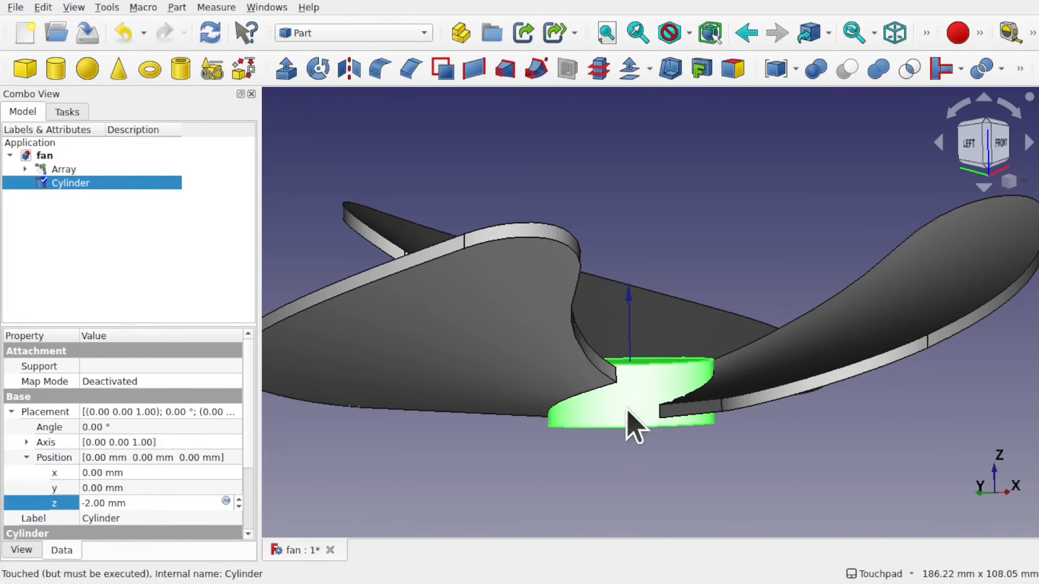
{"action": "left_click_drag", "start_coordinate": [627, 409], "coordinate": [677, 364], "text": "alt"}
{"action": "key", "text": "Up"}
{"action": "scroll", "coordinate": [610, 436], "scroll_direction": "down", "scroll_amount": 5}
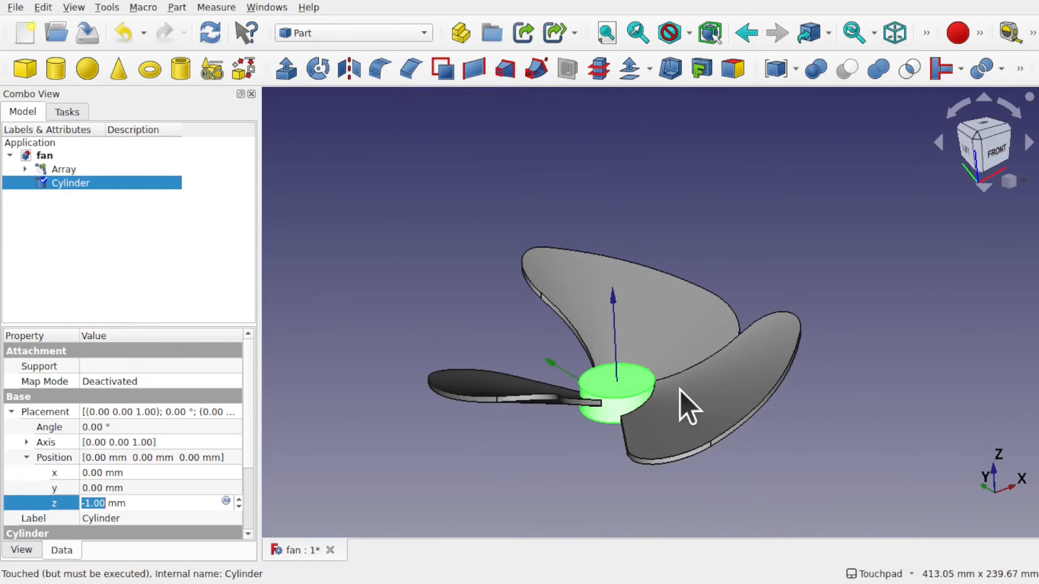
Combine the three-blade array and the hub cylinder with a Boolean union
{"action": "left_click", "coordinate": [80, 173]}
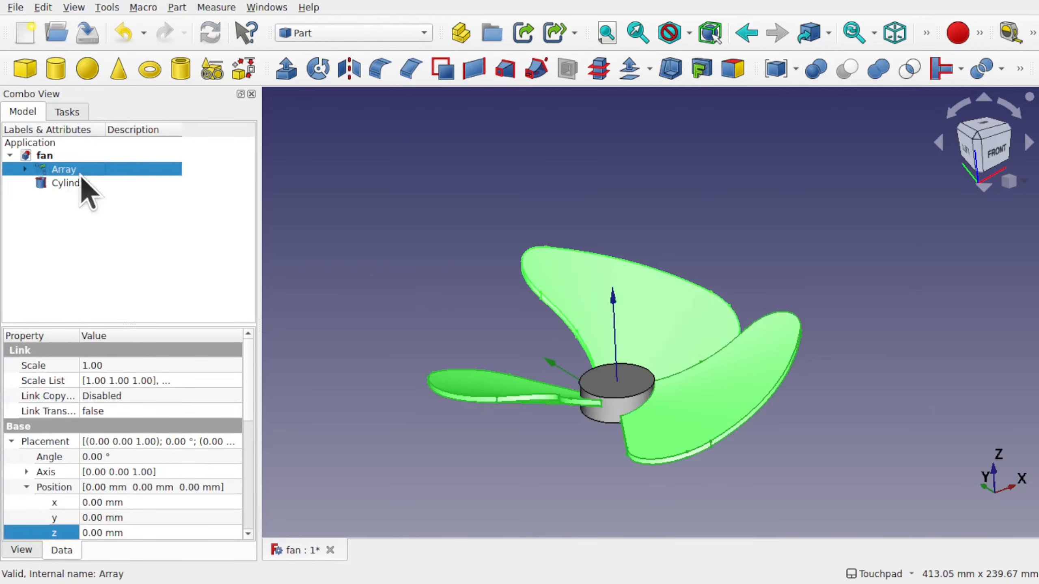
{"action": "left_click", "coordinate": [70, 180], "text": "ctrl"}
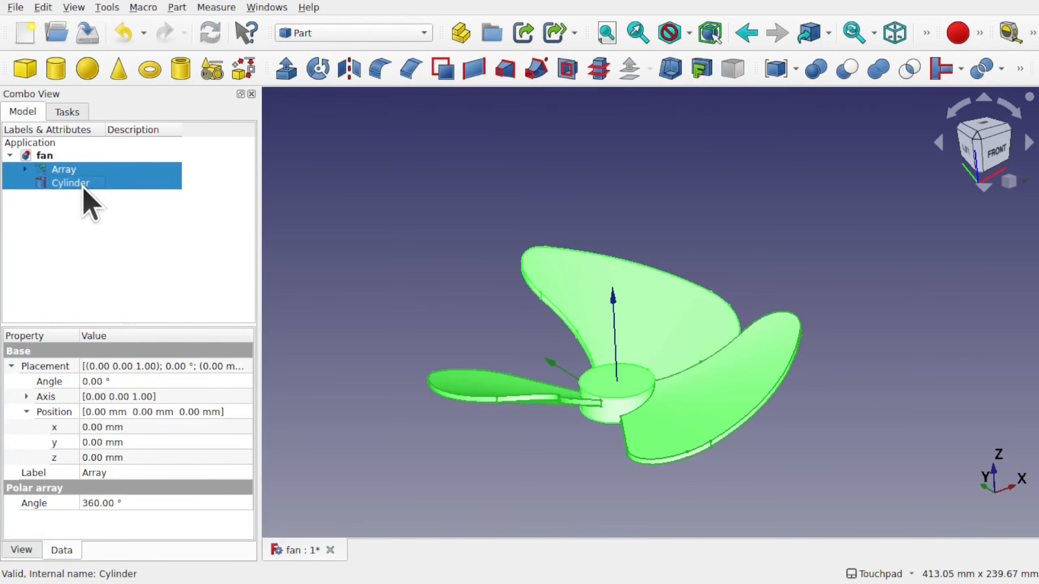
{"action": "left_click", "coordinate": [178, 7]}
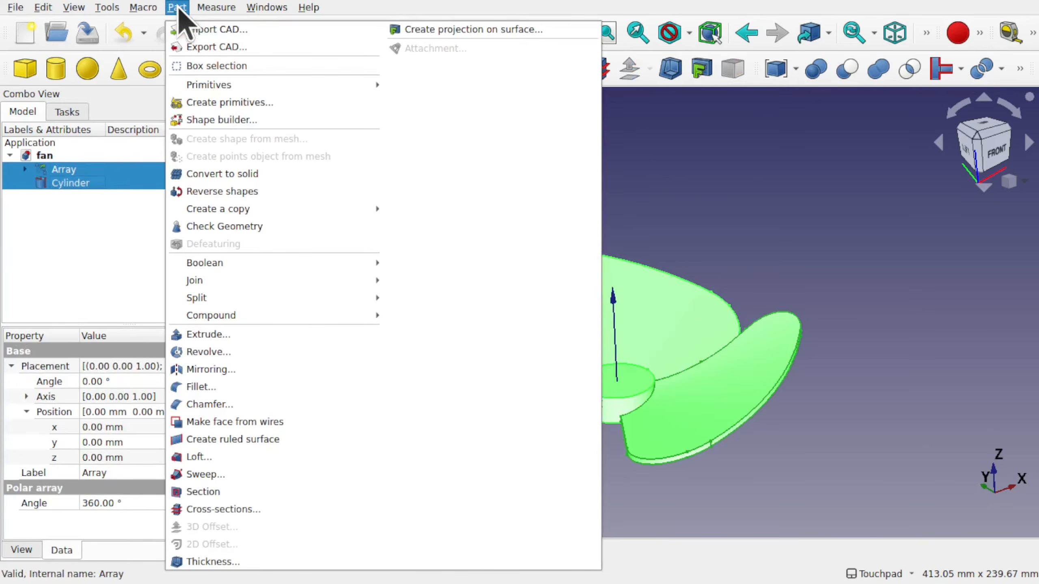
{"action": "mouse_move", "coordinate": [282, 265]}
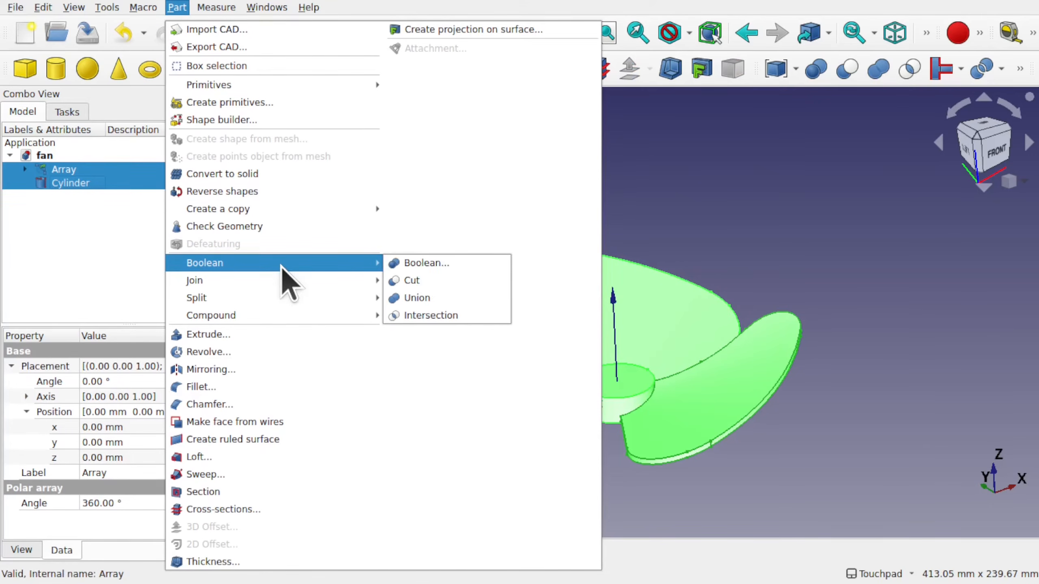
{"action": "left_click", "coordinate": [461, 303]}
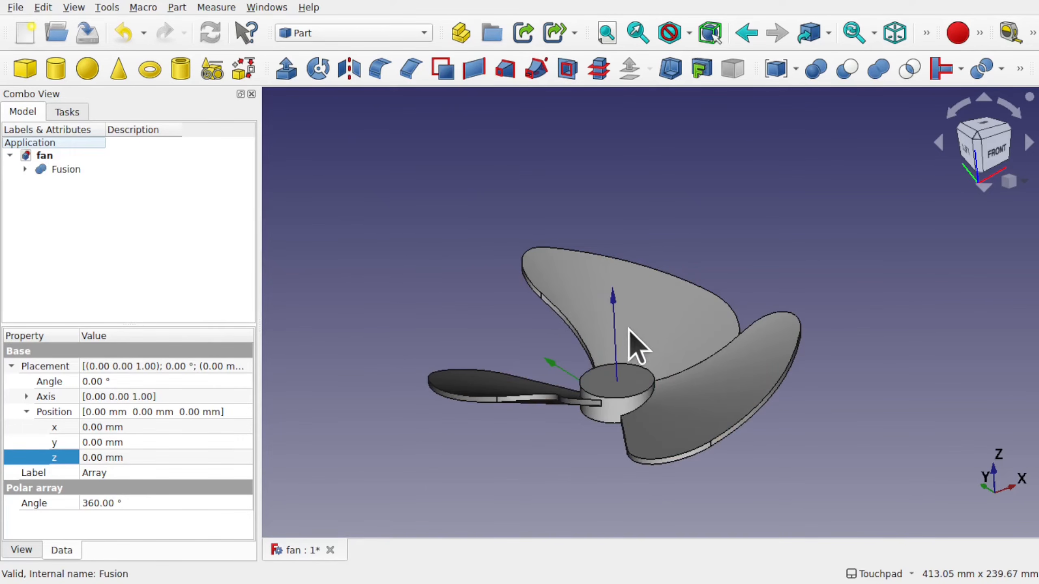
Set the radius of the hub cylinder inside the union to 23 mm
{"action": "left_click_drag", "start_coordinate": [660, 316], "coordinate": [639, 373], "text": "alt"}
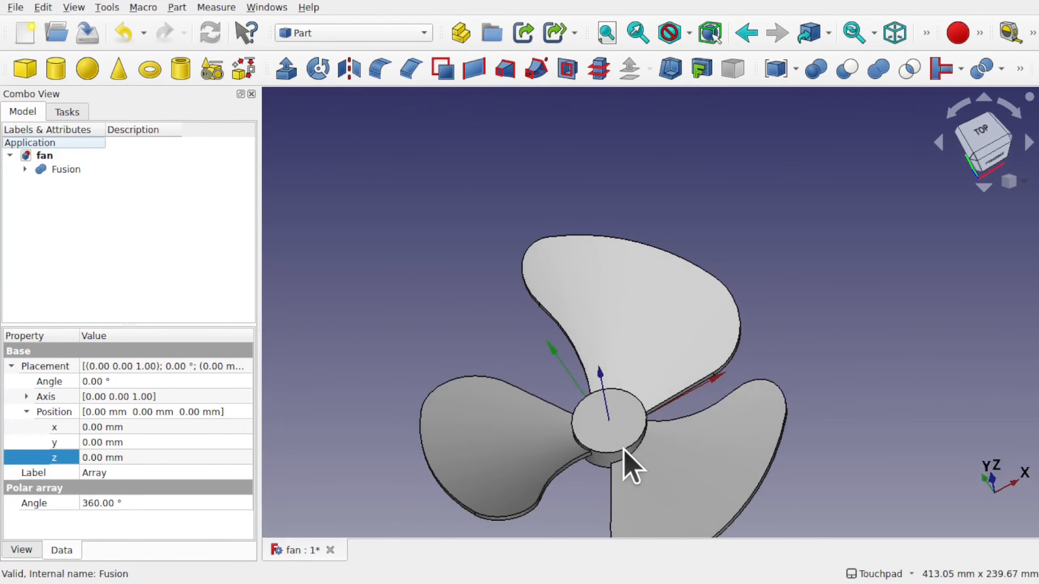
{"action": "scroll", "coordinate": [624, 449], "scroll_direction": "up", "scroll_amount": 4}
{"action": "left_click_drag", "start_coordinate": [623, 449], "coordinate": [655, 365], "text": "shift"}
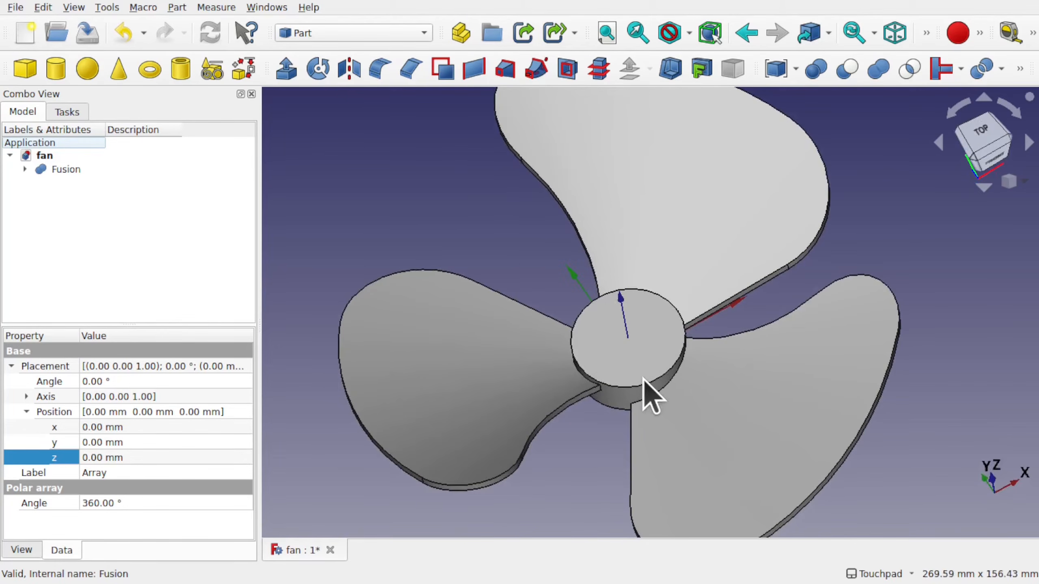
{"action": "left_click", "coordinate": [24, 169]}
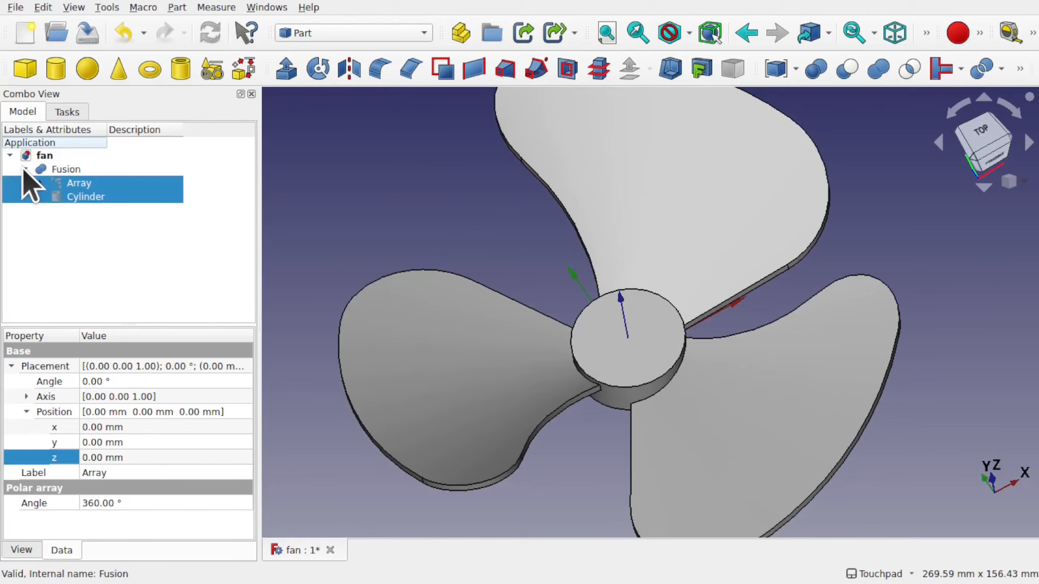
{"action": "left_click", "coordinate": [86, 197]}
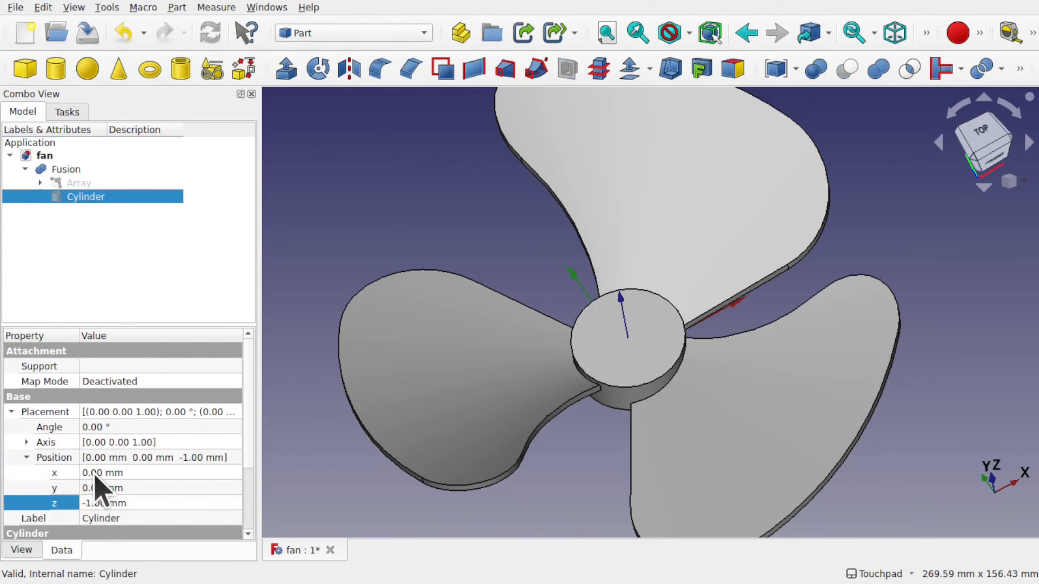
{"action": "scroll", "coordinate": [251, 451], "scroll_direction": "down", "scroll_amount": 2}
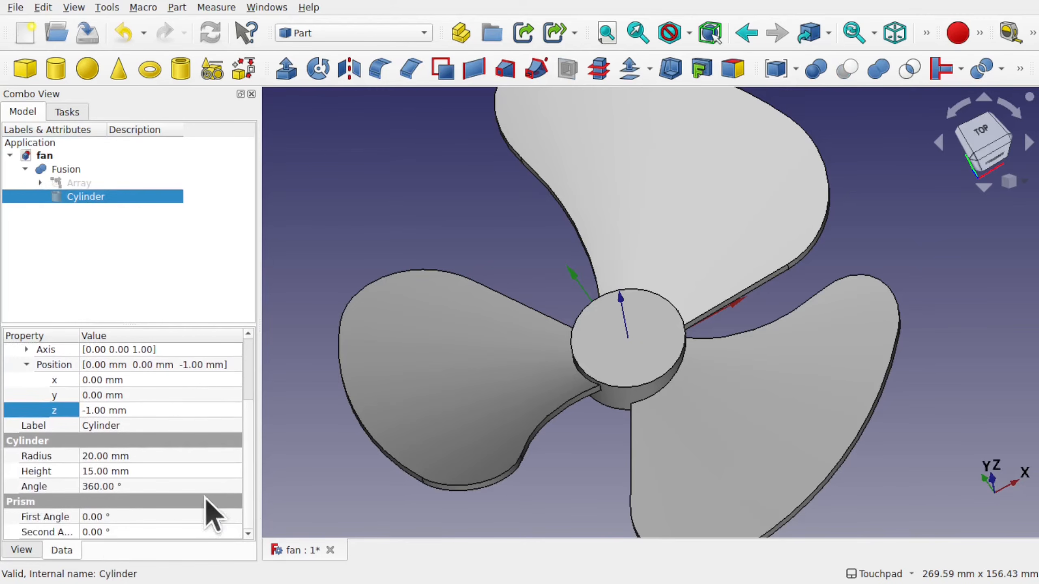
{"action": "left_click", "coordinate": [152, 455]}
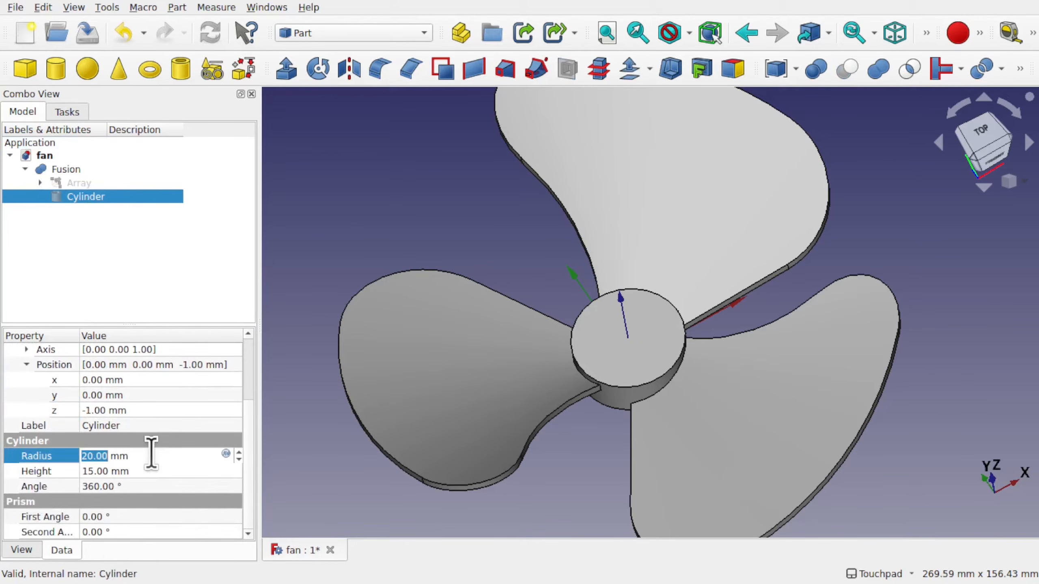
{"action": "left_click", "coordinate": [162, 471]}
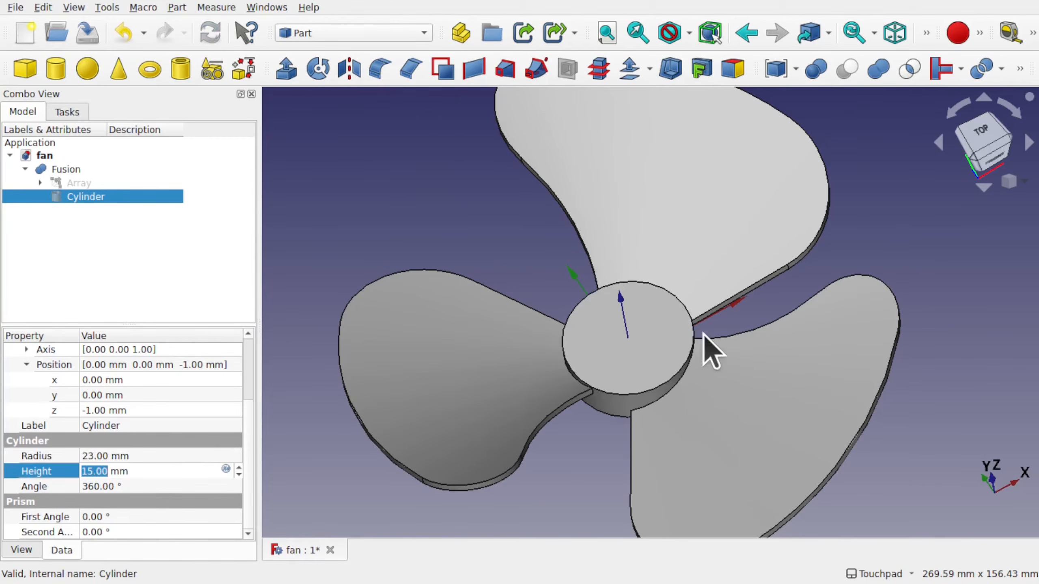
Return the hub cylinder's radius to 20 mm
{"action": "mouse_move", "coordinate": [647, 382]}
{"action": "left_mouse_down", "text": "shift"}
{"action": "mouse_move", "coordinate": [724, 364]}
{"action": "mouse_move", "coordinate": [800, 275]}
{"action": "mouse_move", "coordinate": [669, 338]}
{"action": "mouse_move", "coordinate": [640, 383]}
{"action": "mouse_move", "coordinate": [638, 367]}
{"action": "left_mouse_up", "text": "shift"}
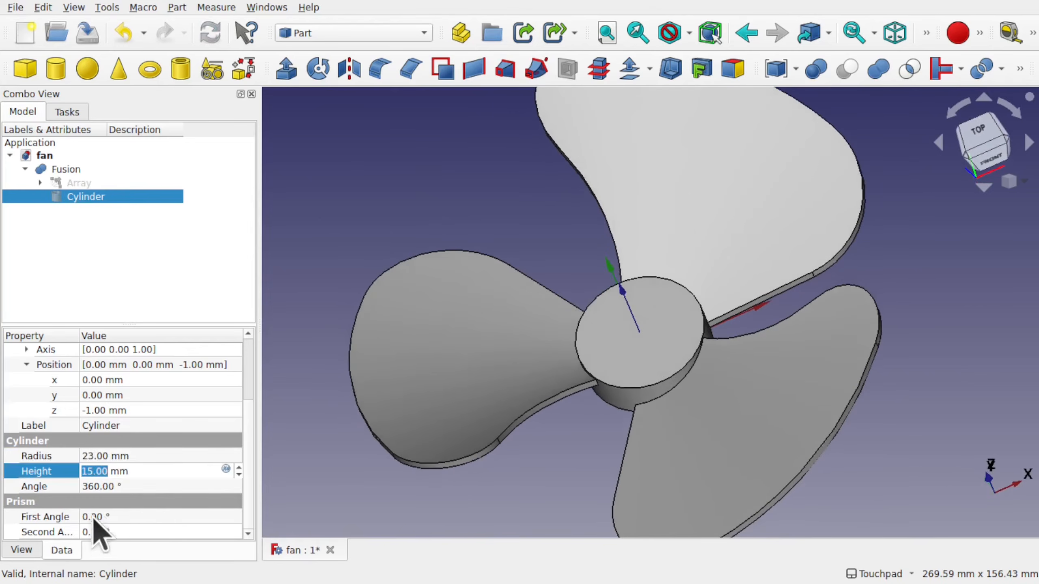
{"action": "left_click", "coordinate": [136, 456]}
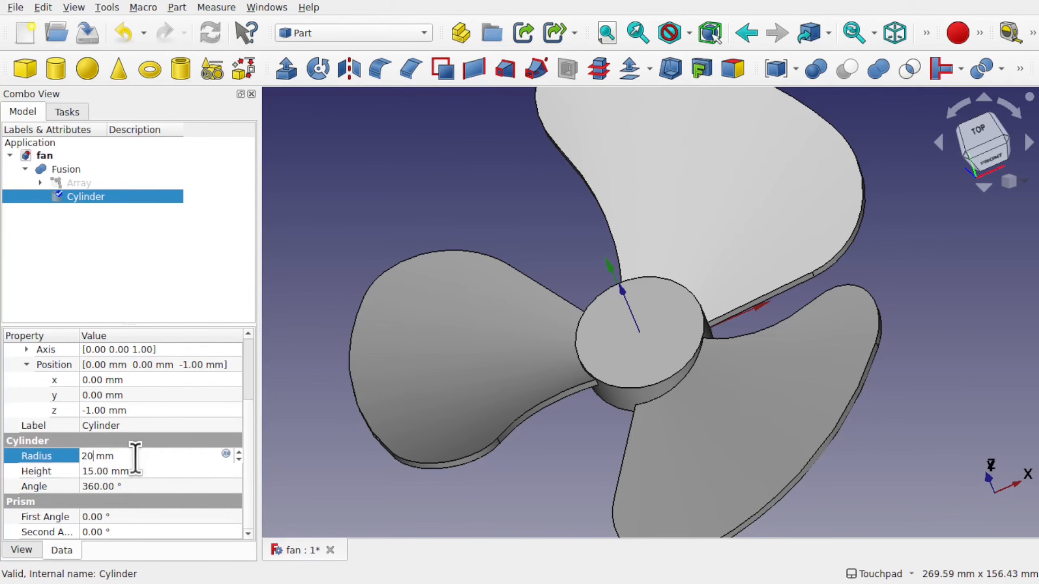
{"action": "key", "text": "Return"}
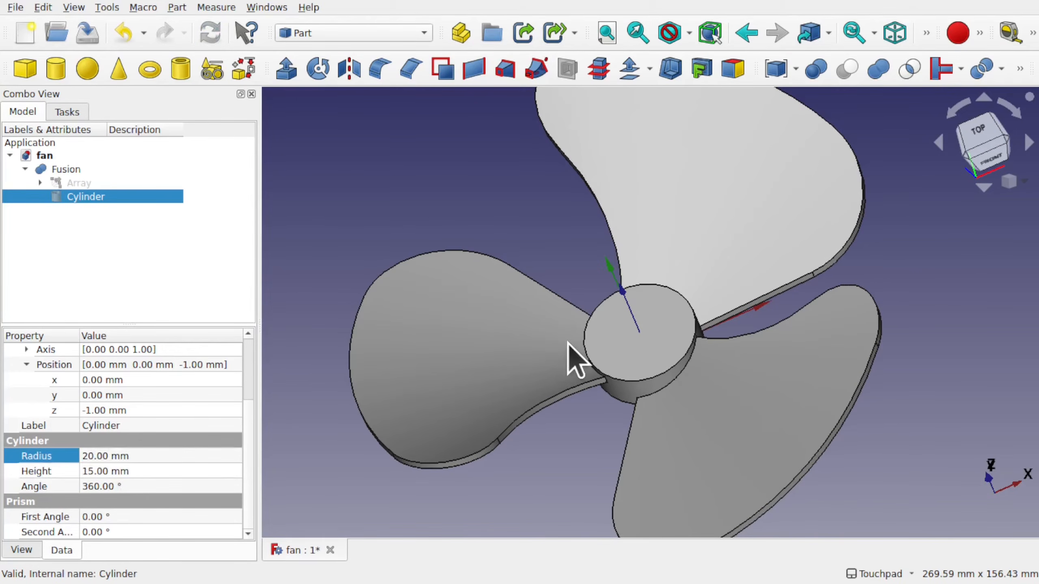
Delete the union of blades and hub, keeping the array and the cylinder as separate objects
{"action": "left_click_drag", "start_coordinate": [568, 360], "coordinate": [609, 310], "text": "shift"}
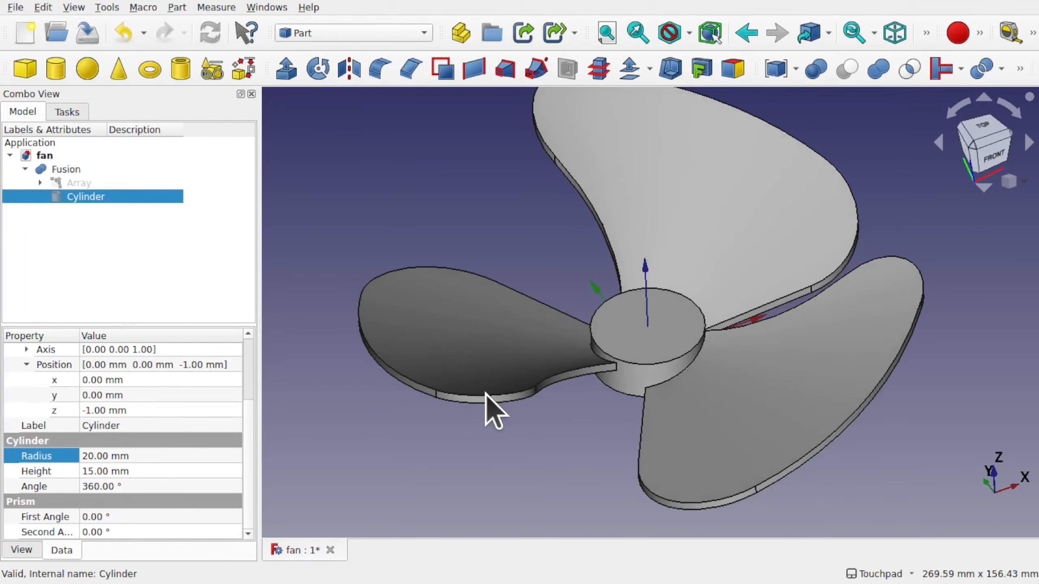
{"action": "left_click_drag", "start_coordinate": [508, 378], "coordinate": [527, 405], "text": "shift"}
{"action": "left_click_drag", "start_coordinate": [582, 305], "coordinate": [596, 332], "text": "shift"}
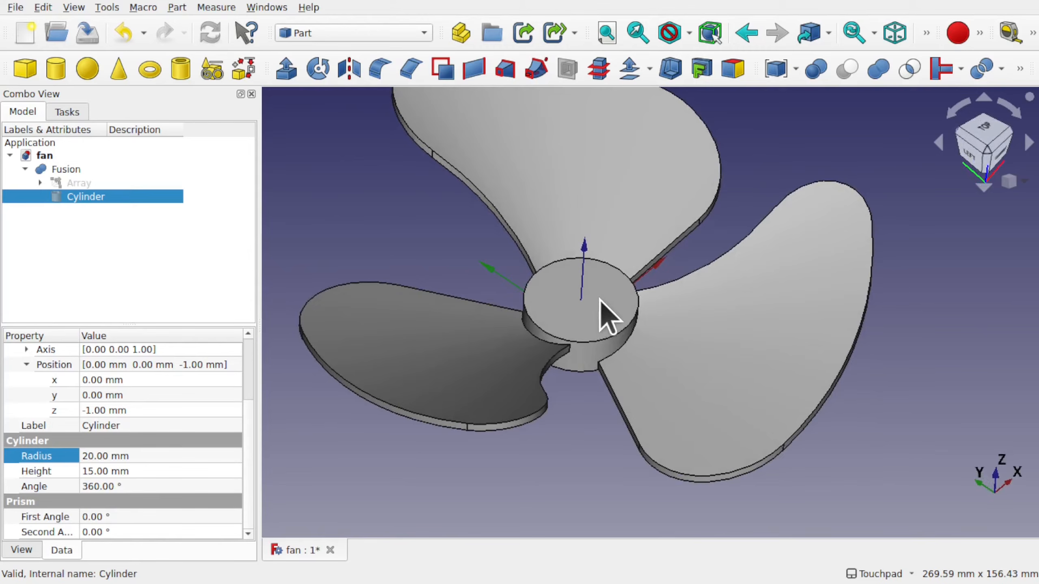
{"action": "left_click", "coordinate": [56, 169]}
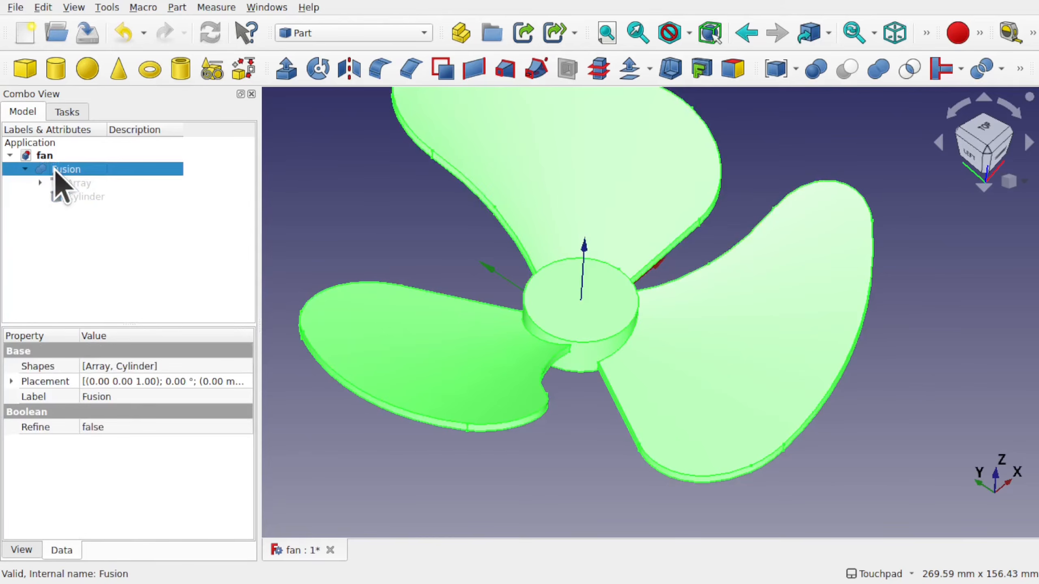
{"action": "key", "text": "Delete"}
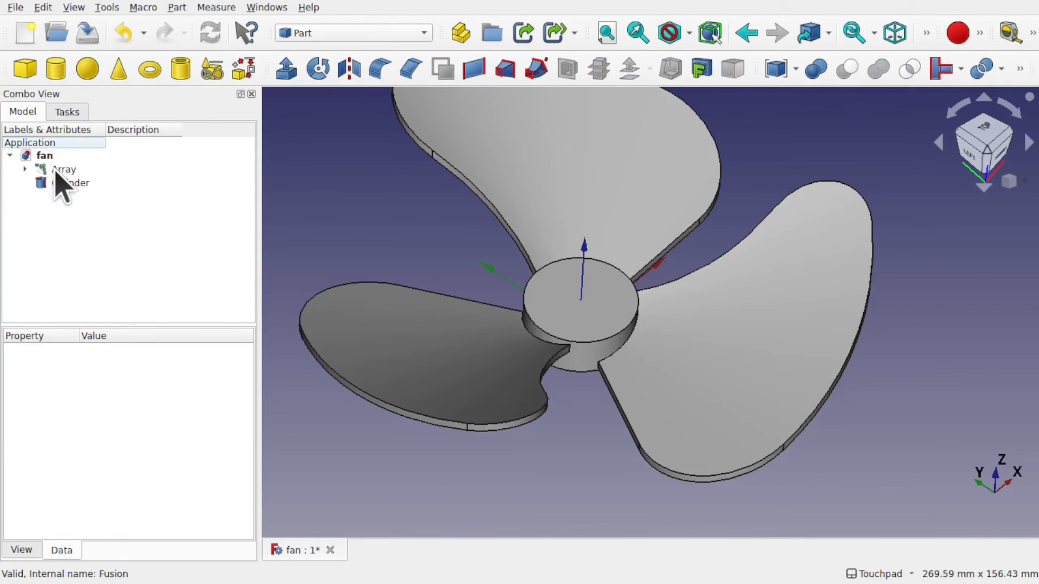
Examine the blade array's source objects, Common, Extrude and Offset, and the array's base and count properties
{"action": "left_click", "coordinate": [62, 170]}
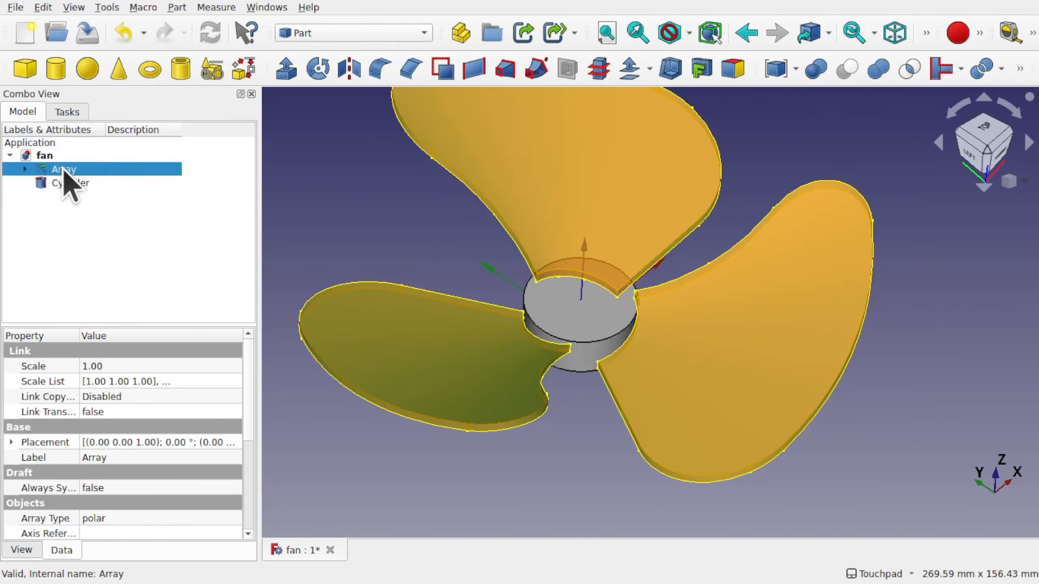
{"action": "left_click", "coordinate": [25, 169]}
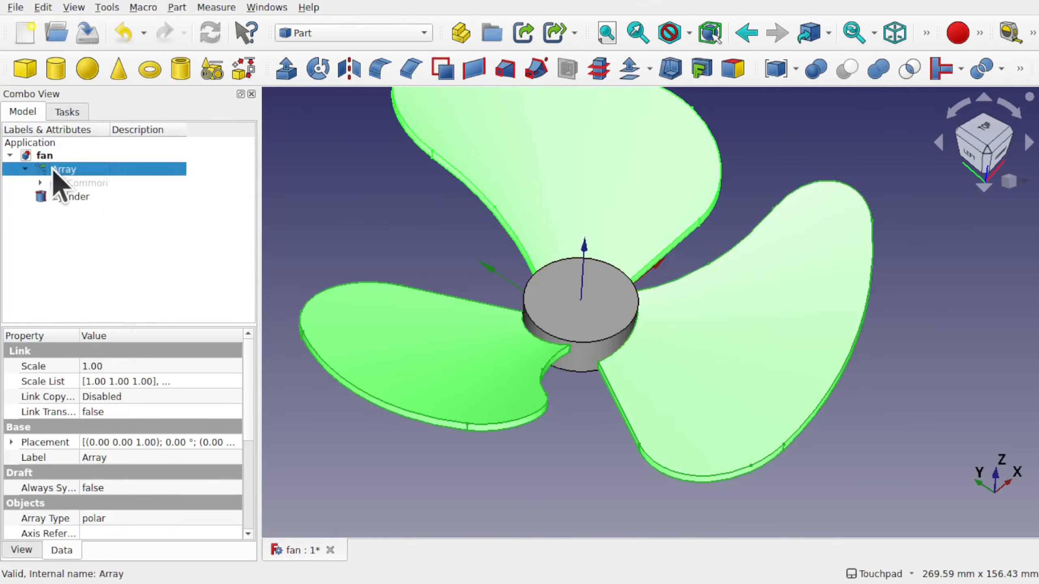
{"action": "left_click", "coordinate": [83, 185]}
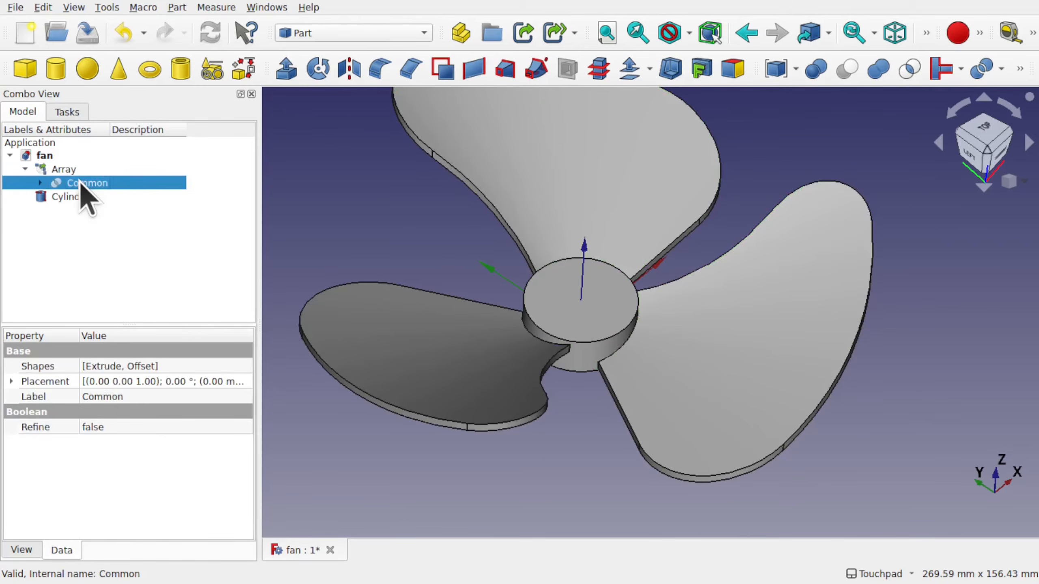
{"action": "left_click", "coordinate": [41, 183]}
{"action": "left_click", "coordinate": [106, 197]}
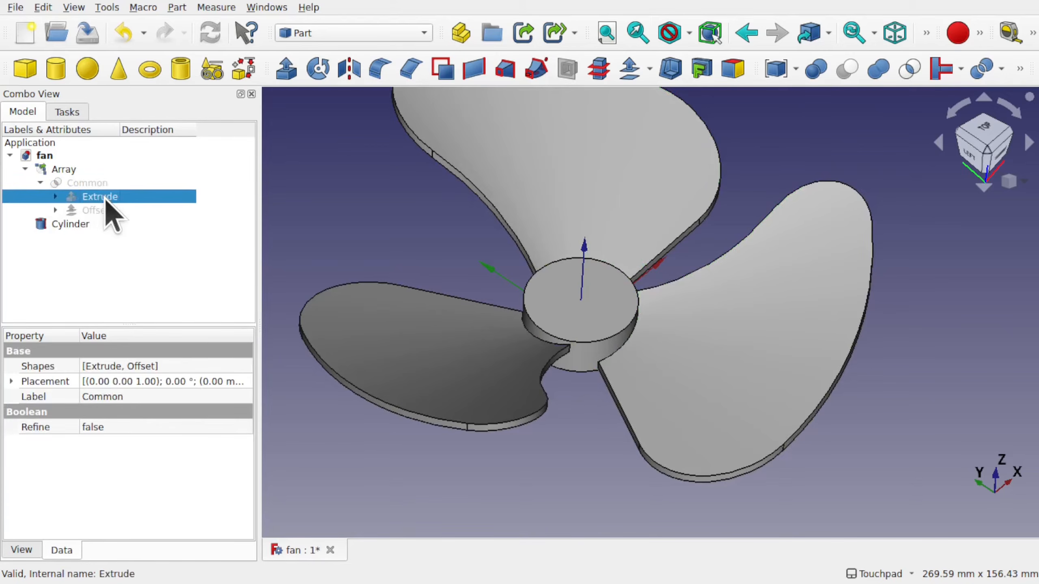
{"action": "left_click", "coordinate": [101, 210]}
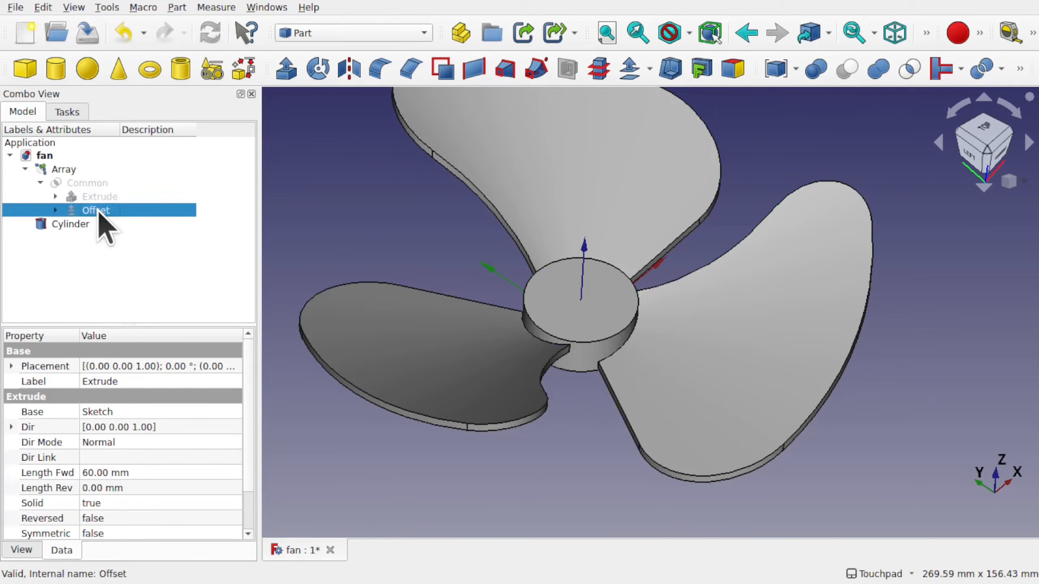
{"action": "left_click", "coordinate": [72, 170]}
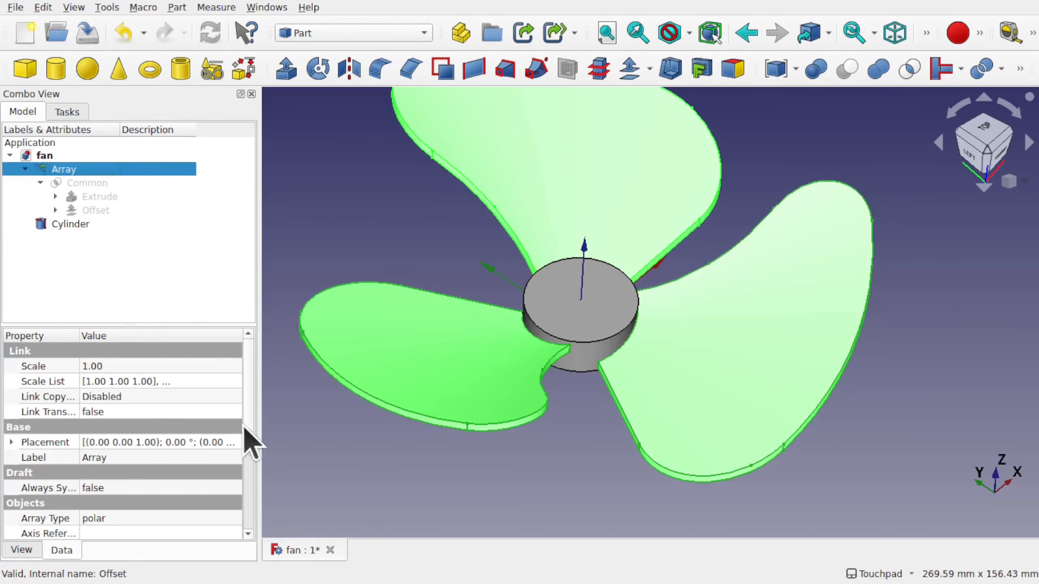
{"action": "left_click_drag", "start_coordinate": [251, 422], "coordinate": [252, 507]}
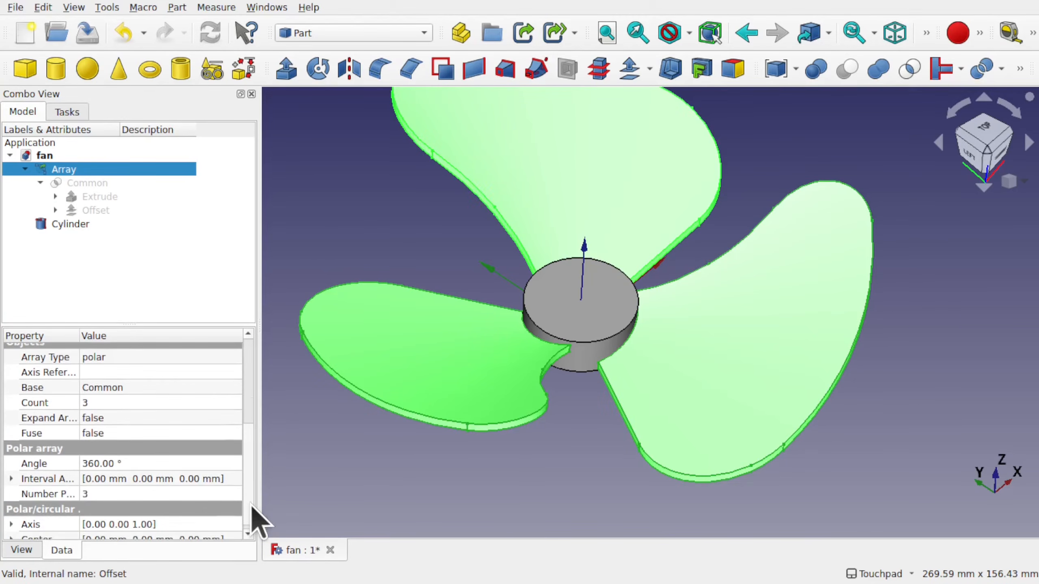
{"action": "left_click", "coordinate": [135, 386]}
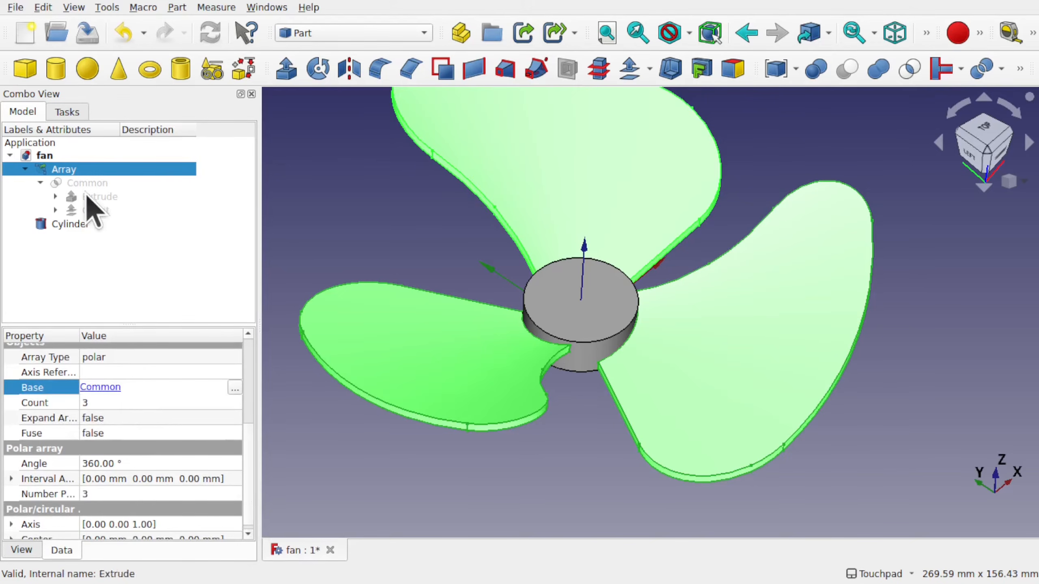
{"action": "left_click", "coordinate": [91, 183]}
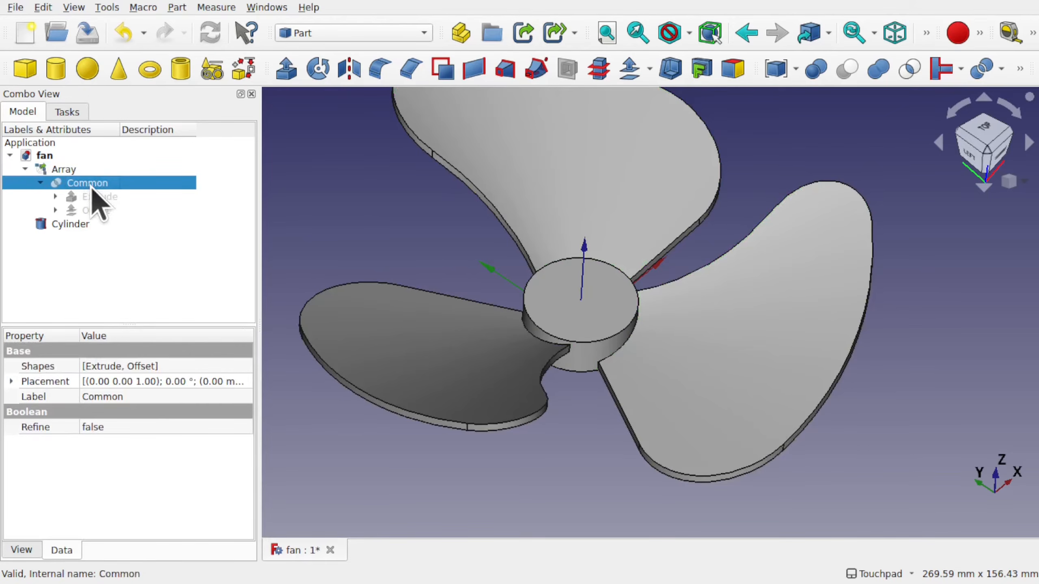
Hide the polar array and delete it, keeping its single source blade Common
{"action": "left_click", "coordinate": [76, 169]}
{"action": "key", "text": "space"}
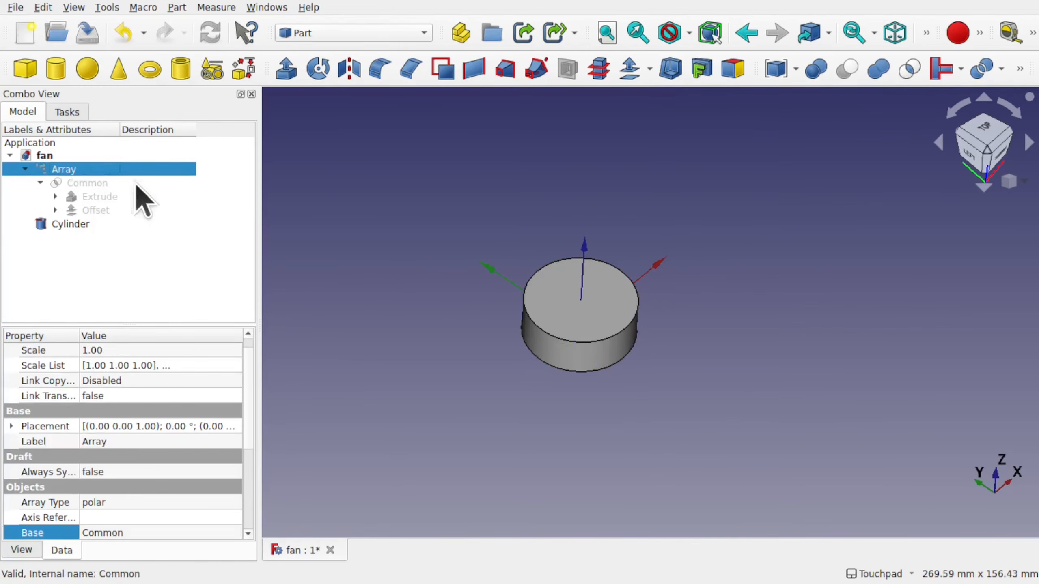
{"action": "left_click", "coordinate": [102, 185]}
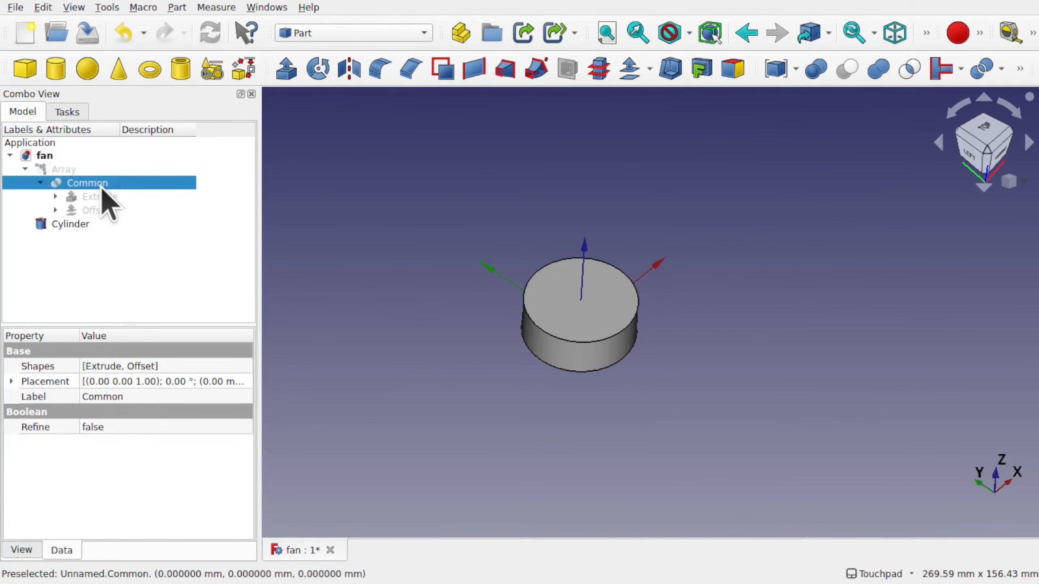
{"action": "left_click", "coordinate": [75, 198]}
{"action": "left_click", "coordinate": [86, 184]}
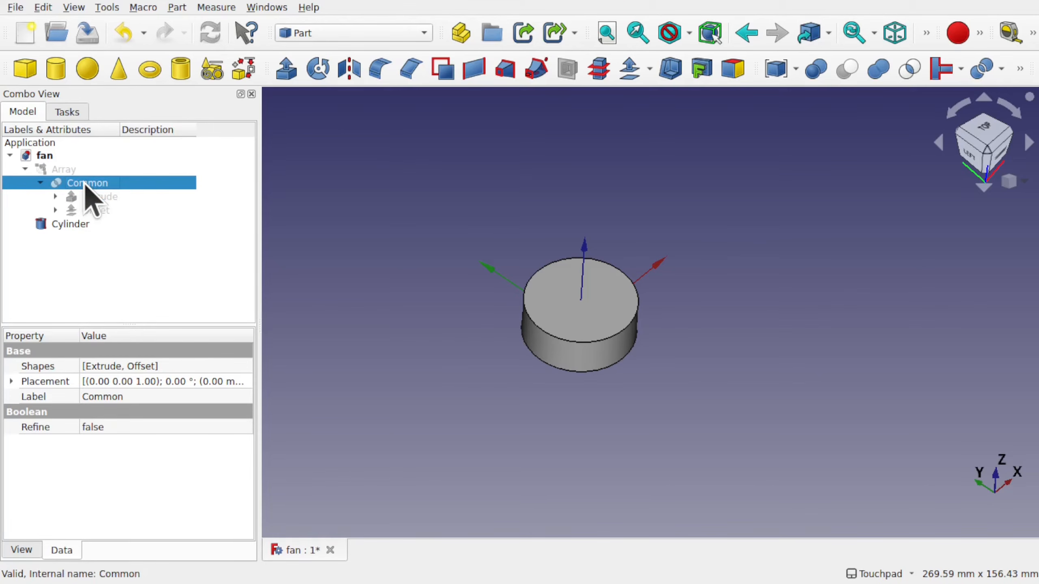
{"action": "left_click", "coordinate": [69, 169]}
{"action": "key", "text": "Delete"}
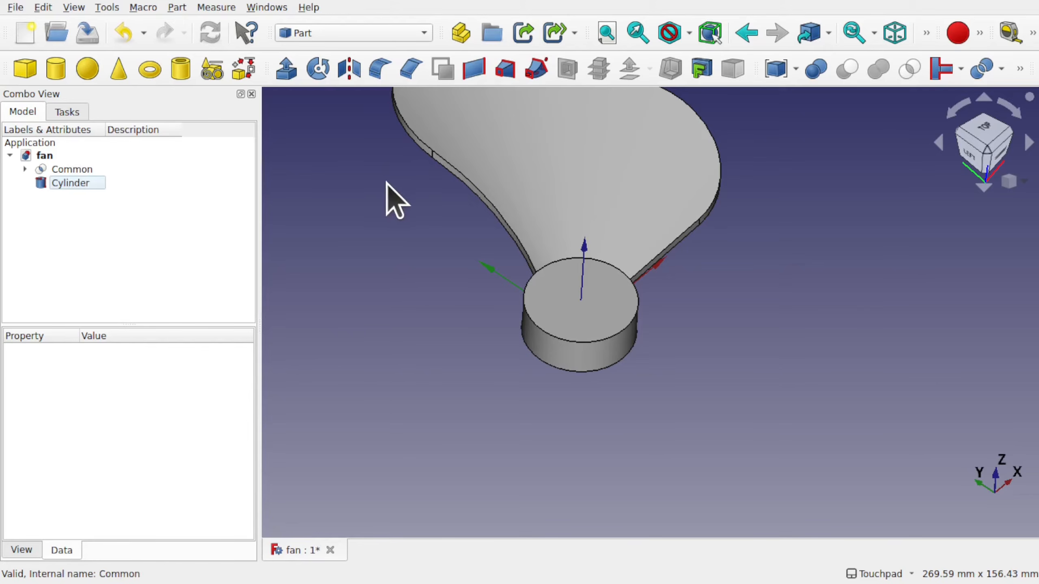
Start a Part Fillet on the single blade Common, with selection by faces and the constant radius type
{"action": "left_click", "coordinate": [84, 170]}
{"action": "left_click", "coordinate": [508, 263]}
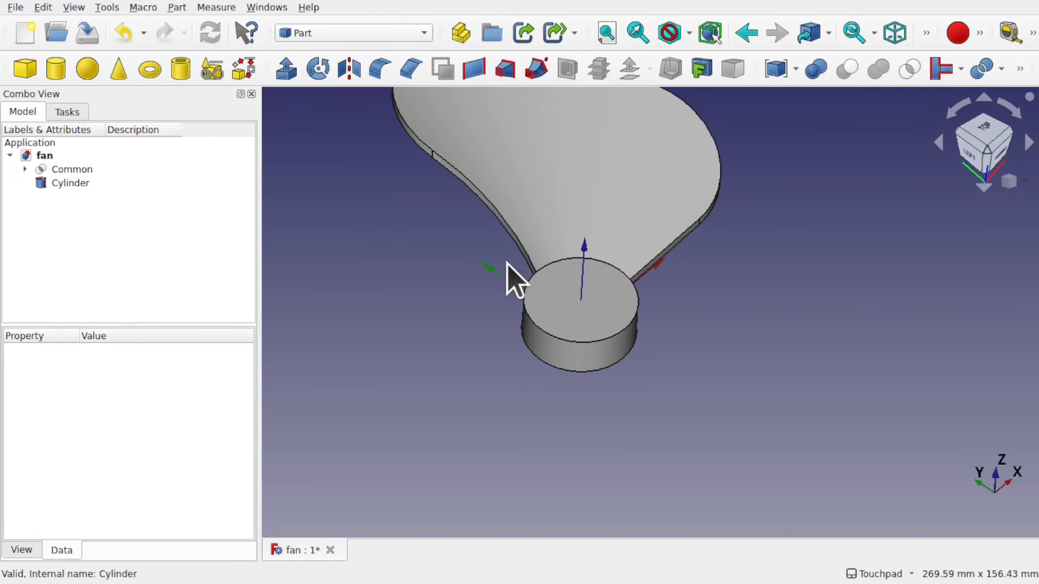
{"action": "left_click_drag", "start_coordinate": [501, 234], "coordinate": [537, 314], "text": "shift"}
{"action": "left_click_drag", "start_coordinate": [538, 314], "coordinate": [636, 334], "text": "alt"}
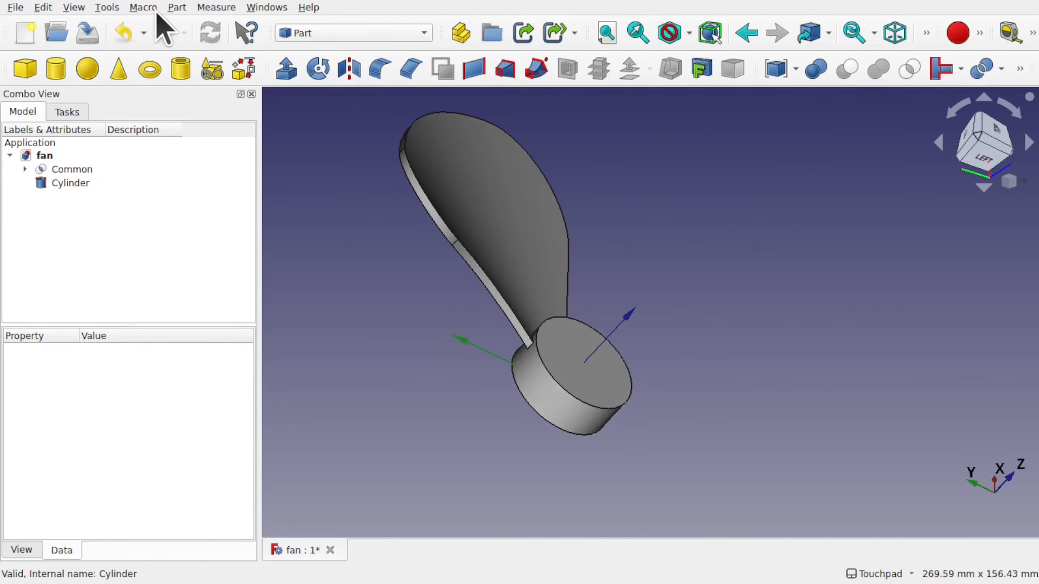
{"action": "left_click", "coordinate": [177, 8]}
{"action": "left_click", "coordinate": [248, 389]}
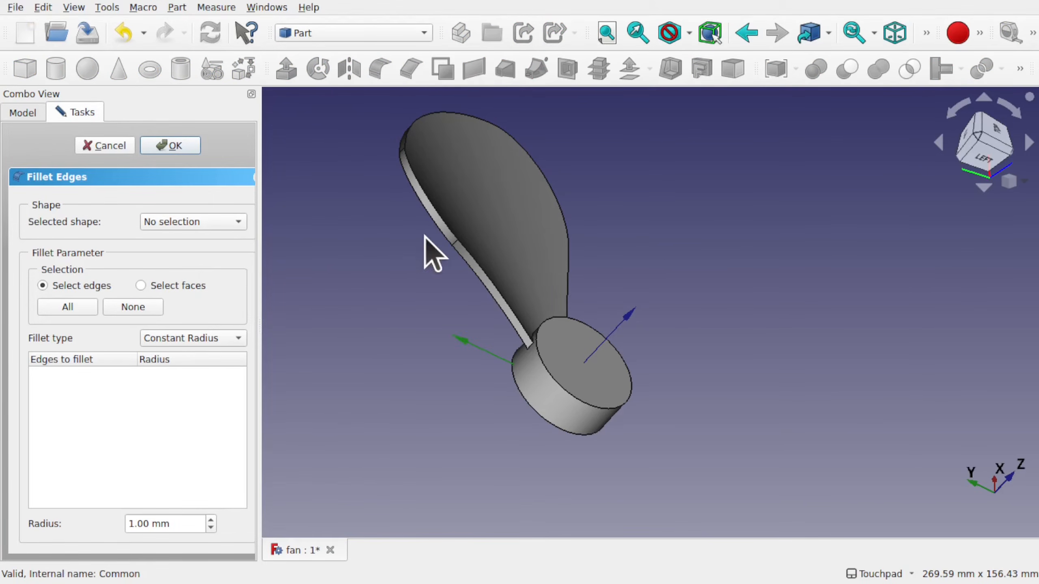
{"action": "left_click", "coordinate": [203, 222]}
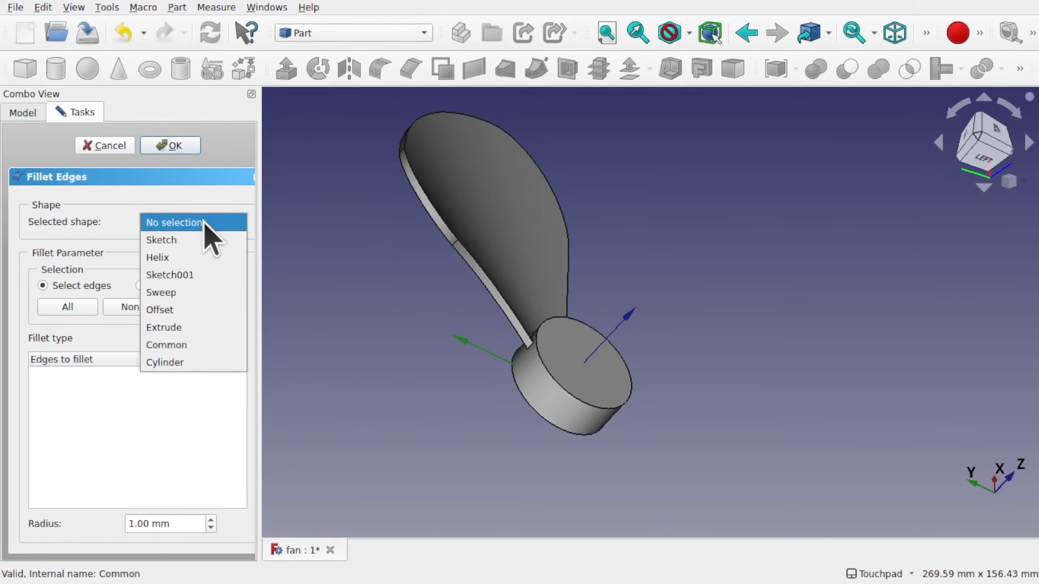
{"action": "left_click", "coordinate": [202, 346]}
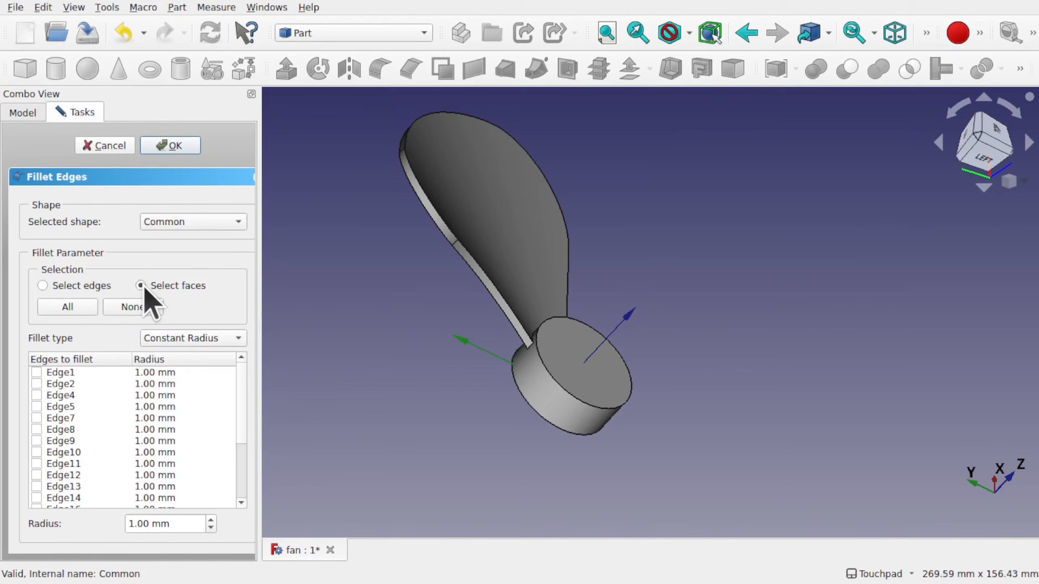
Select the narrow side faces around the blade's outer tip and both long sides as the edges to fillet
{"action": "left_click", "coordinate": [425, 213]}
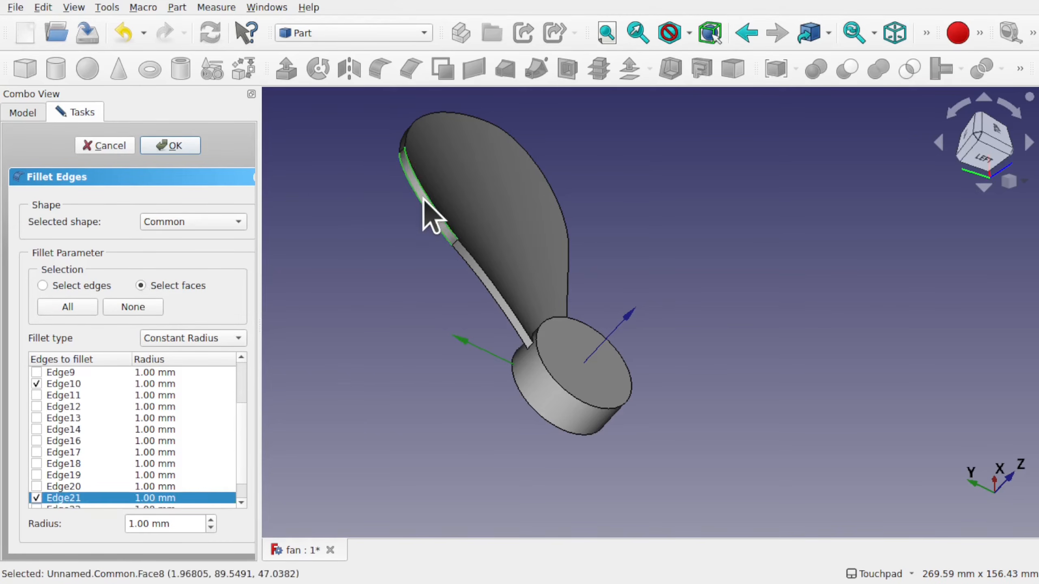
{"action": "middle_click_drag", "start_coordinate": [440, 174], "coordinate": [540, 385]}
{"action": "left_click", "coordinate": [449, 213]}
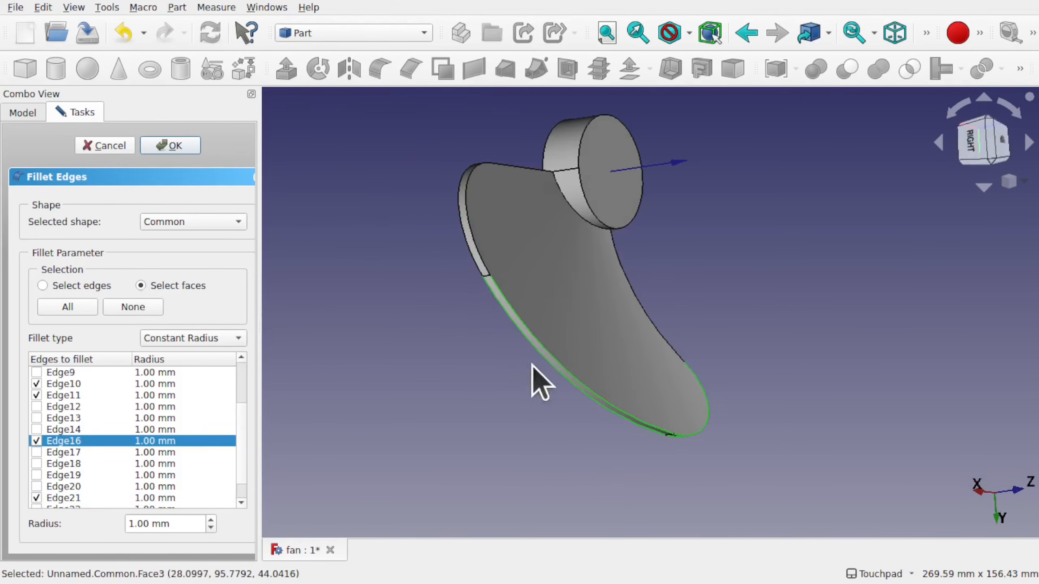
{"action": "left_click", "coordinate": [479, 262]}
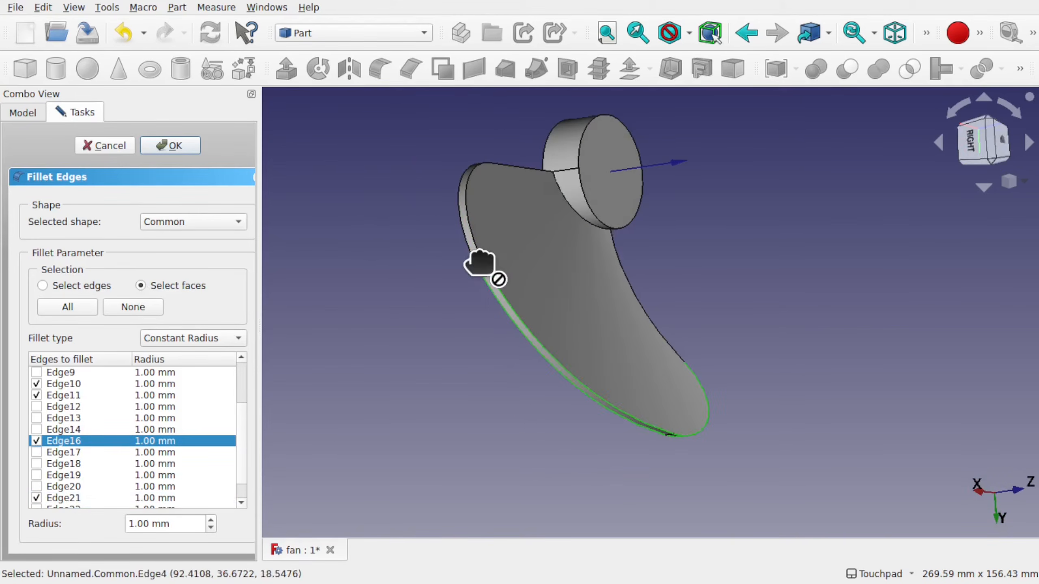
{"action": "left_click", "coordinate": [474, 250]}
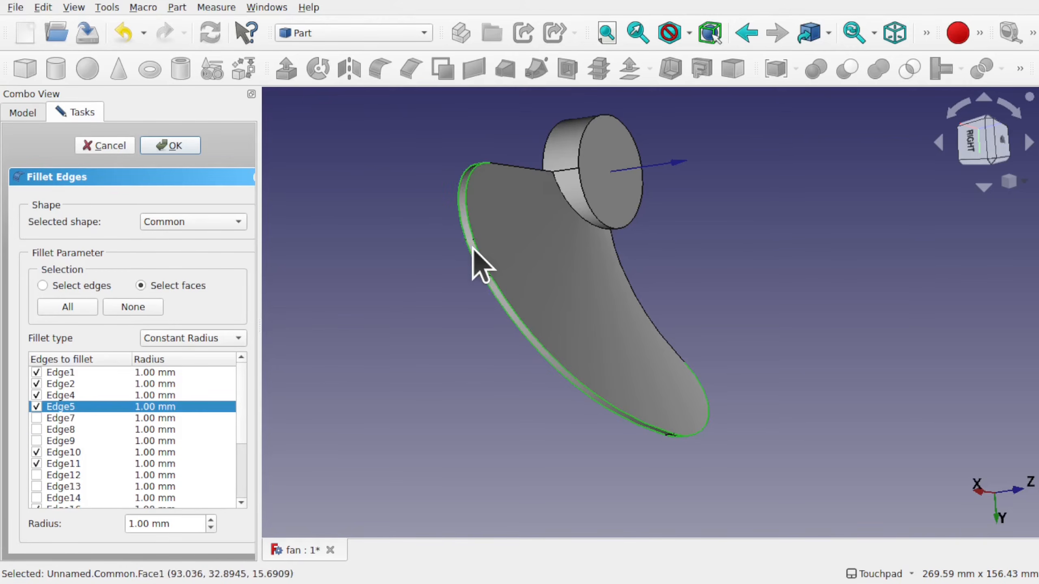
{"action": "left_click_drag", "start_coordinate": [485, 157], "coordinate": [516, 329], "text": "alt"}
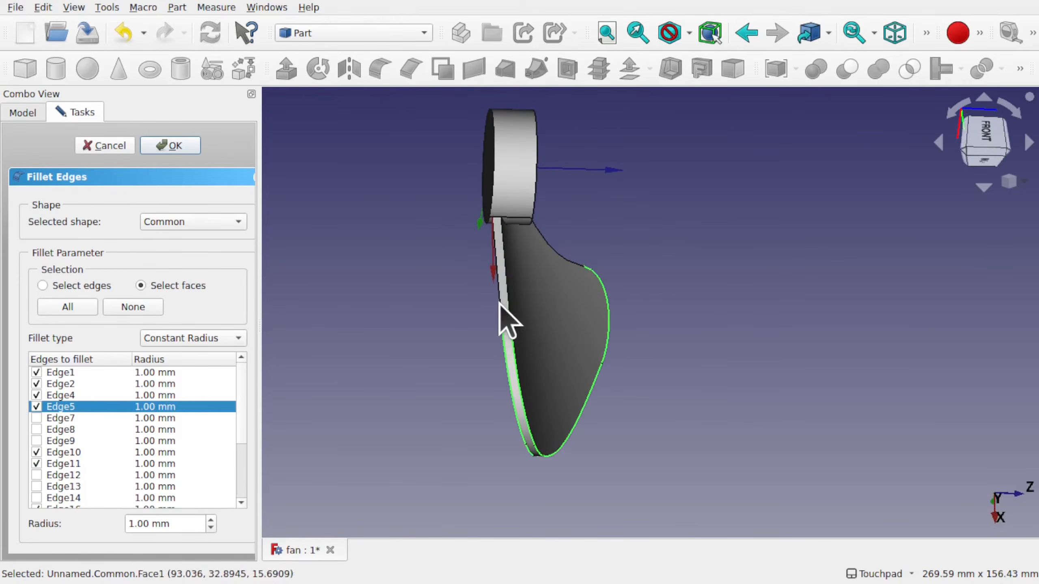
{"action": "left_click", "coordinate": [507, 300]}
{"action": "left_click_drag", "start_coordinate": [552, 279], "coordinate": [366, 334], "text": "alt"}
{"action": "left_click_drag", "start_coordinate": [515, 249], "coordinate": [551, 328], "text": "alt"}
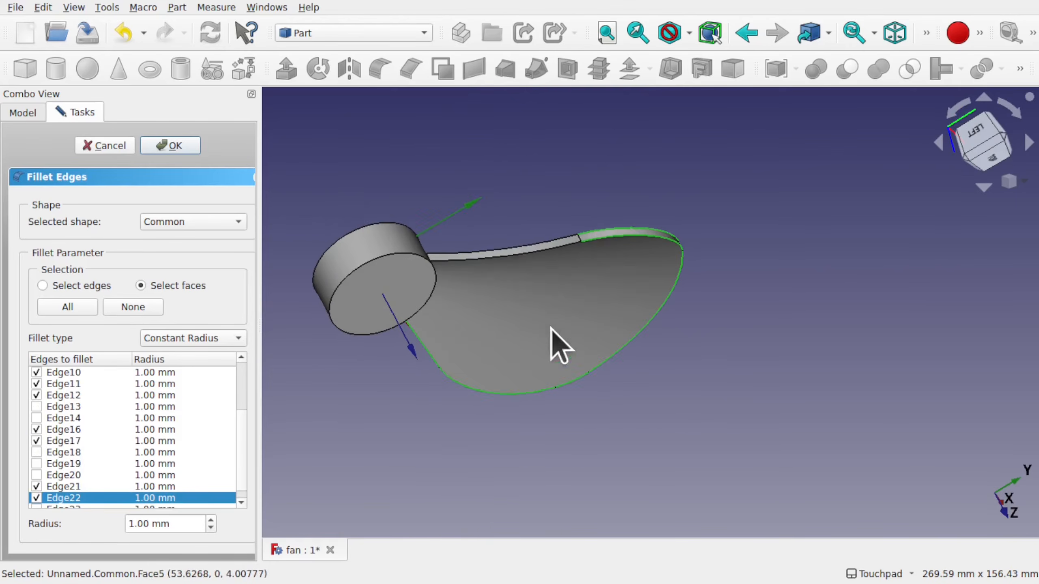
{"action": "left_click", "coordinate": [532, 248]}
{"action": "left_click_drag", "start_coordinate": [470, 283], "coordinate": [552, 211], "text": "alt"}
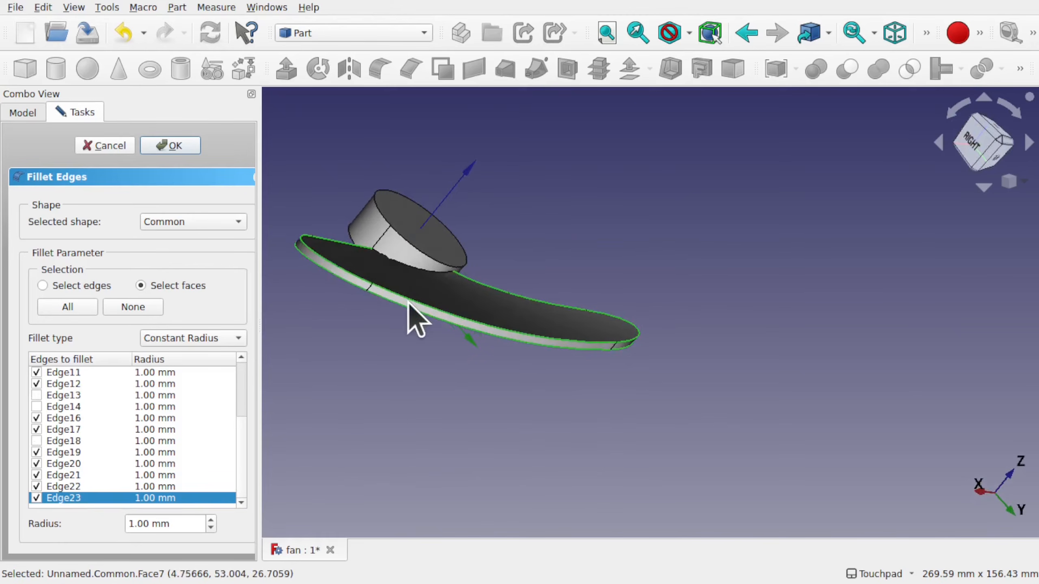
Apply the 1 mm fillet to the selected blade edges and inspect the rounded rim
{"action": "scroll", "coordinate": [409, 306], "scroll_direction": "up", "scroll_amount": 4}
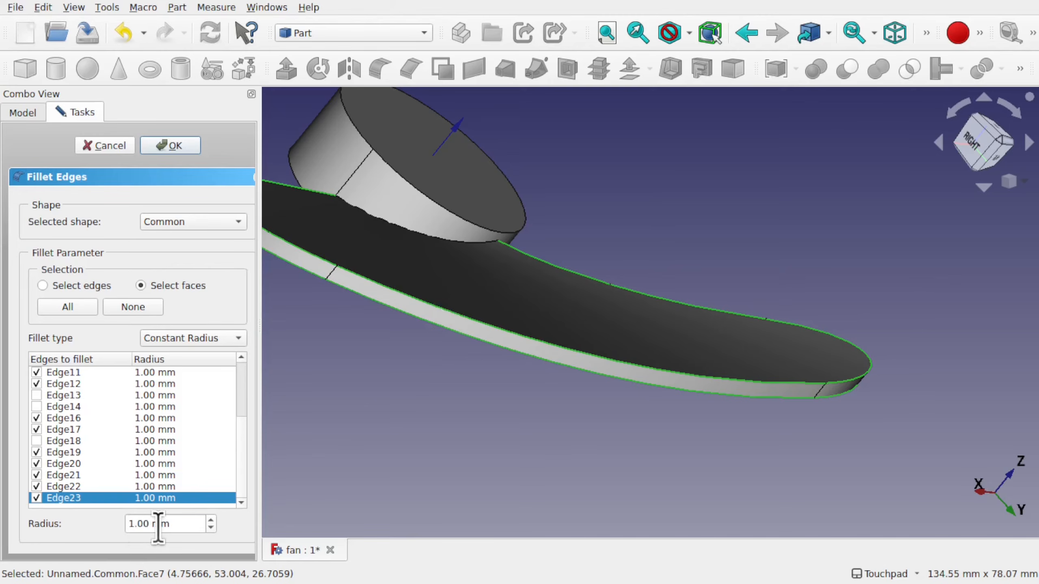
{"action": "left_click", "coordinate": [185, 147]}
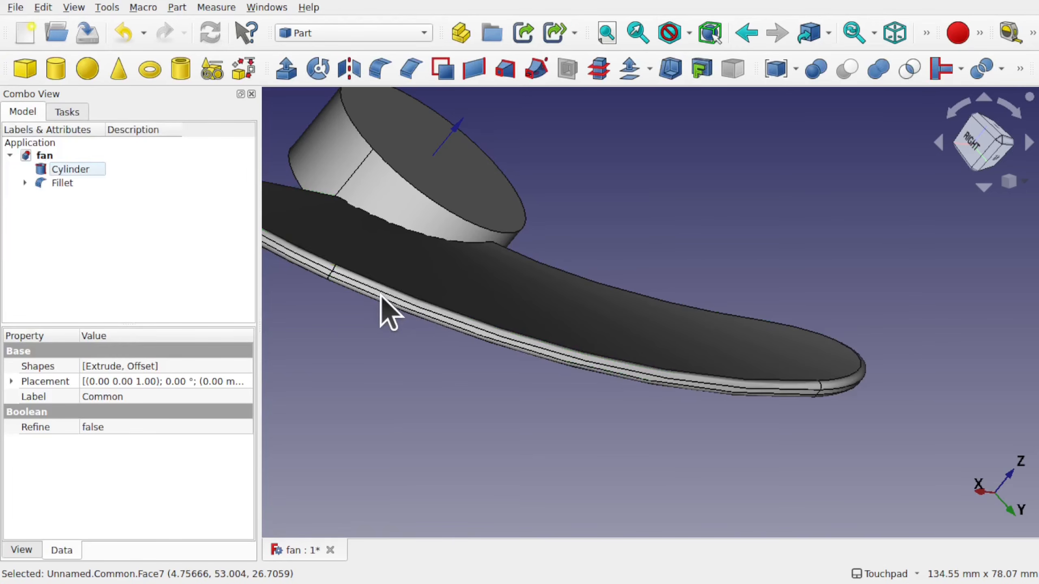
{"action": "scroll", "coordinate": [380, 296], "scroll_direction": "up", "scroll_amount": 4}
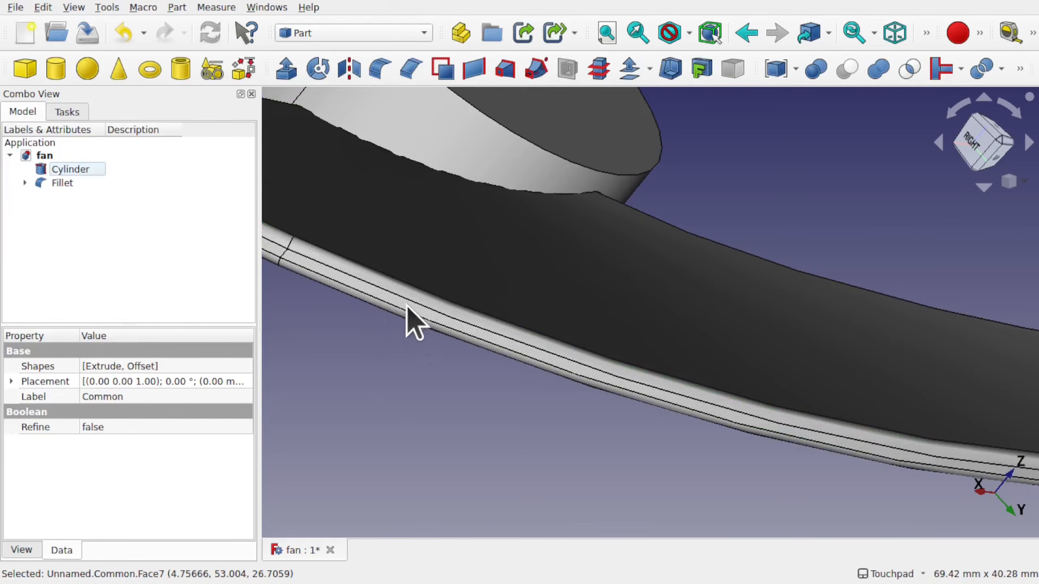
{"action": "scroll", "coordinate": [417, 343], "scroll_direction": "down", "scroll_amount": 5}
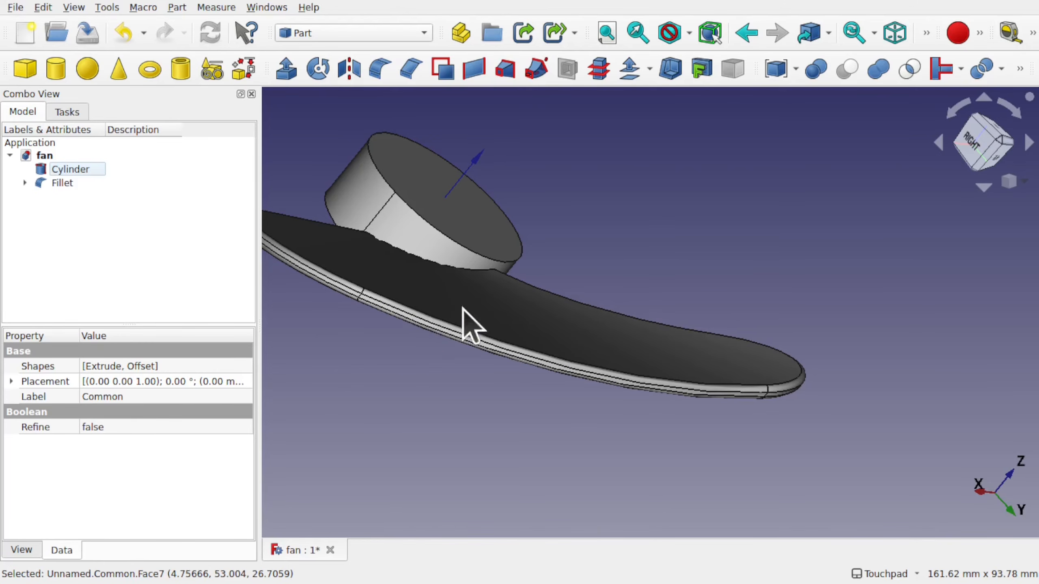
{"action": "mouse_move", "coordinate": [633, 302]}
{"action": "left_mouse_down", "text": "alt"}
{"action": "mouse_move", "coordinate": [483, 271]}
{"action": "mouse_move", "coordinate": [630, 292]}
{"action": "left_mouse_up", "text": "alt"}
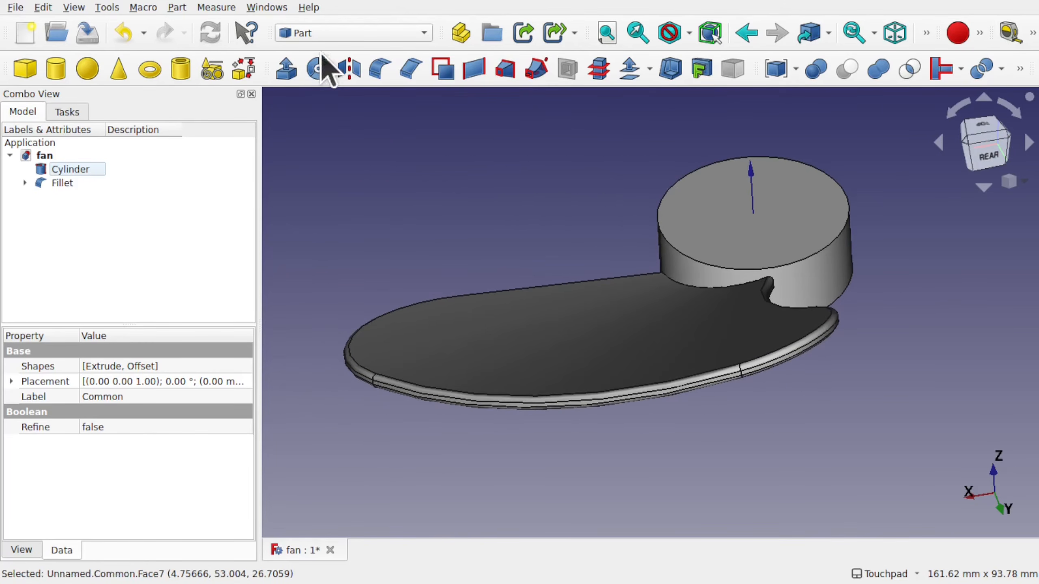
Create a Draft polar array of the filleted blade with 3 elements over 360° and its centre reset to the origin
{"action": "left_click", "coordinate": [345, 37]}
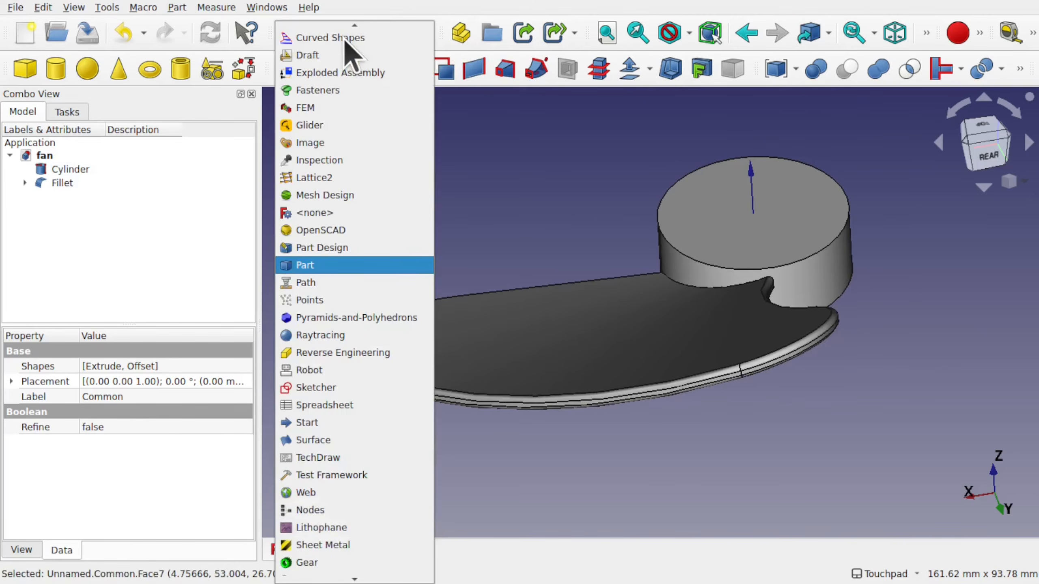
{"action": "left_click", "coordinate": [347, 57]}
{"action": "mouse_move", "coordinate": [583, 334]}
{"action": "left_mouse_down", "text": "alt"}
{"action": "mouse_move", "coordinate": [602, 349]}
{"action": "mouse_move", "coordinate": [572, 336]}
{"action": "left_mouse_up", "text": "alt"}
{"action": "left_click", "coordinate": [62, 184]}
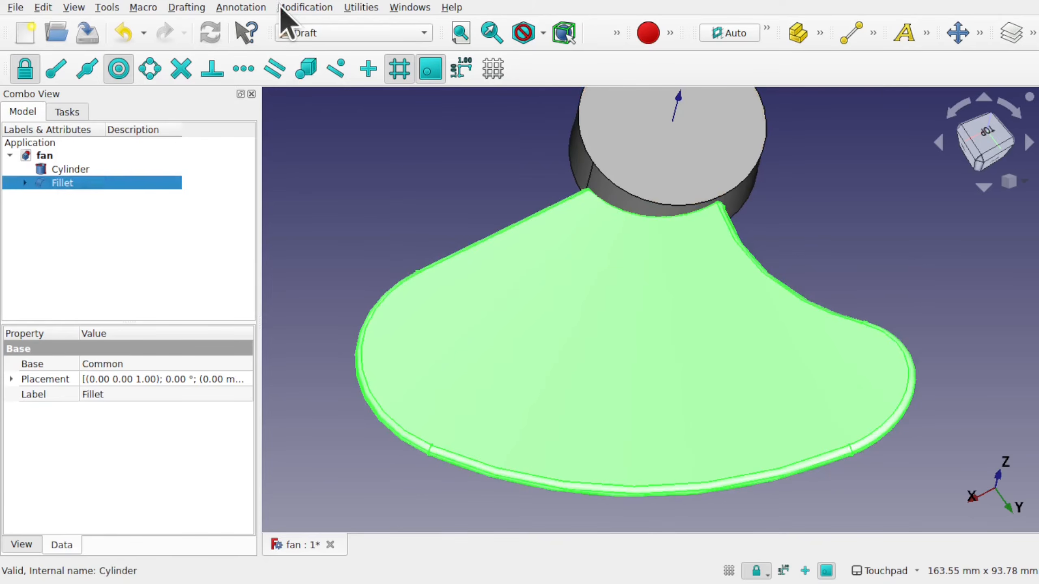
{"action": "left_click", "coordinate": [306, 7]}
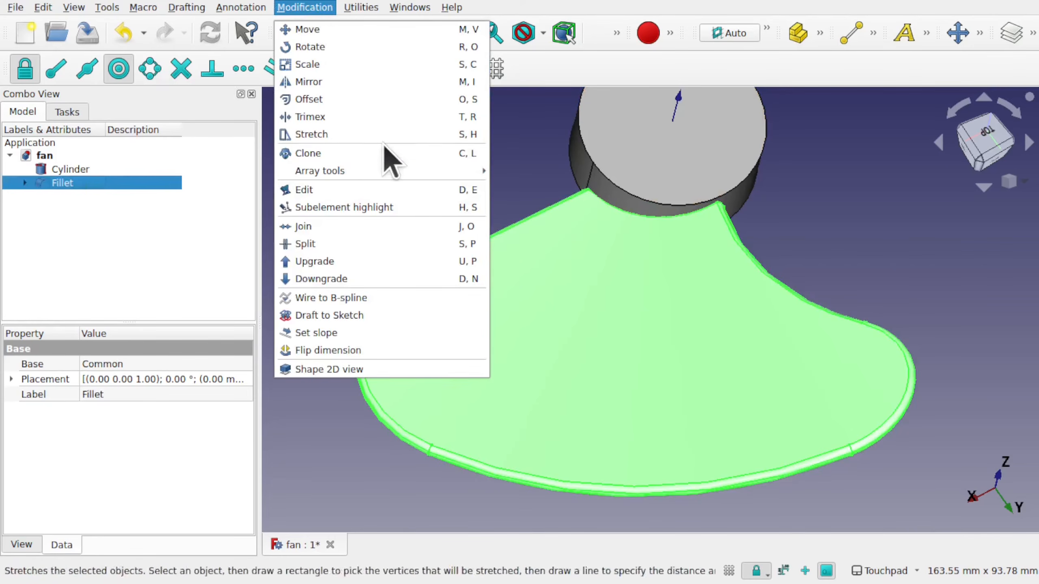
{"action": "mouse_move", "coordinate": [427, 175]}
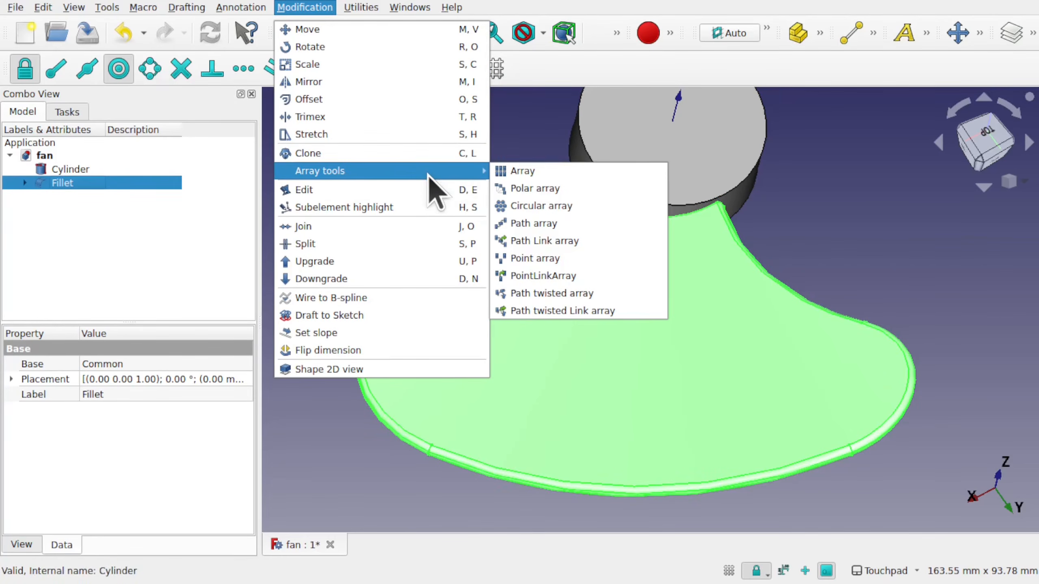
{"action": "left_click", "coordinate": [595, 189]}
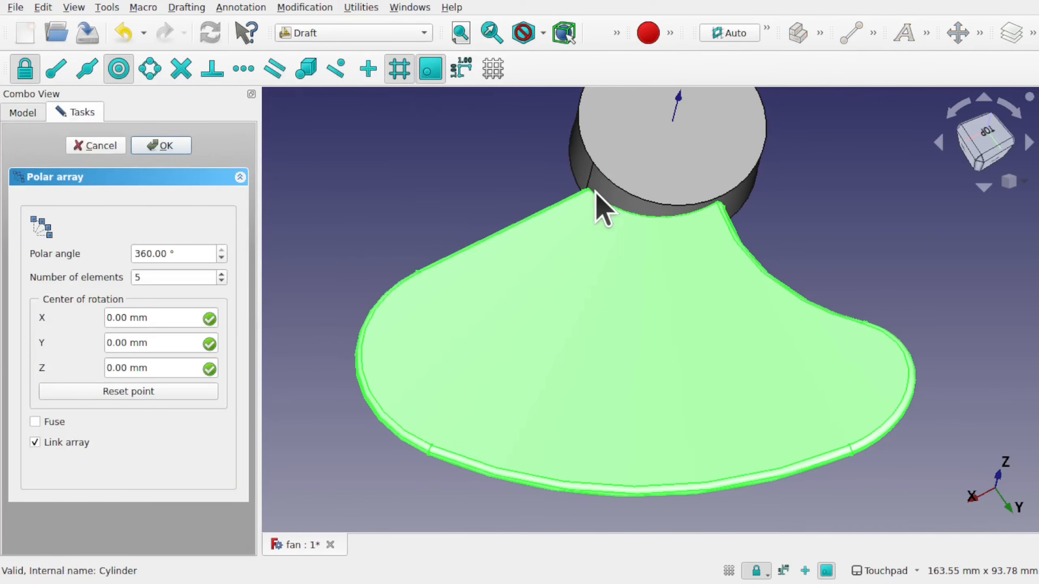
{"action": "left_click", "coordinate": [596, 193]}
{"action": "left_click_drag", "start_coordinate": [171, 277], "coordinate": [102, 292]}
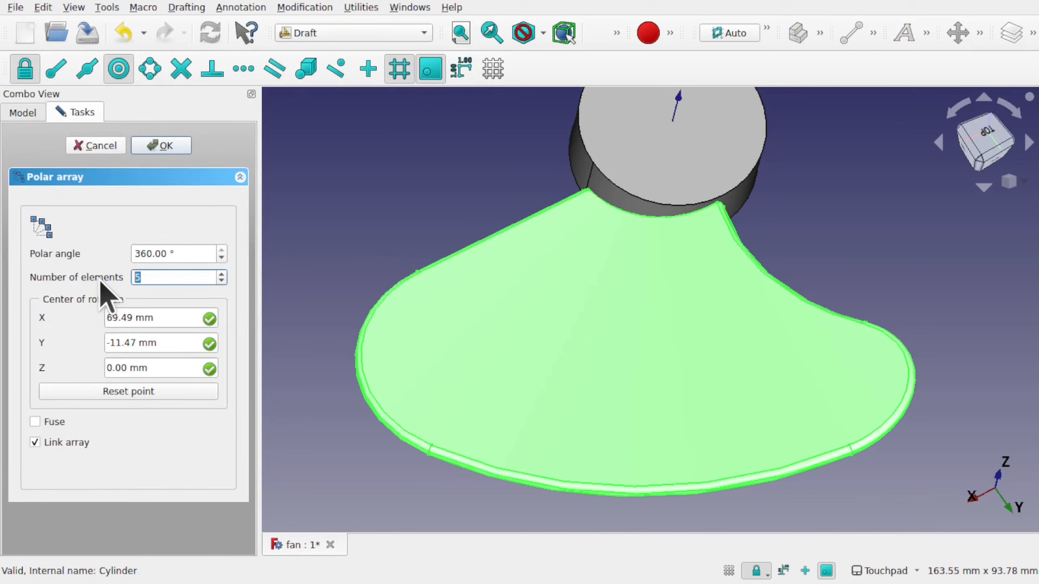
{"action": "type", "text": "3"}
{"action": "left_click", "coordinate": [135, 394]}
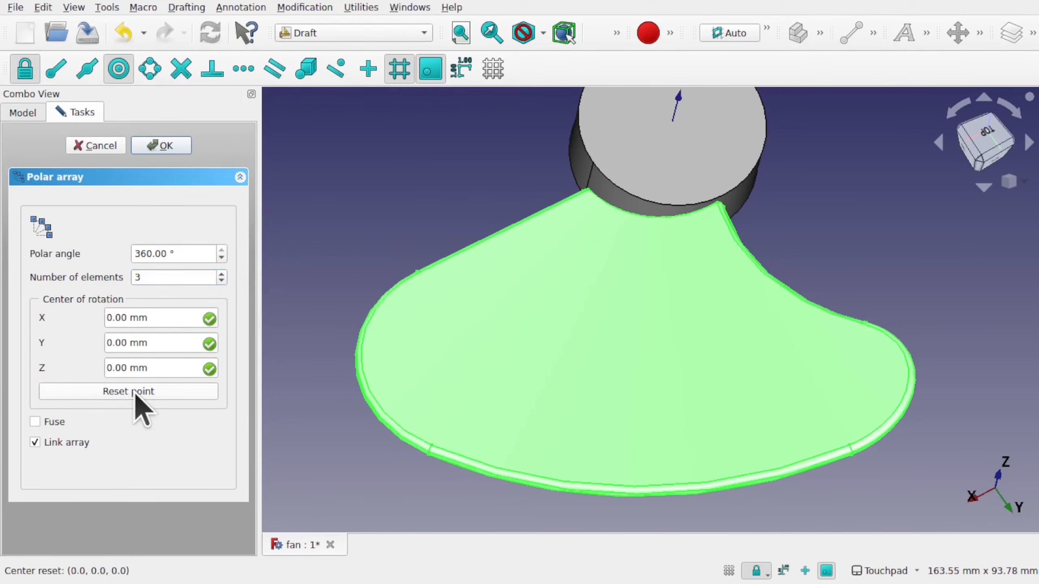
{"action": "left_click", "coordinate": [160, 147]}
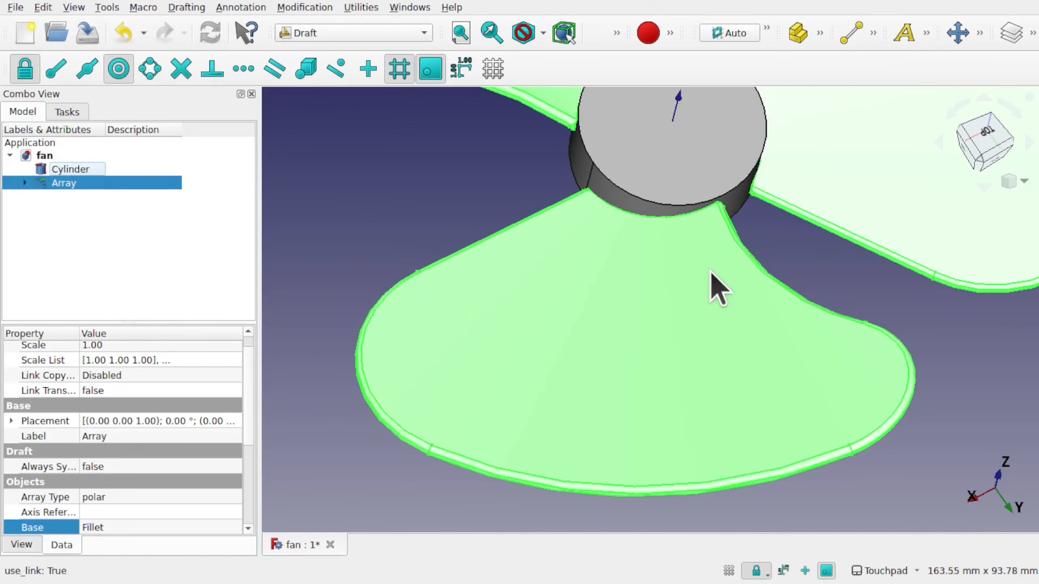
Fuse the blade array and the hub cylinder into one solid with the Part workbench's boolean Union
{"action": "scroll", "coordinate": [714, 284], "scroll_direction": "down", "scroll_amount": 2}
{"action": "scroll", "coordinate": [716, 287], "scroll_direction": "down", "scroll_amount": 1}
{"action": "left_click_drag", "start_coordinate": [748, 263], "coordinate": [765, 204], "text": "alt"}
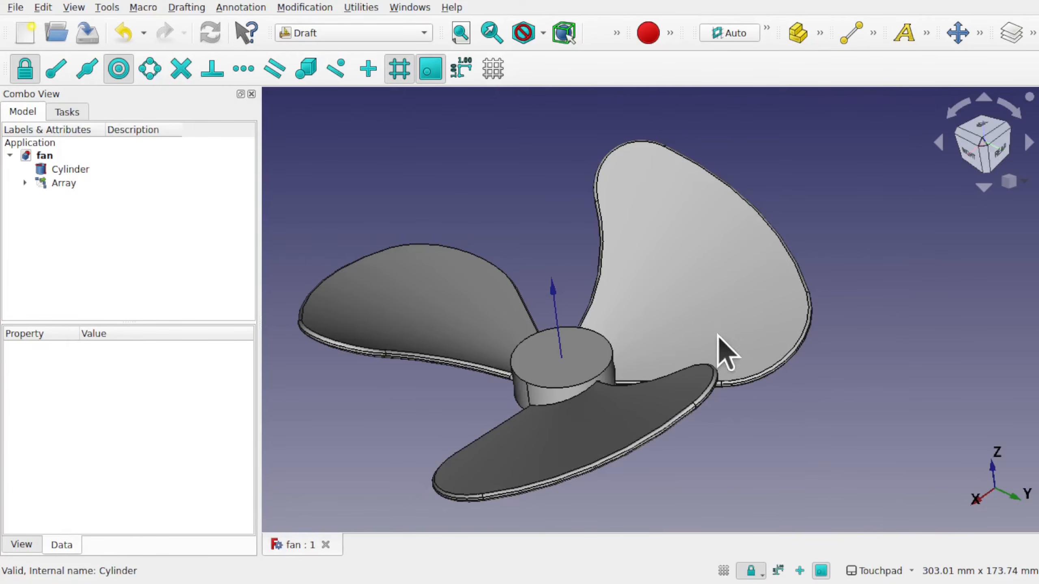
{"action": "left_click", "coordinate": [697, 310]}
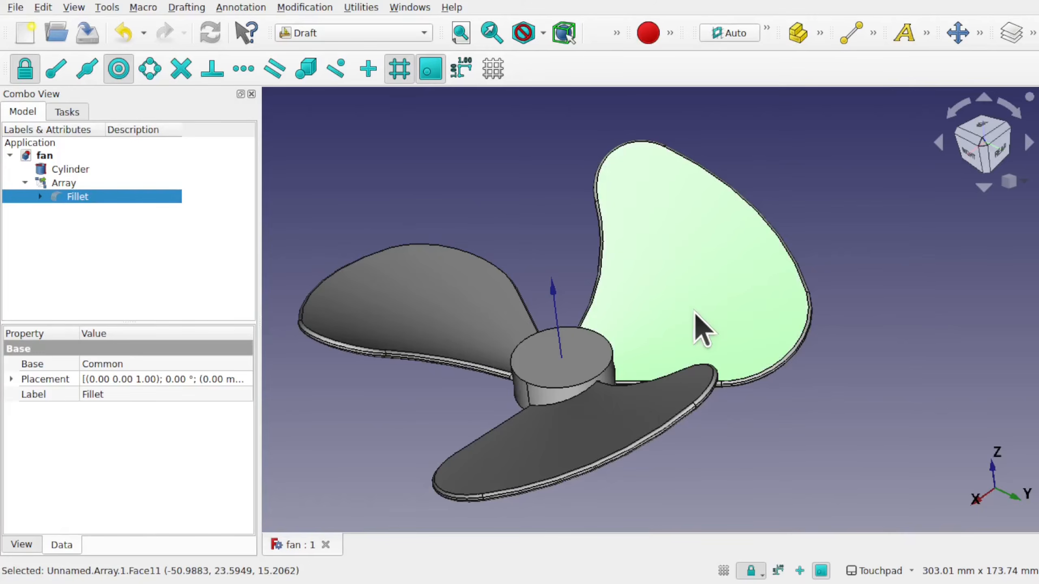
{"action": "left_click", "coordinate": [70, 184]}
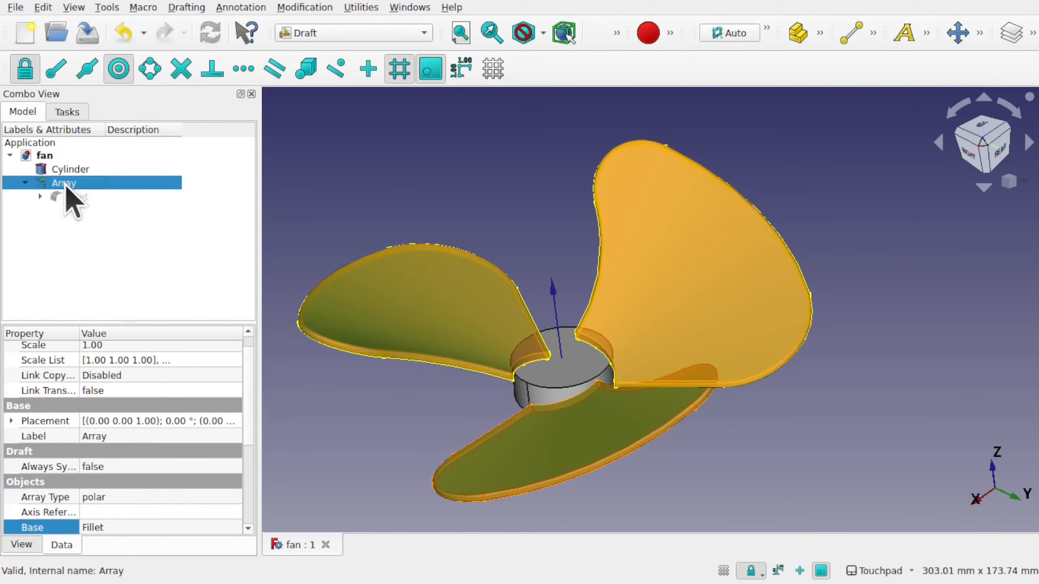
{"action": "left_click", "coordinate": [78, 172], "text": "ctrl"}
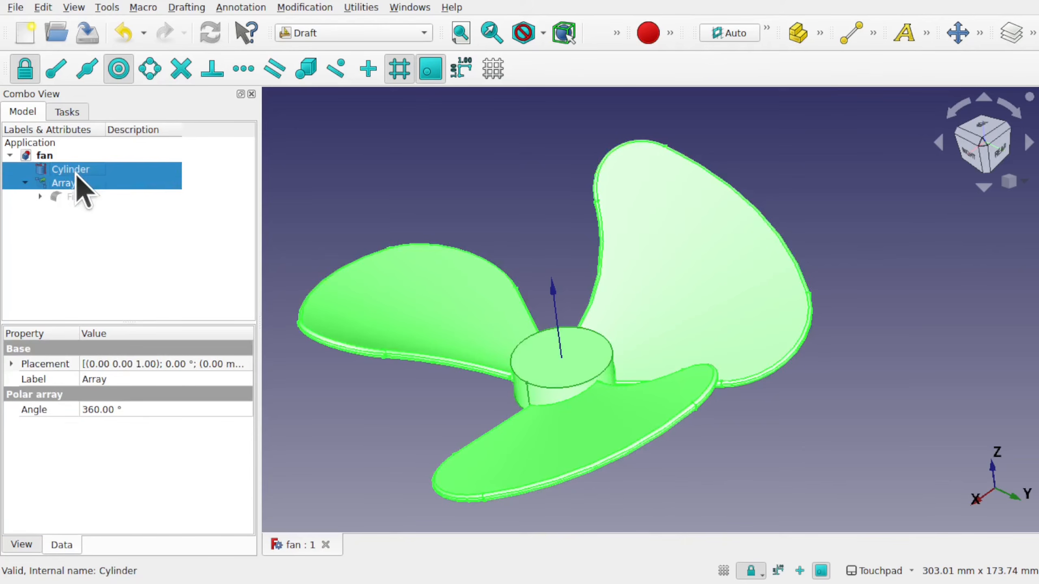
{"action": "left_click", "coordinate": [335, 33]}
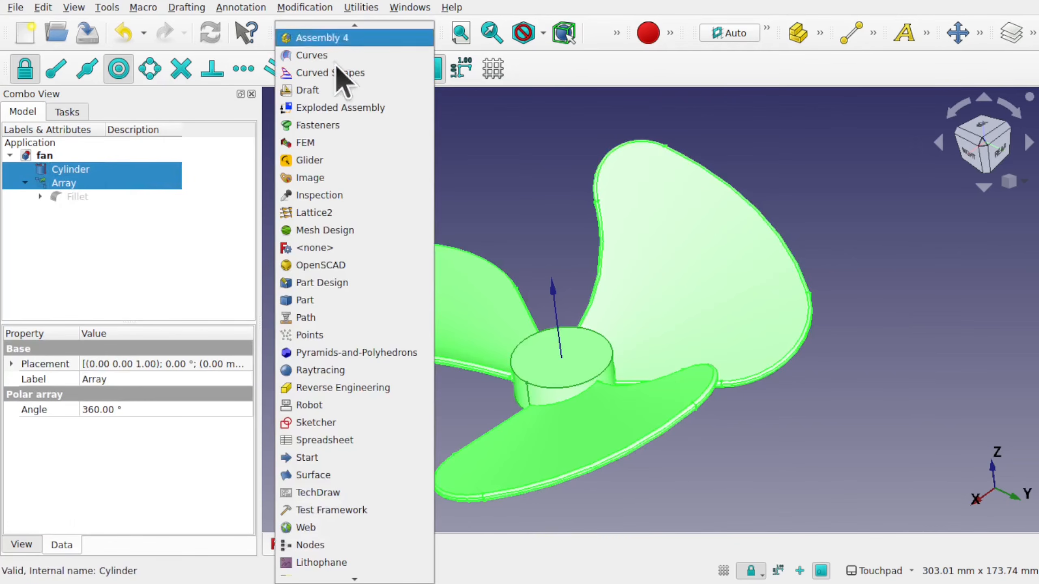
{"action": "left_click", "coordinate": [343, 304]}
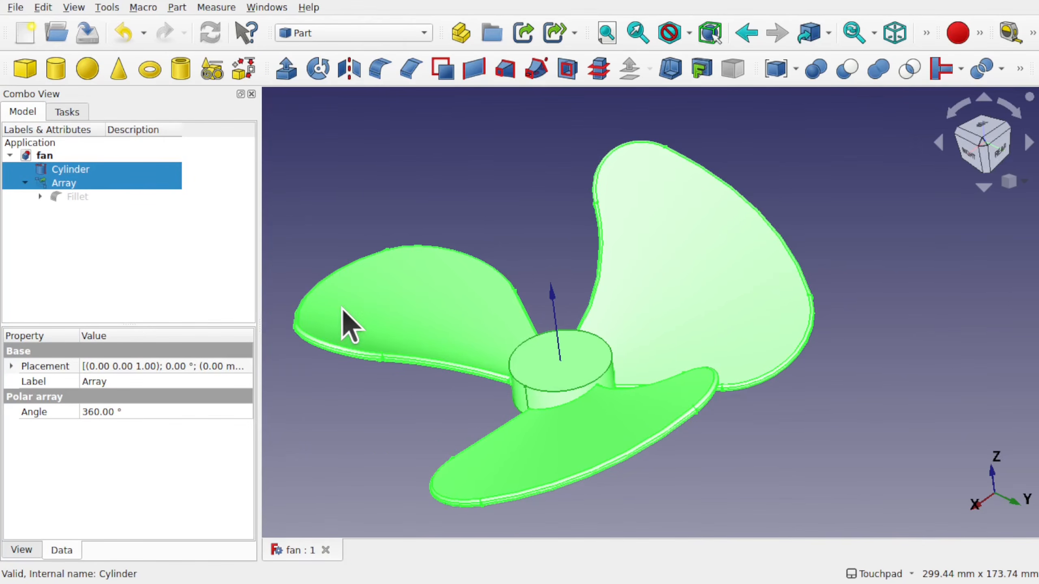
{"action": "left_click", "coordinate": [175, 7]}
{"action": "mouse_move", "coordinate": [262, 271]}
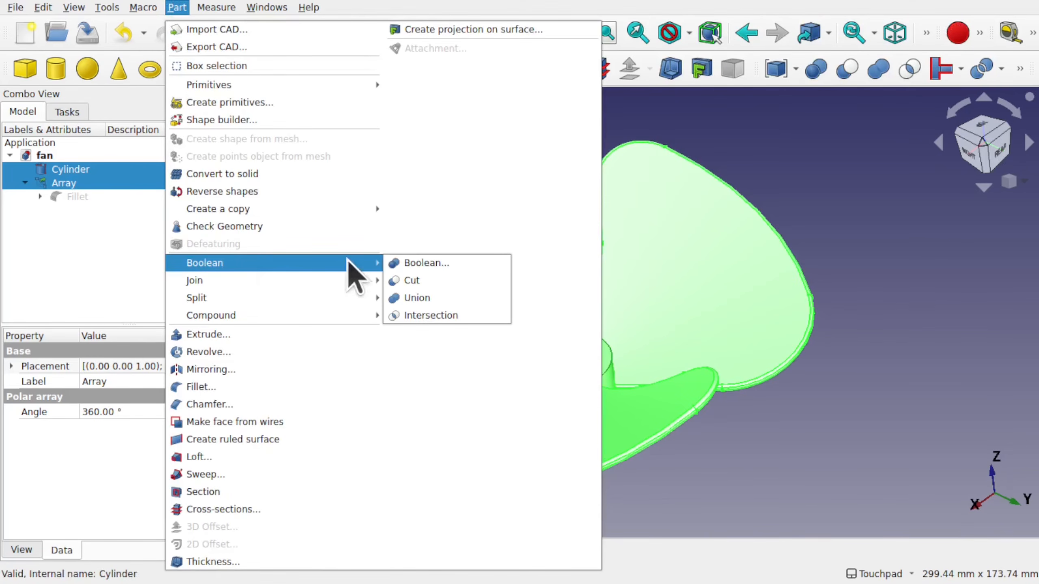
{"action": "left_click", "coordinate": [447, 297]}
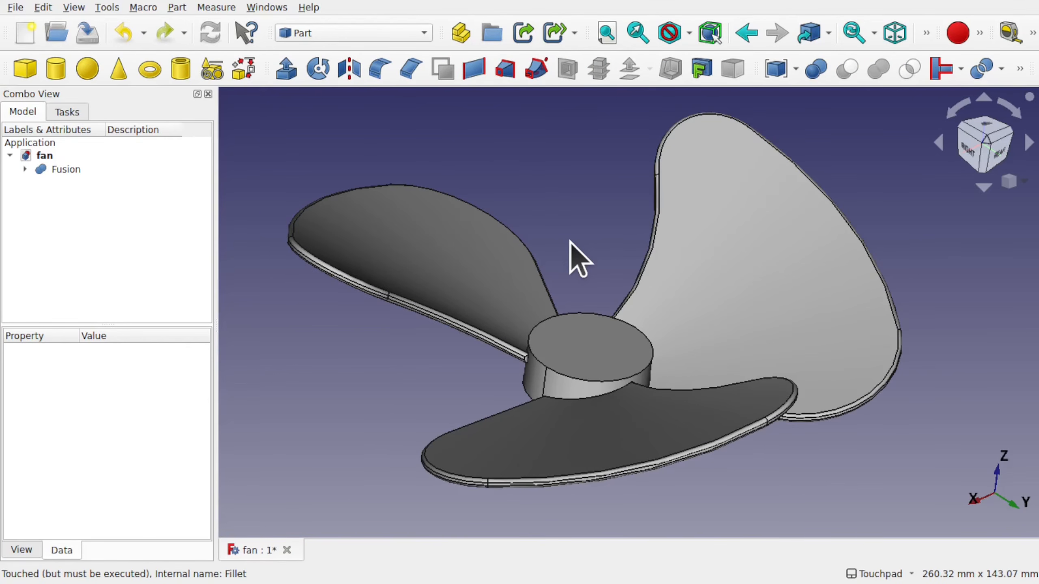
Unfold the fan's Fusion history through Array, Fillet, Common and Offset down to the blade's Sweep
{"action": "left_click_drag", "start_coordinate": [727, 336], "coordinate": [695, 266], "text": "shift"}
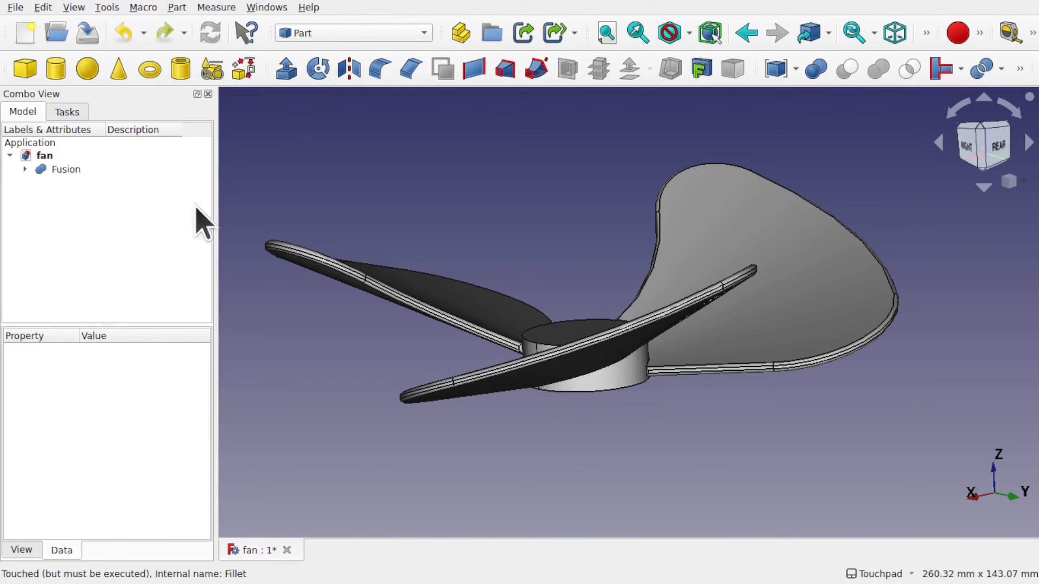
{"action": "left_click", "coordinate": [24, 169]}
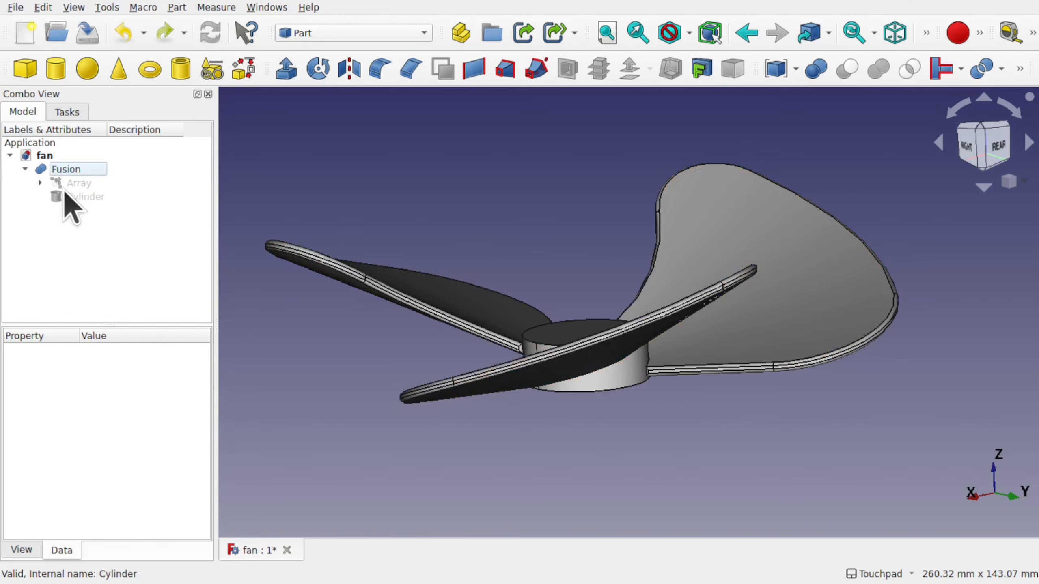
{"action": "left_click", "coordinate": [40, 182]}
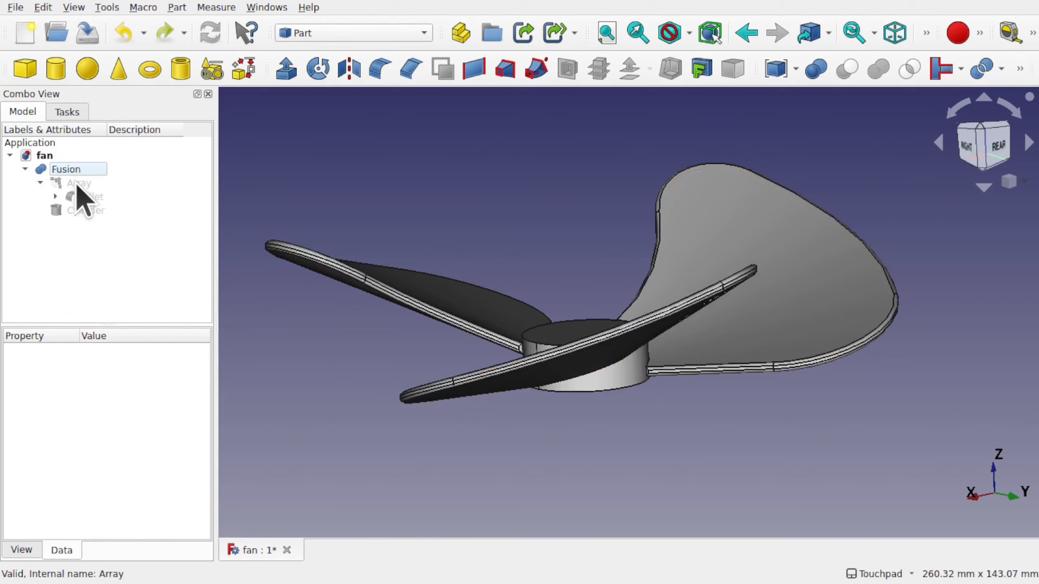
{"action": "left_click", "coordinate": [73, 183]}
{"action": "left_click", "coordinate": [70, 198]}
{"action": "left_click", "coordinate": [54, 197]}
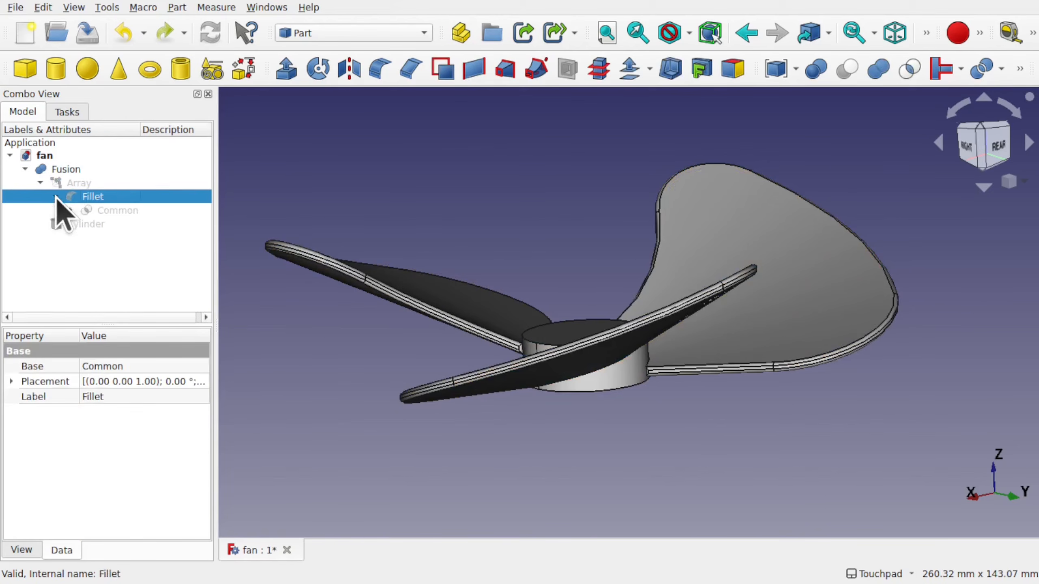
{"action": "left_click", "coordinate": [99, 210]}
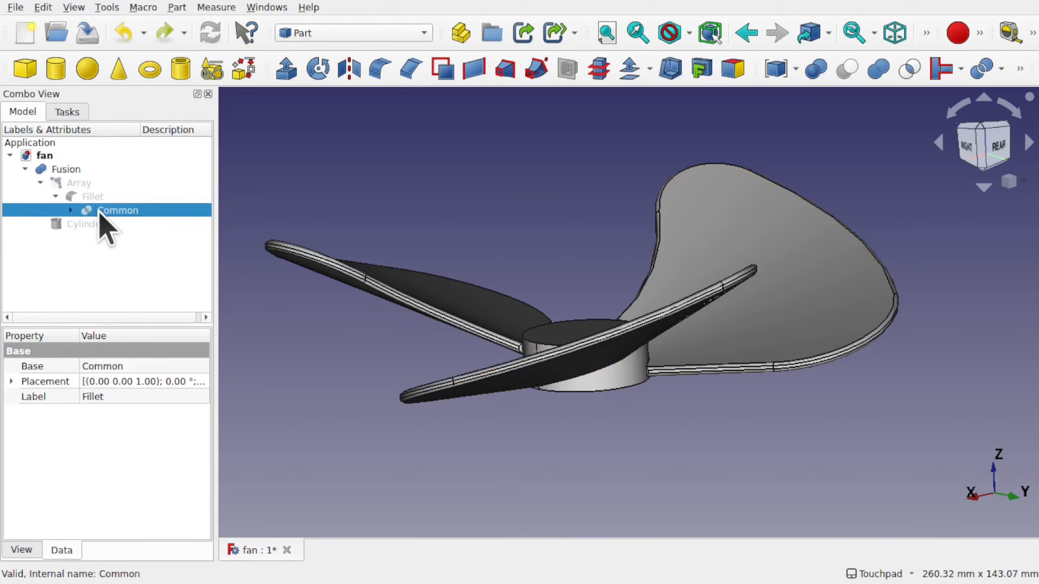
{"action": "left_click", "coordinate": [70, 211]}
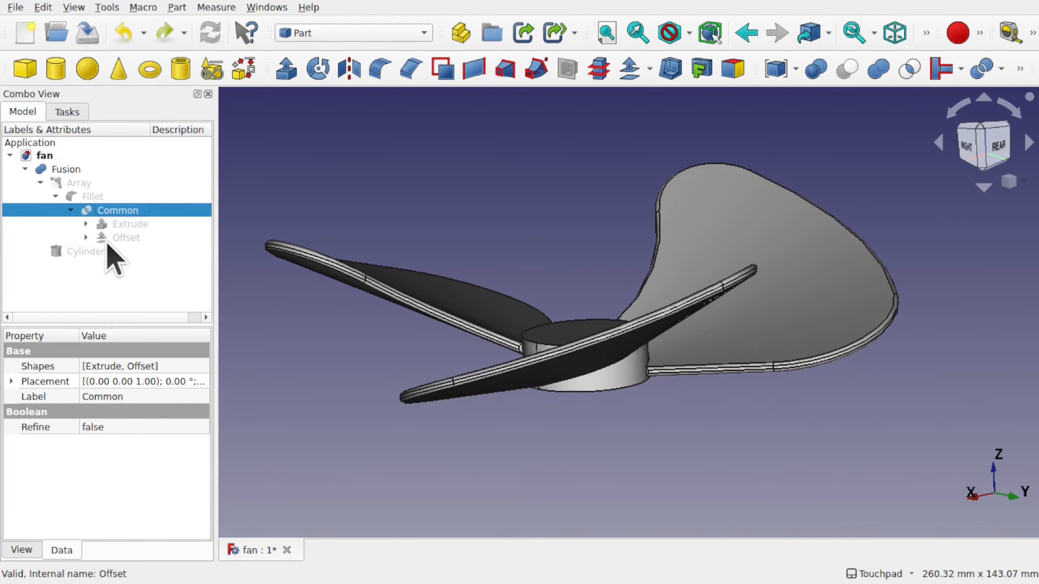
{"action": "left_click", "coordinate": [85, 238]}
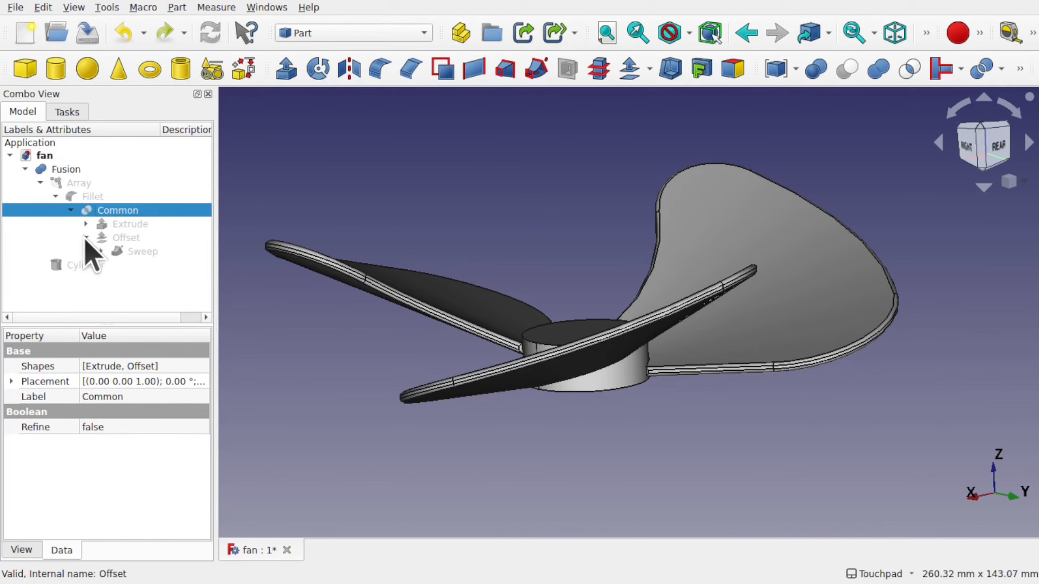
Set the Frenet property of the blade's Sweep to true and inspect the blades where they meet the hub
{"action": "left_click", "coordinate": [143, 251]}
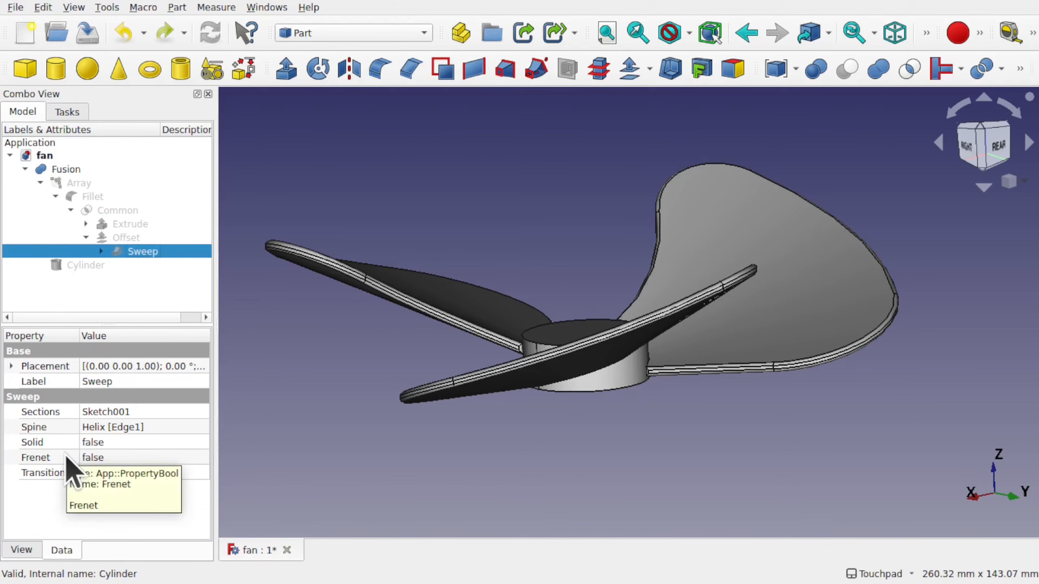
{"action": "left_click", "coordinate": [128, 456]}
{"action": "left_click", "coordinate": [127, 456]}
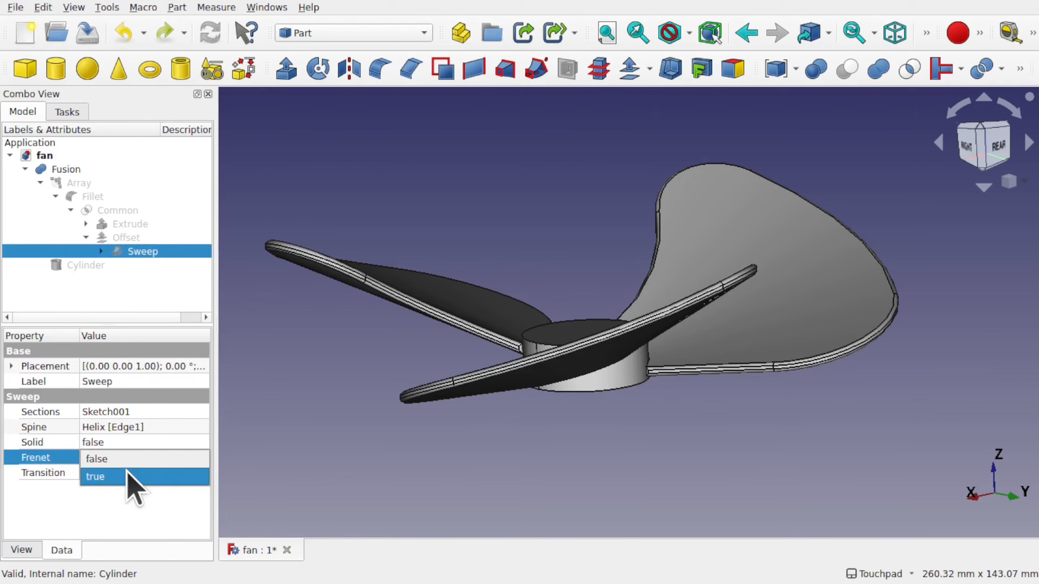
{"action": "left_click", "coordinate": [127, 475]}
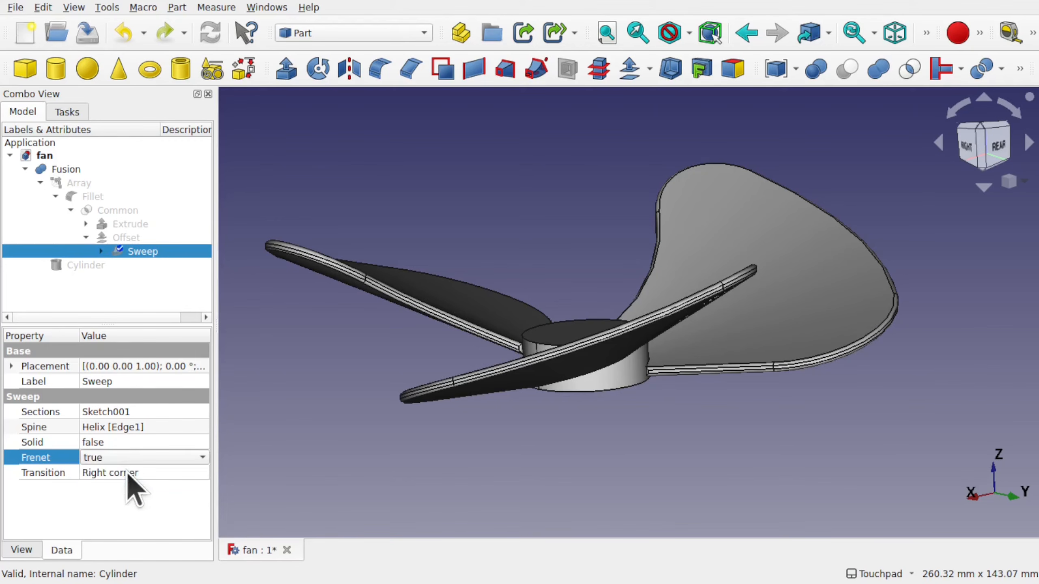
{"action": "left_click", "coordinate": [324, 382]}
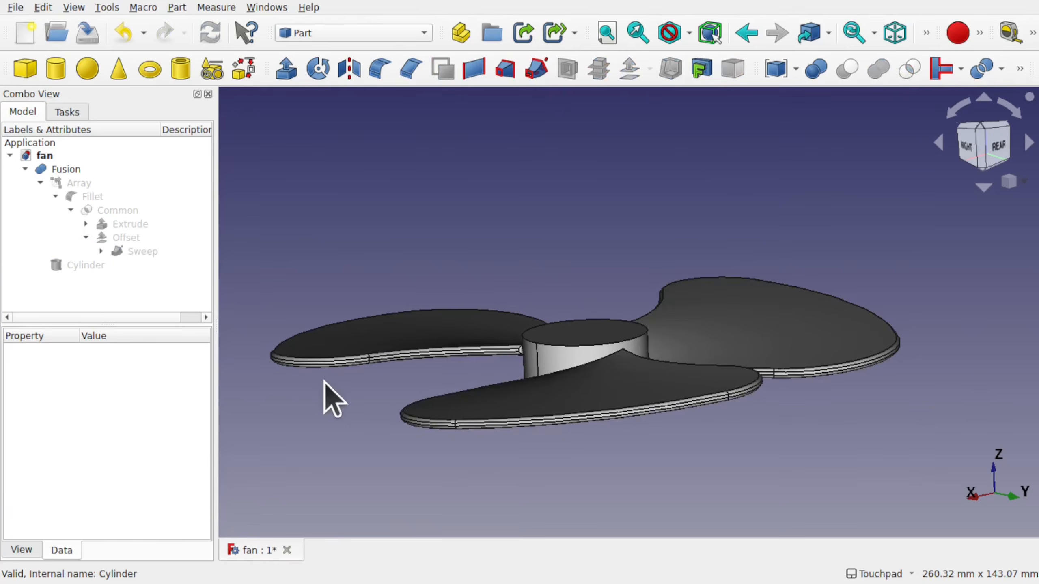
{"action": "left_click_drag", "start_coordinate": [614, 338], "coordinate": [706, 387], "text": "shift"}
{"action": "scroll", "coordinate": [706, 406], "scroll_direction": "up", "scroll_amount": 4}
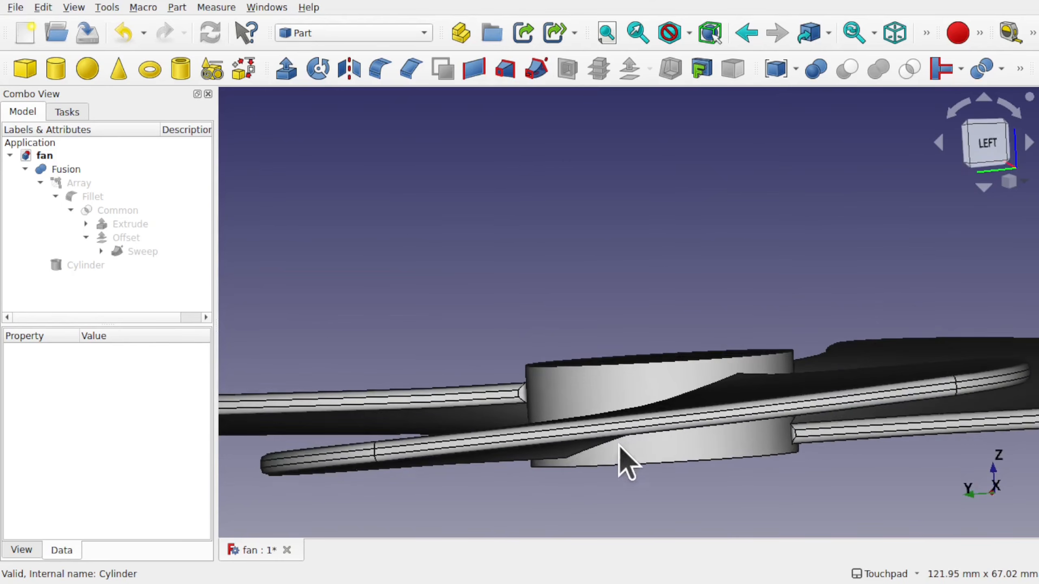
{"action": "left_click_drag", "start_coordinate": [643, 382], "coordinate": [747, 347], "text": "shift"}
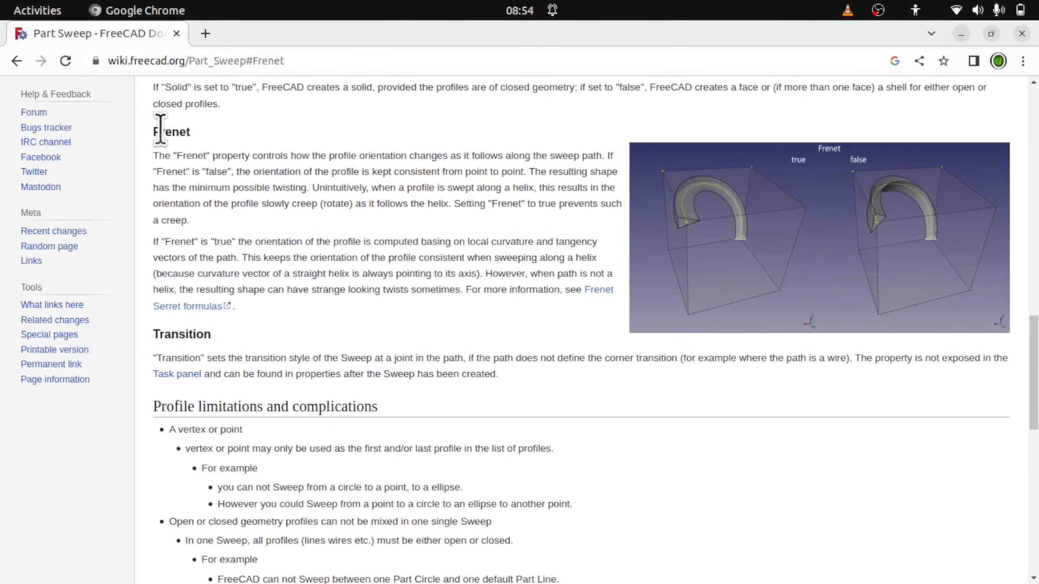
Switch to Chrome and read the Frenet section of the Part Sweep page on the FreeCAD wiki, highlighting the explanation
{"action": "left_click_drag", "start_coordinate": [160, 130], "coordinate": [190, 134]}
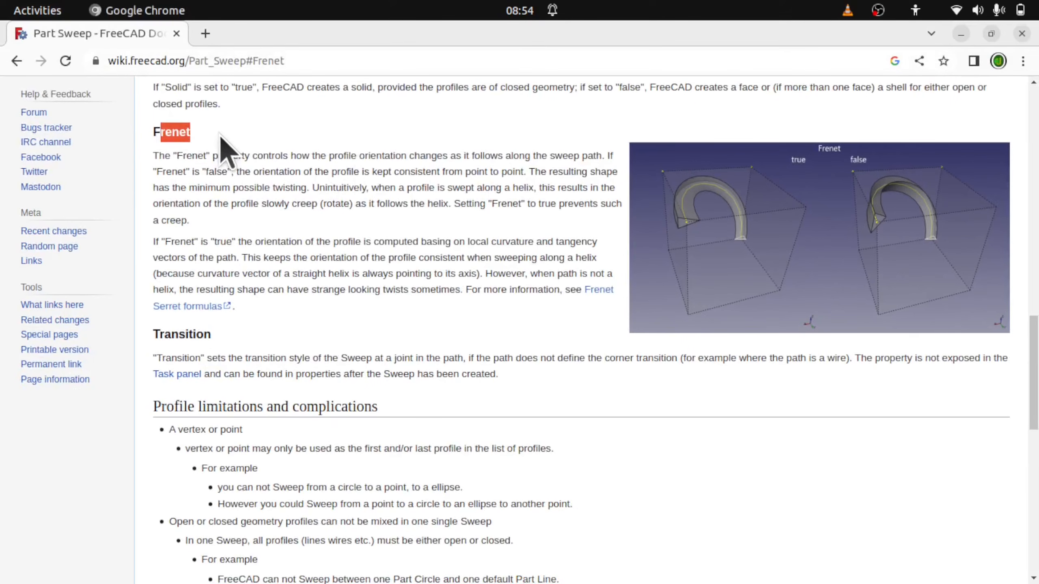
{"action": "left_click", "coordinate": [411, 160]}
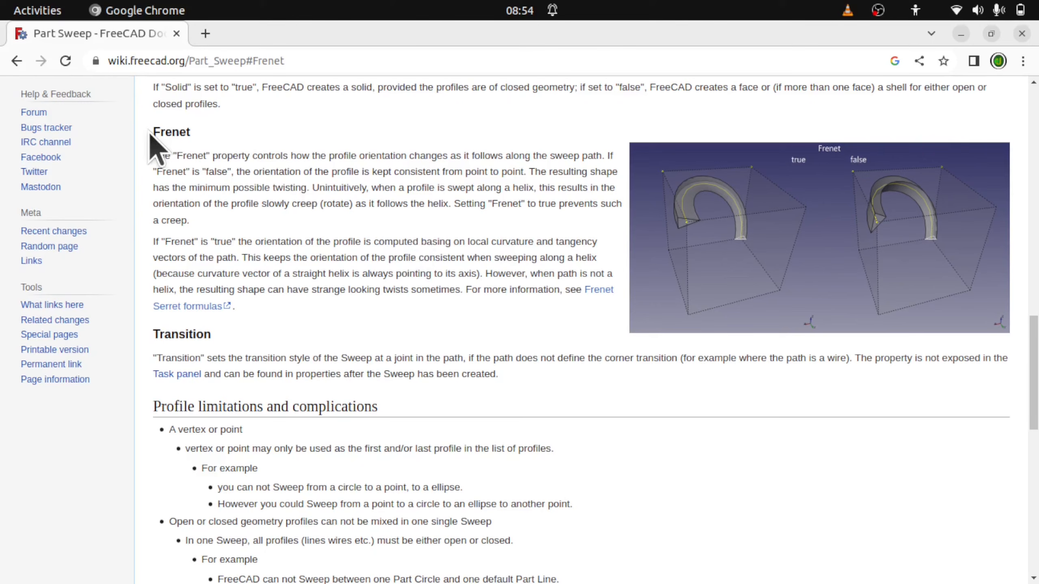
{"action": "left_click_drag", "start_coordinate": [155, 132], "coordinate": [493, 315]}
{"action": "left_click", "coordinate": [297, 60]}
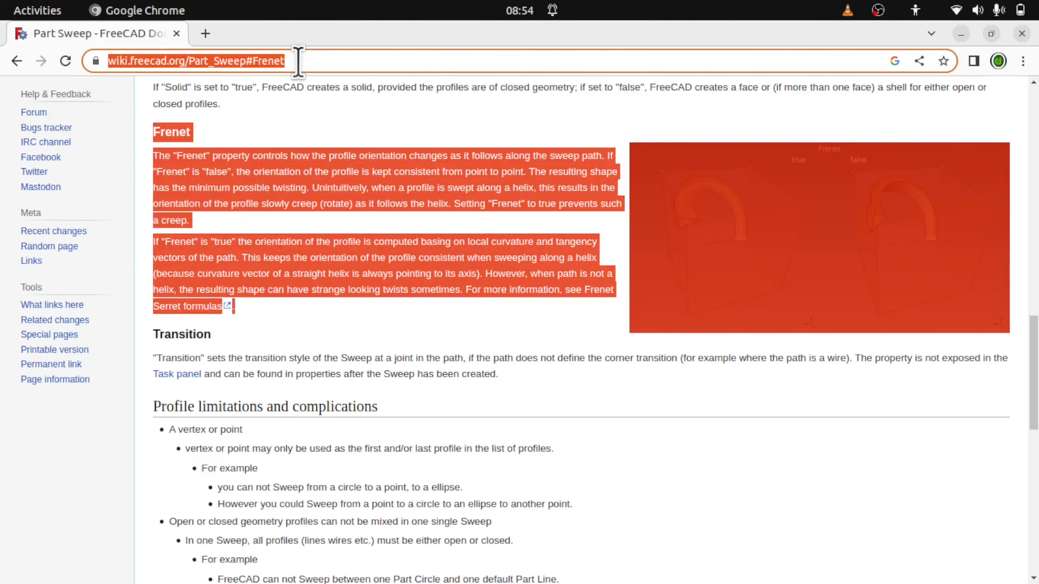
{"action": "left_click", "coordinate": [348, 123]}
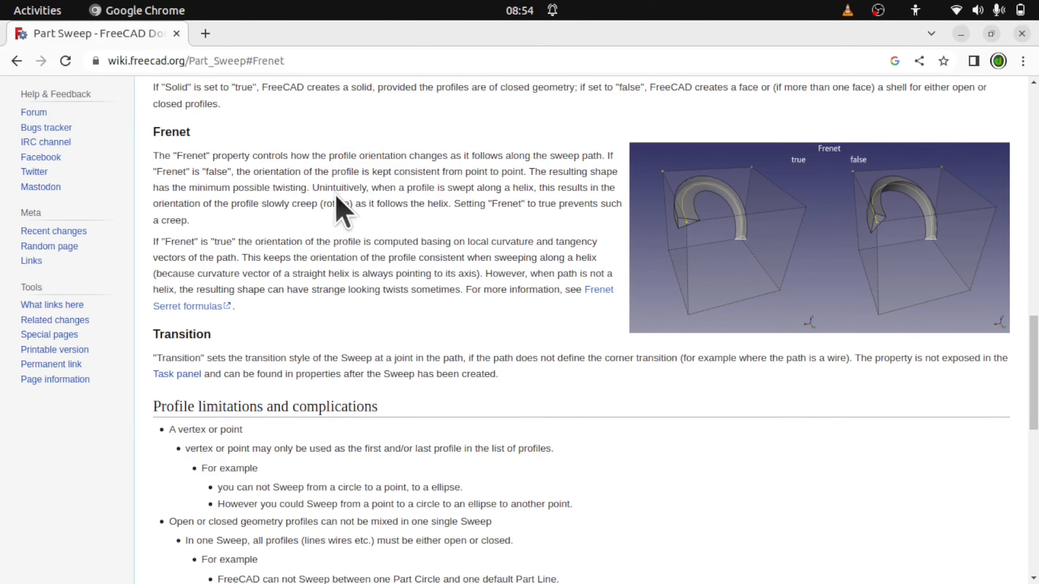
{"action": "left_click_drag", "start_coordinate": [511, 189], "coordinate": [545, 194]}
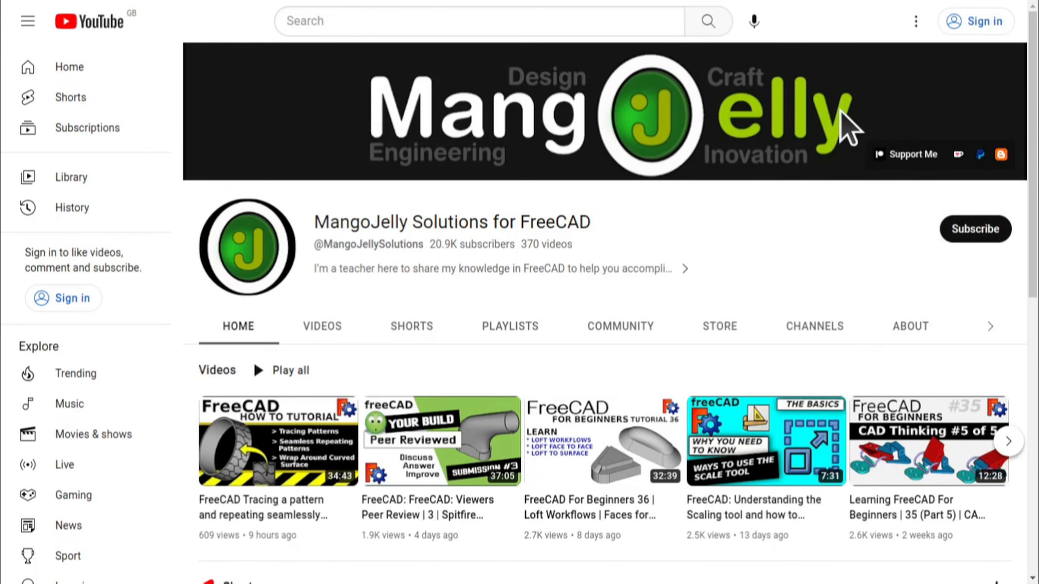
View the About page of the MangoJelly Solutions YouTube channel and highlight the donation links in its description
{"action": "left_click", "coordinate": [908, 327]}
{"action": "scroll", "coordinate": [223, 440], "scroll_direction": "down", "scroll_amount": 4}
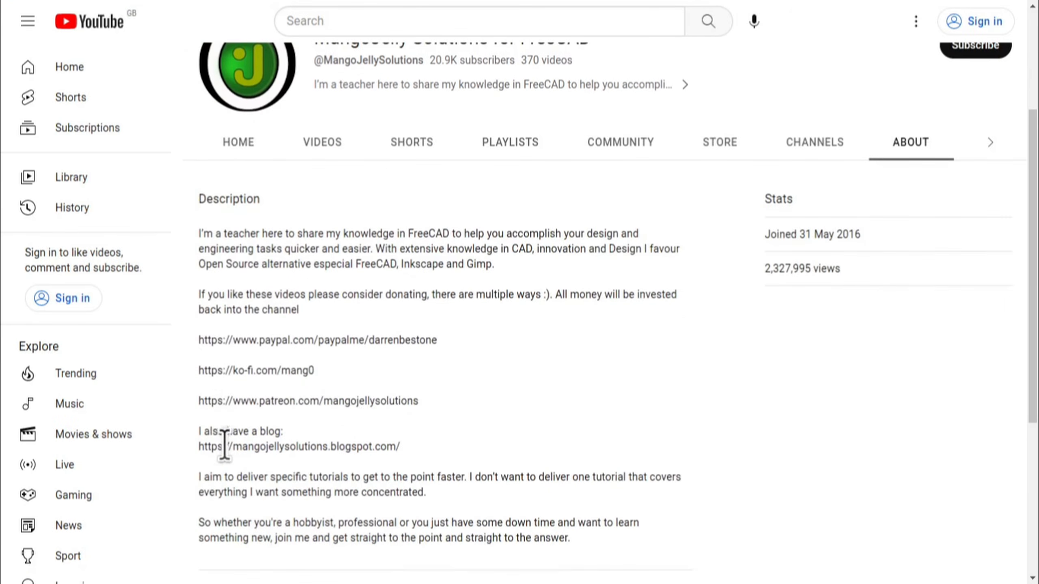
{"action": "left_click_drag", "start_coordinate": [434, 407], "coordinate": [201, 340]}
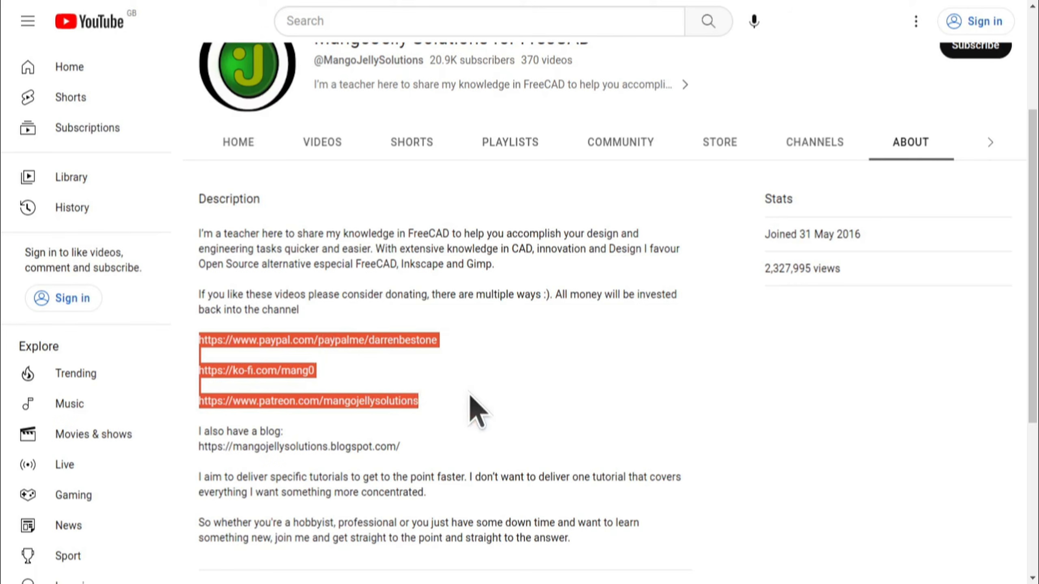
{"action": "left_click", "coordinate": [470, 396]}
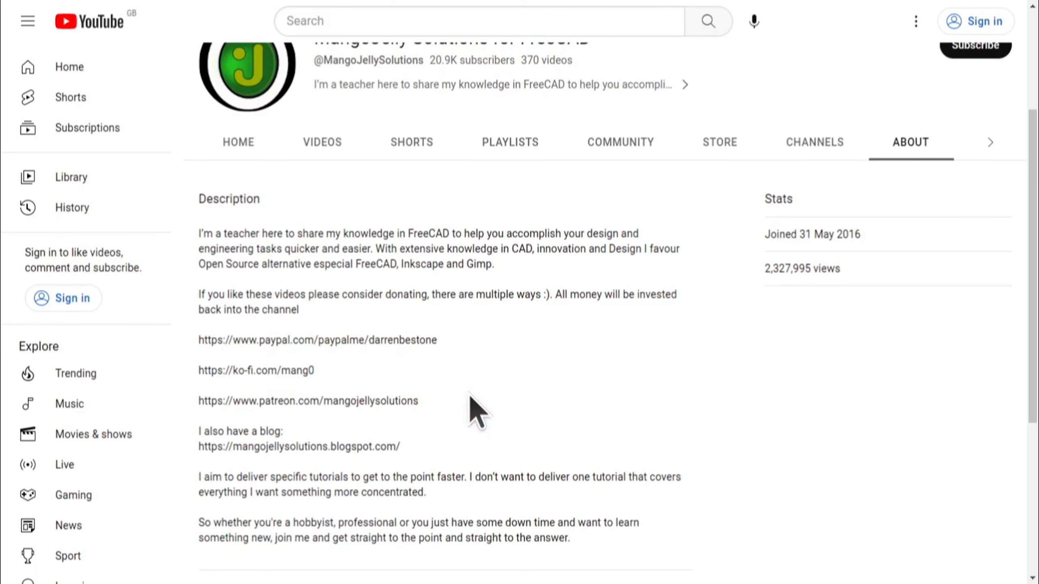